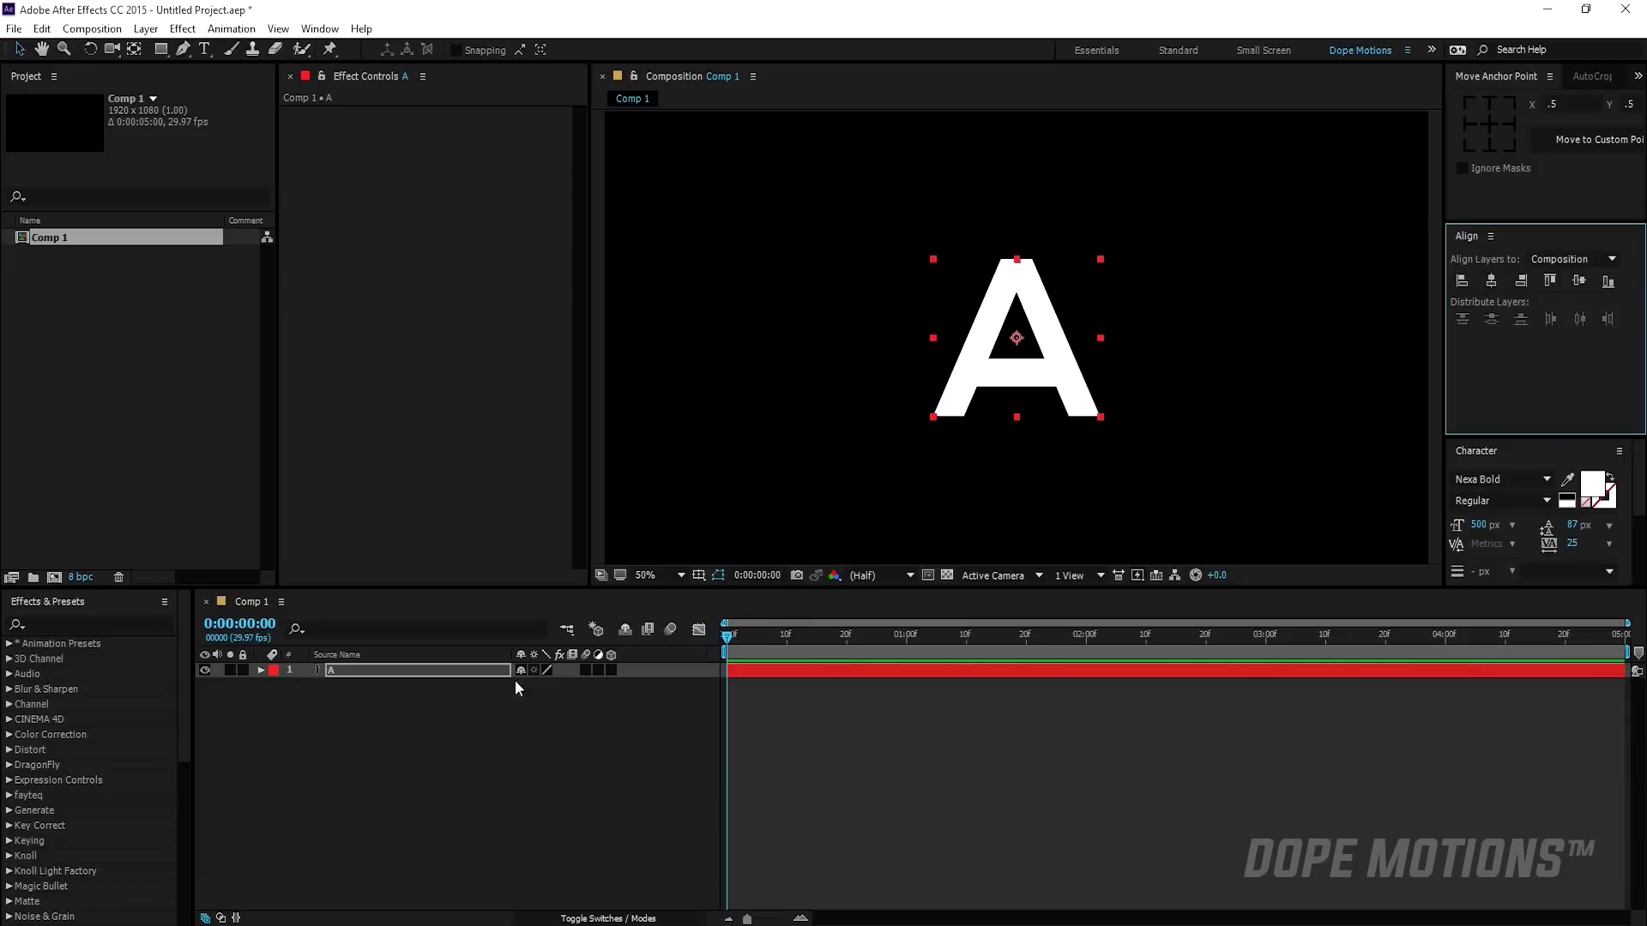
- Draw a narrow vertical red rectangle without a stroke, about 78 by 216 px, beside the letter A as a new shape layer
left_click(292, 784)
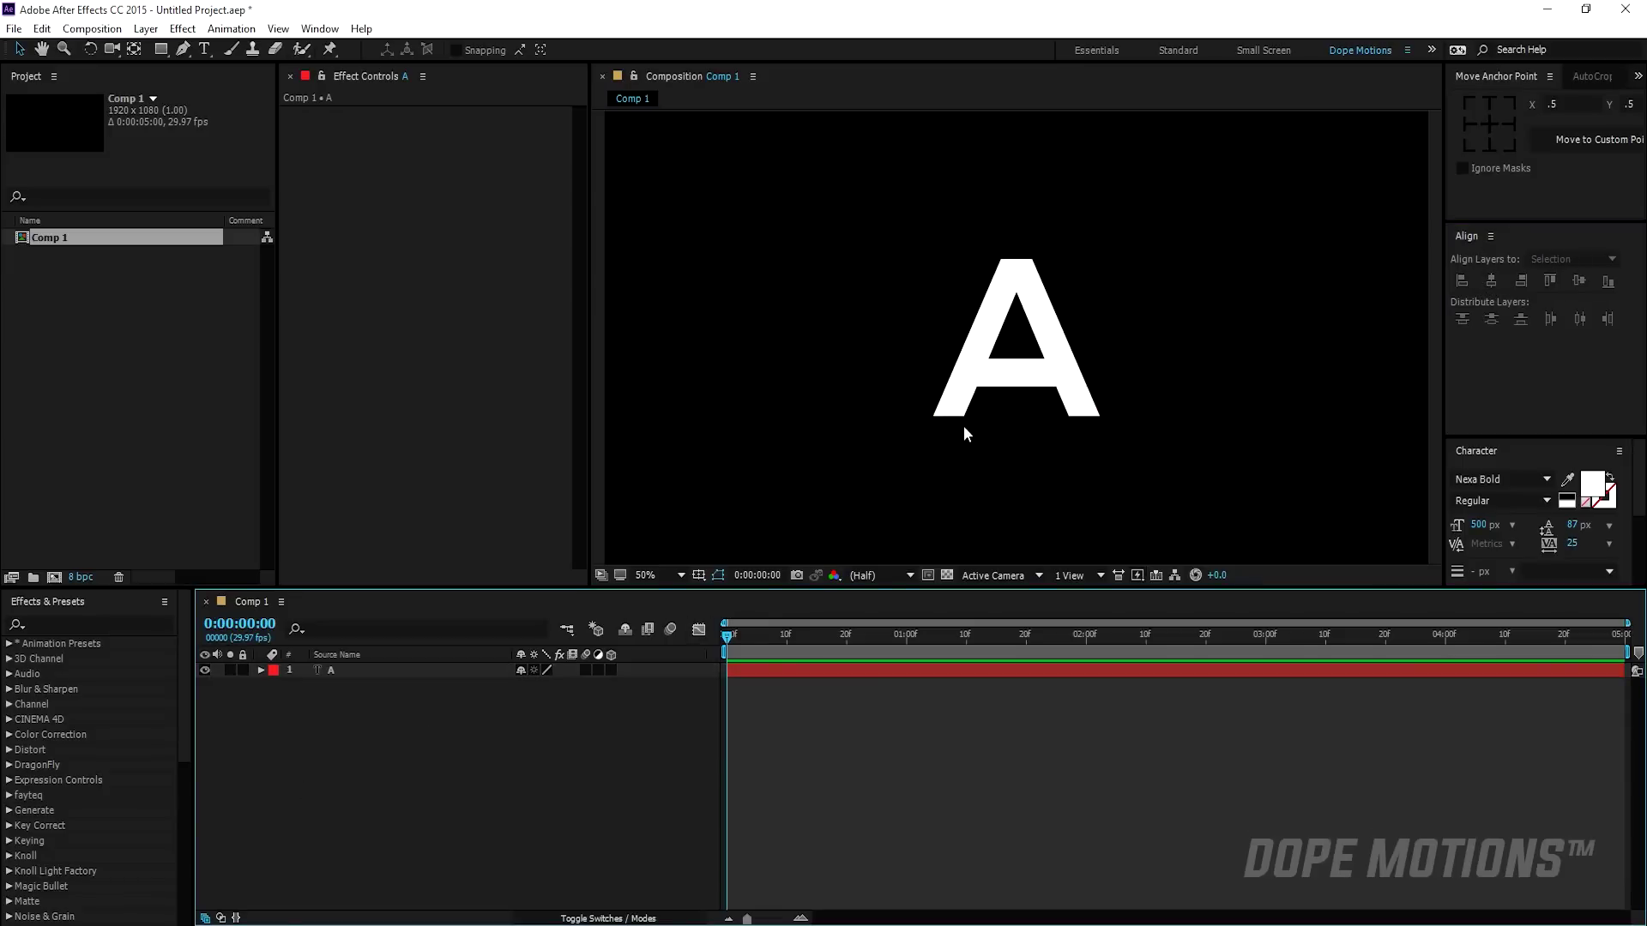
left_click(1019, 395)
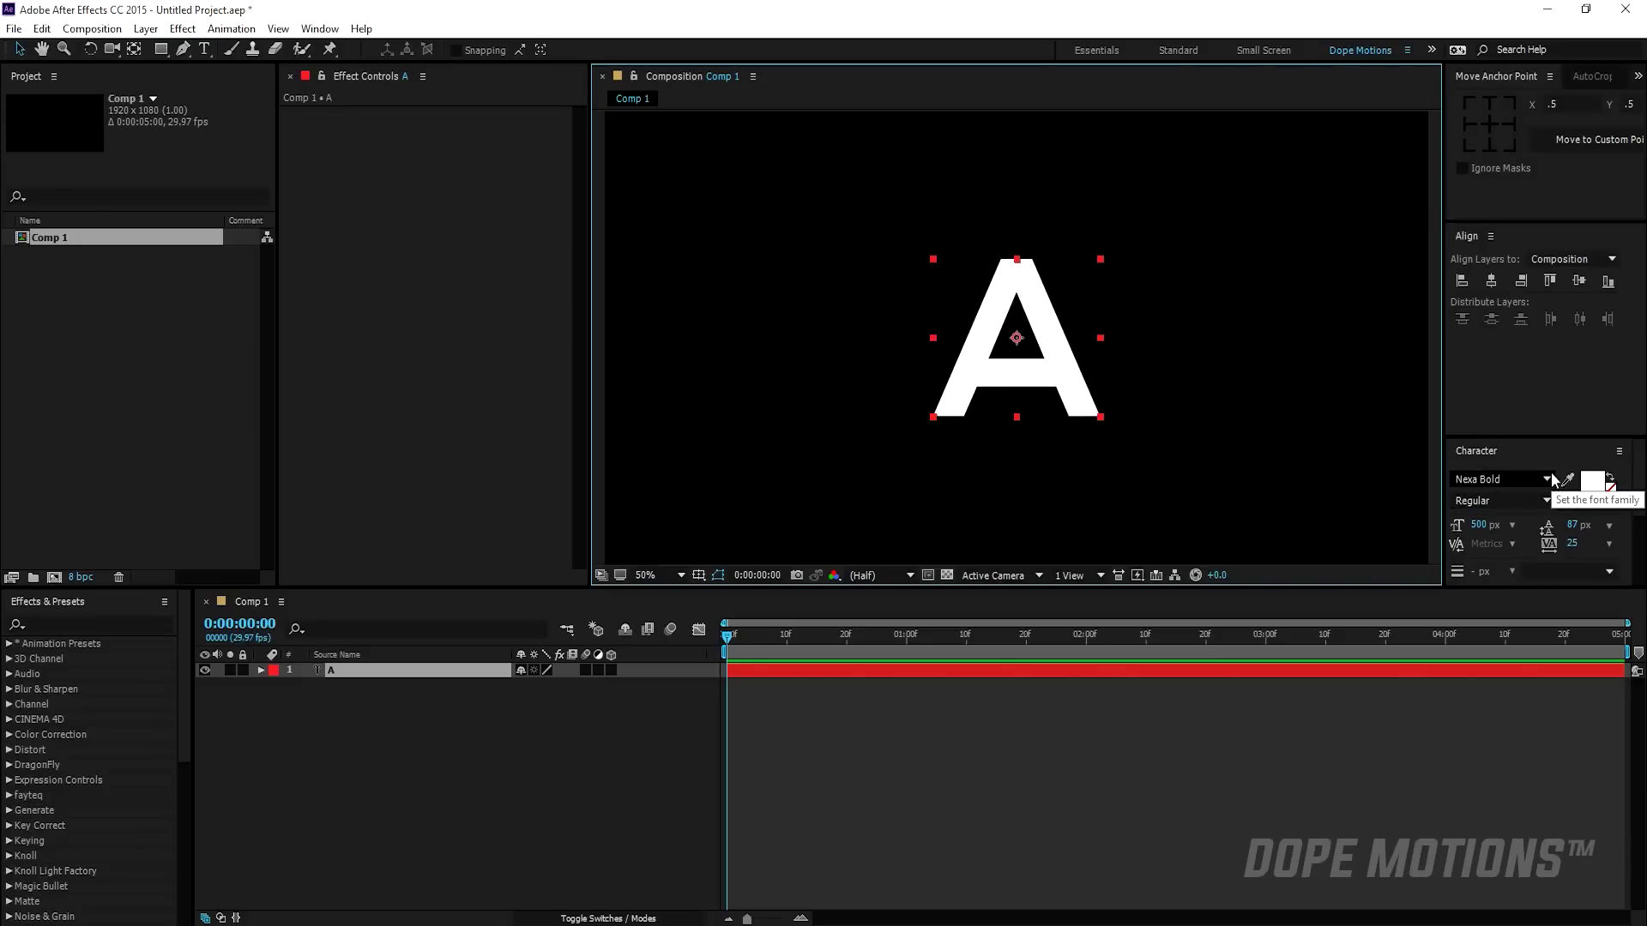
left_click(399, 841)
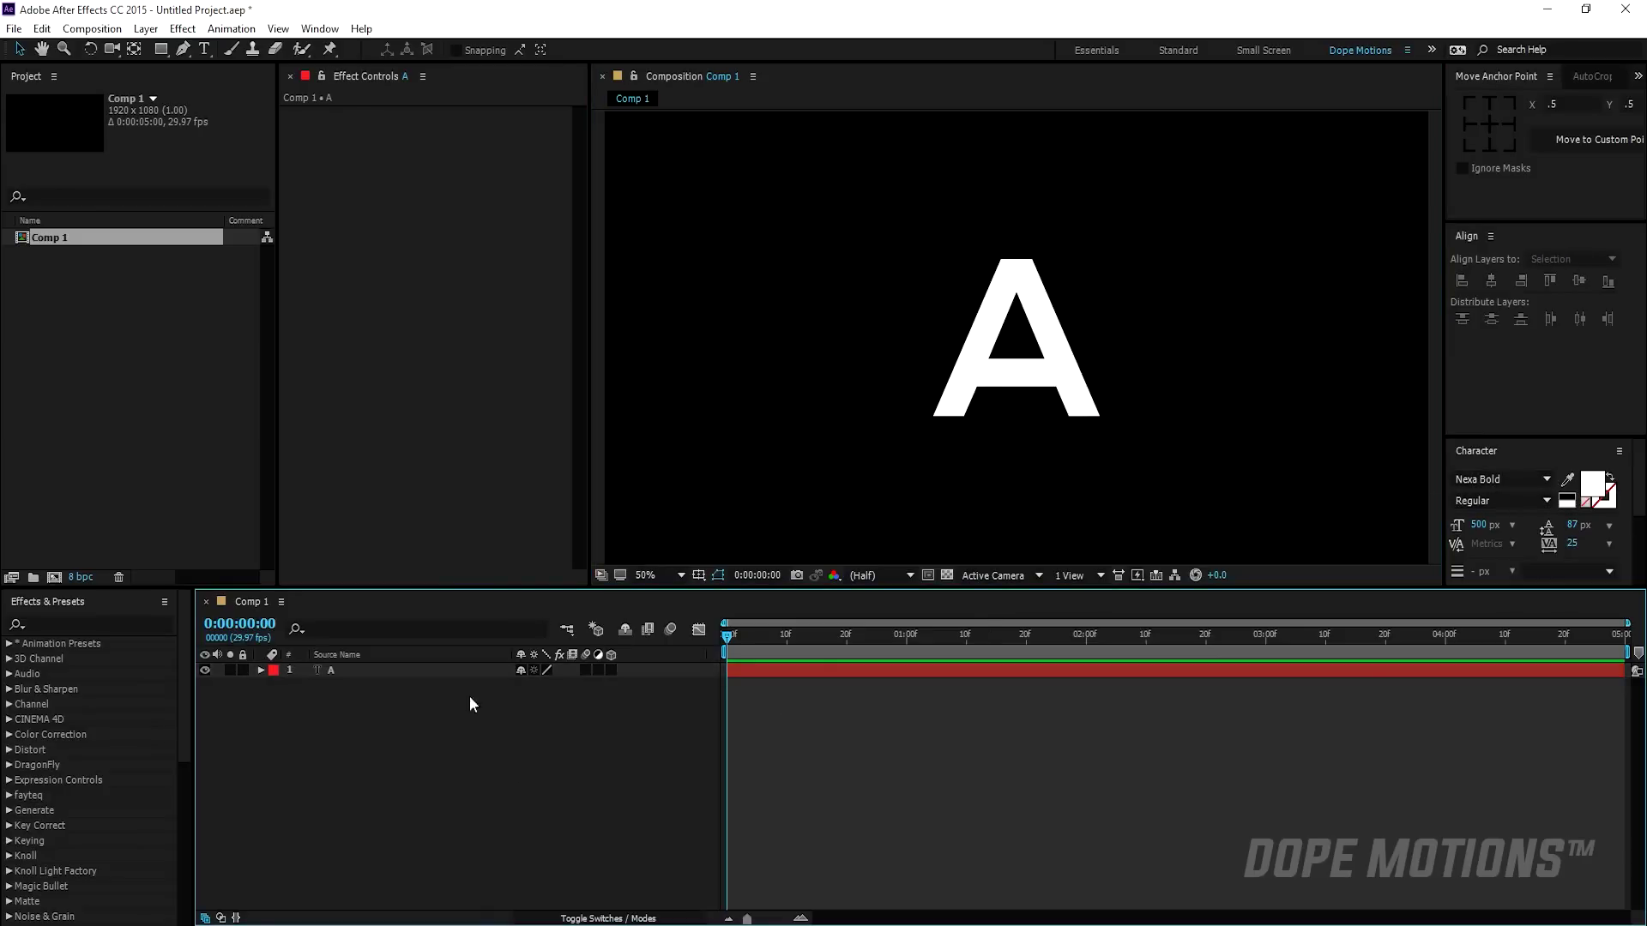
left_click(167, 49)
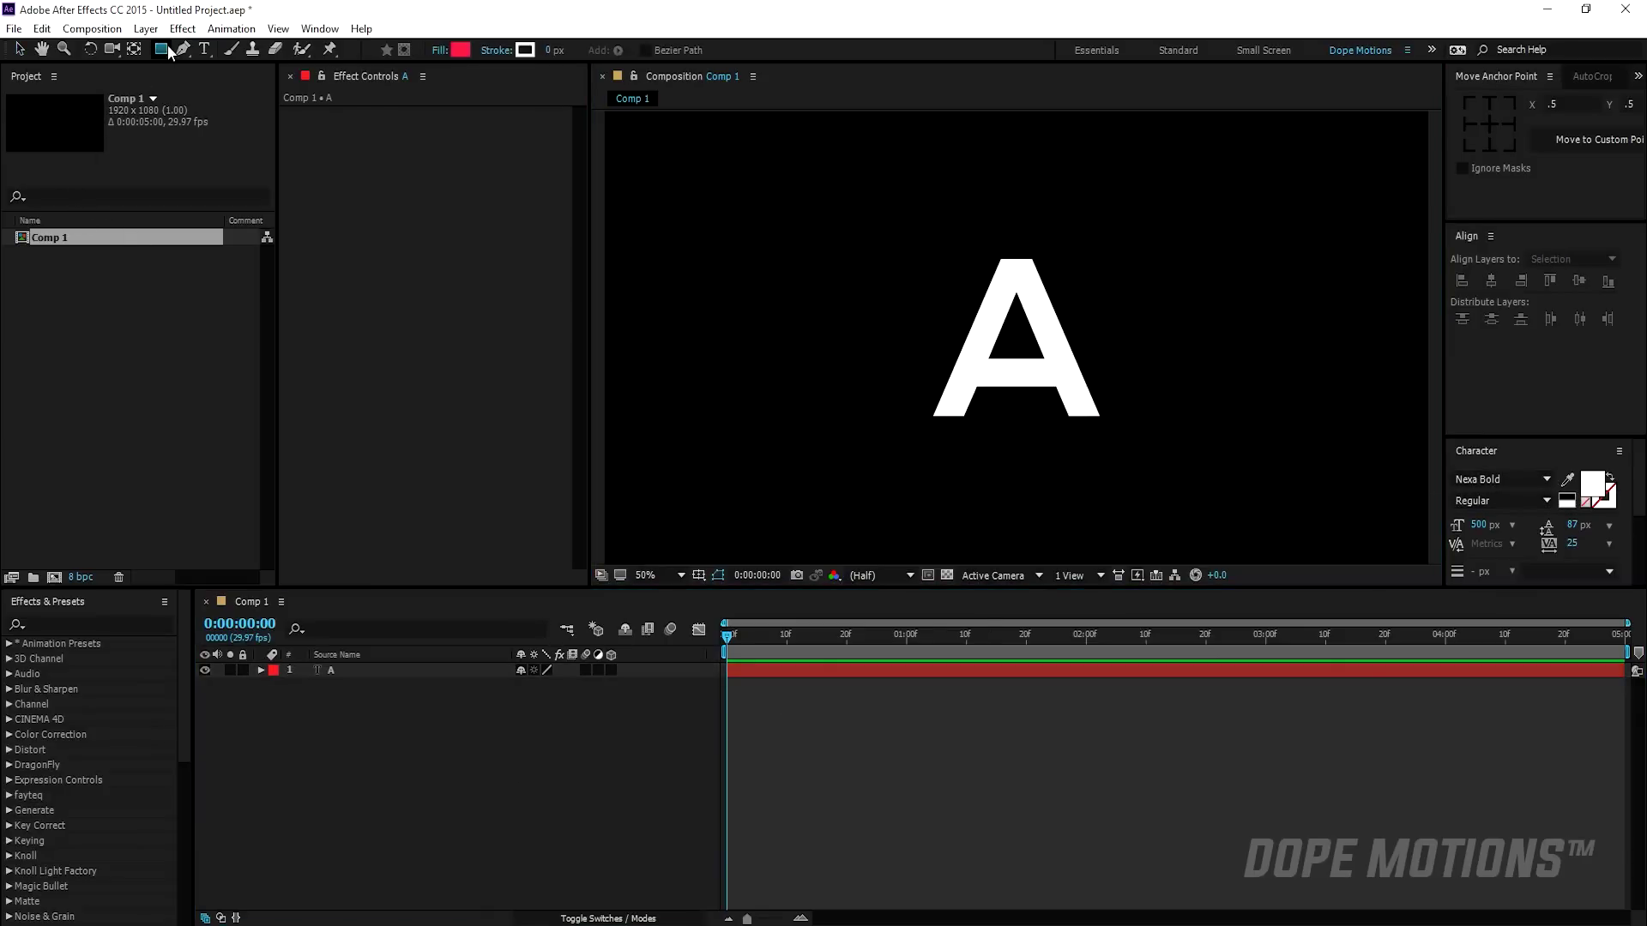
left_click_drag(747, 219, 782, 317)
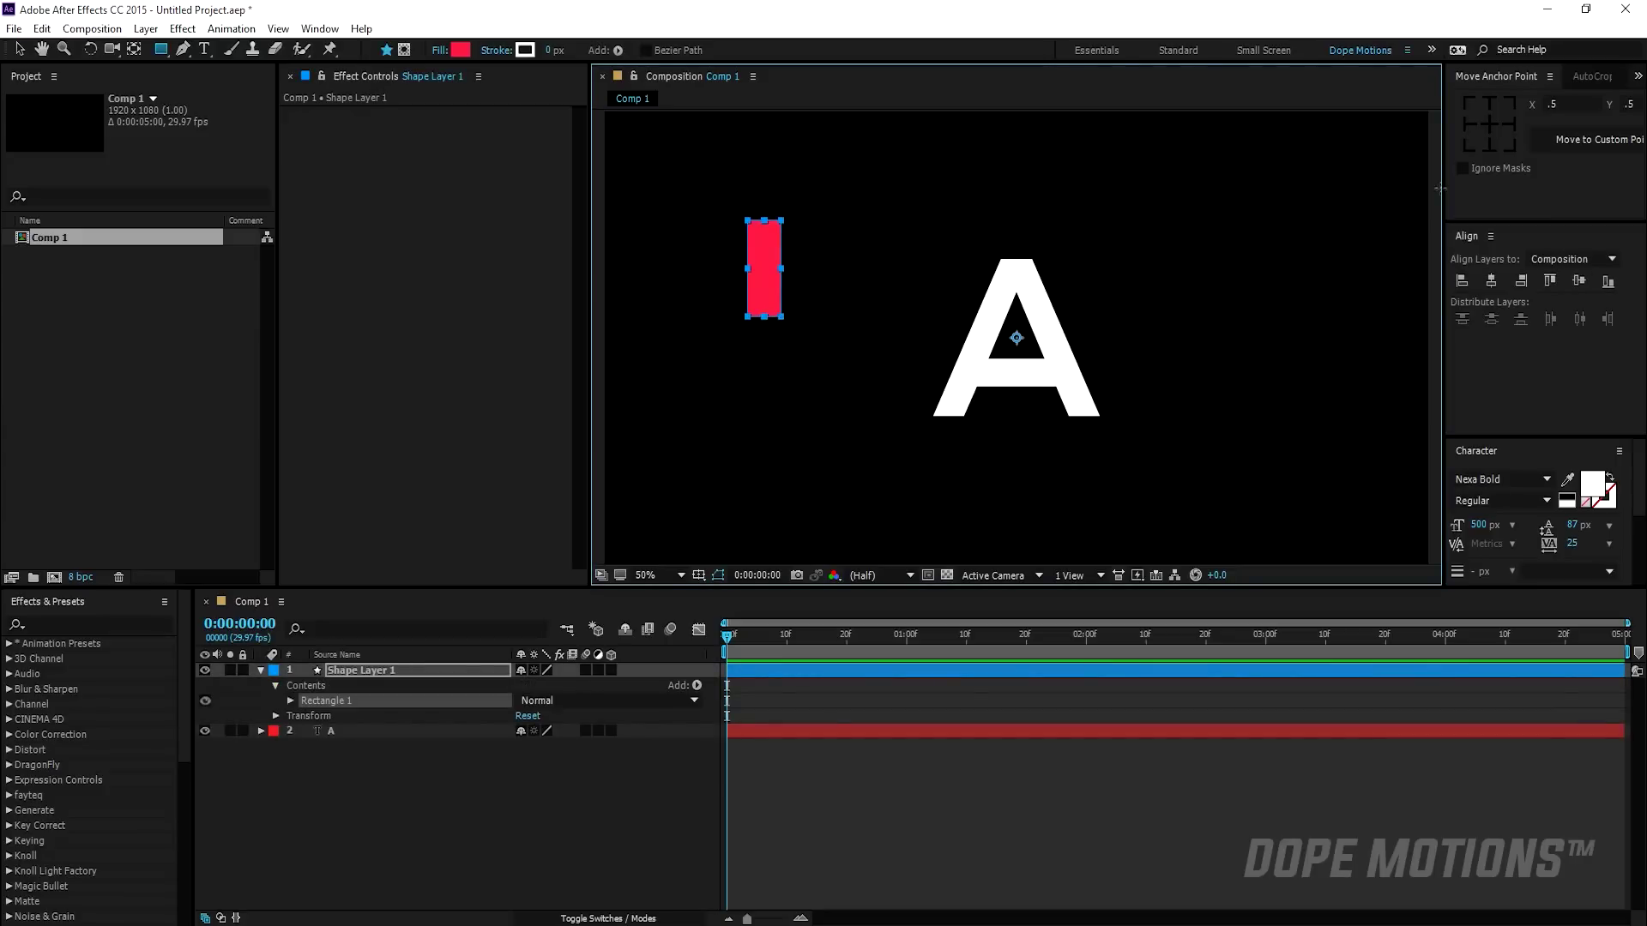
- Move the rectangle layer's anchor point to its center and align the layer to the horizontal center of the composition
left_click(1488, 124)
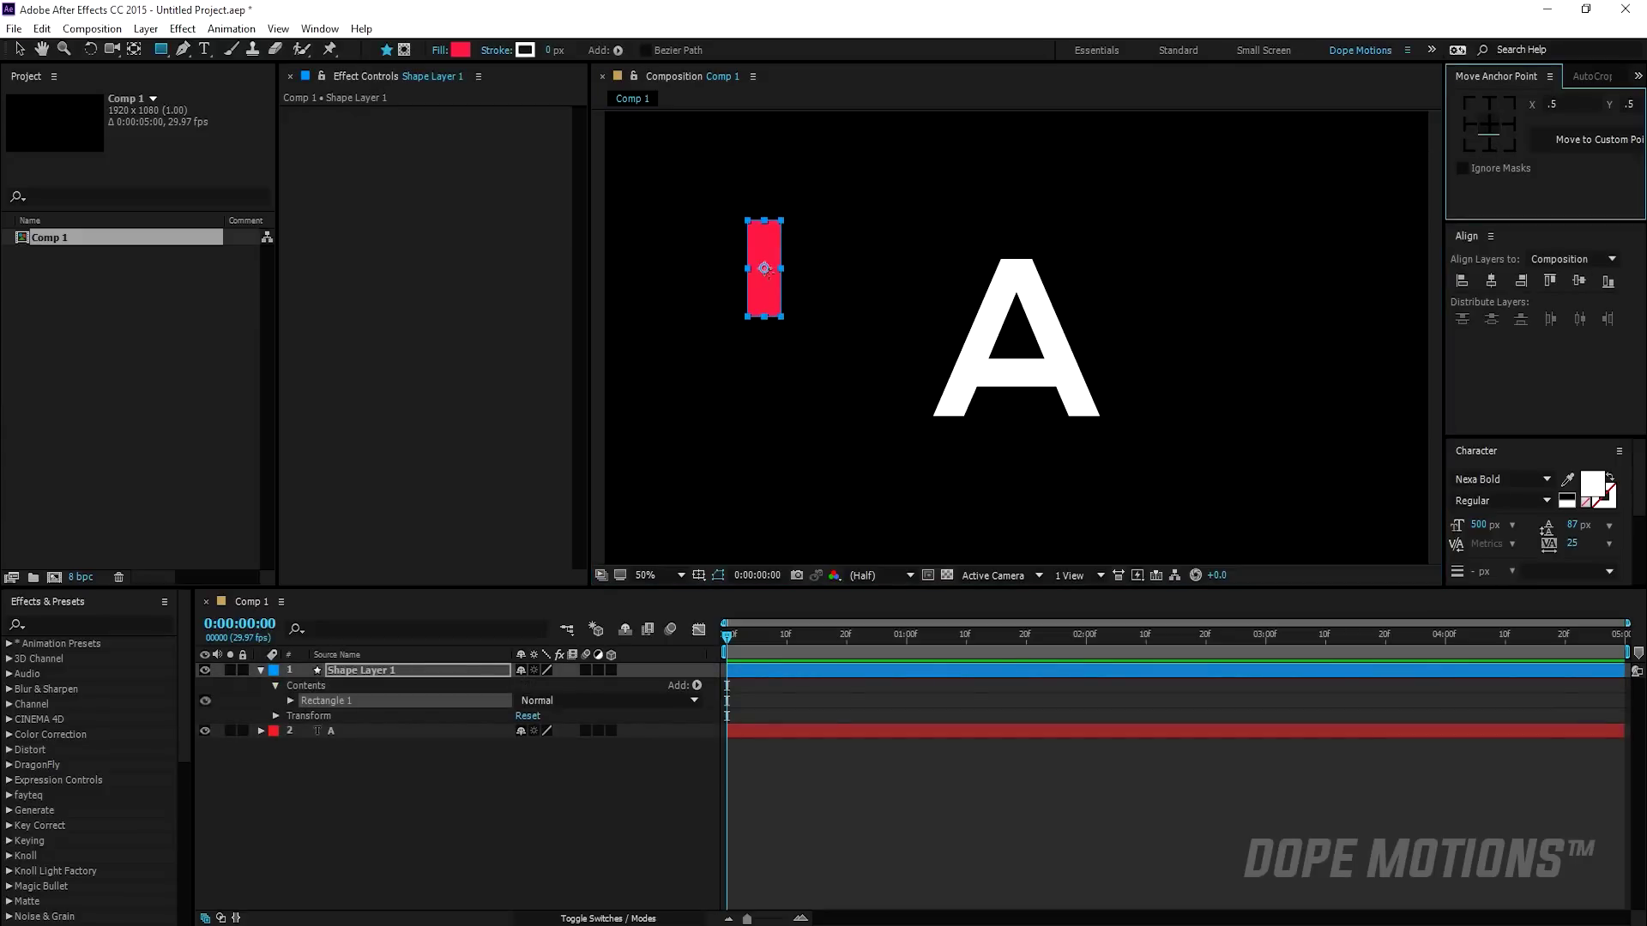
key("v")
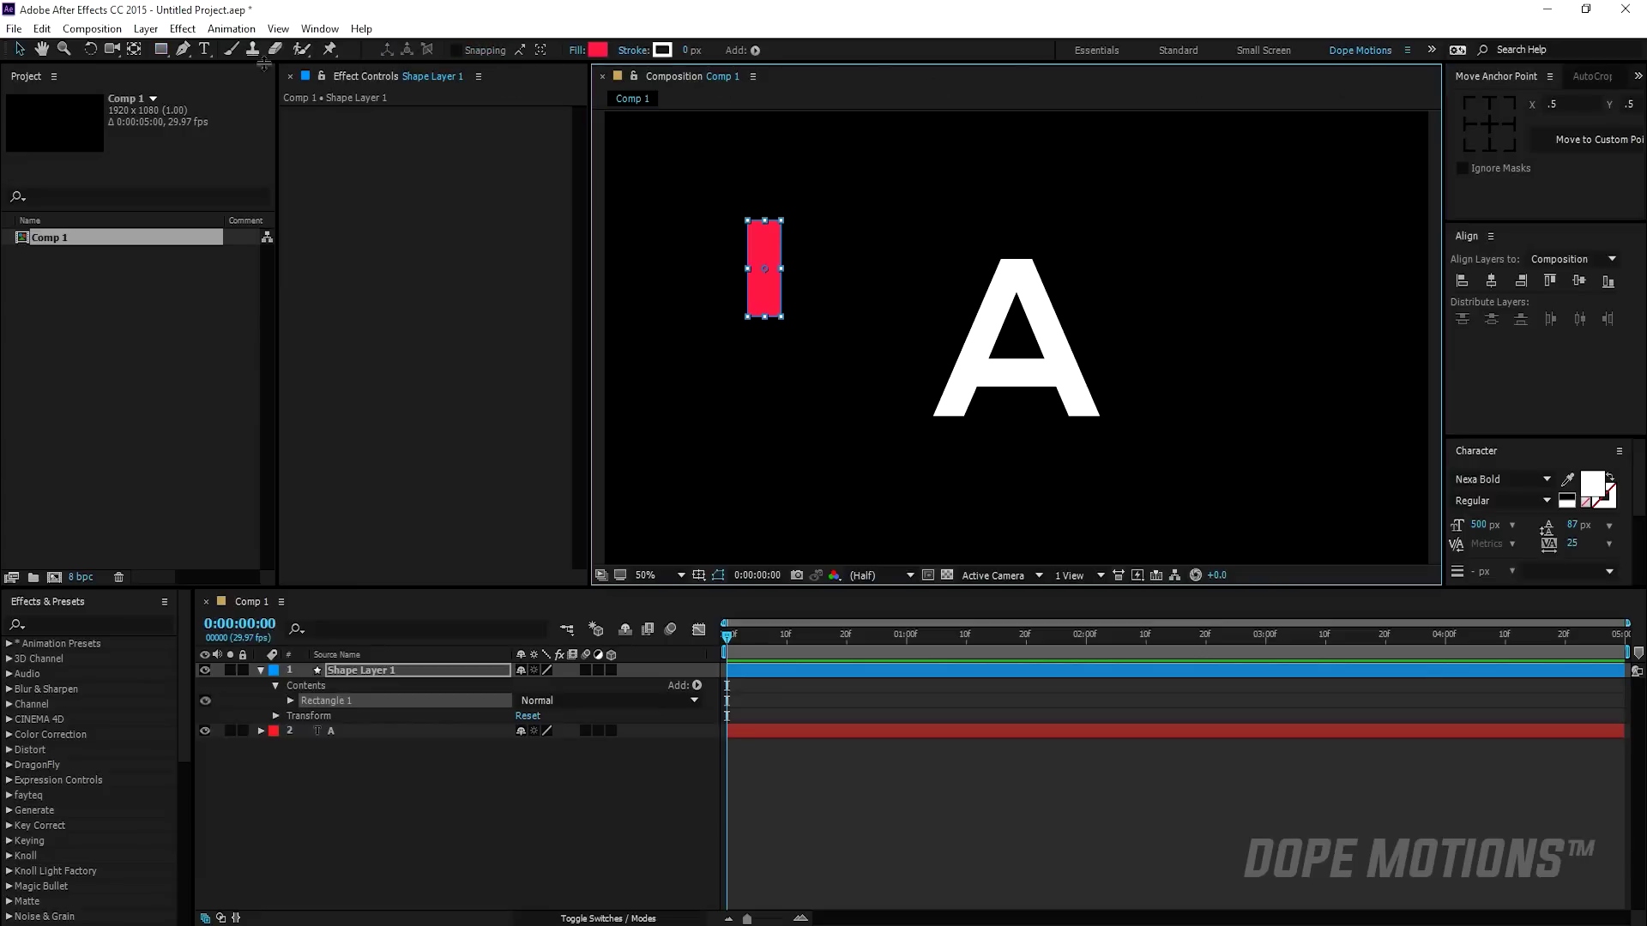
left_click(134, 51)
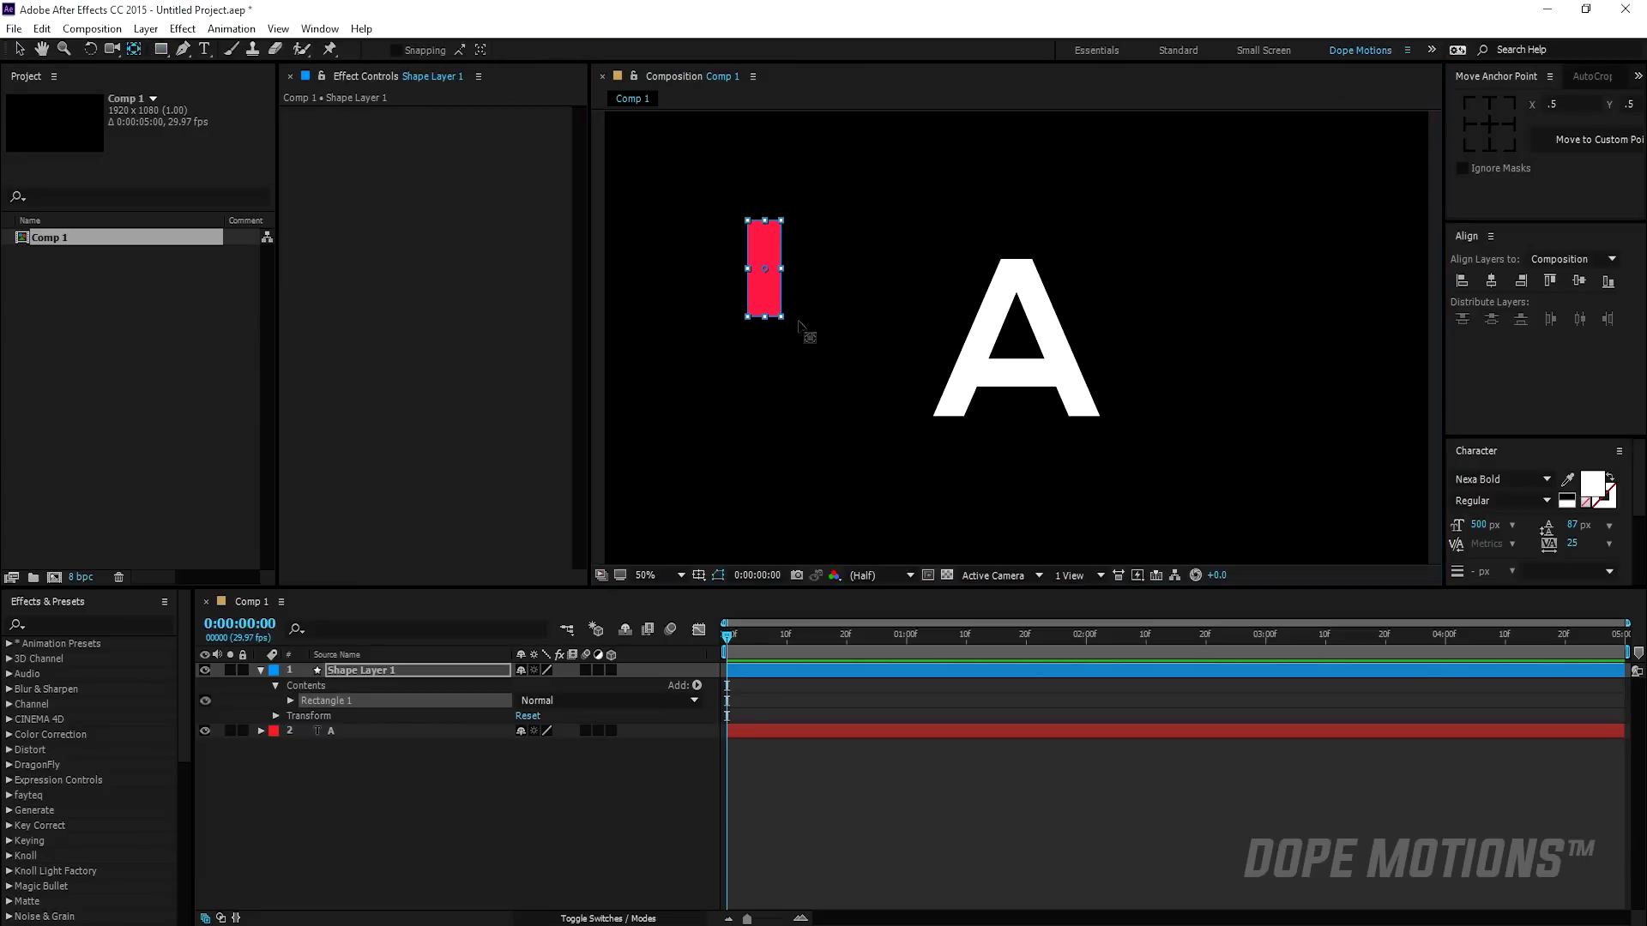
left_click(758, 268)
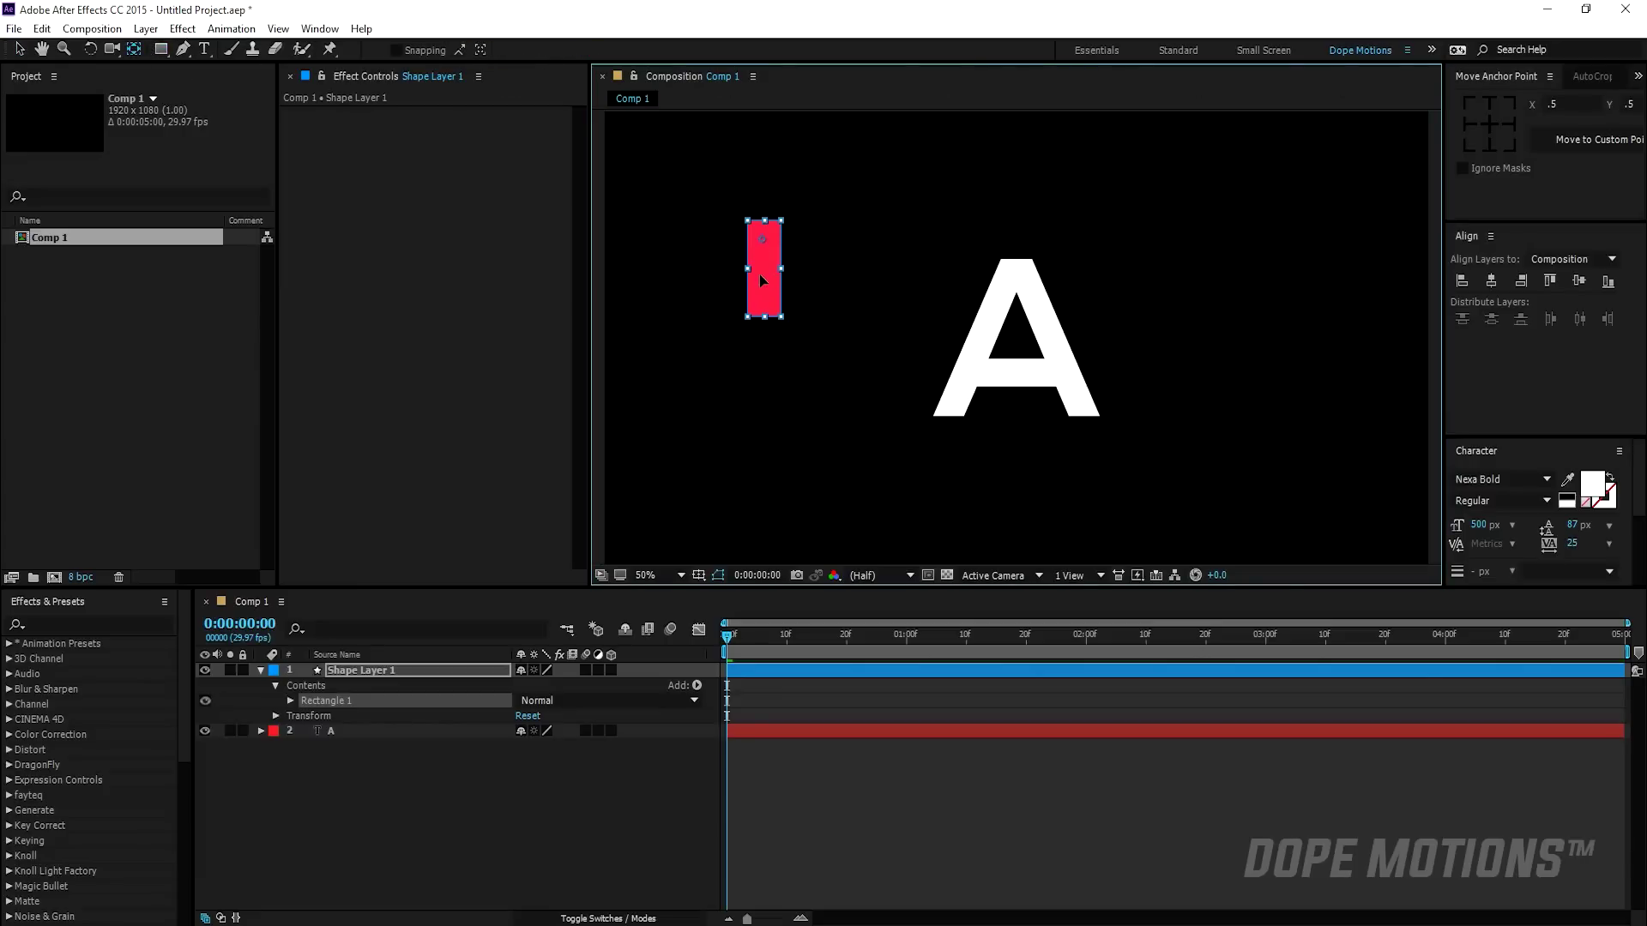
key("v")
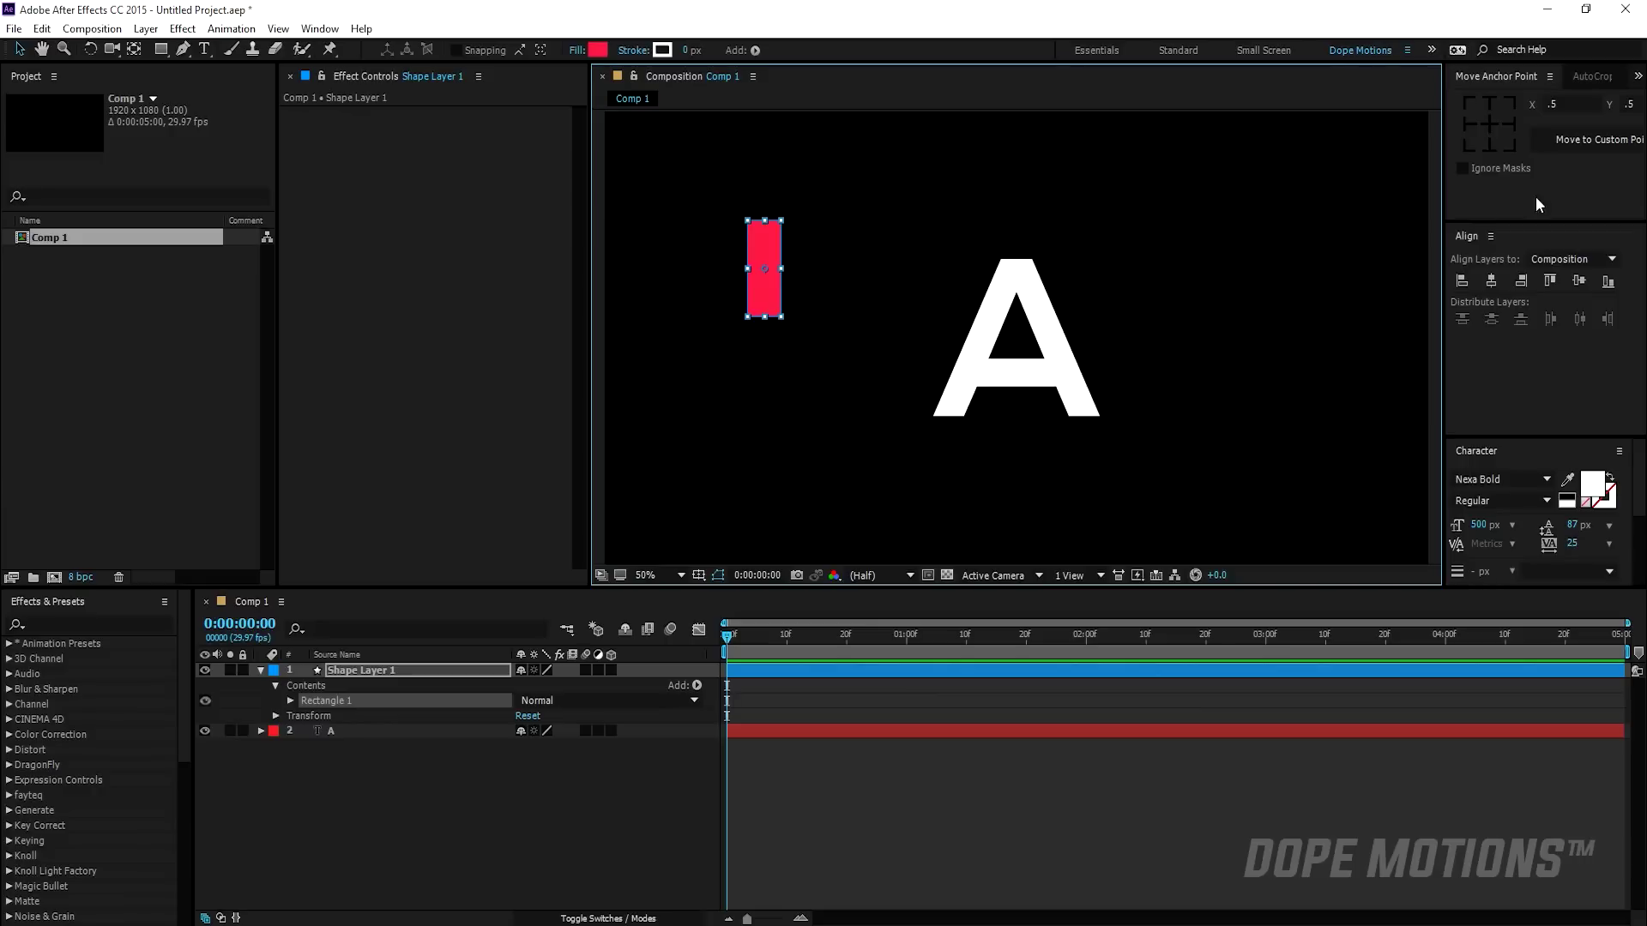
left_click(1492, 118)
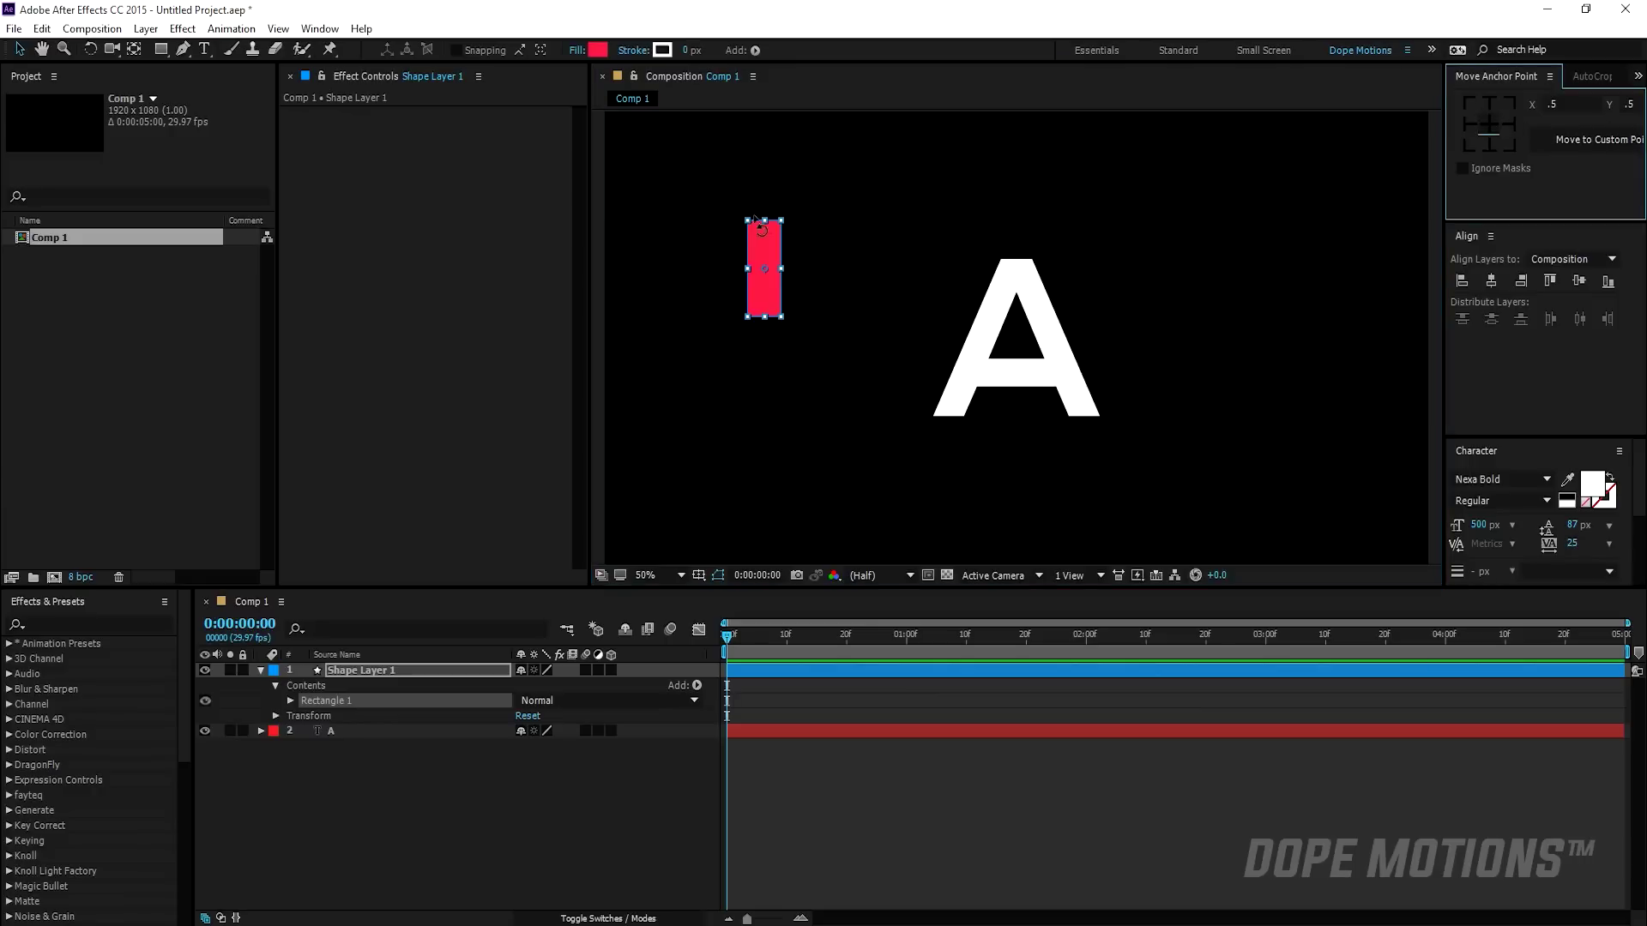
left_click_drag(830, 191, 746, 347)
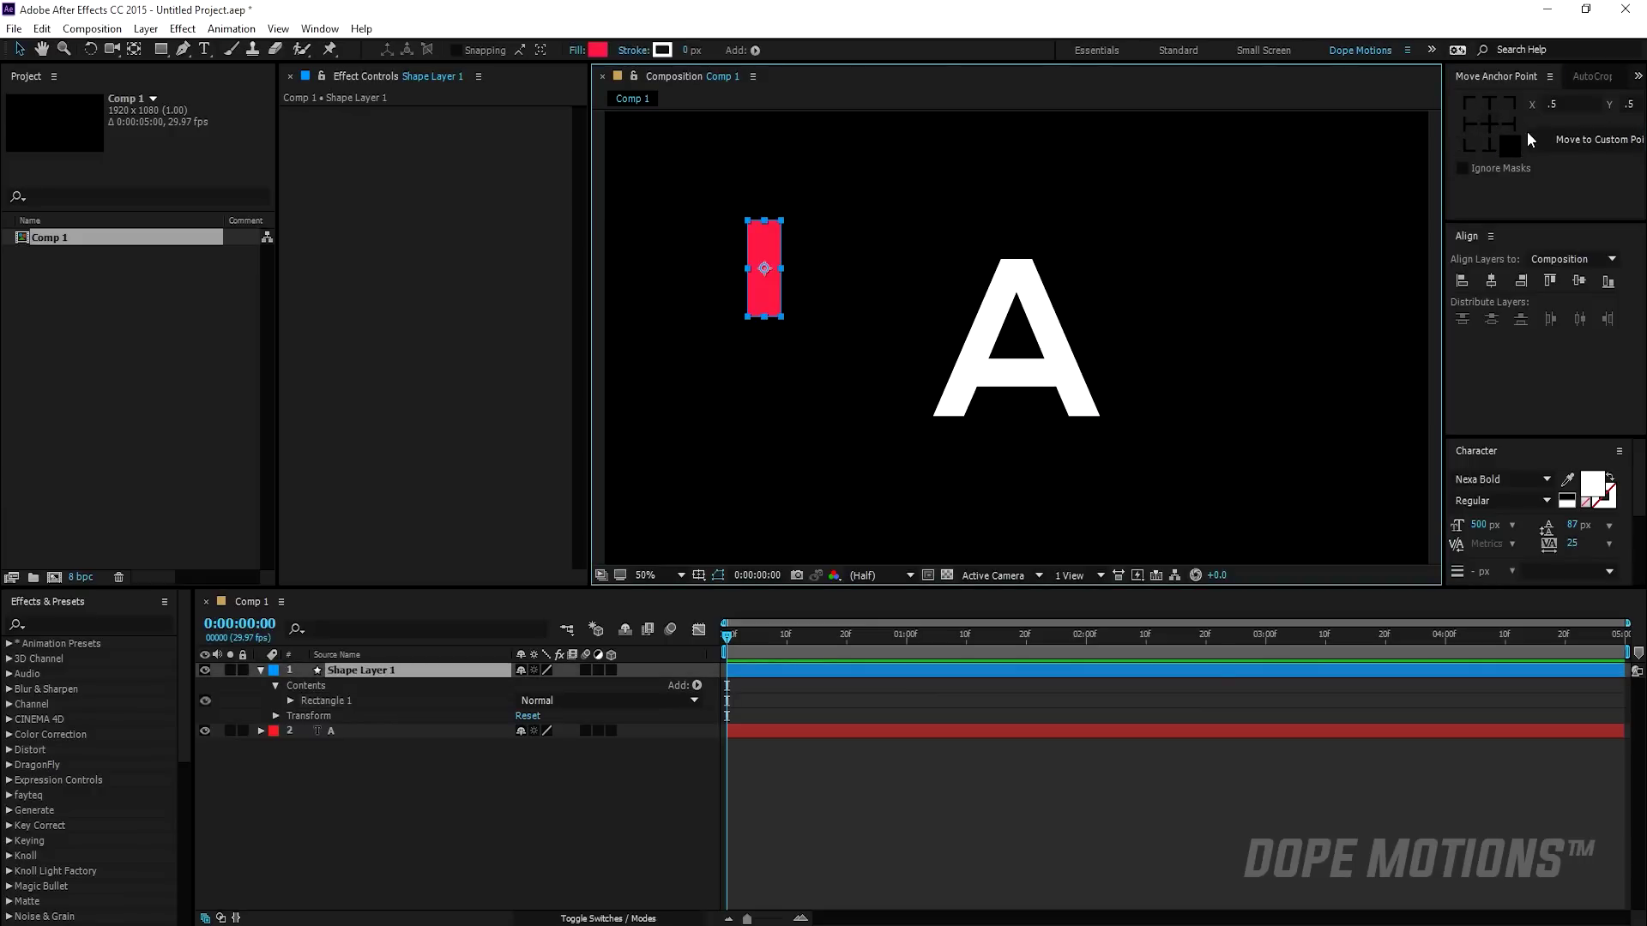
left_click(1497, 122)
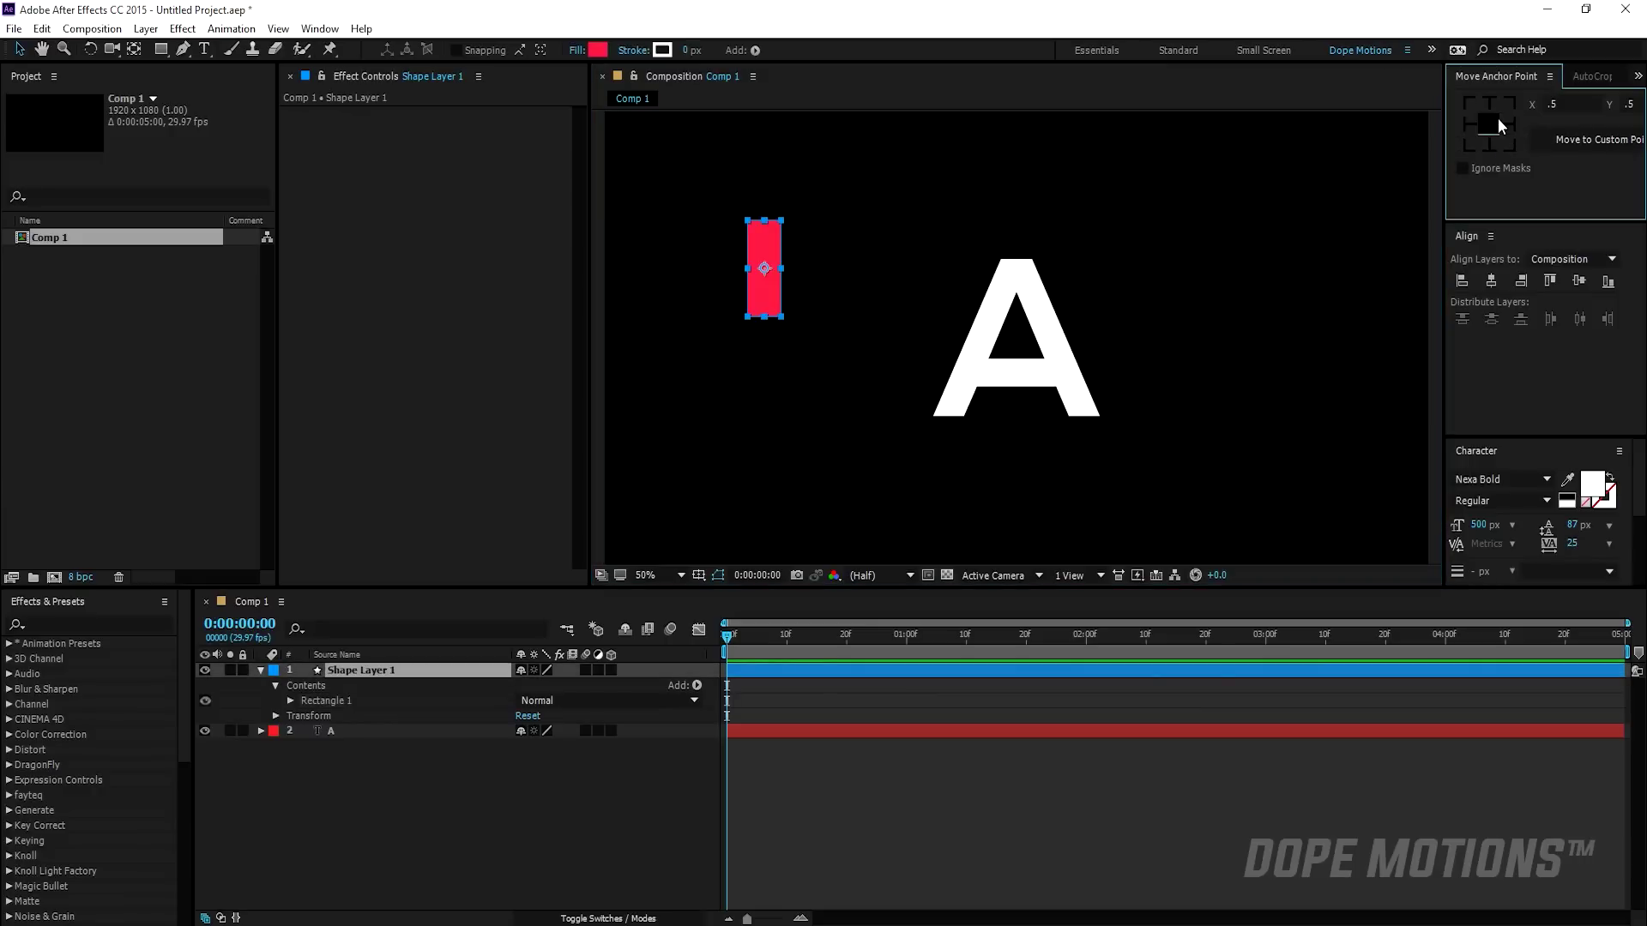
left_click(1493, 281)
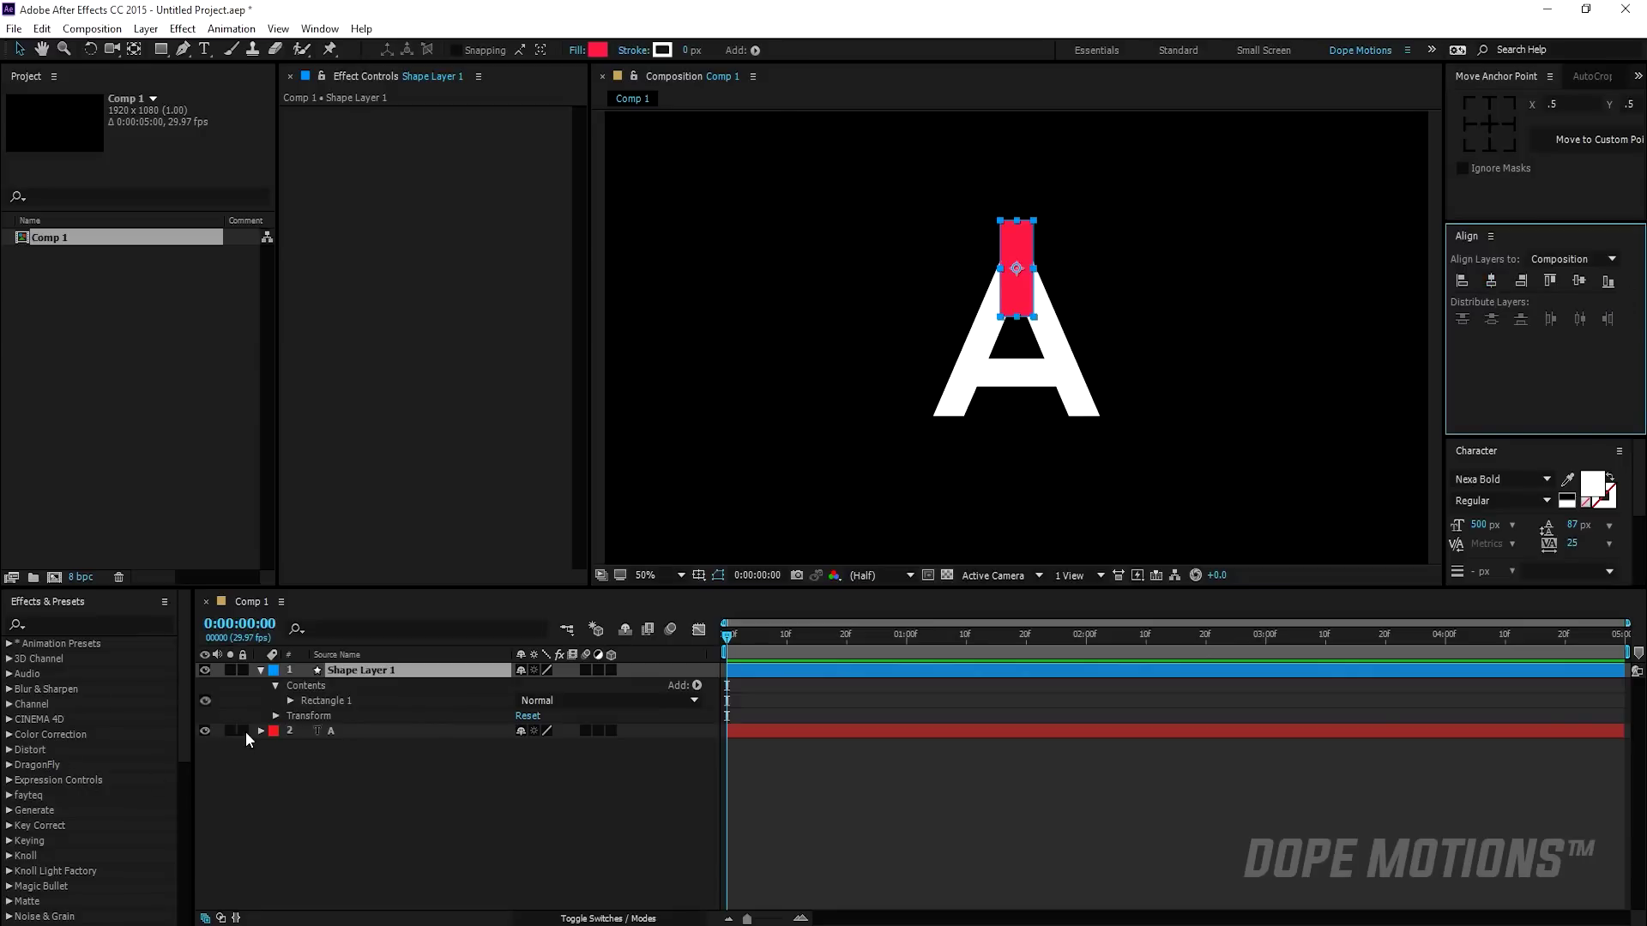
- Set the rectangle path's size to 100 by 300 px with its dimensions unlinked
left_click(290, 701)
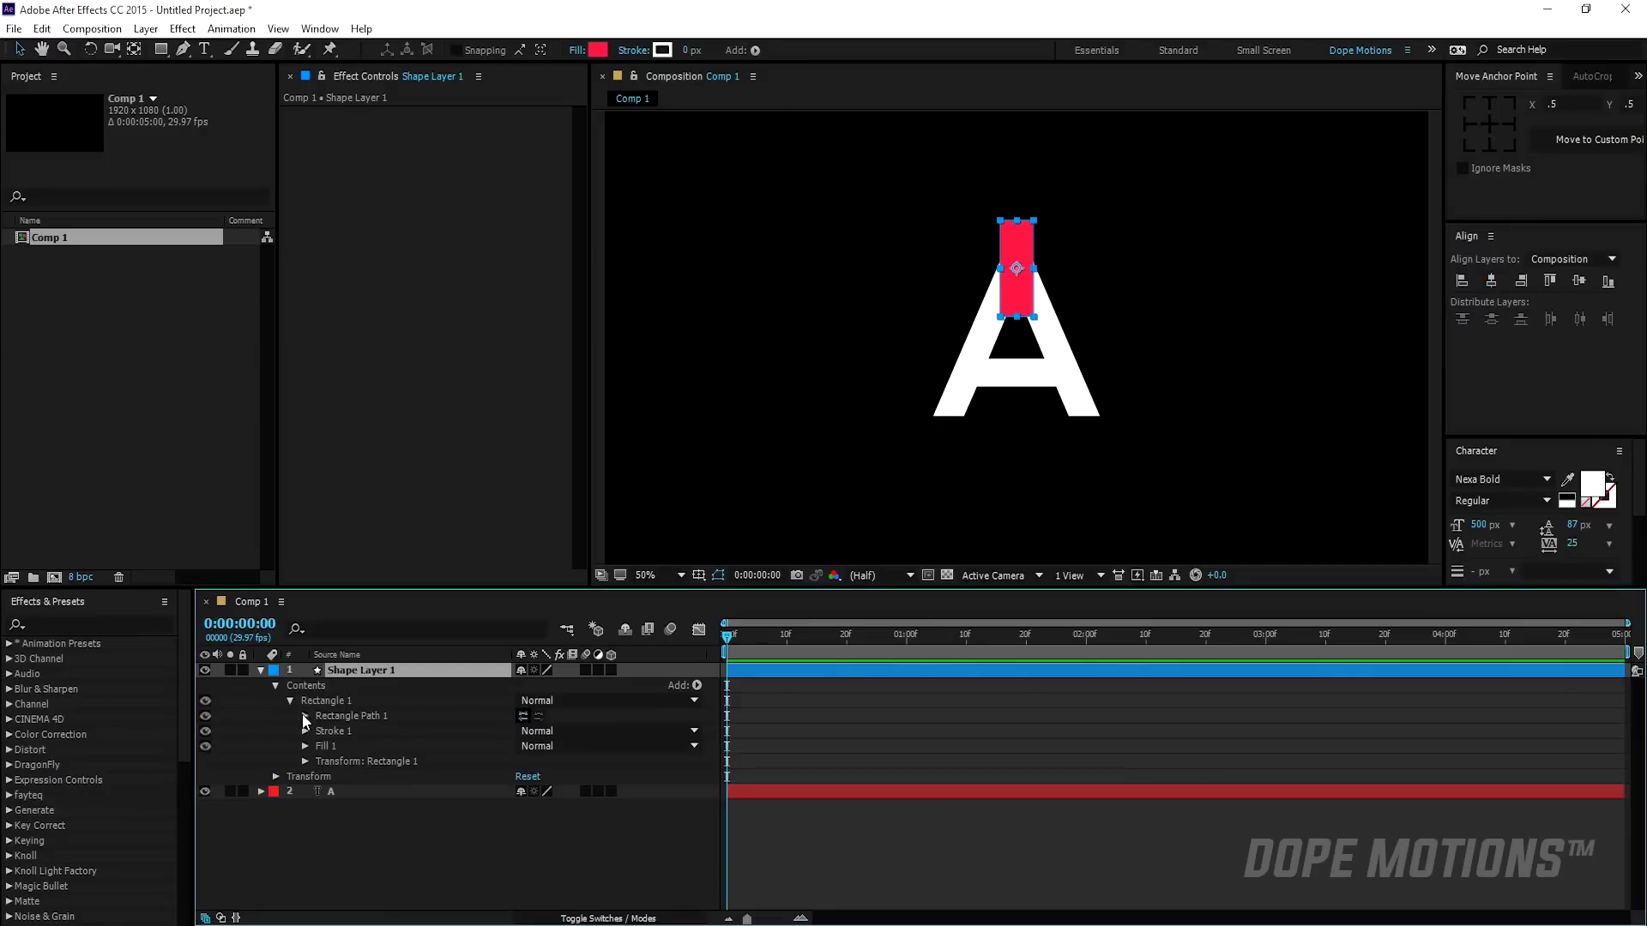
left_click(305, 716)
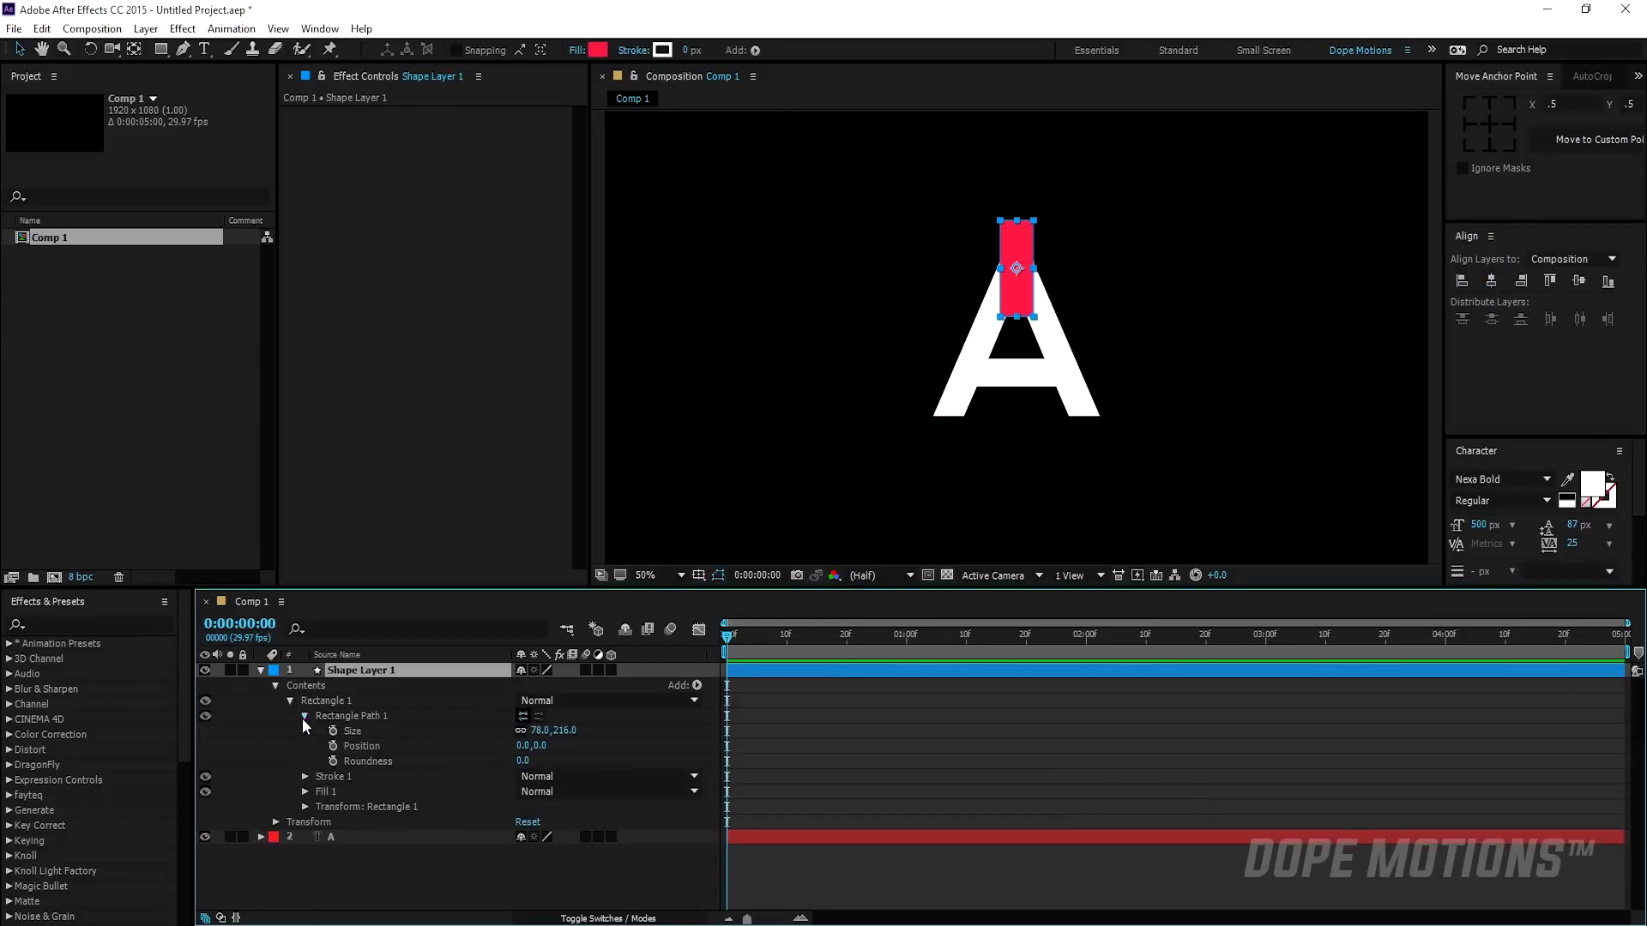
left_click(532, 731)
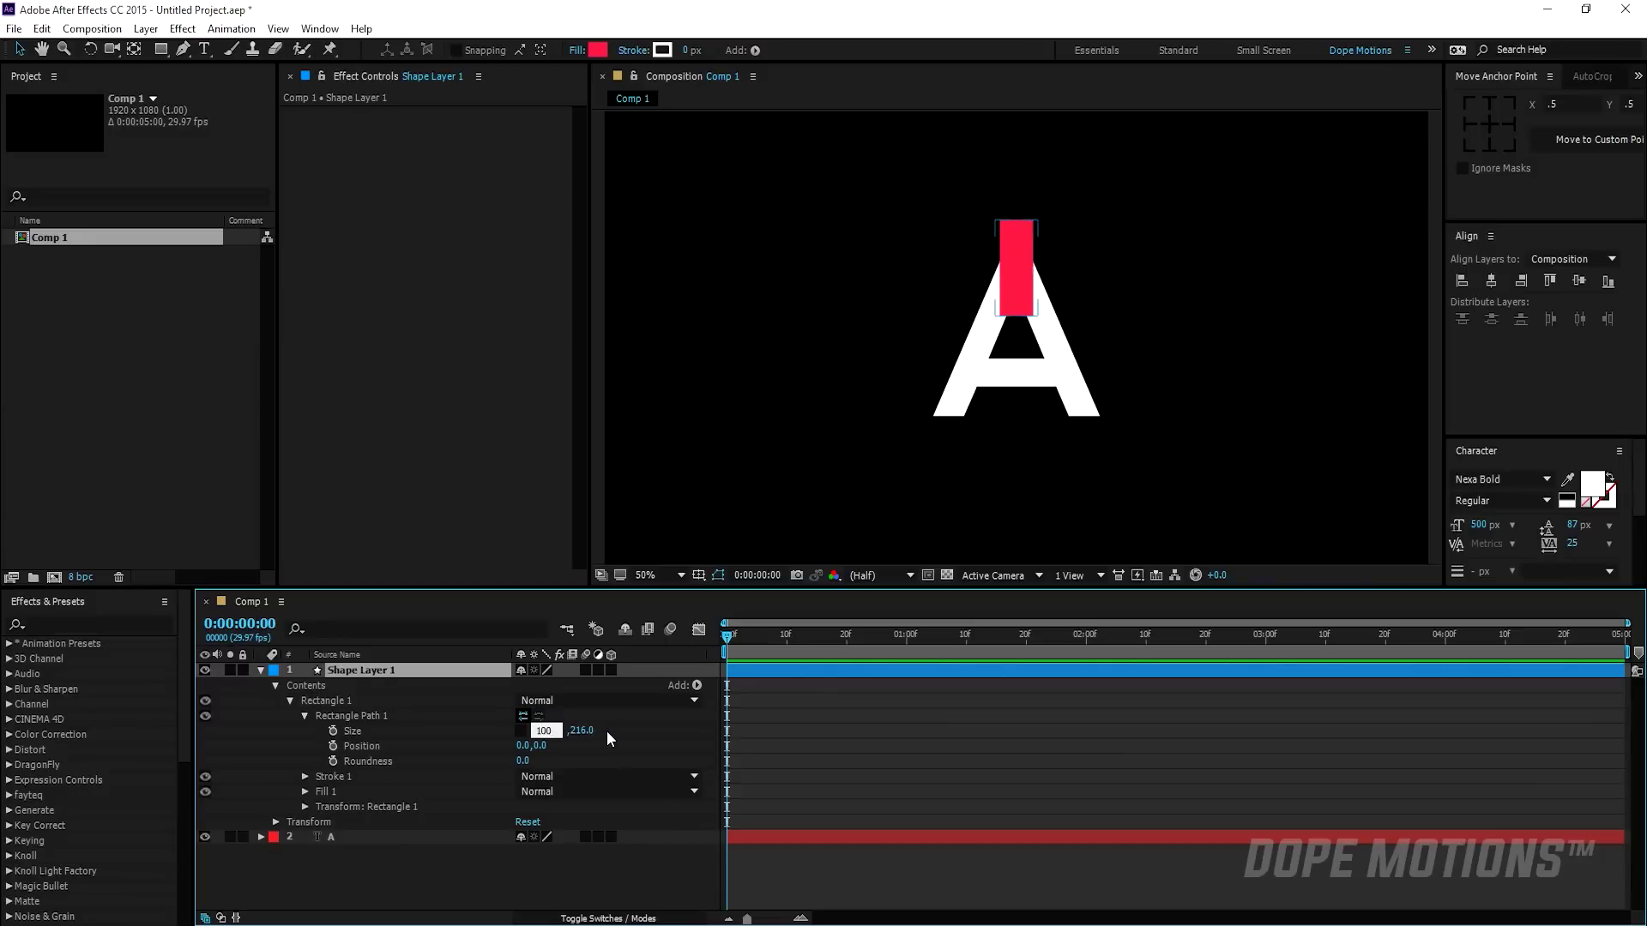
left_click(605, 730)
type("250")
left_click(643, 729)
left_click(566, 730)
type("300")
left_click(626, 730)
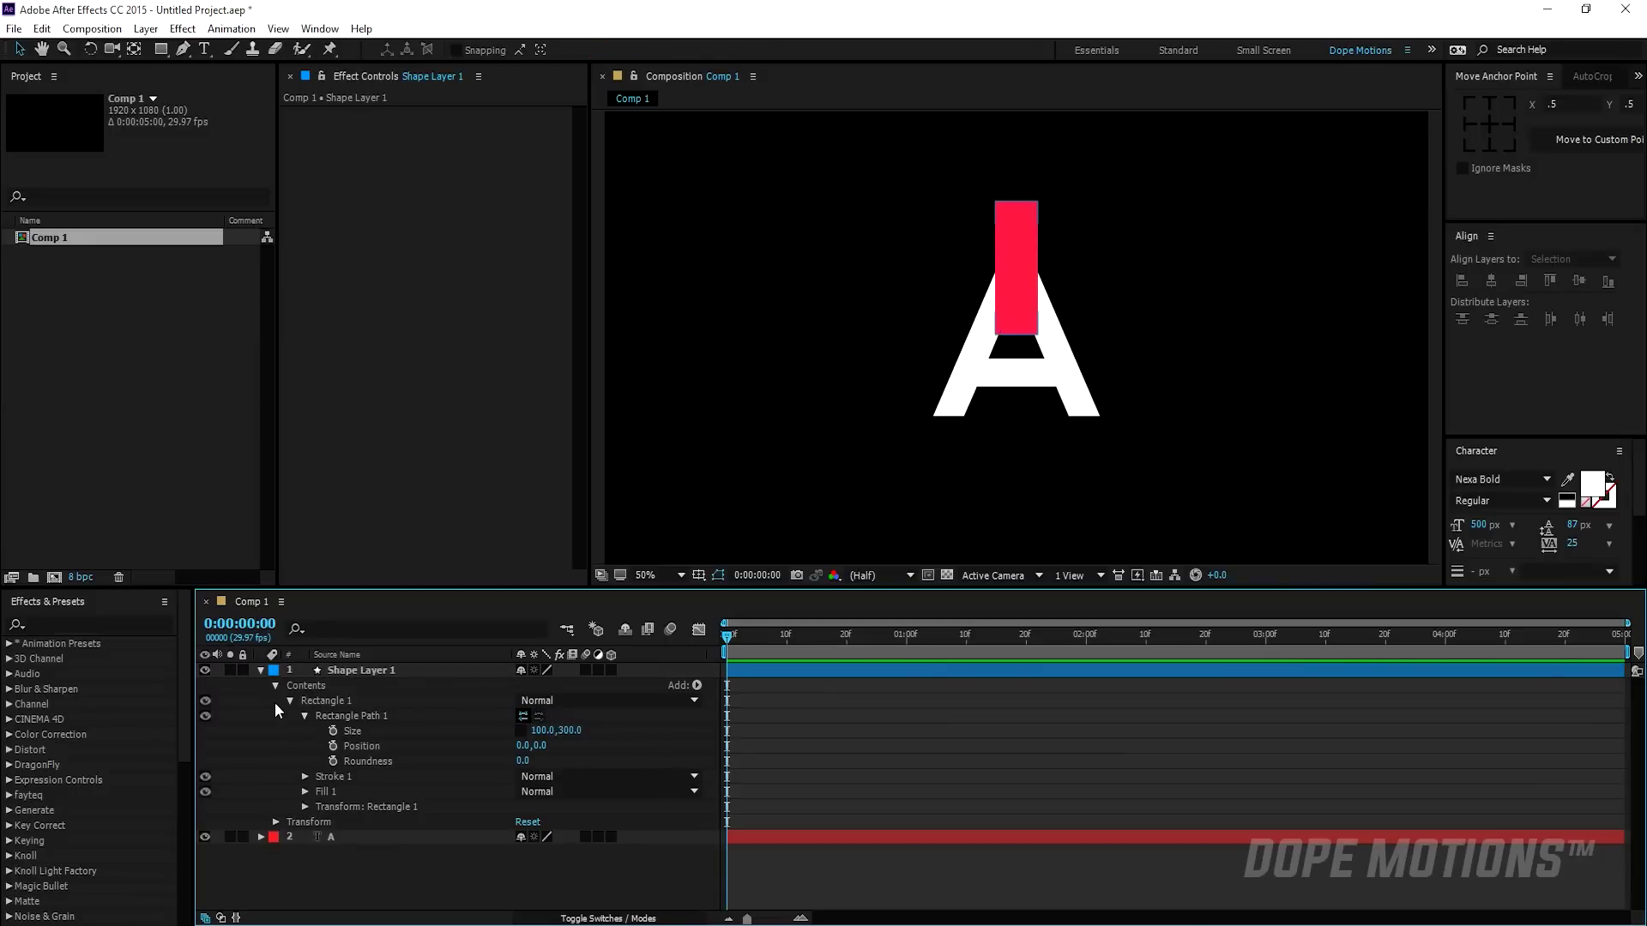
- Rename the rectangle's shape layer to 01
left_click(373, 669)
key("Return")
type("01")
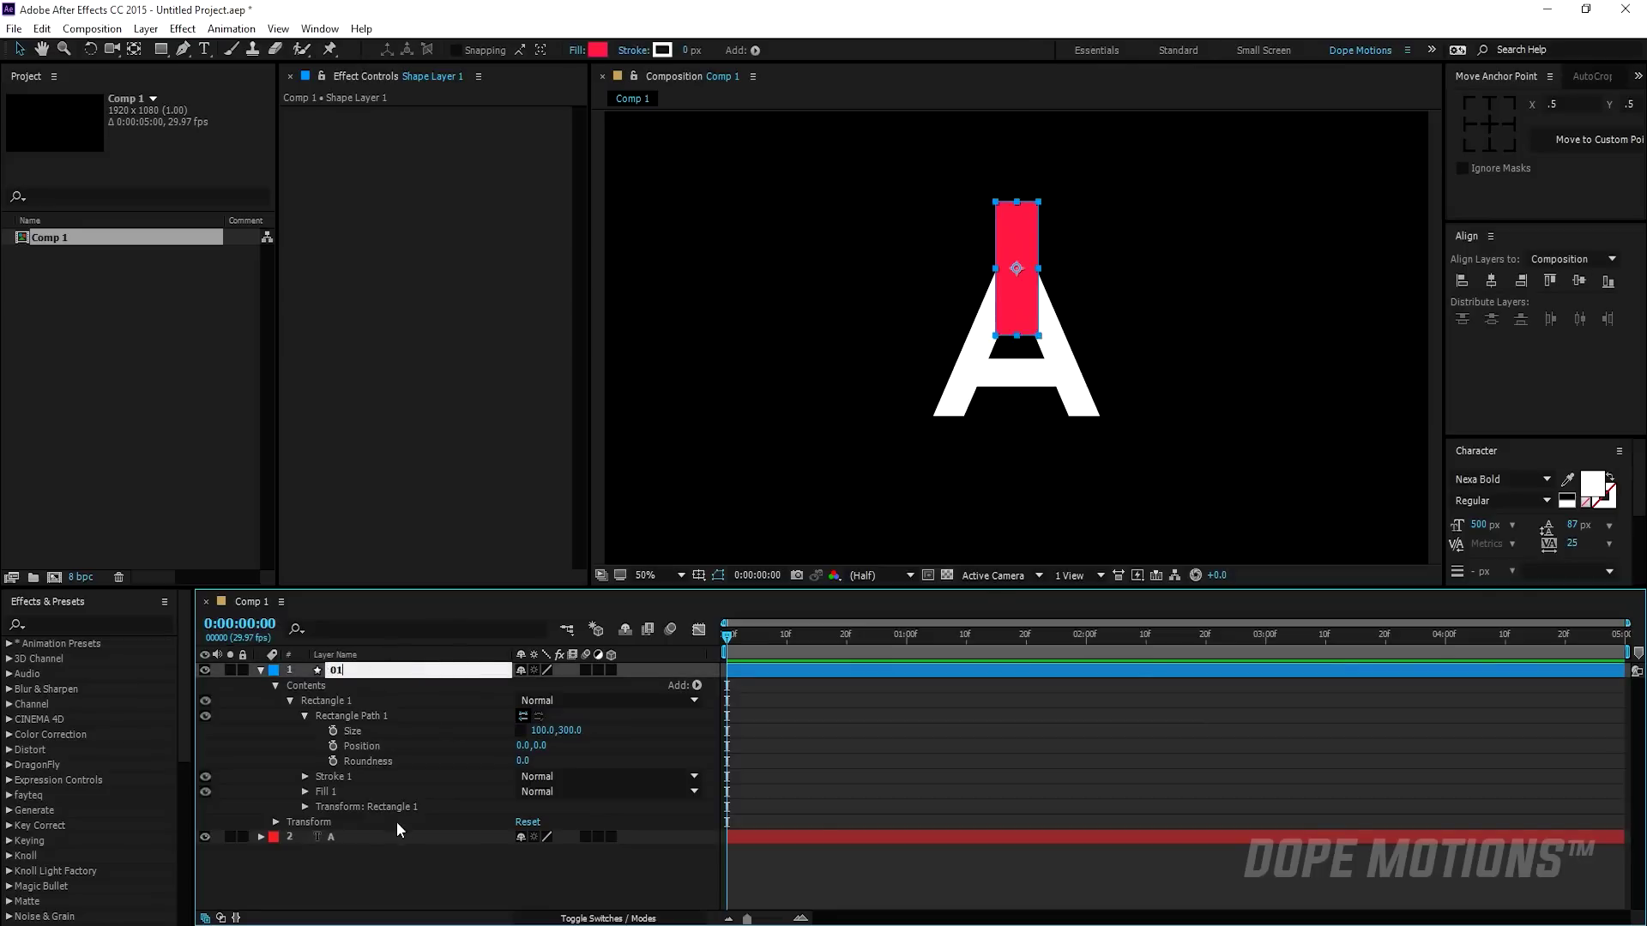
left_click(391, 856)
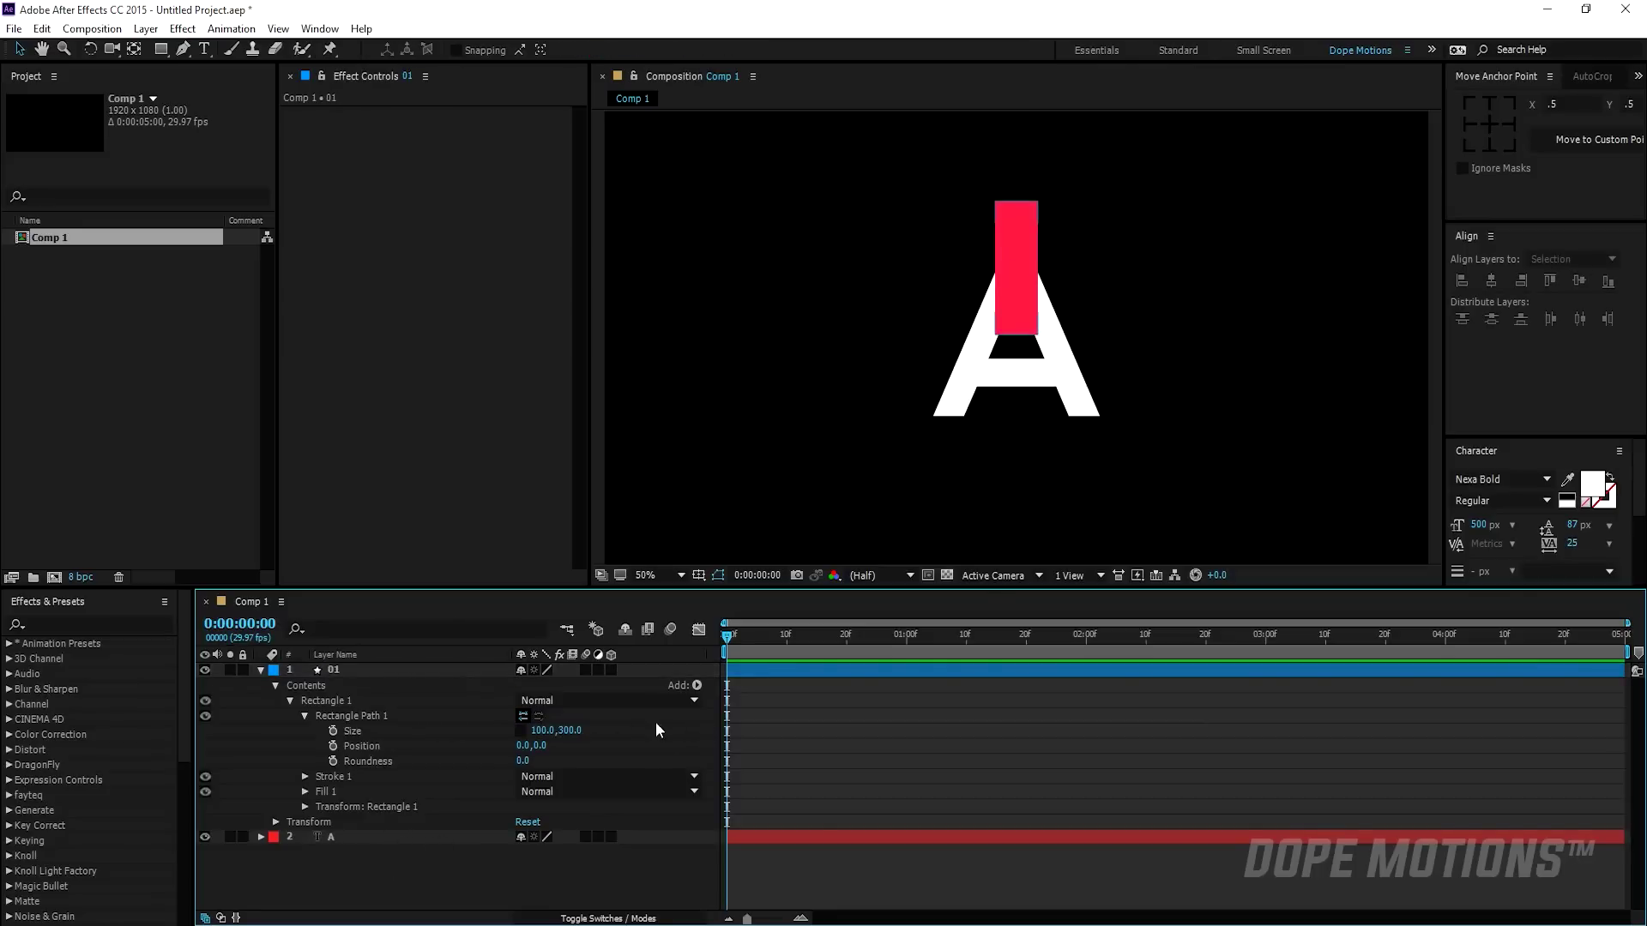
- Set the rotation of layer 01 to 35 degrees
left_click(336, 668)
key("r")
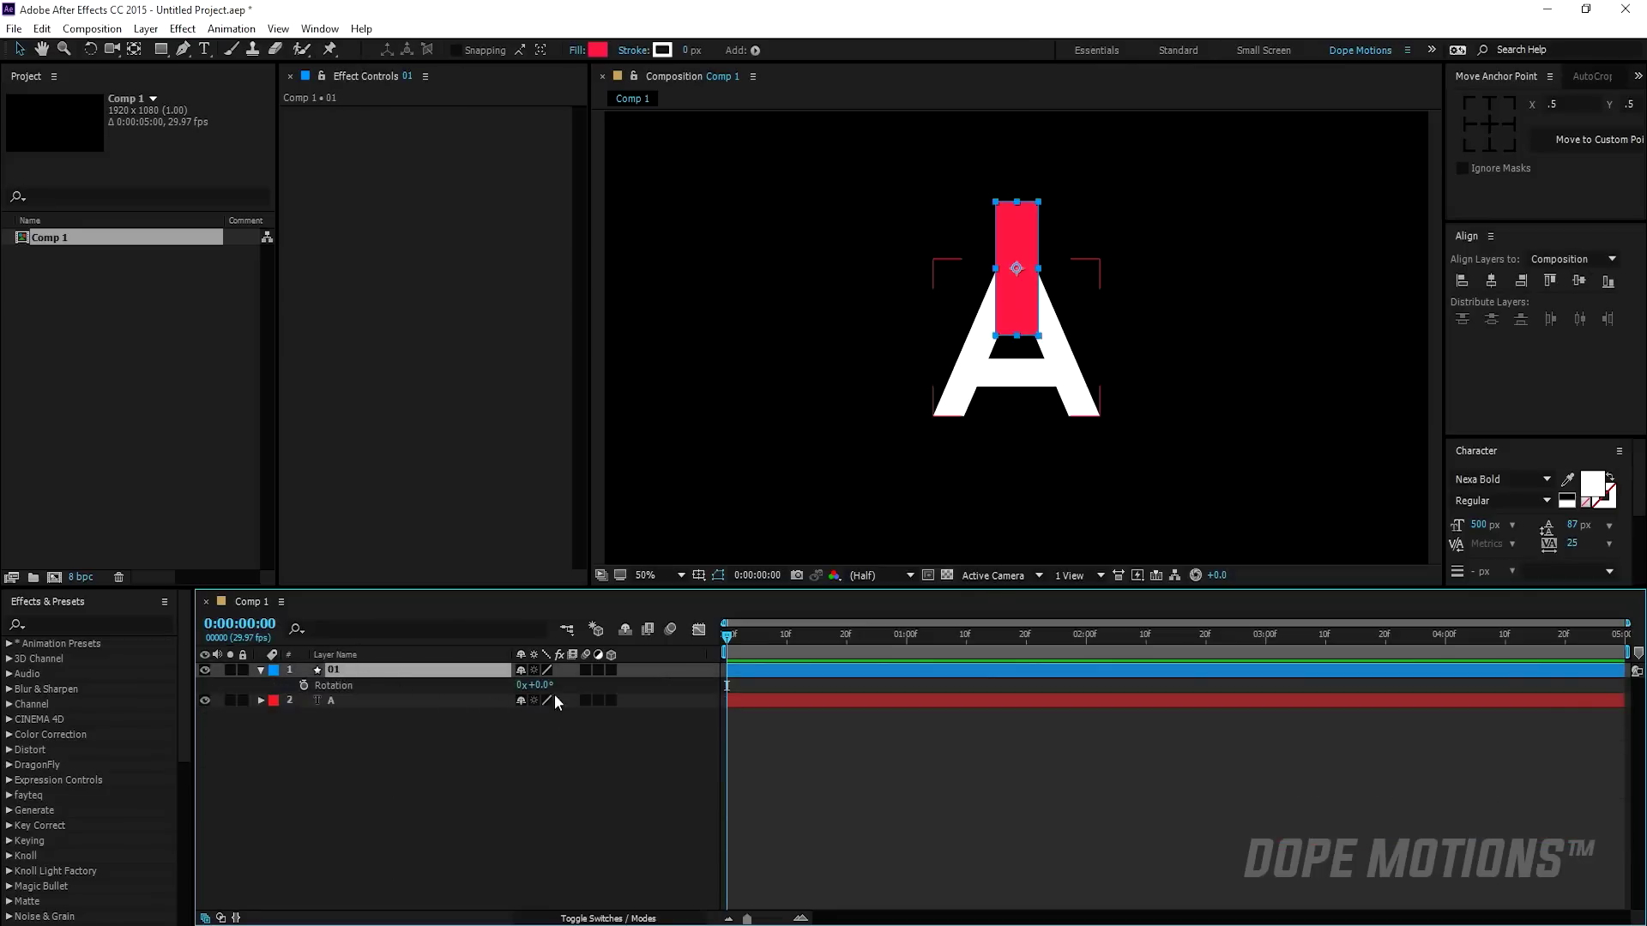
left_click(541, 685)
type("35")
left_click(553, 814)
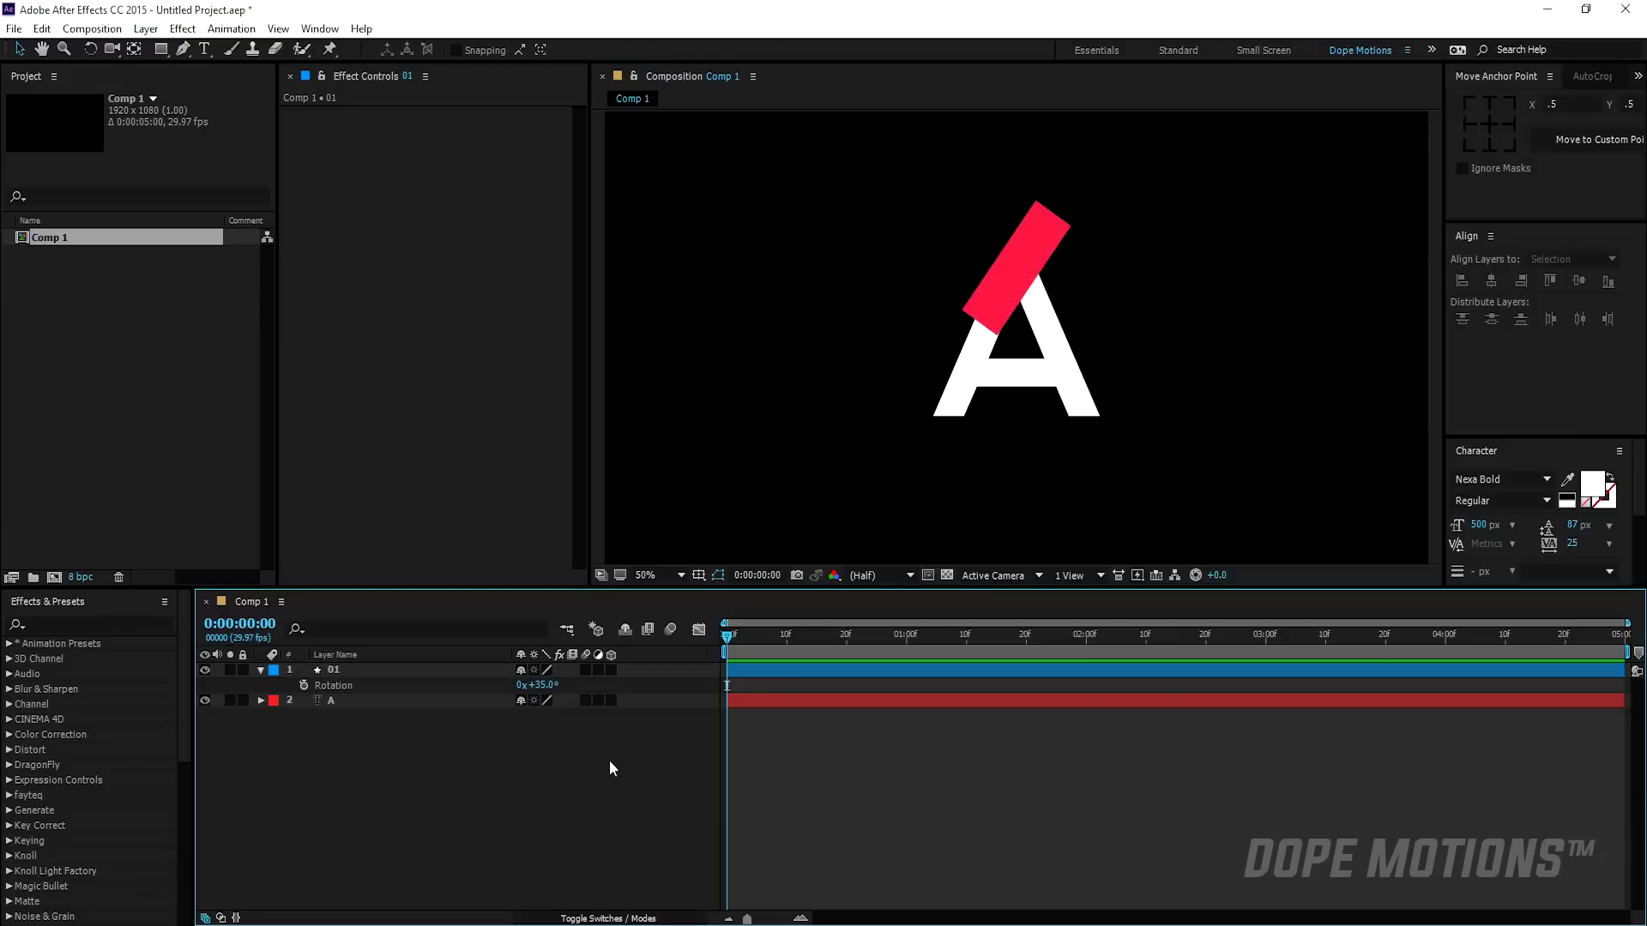
- Add a Scale keyframe to layer 01 at 0:00:01:00, keeping it at 100%
left_click(352, 669)
key("s")
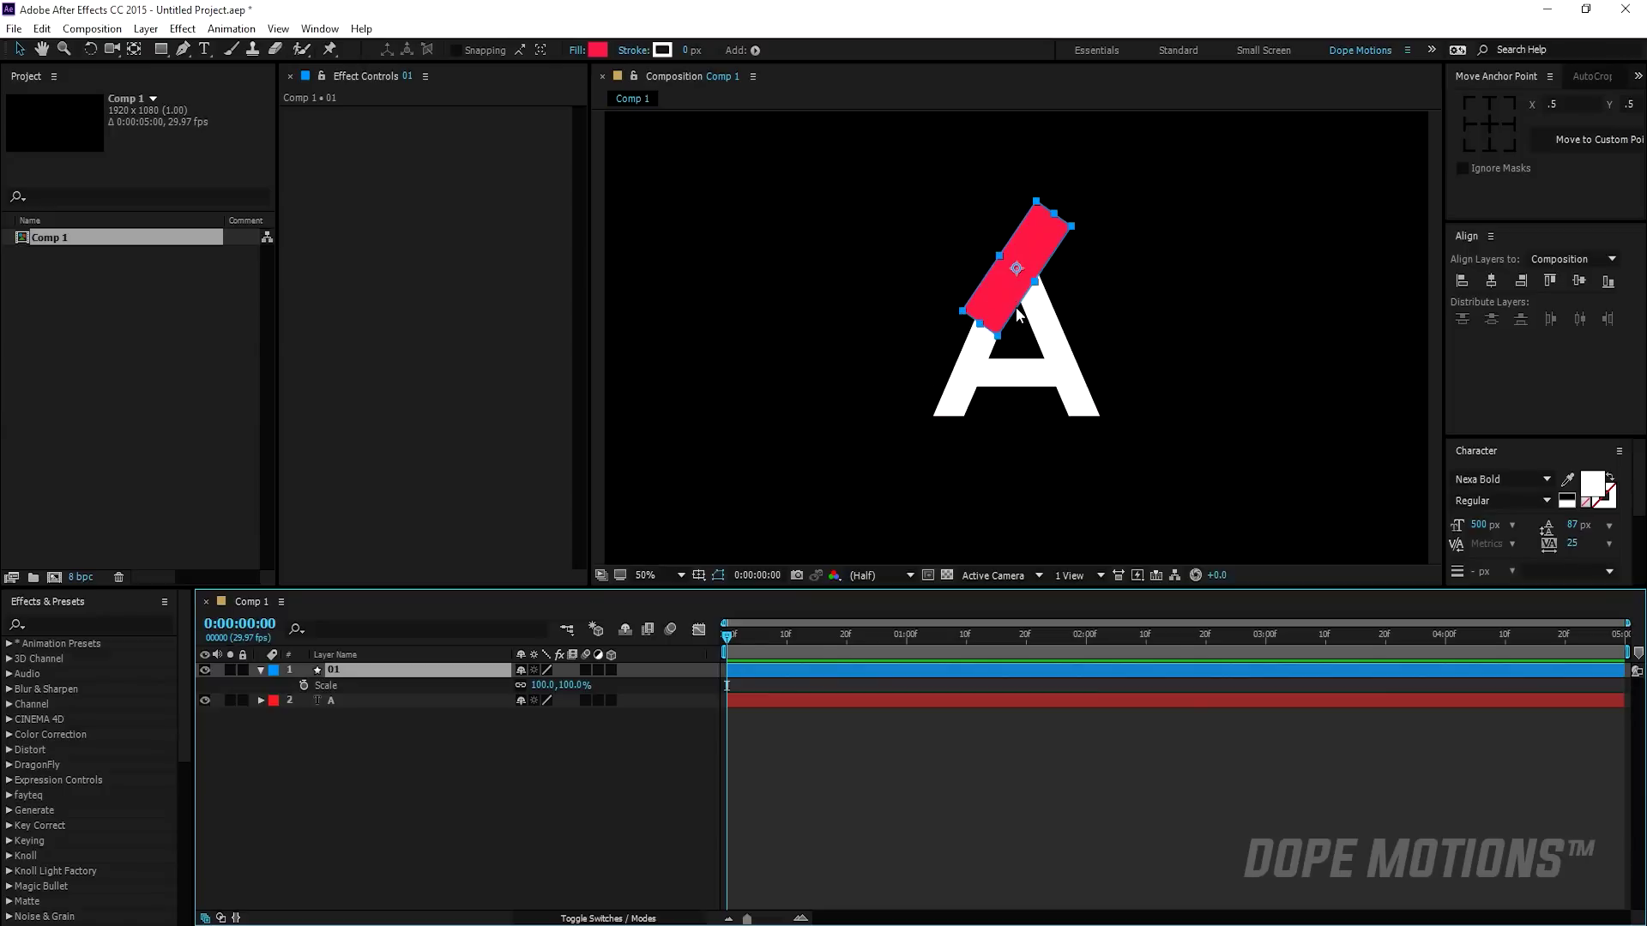
left_click(906, 635)
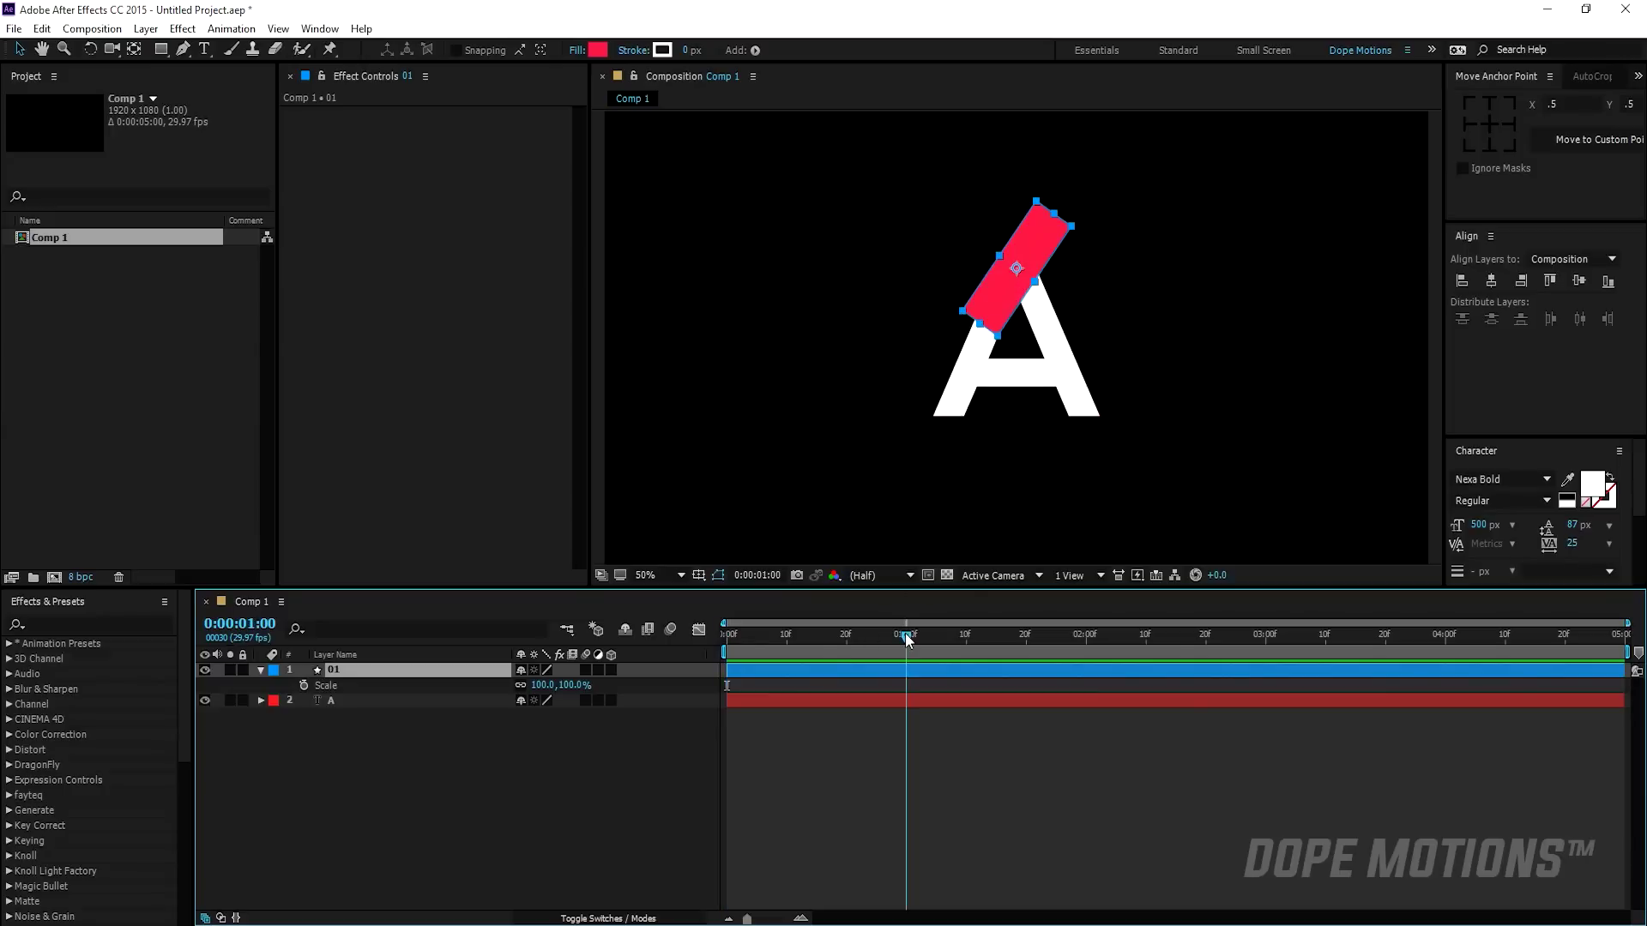
left_click(304, 686)
- Set layer 01's vertical scale alone to 0% at the start of the composition, keeping the horizontal scale at 100%
left_click_drag(748, 635, 658, 638)
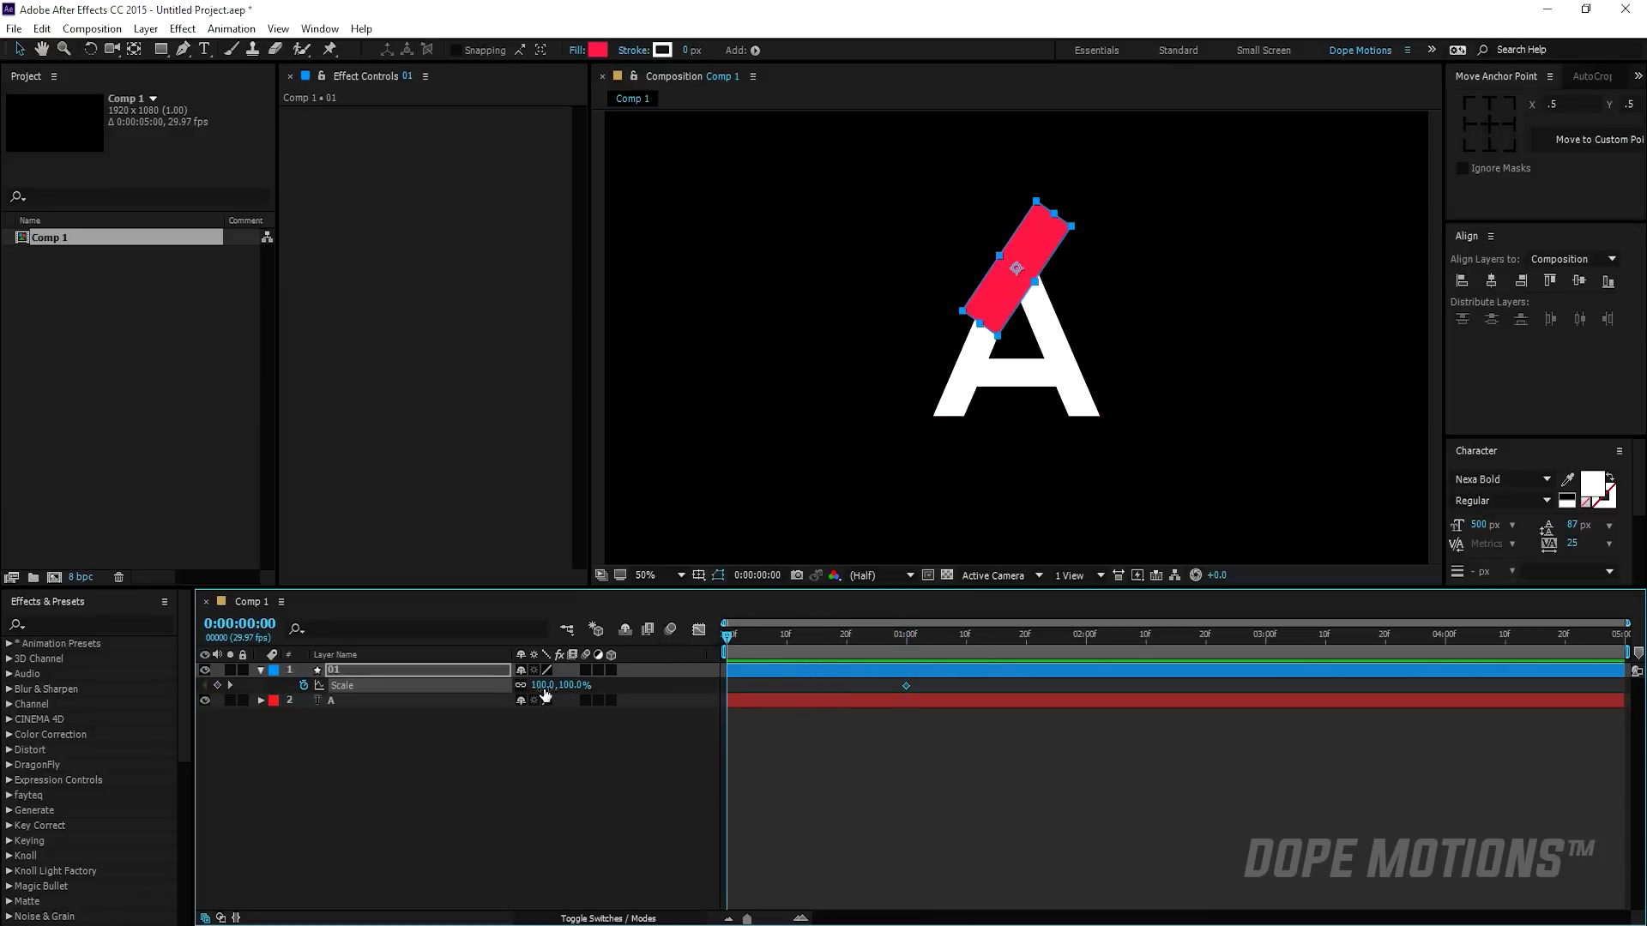
left_click_drag(530, 685, 512, 687)
key("ctrl+z")
left_click(568, 685)
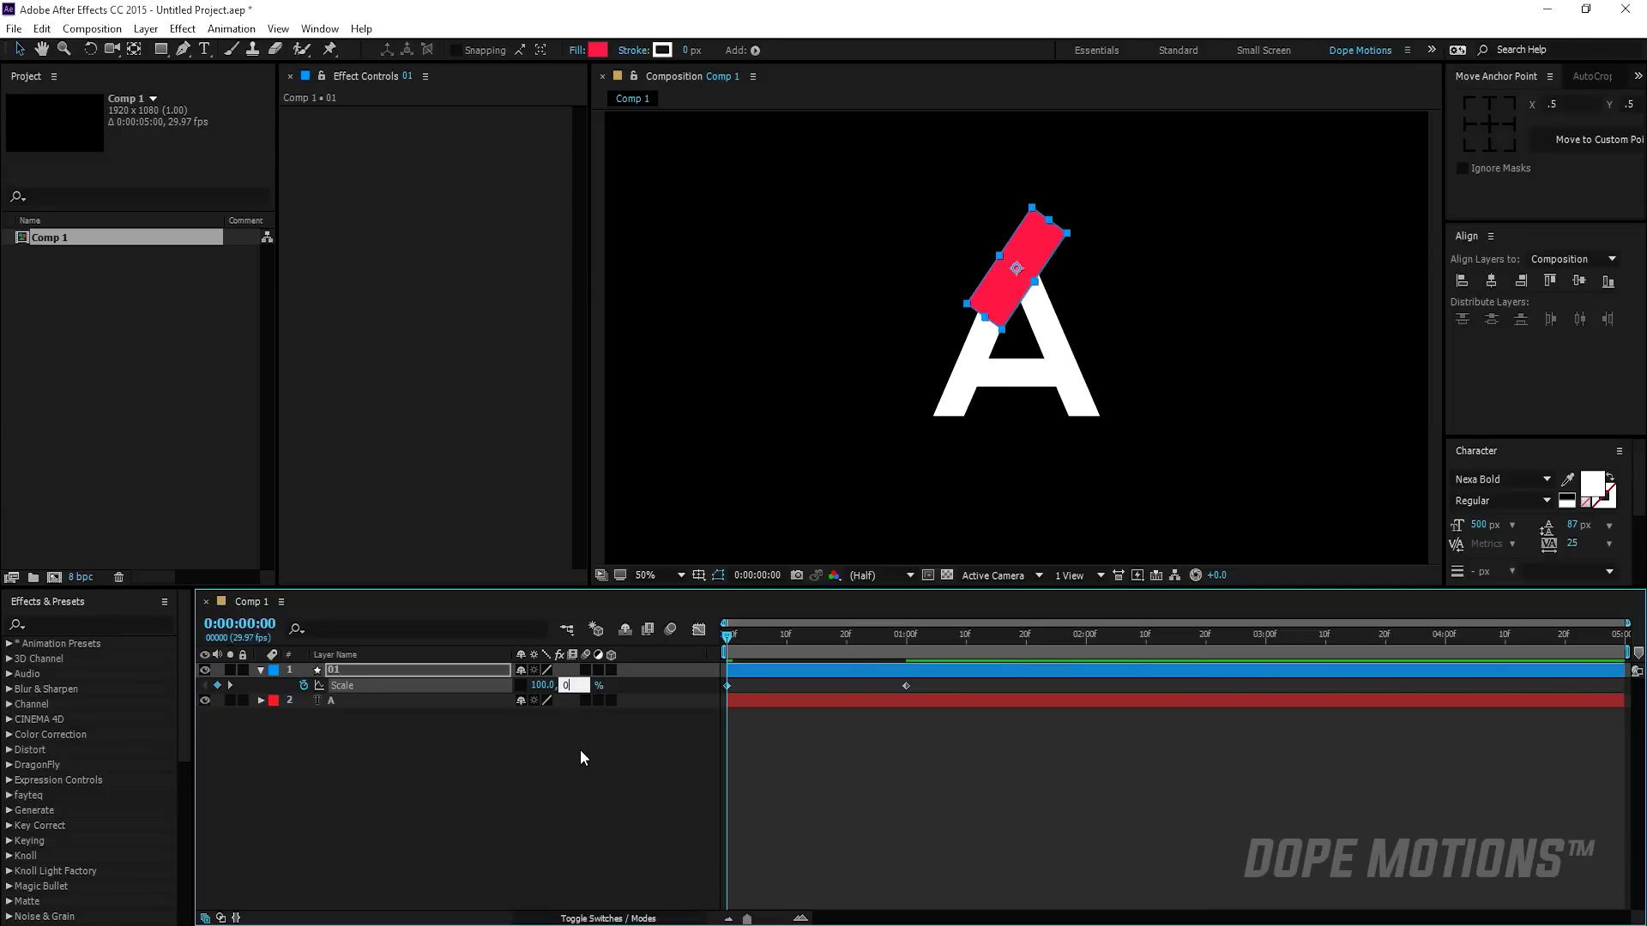
type("0")
left_click(635, 753)
- Apply Easy Ease to both Scale keyframes of layer 01 and display their speed graph
left_click_drag(730, 639, 718, 704)
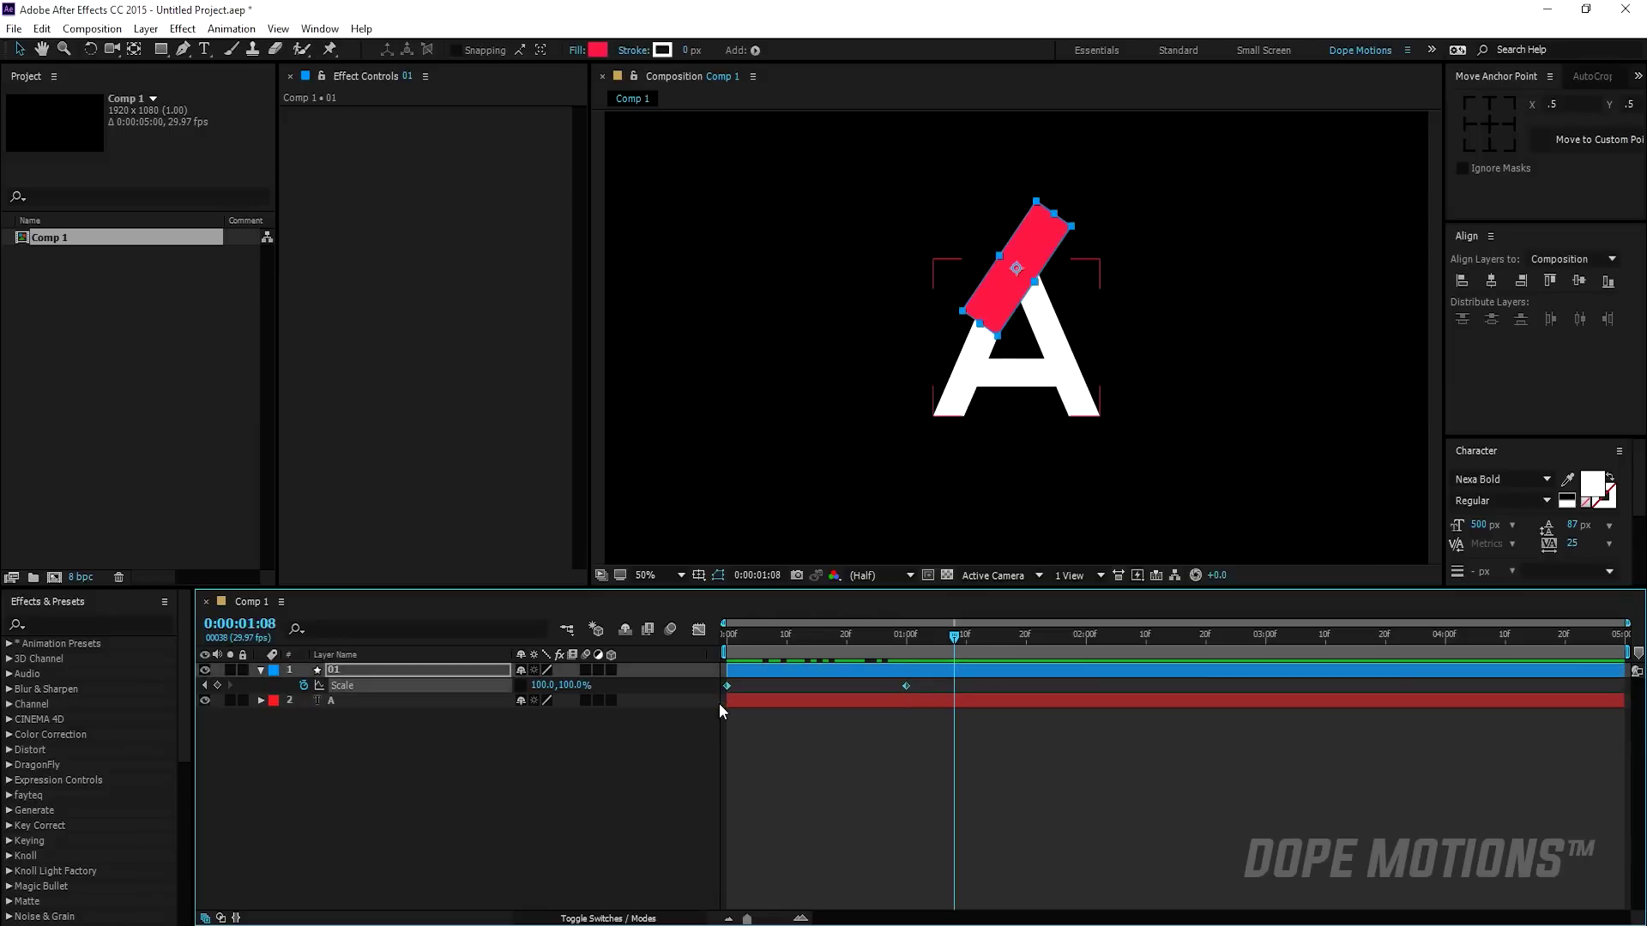
left_click(699, 630)
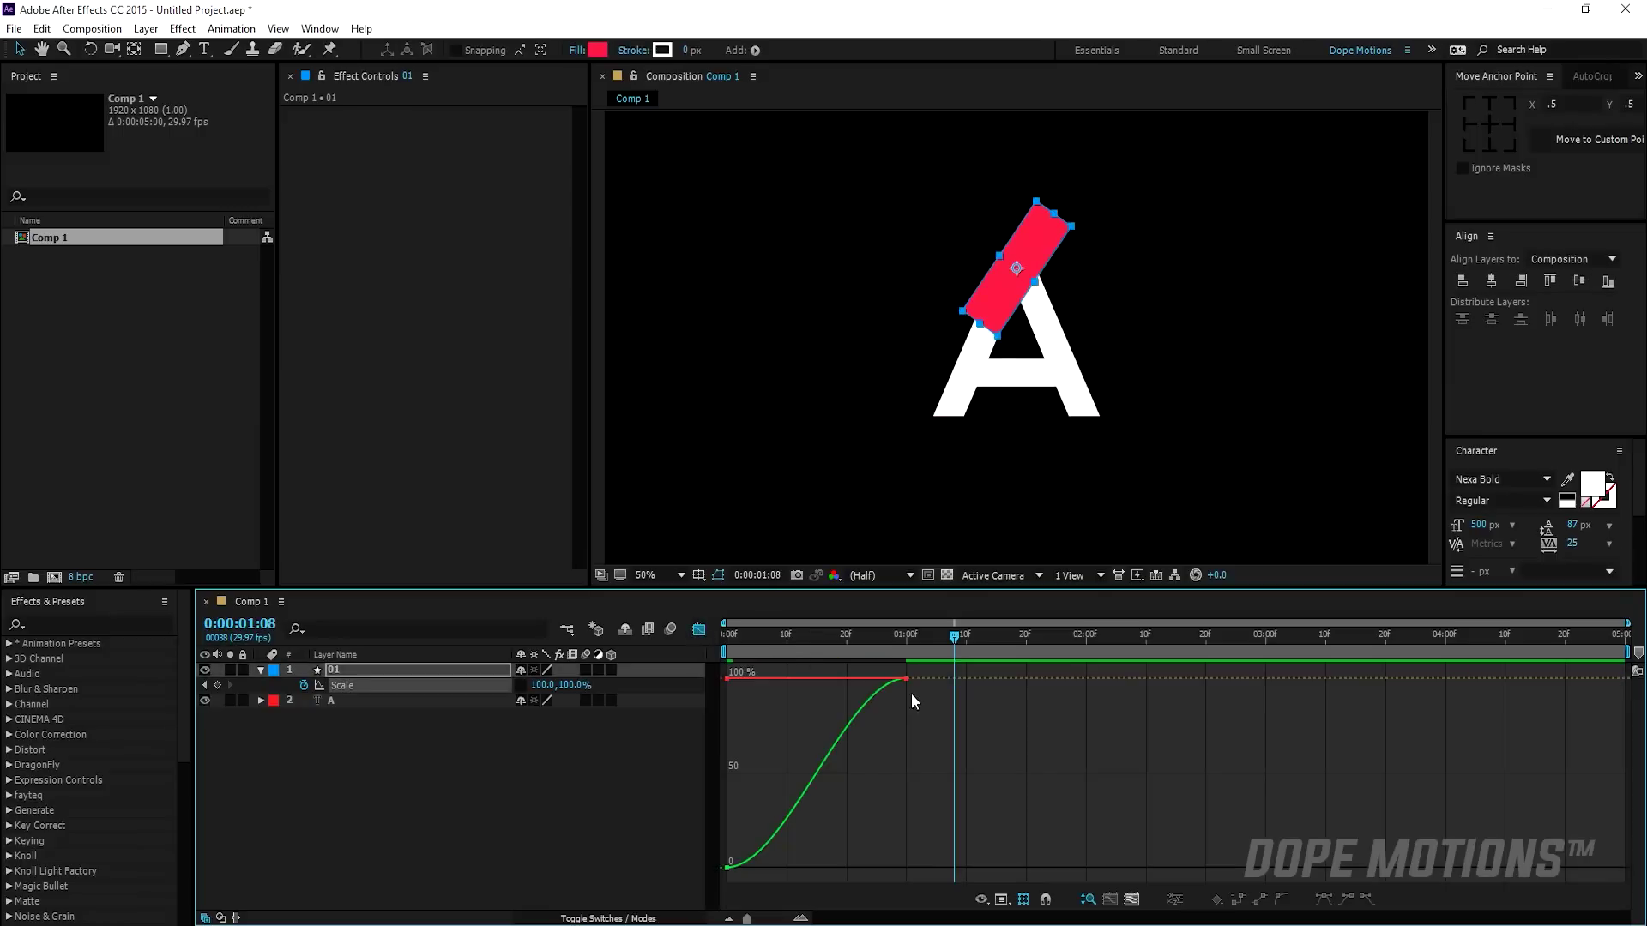
left_click(874, 694)
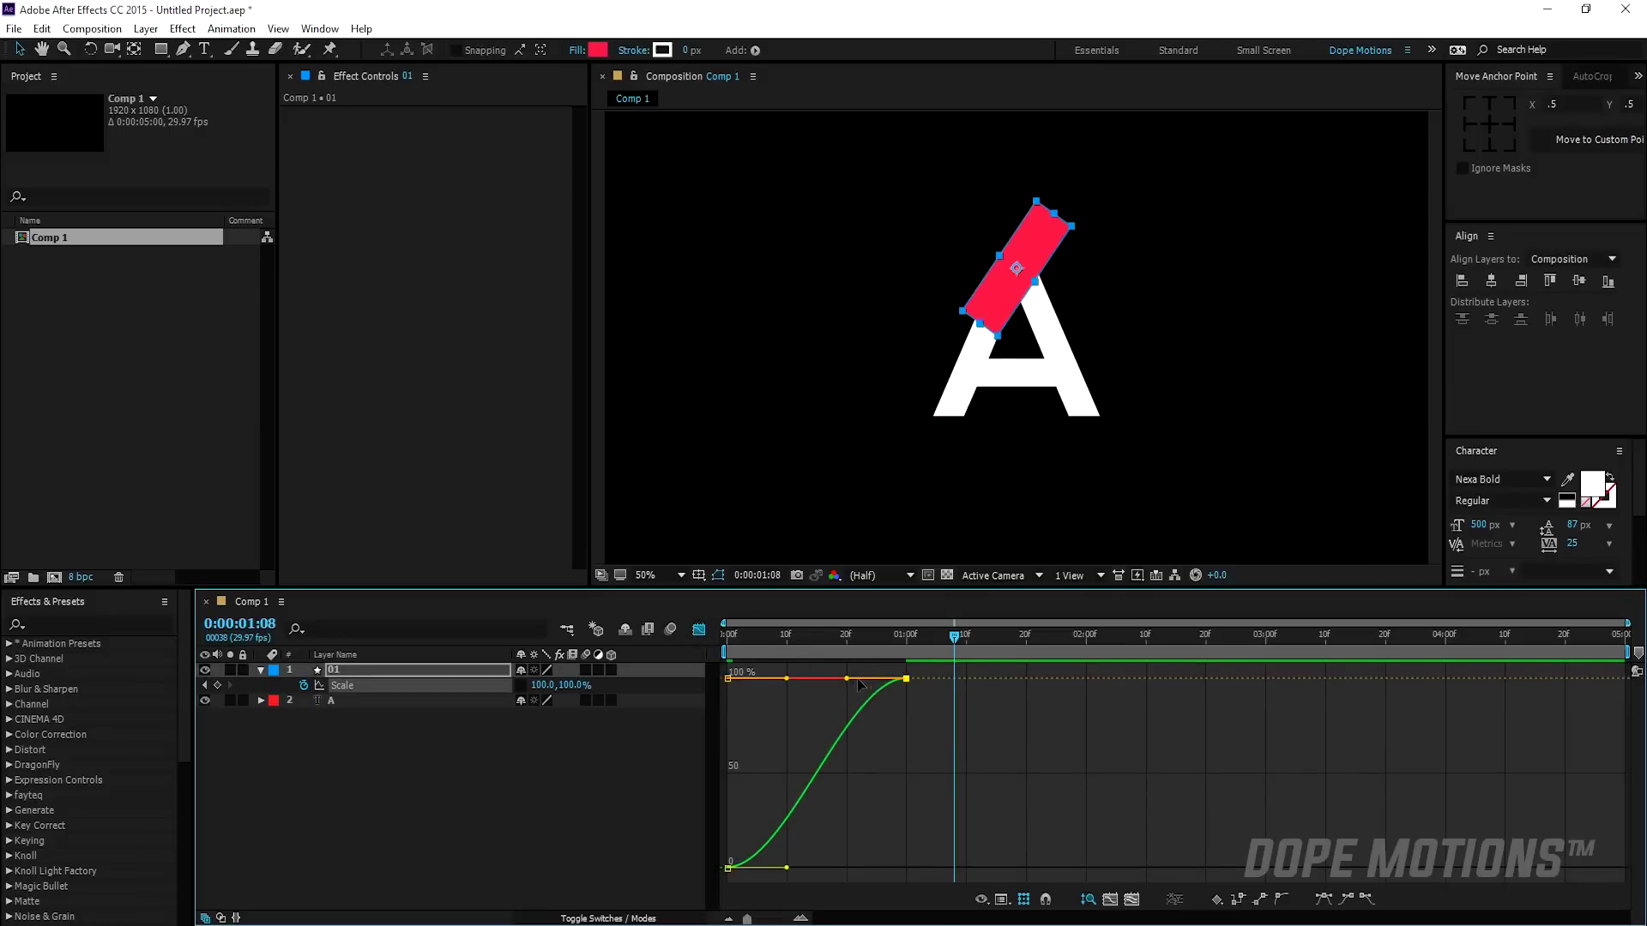
right_click(879, 723)
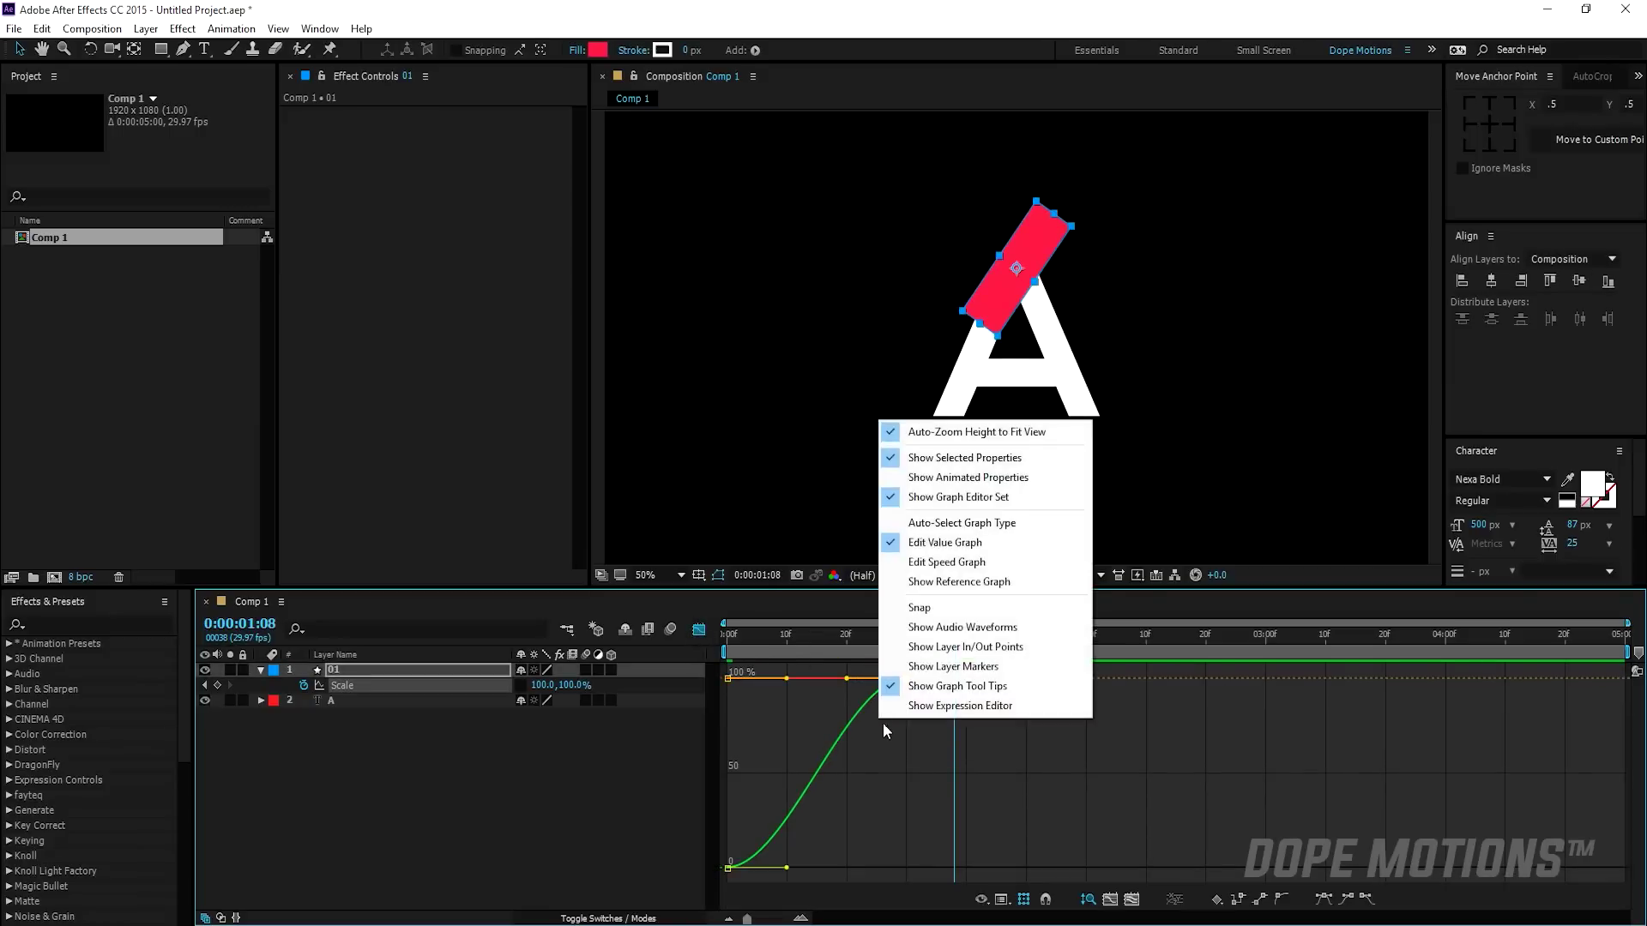
left_click(942, 562)
- Extend the speed handles of both Scale keyframes inward to form a sharp peak of about 500 %/sec midway between them
left_click_drag(918, 849, 857, 871)
key("ctrl+z")
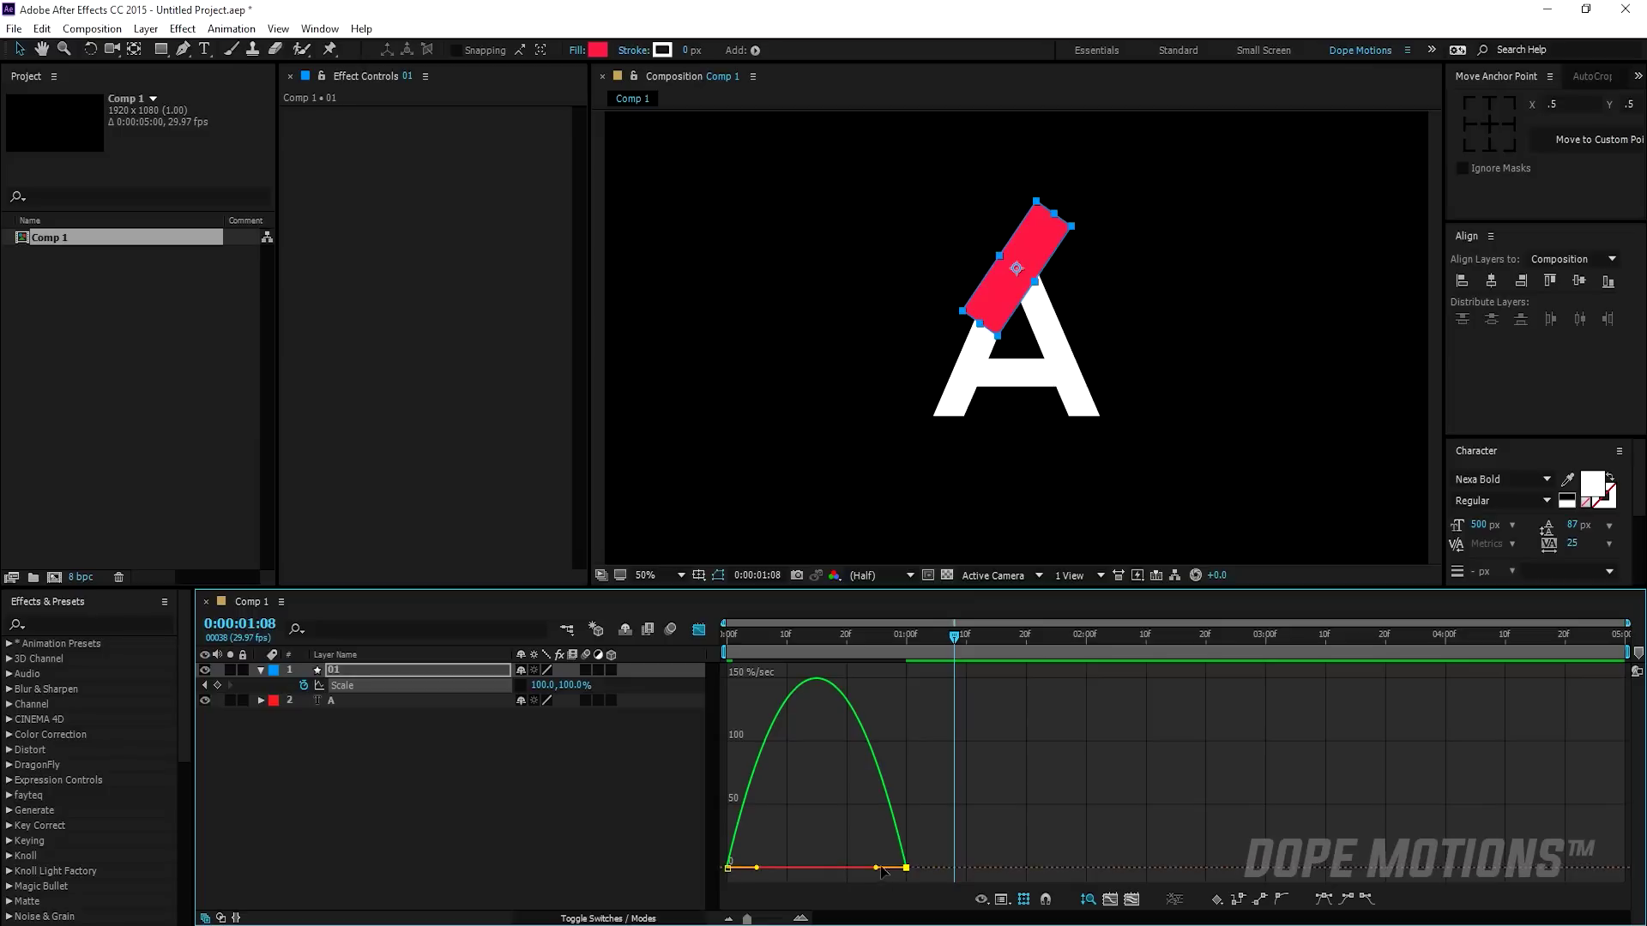
left_click(911, 862)
left_click_drag(916, 861, 900, 883)
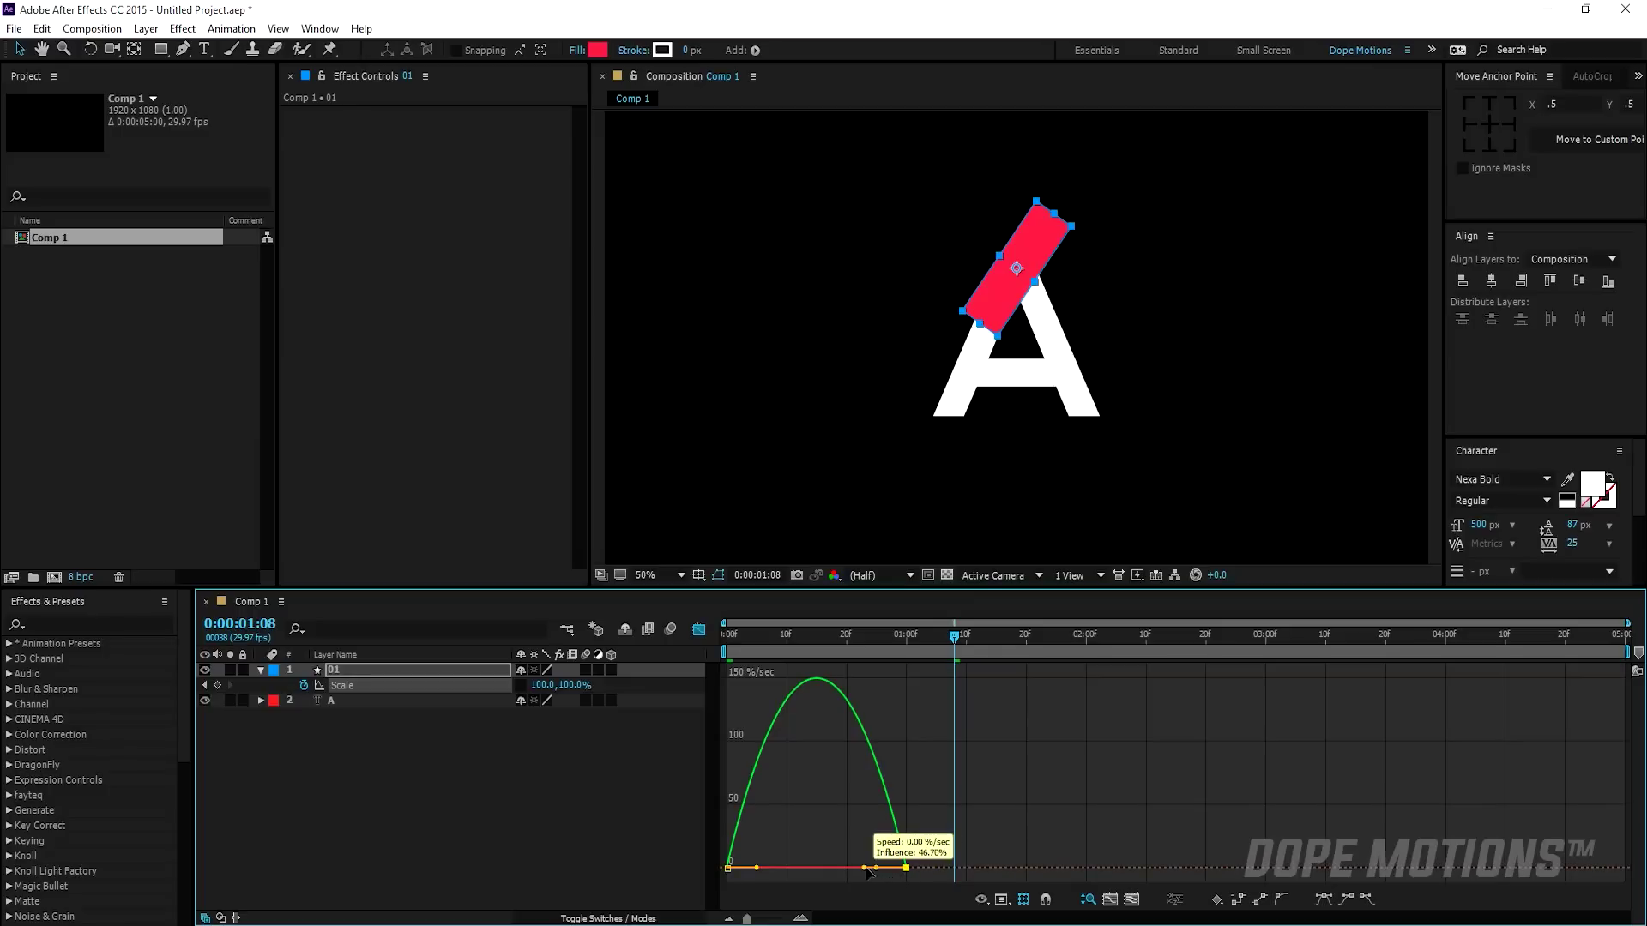
left_click_drag(875, 869, 718, 892)
left_click(767, 873)
mouse_move(769, 873)
left_mouse_down()
mouse_move(833, 870)
mouse_move(798, 869)
left_mouse_up()
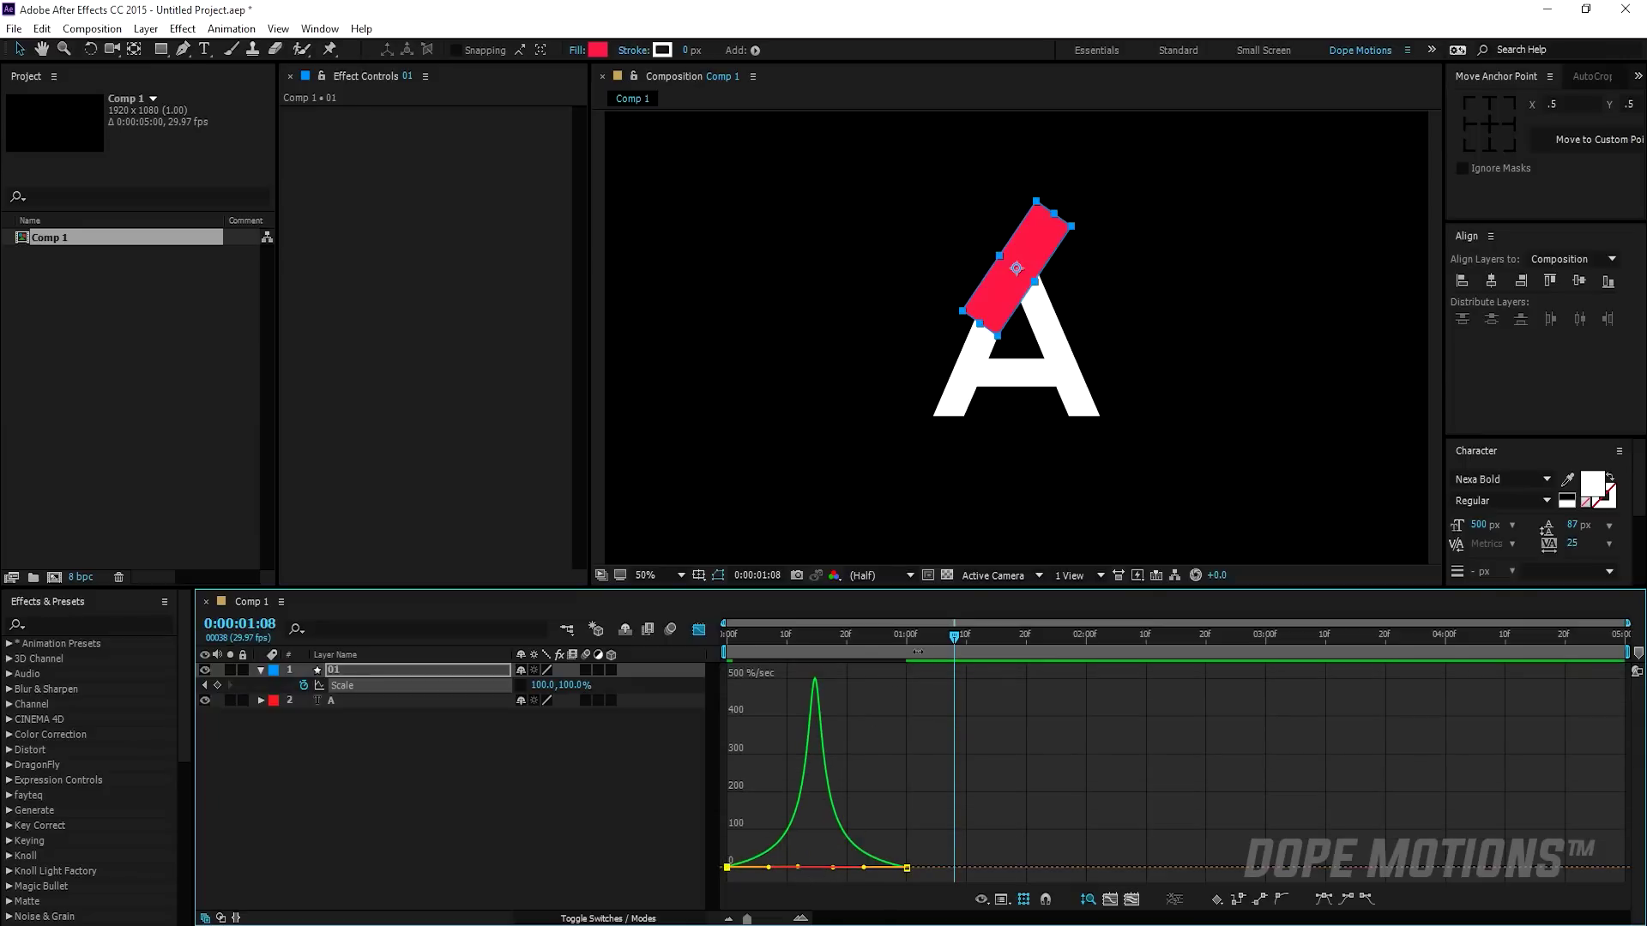
- End the work area at 0:00:01:08, preview the bar's scale animation and stop at 0:00:00:07
key("n")
key("space")
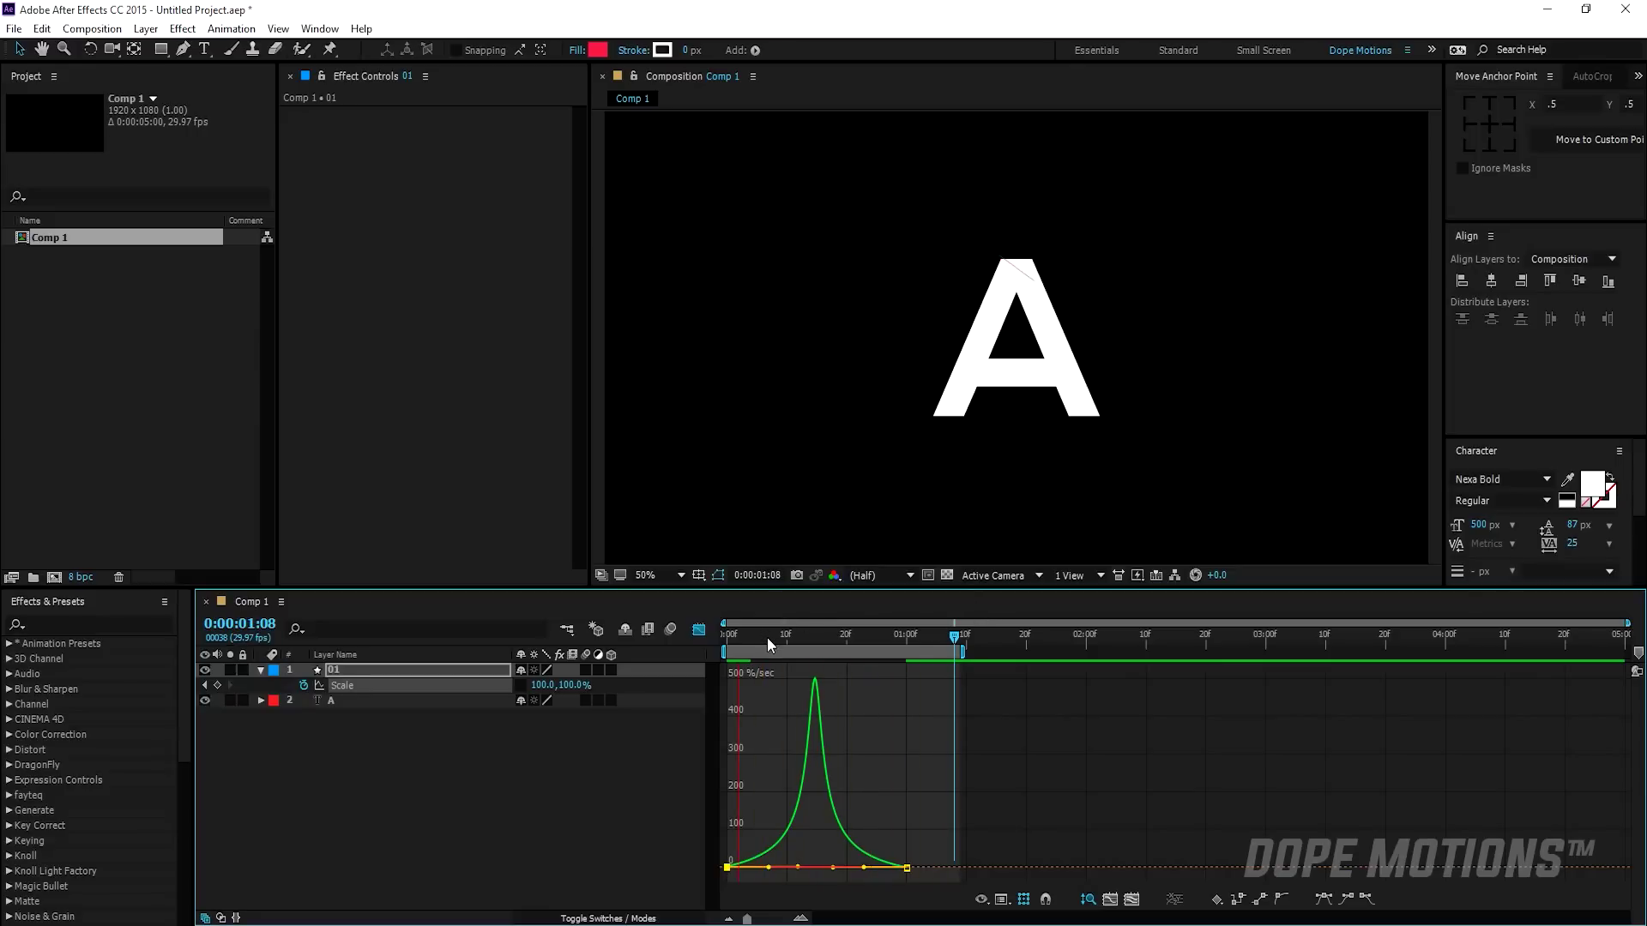
left_click(766, 636)
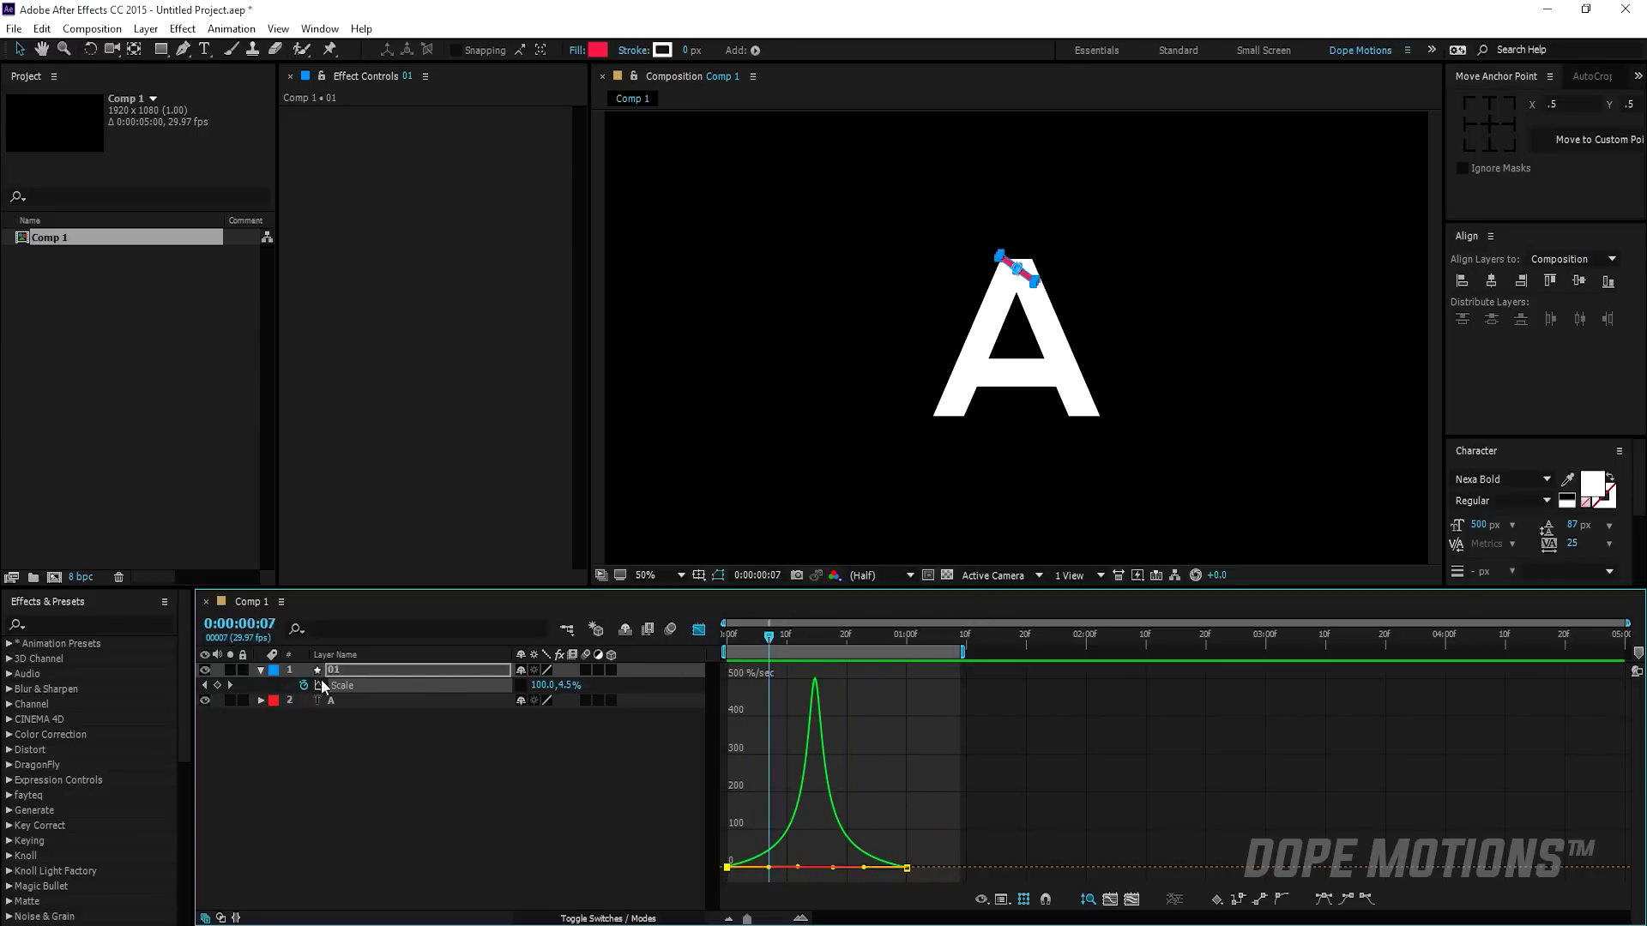
- Duplicate bar layer 01 six times at 0:00:01:14 and spread the copies so the bars cover the whole letter A
left_click(260, 670)
left_click(705, 632)
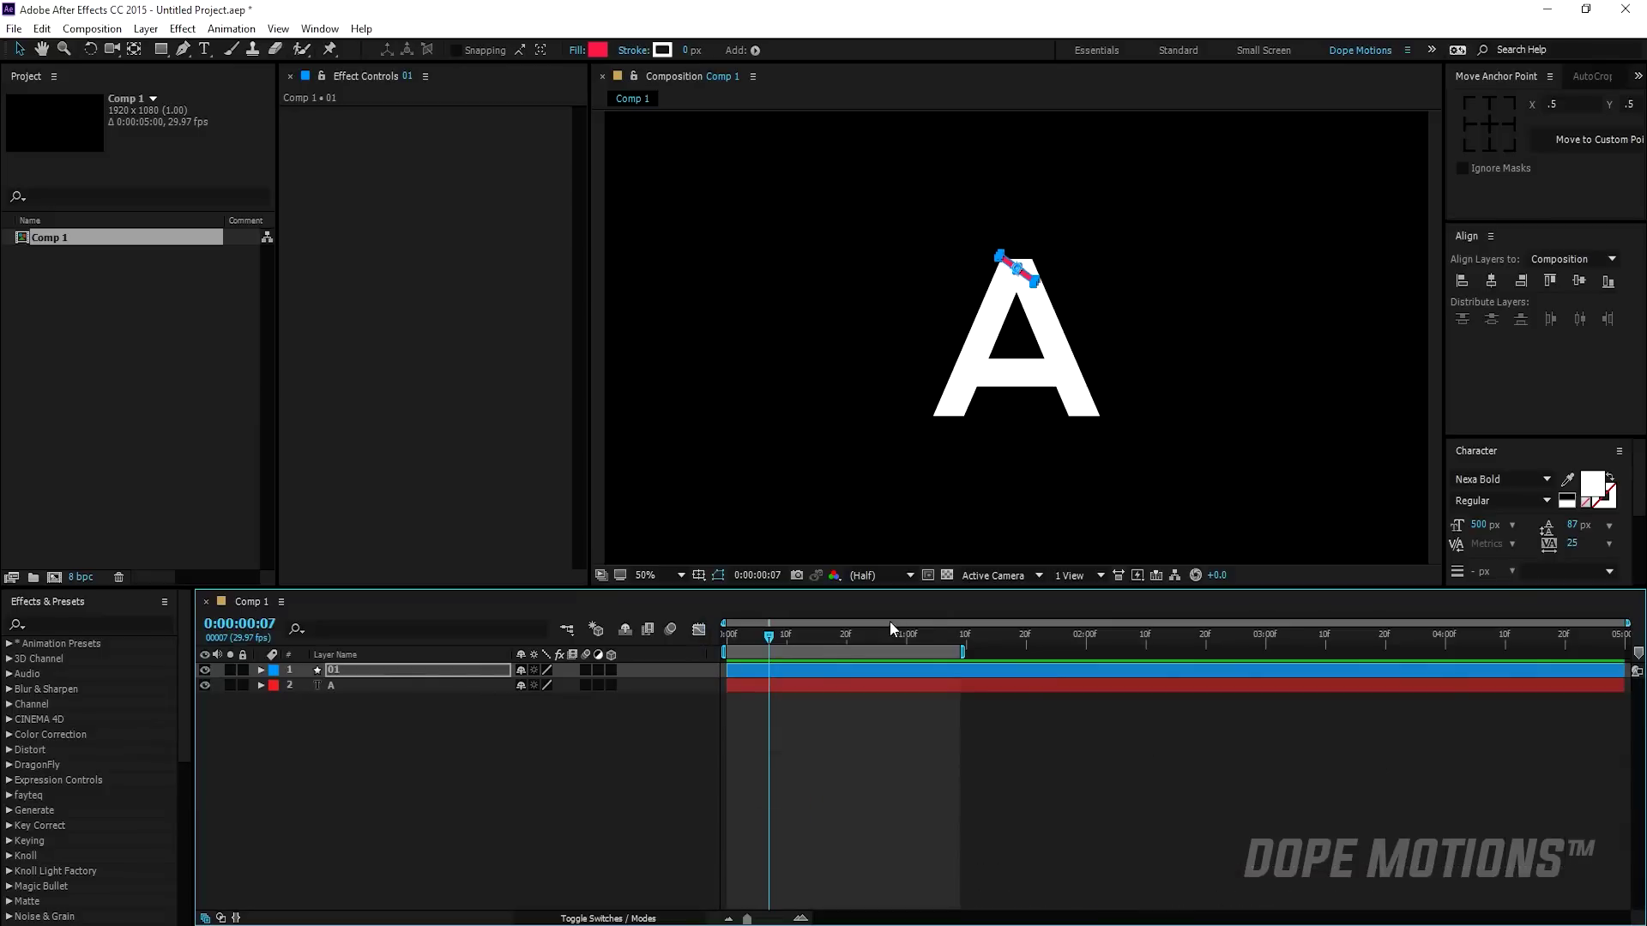
left_click_drag(943, 636, 992, 643)
left_click(352, 673)
key("ctrl+d")
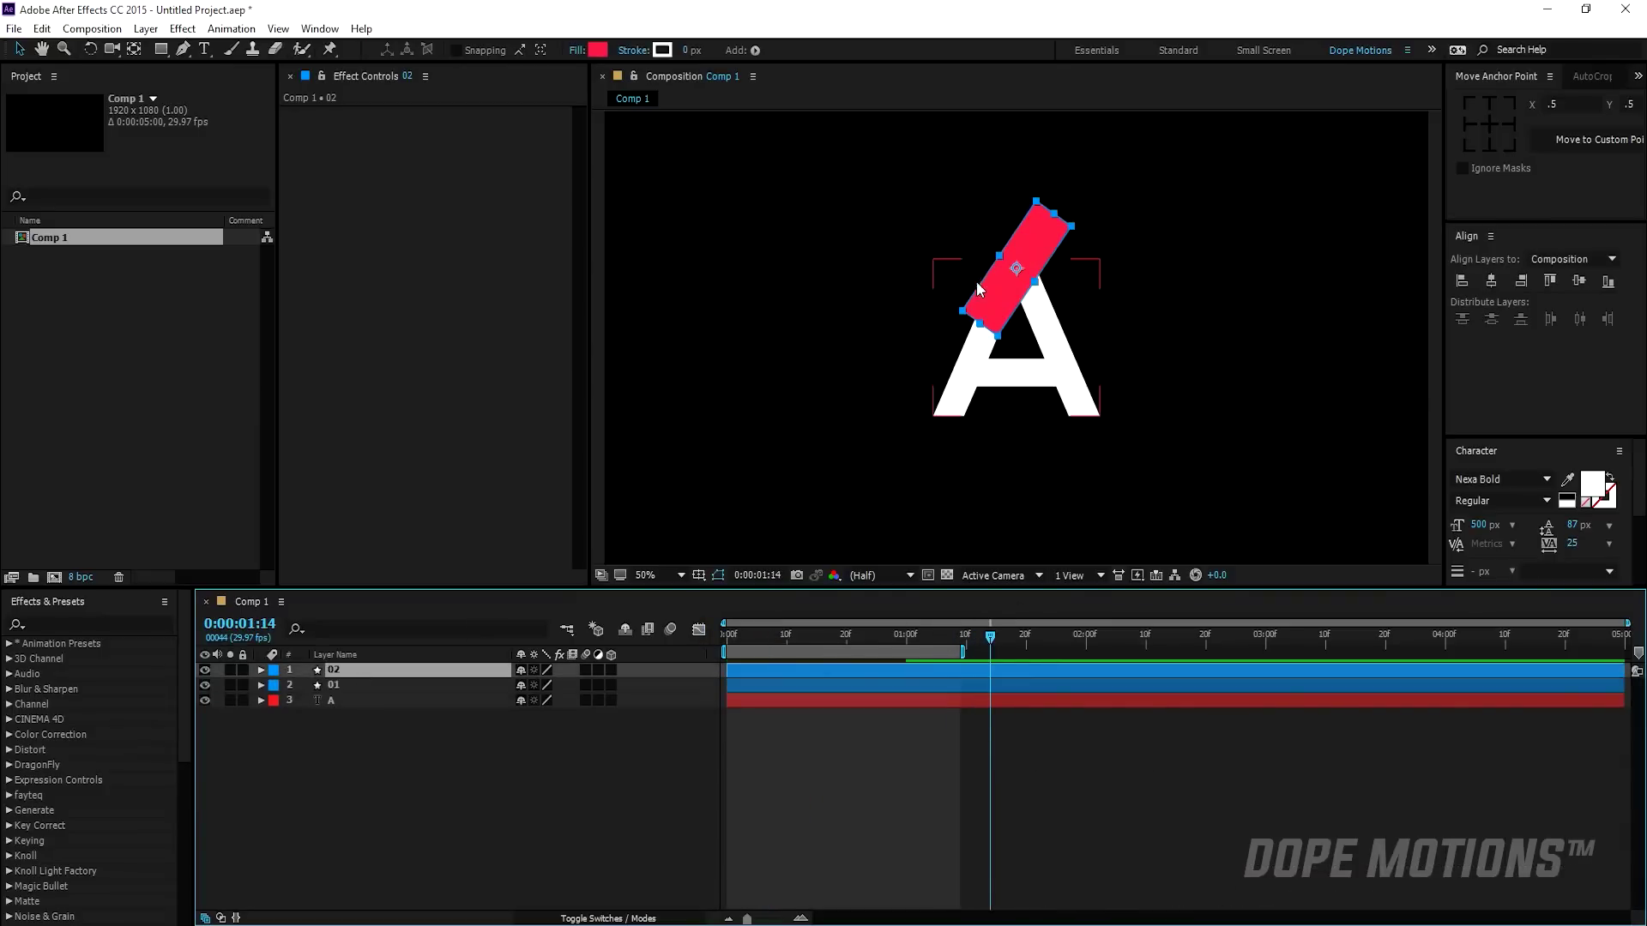
left_click_drag(979, 289, 1108, 422)
key("ctrl+d")
key("ctrl+d")
key("ctrl+d")
key("ctrl+d")
key("ctrl+d")
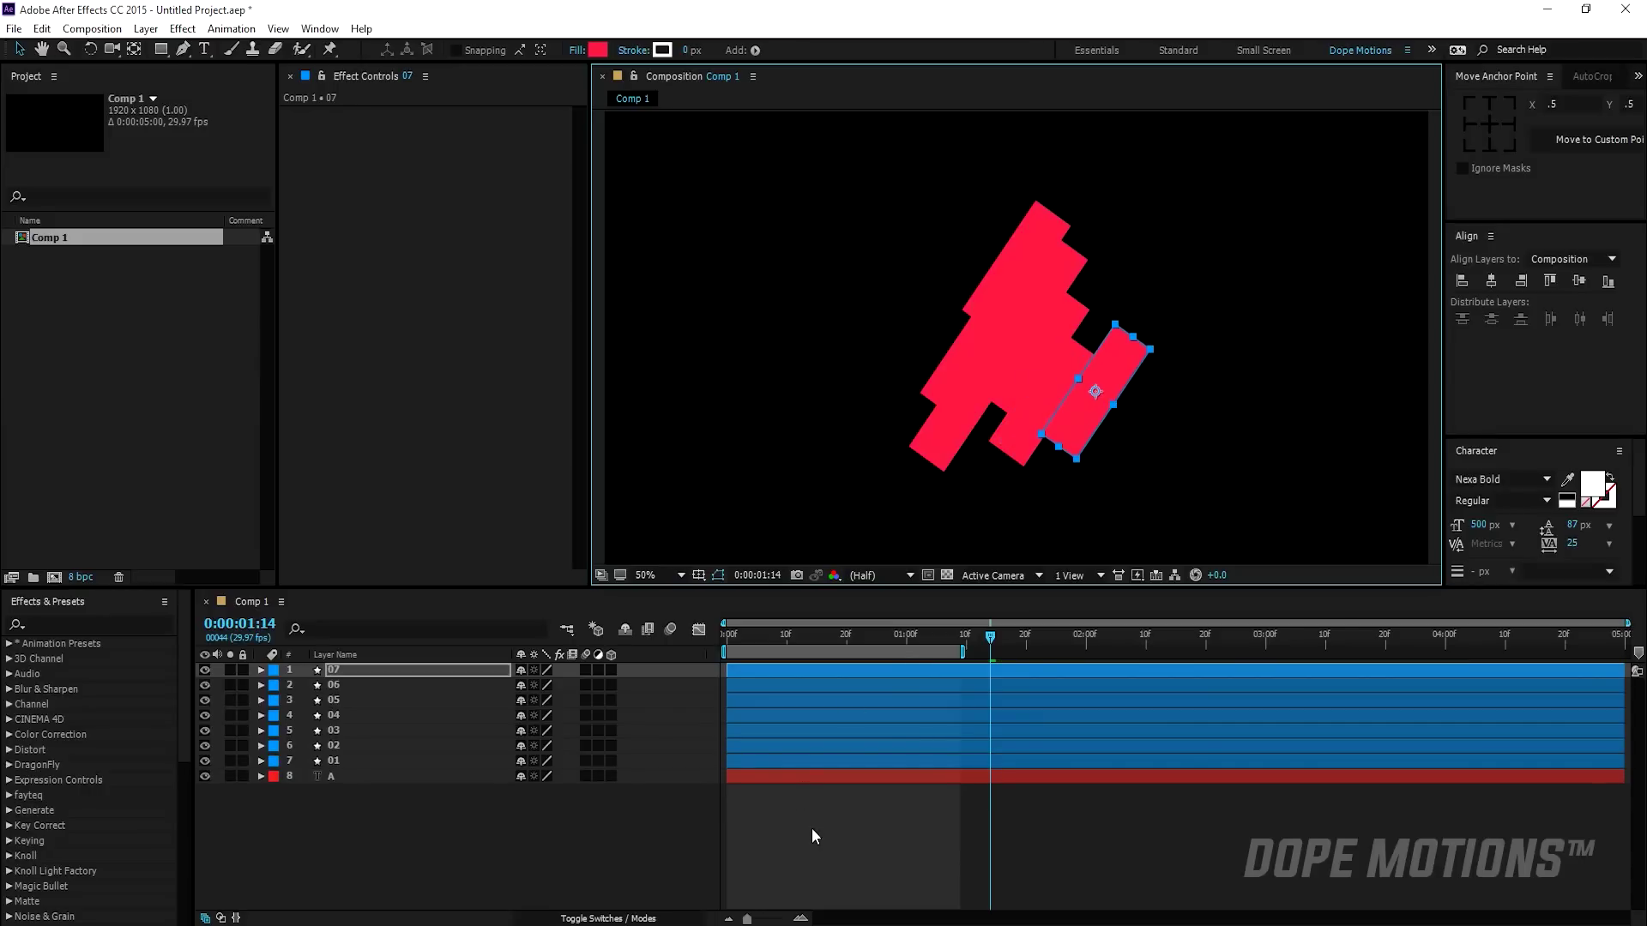
left_click(811, 826)
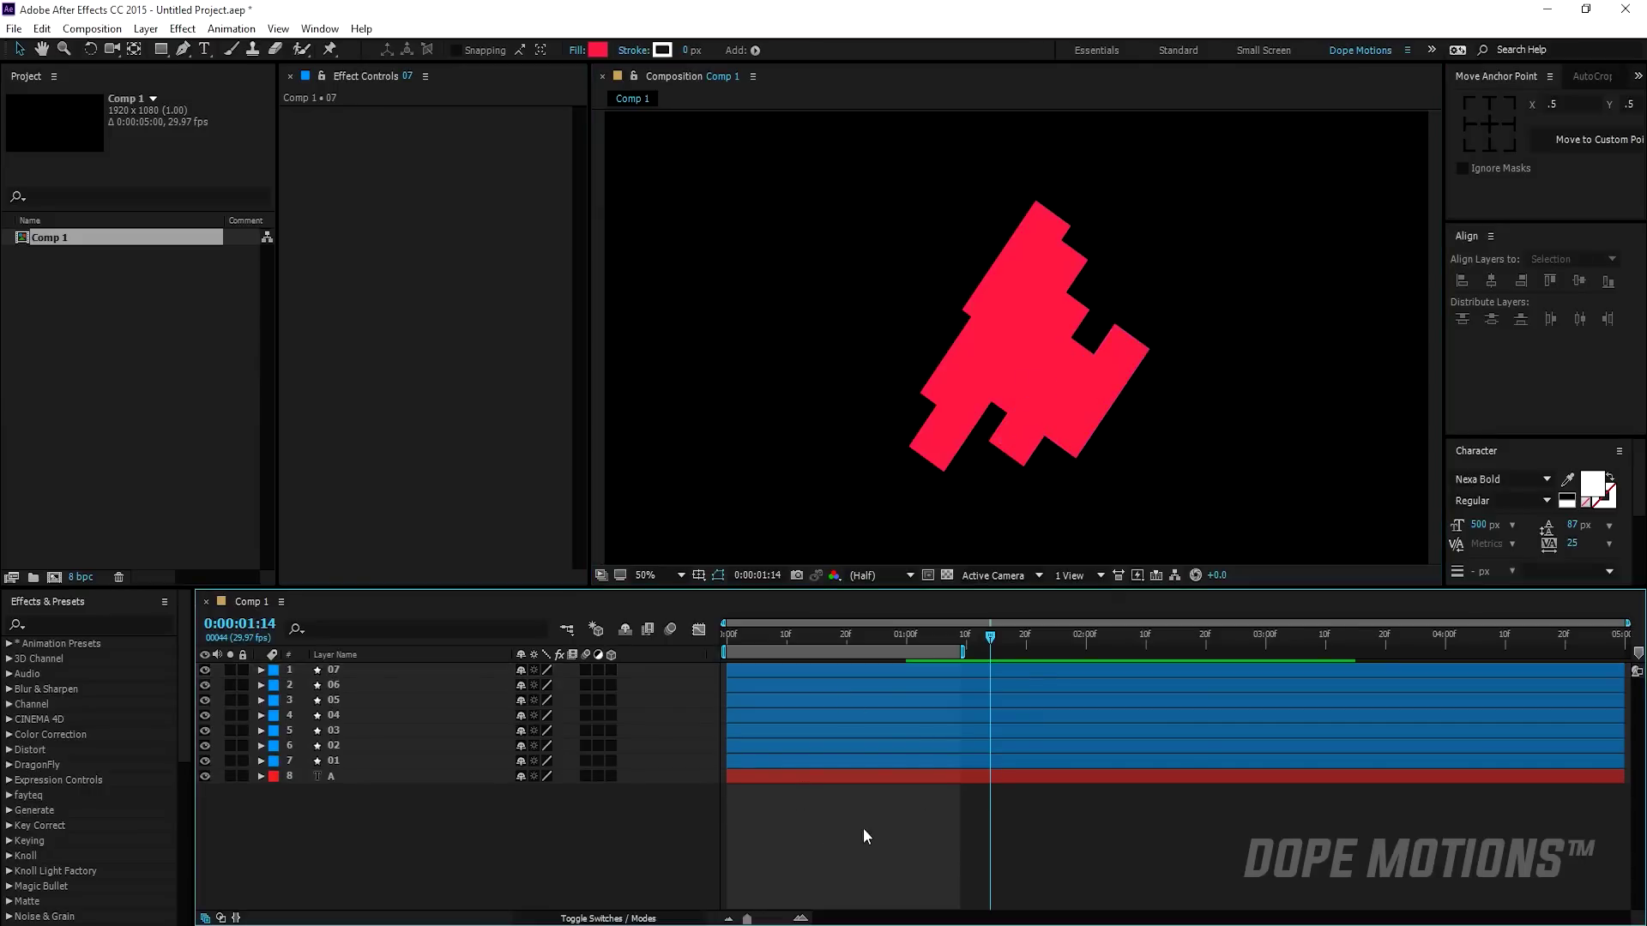
- Pre-compose bar layers 01 to 07 into a new composition named Matte, moving all attributes into it
left_click(357, 762)
left_click(358, 671, "shift")
right_click(357, 671)
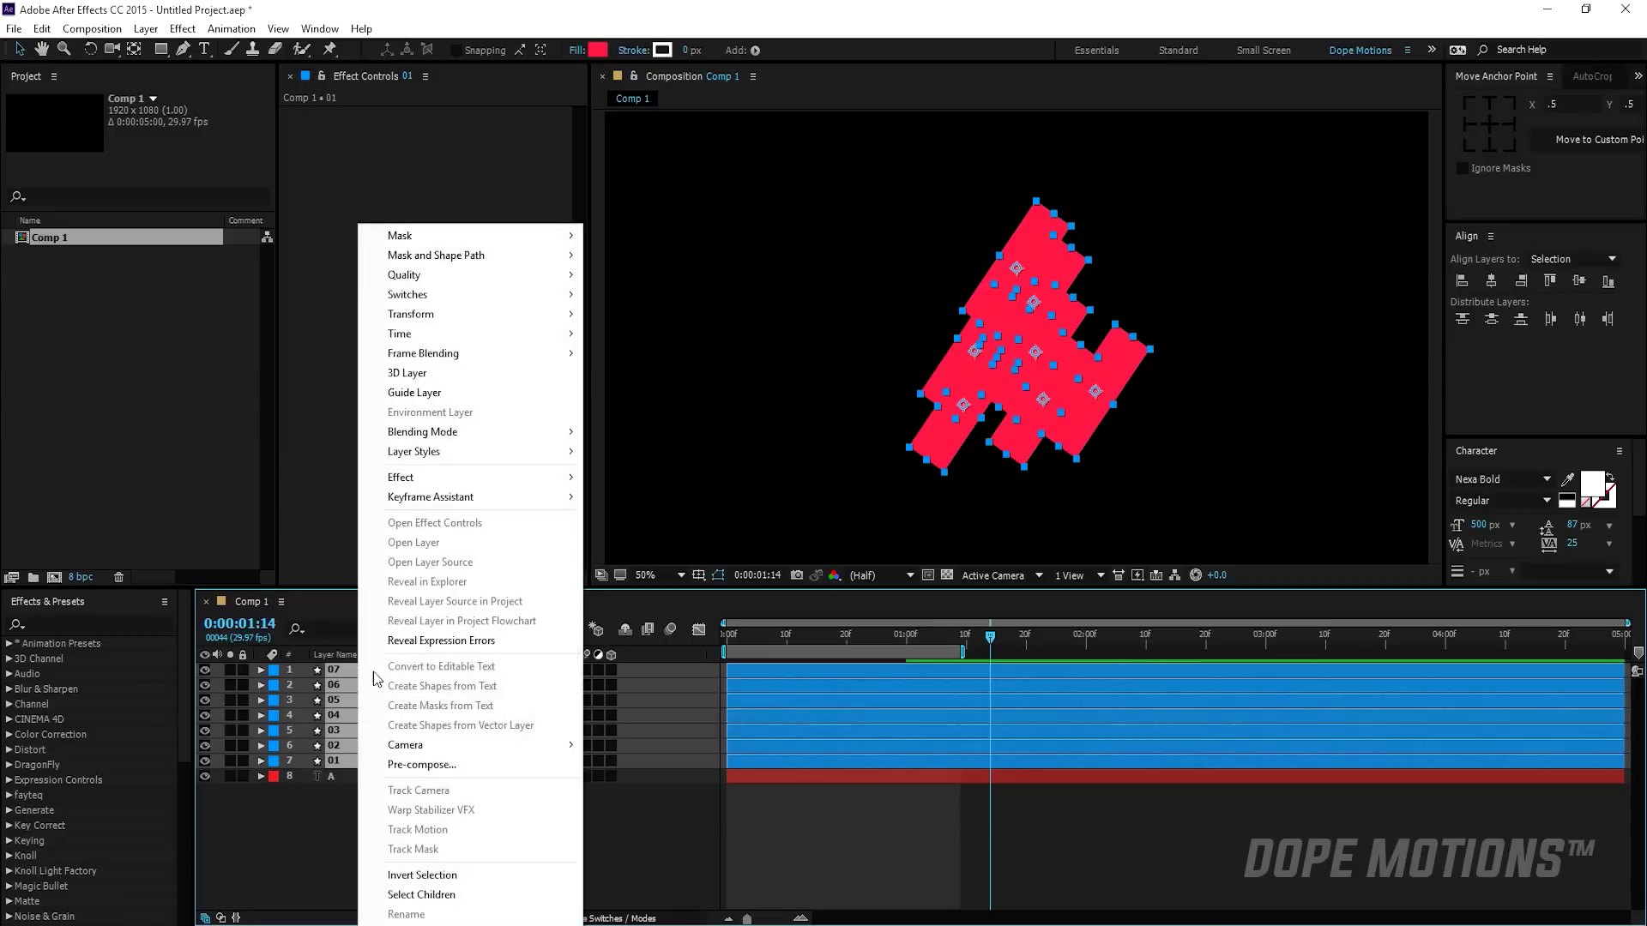
left_click(421, 764)
type("Mat")
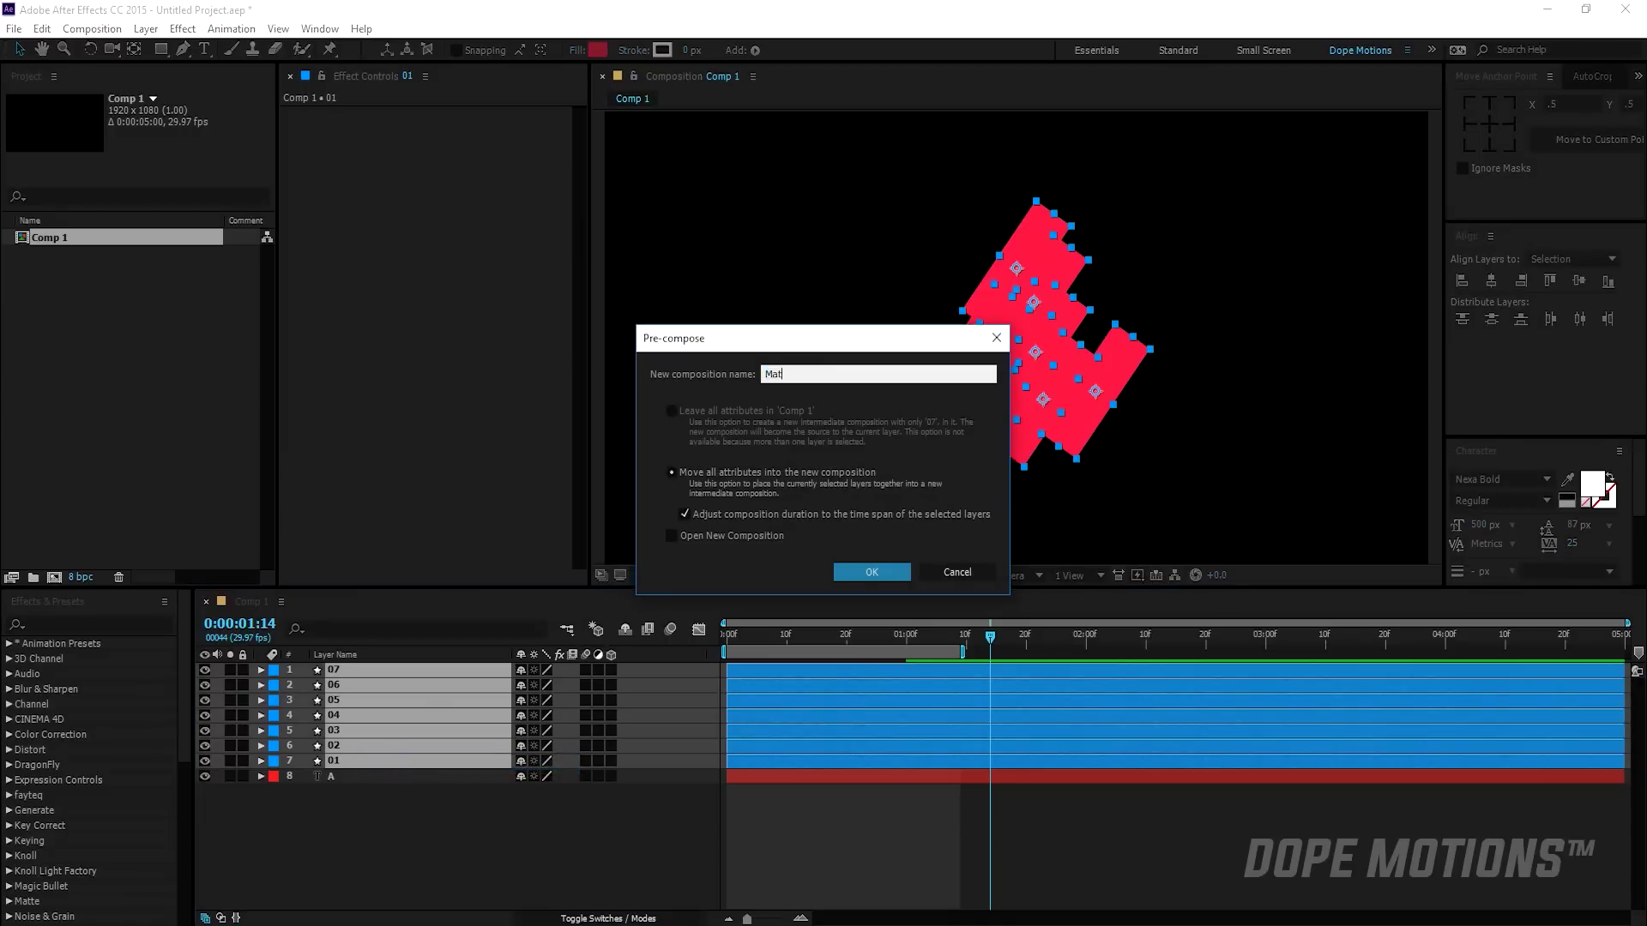
left_click(868, 572)
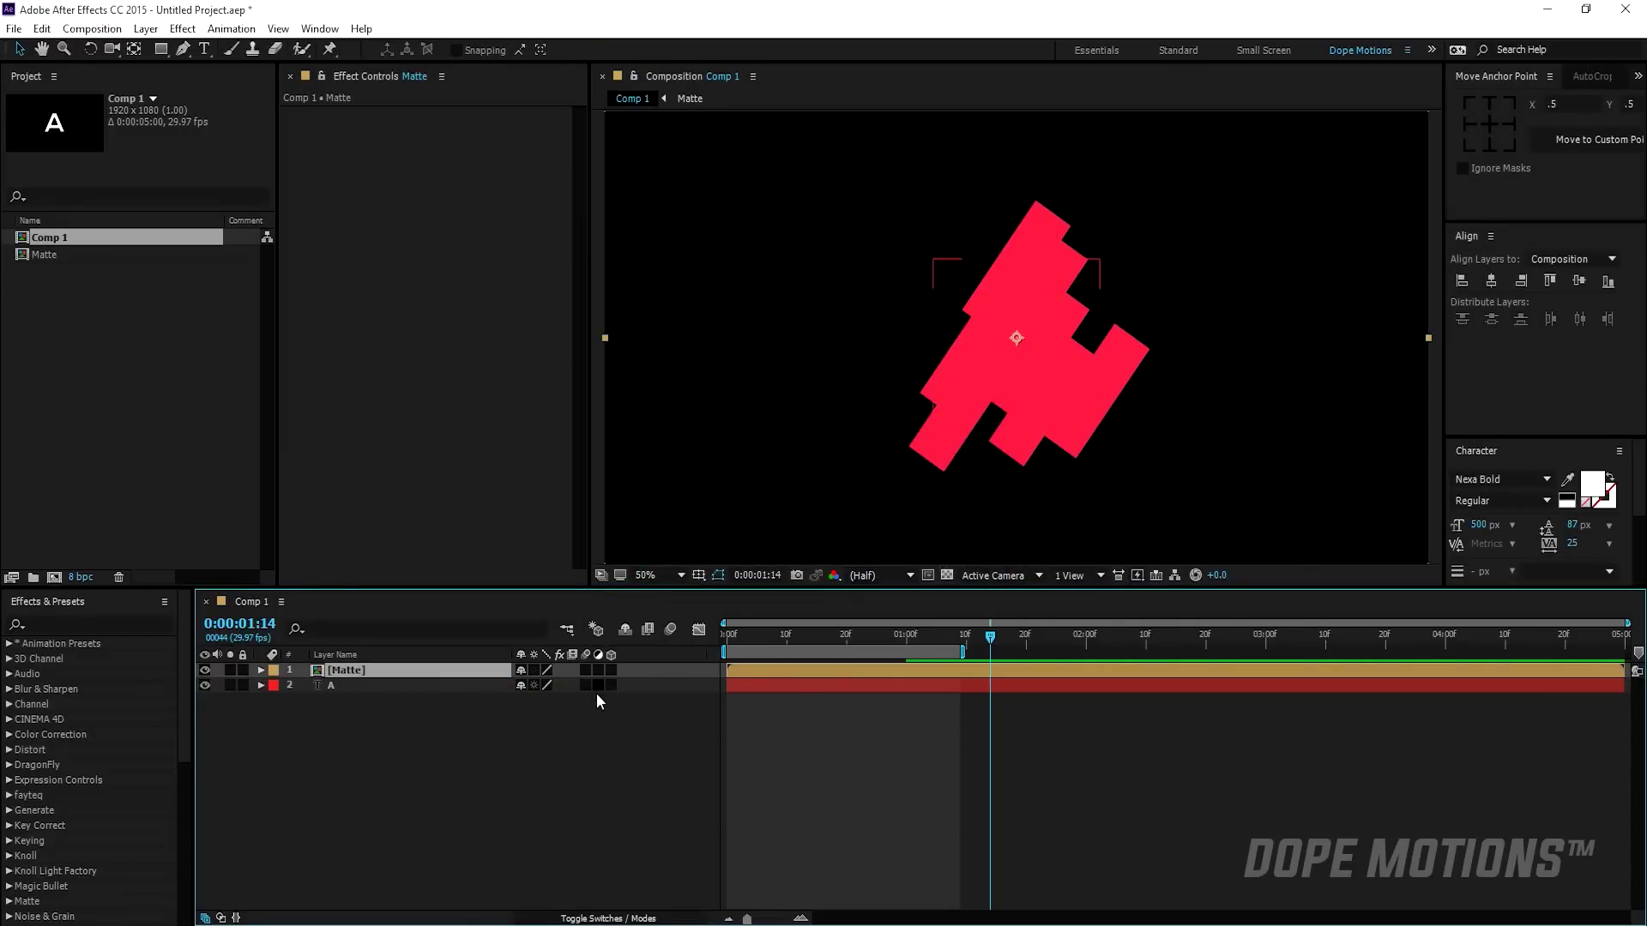
- Set the track matte of layer A to Alpha Matte using the Matte layer
left_click(577, 918)
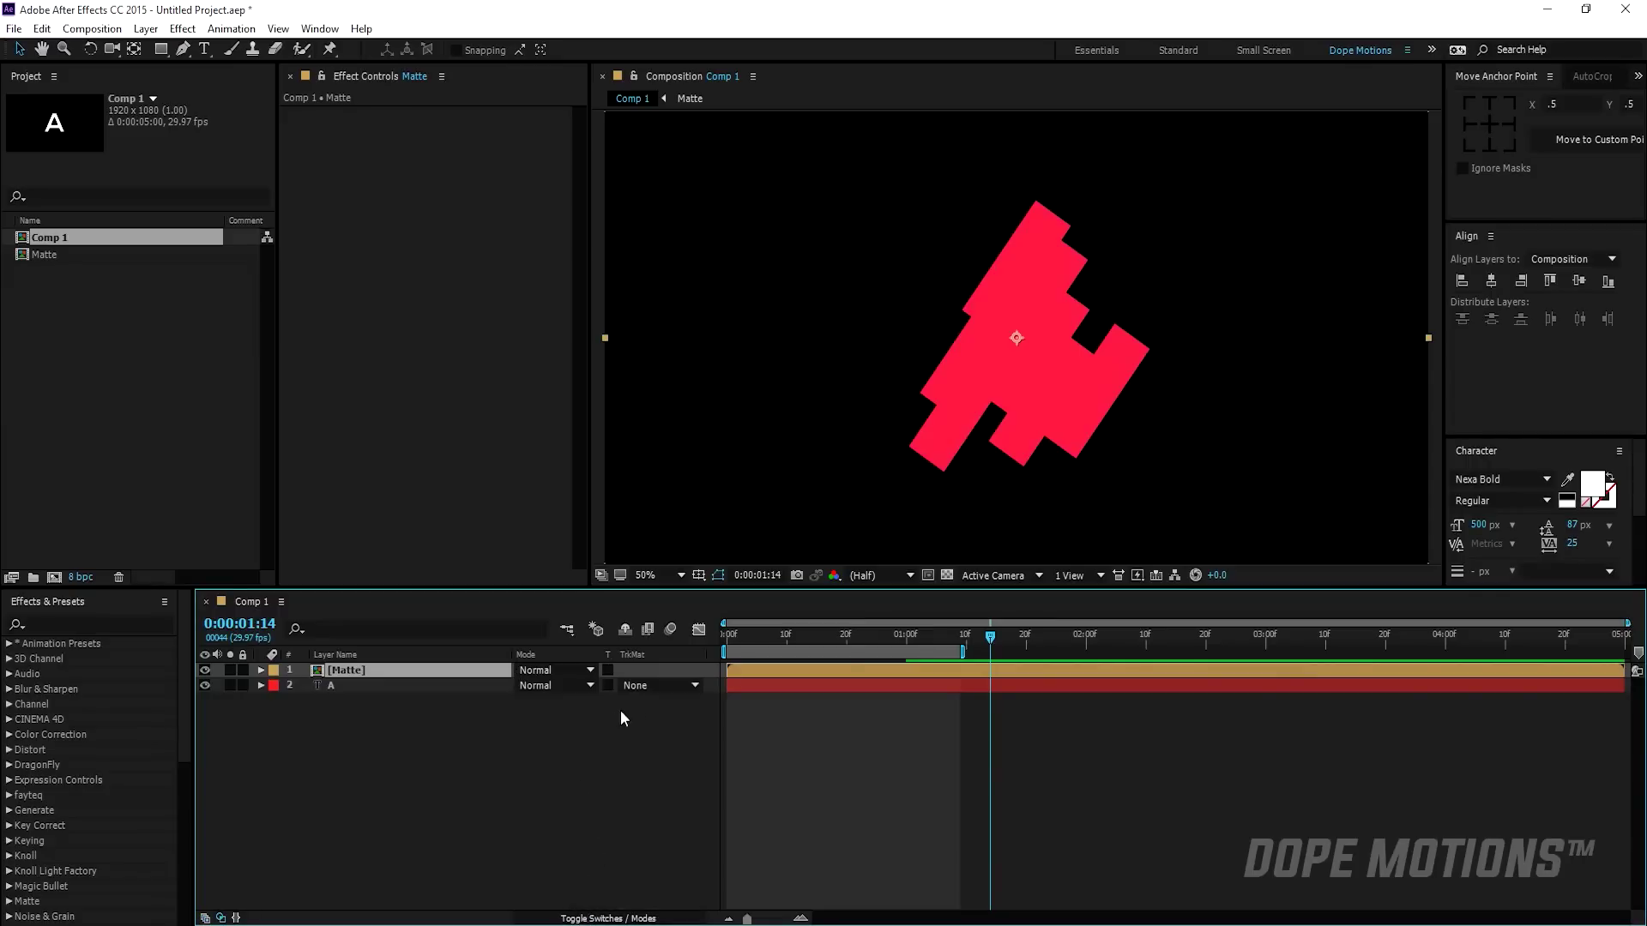
left_click(661, 687)
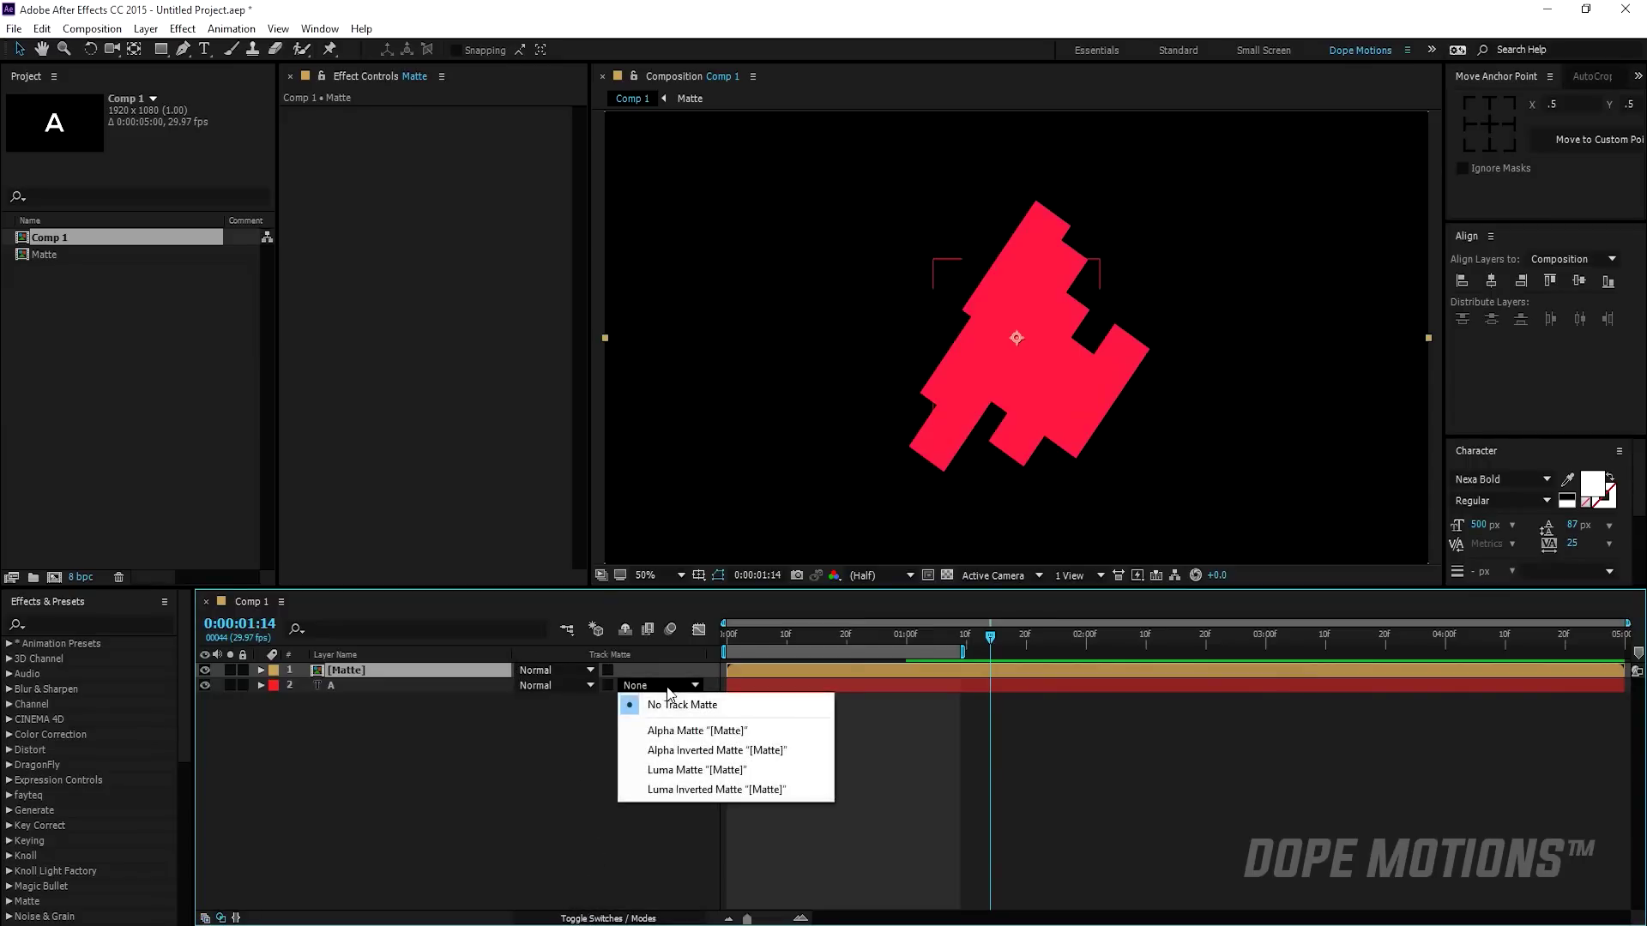
left_click(681, 730)
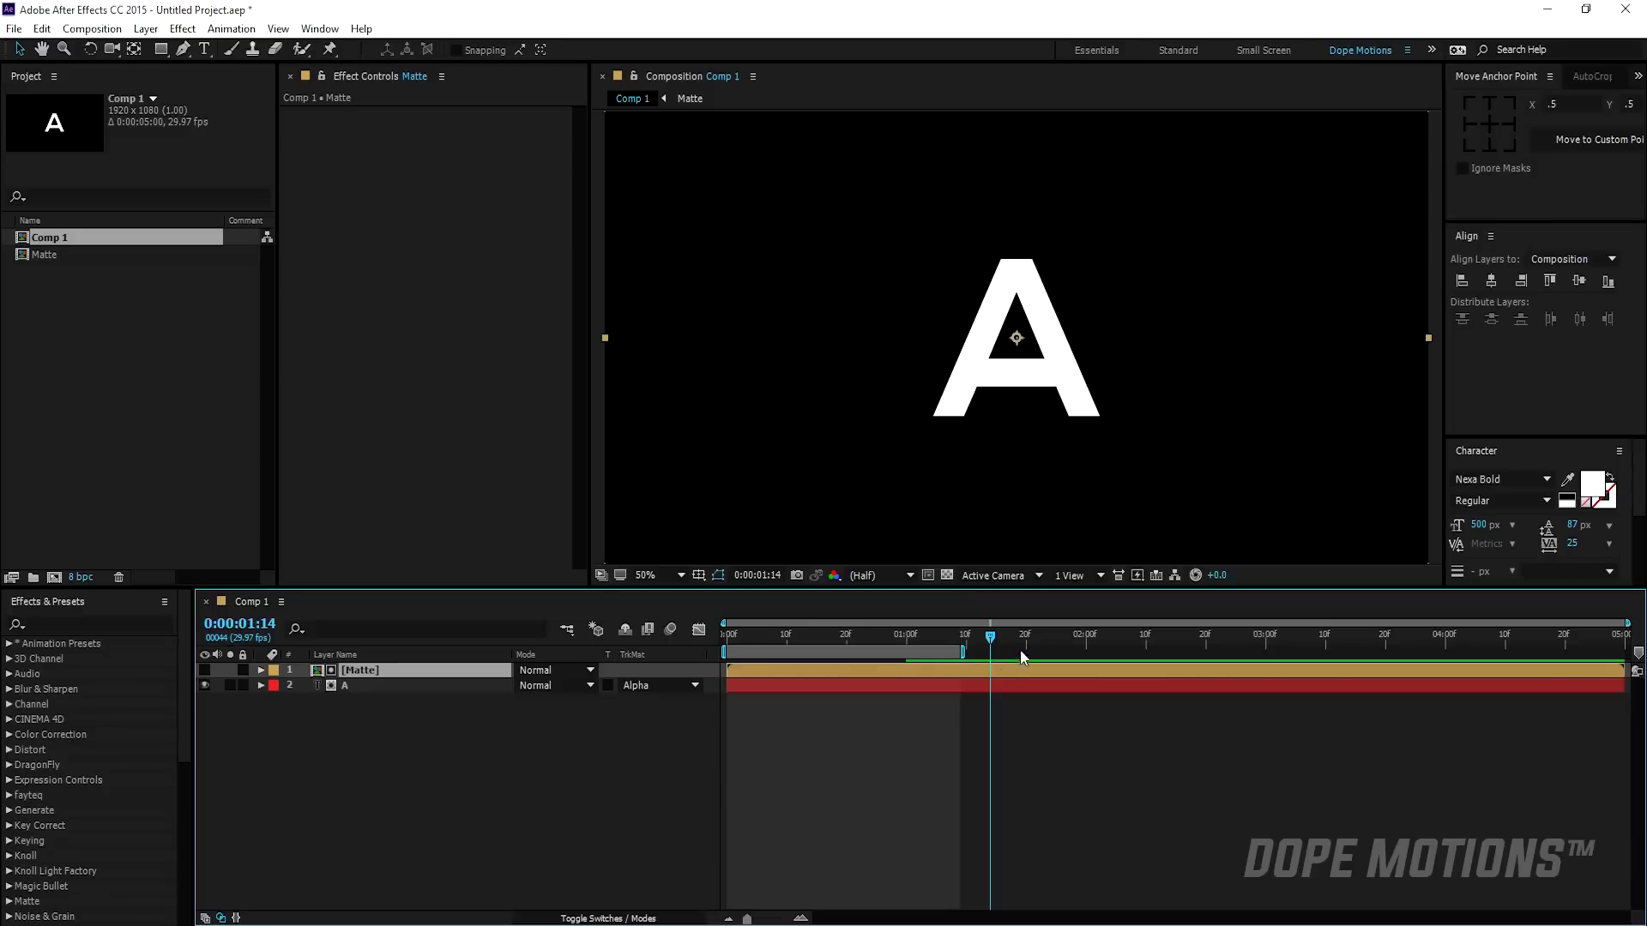
- End the work area at 0:00:01:24, preview the letter's reveal and stop at 0:00:00:28
left_click_drag(1042, 634, 1052, 634)
key("n")
key("space")
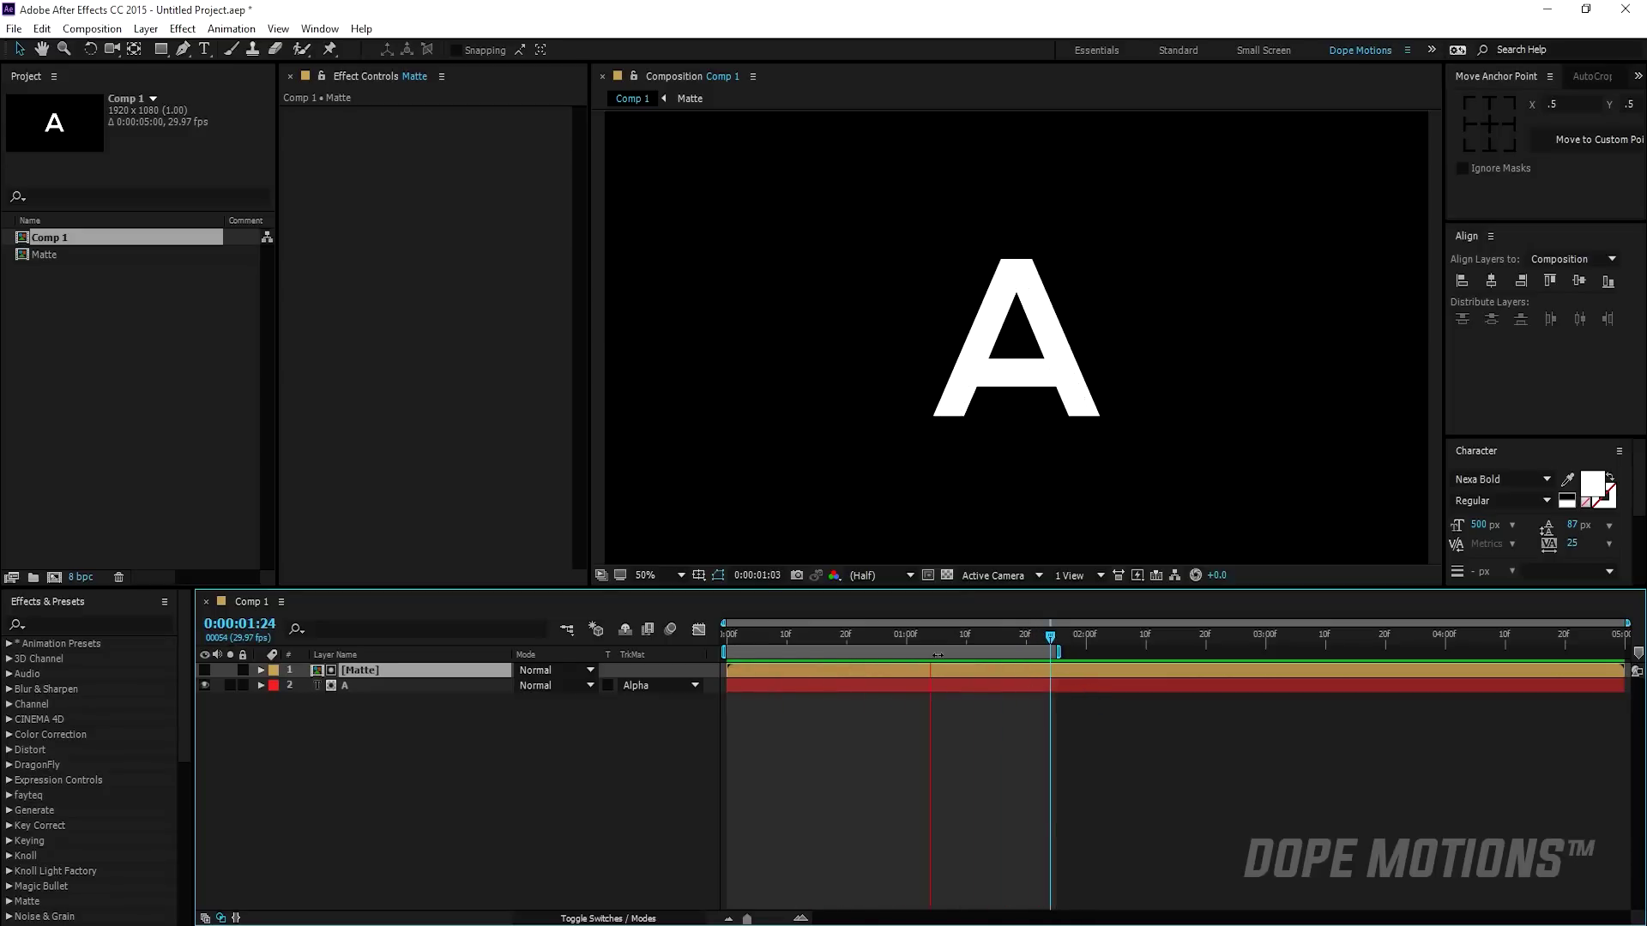
mouse_move(867, 636)
left_mouse_down()
mouse_move(768, 635)
mouse_move(894, 635)
left_mouse_up()
left_click(861, 707)
- Draw a closed four-point red shape with the Pen tool over the foot of the A's right leg, below the crossbar
left_click(1065, 367)
key("slash")
left_click(316, 122)
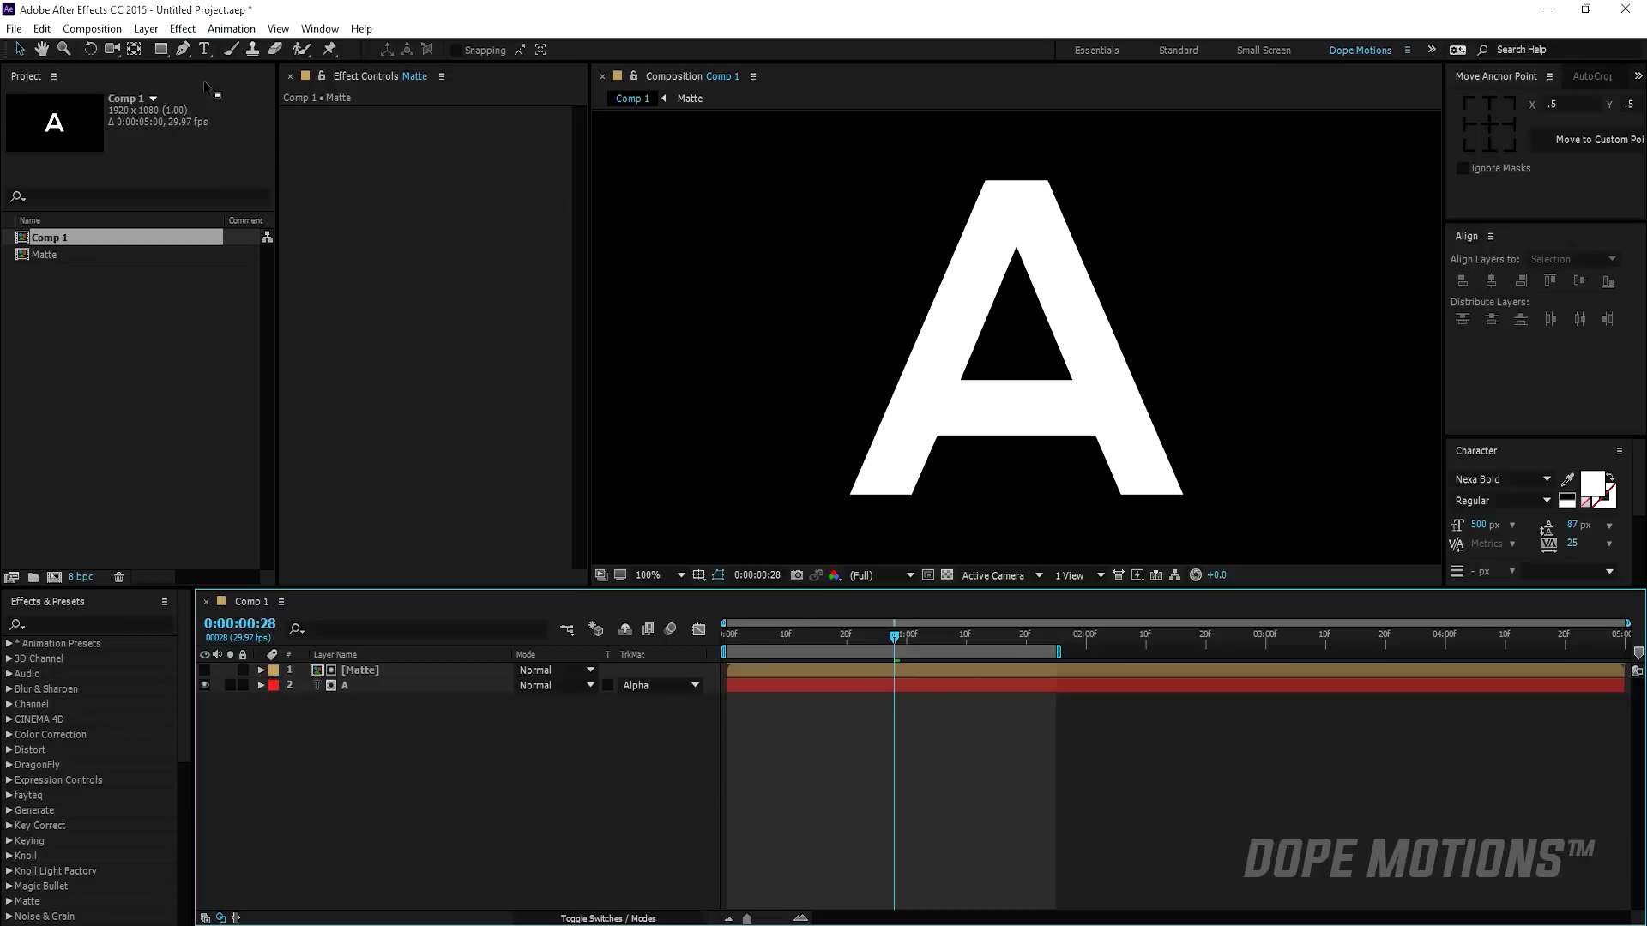
left_click(182, 48)
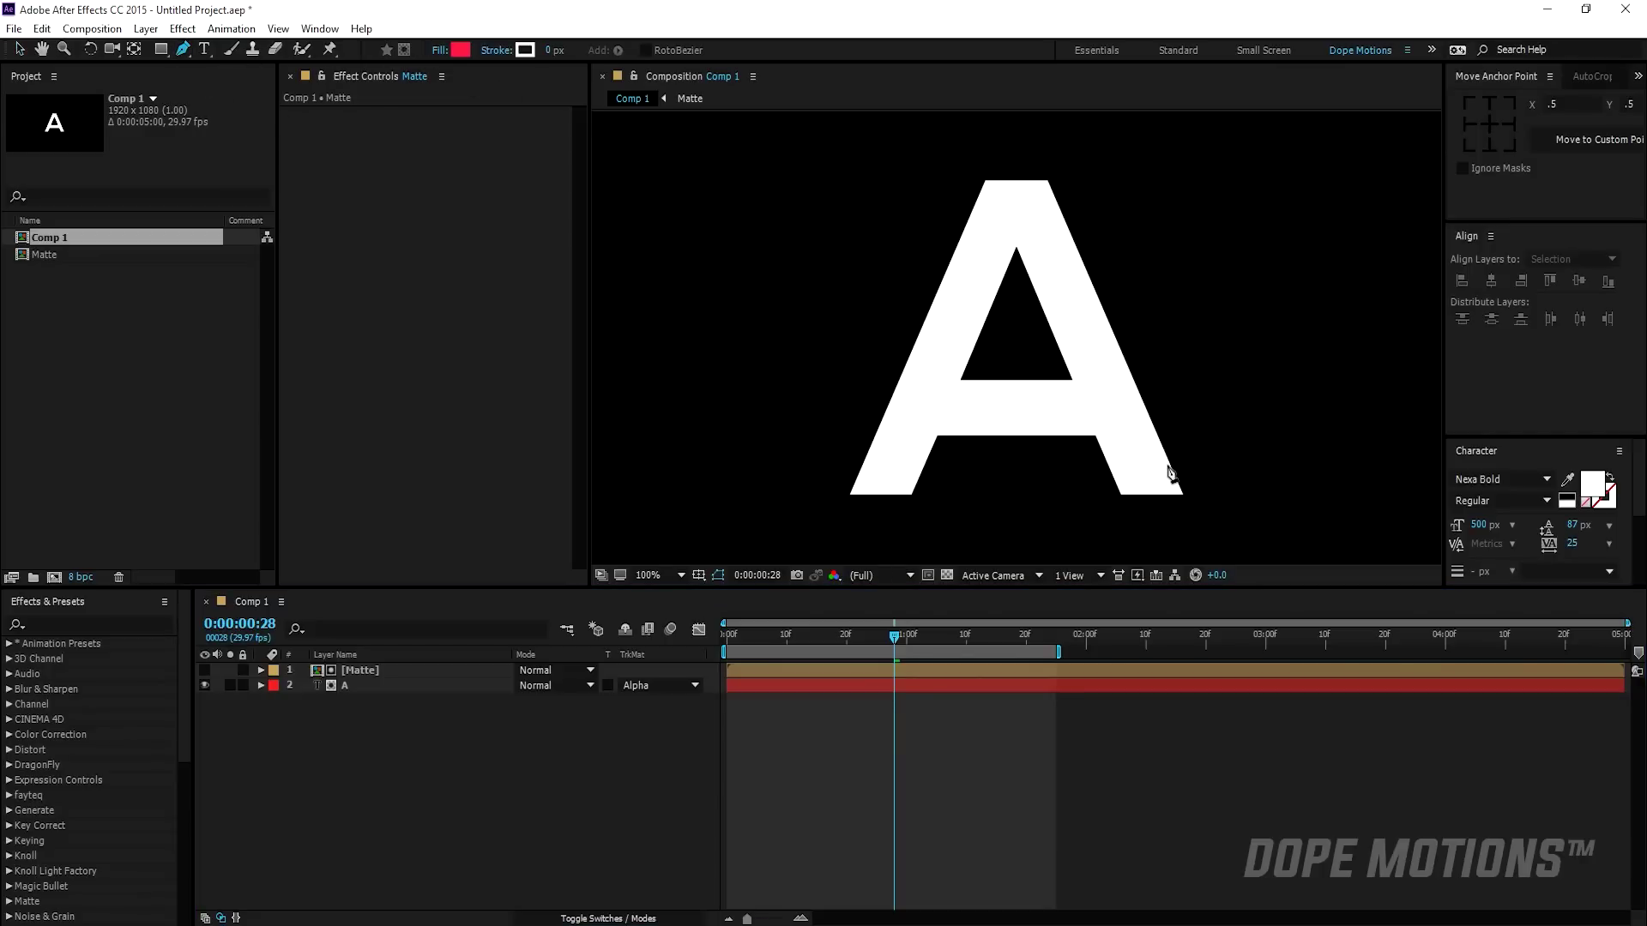
key("comma")
key("comma")
key("comma")
key("comma")
key("period")
key("period")
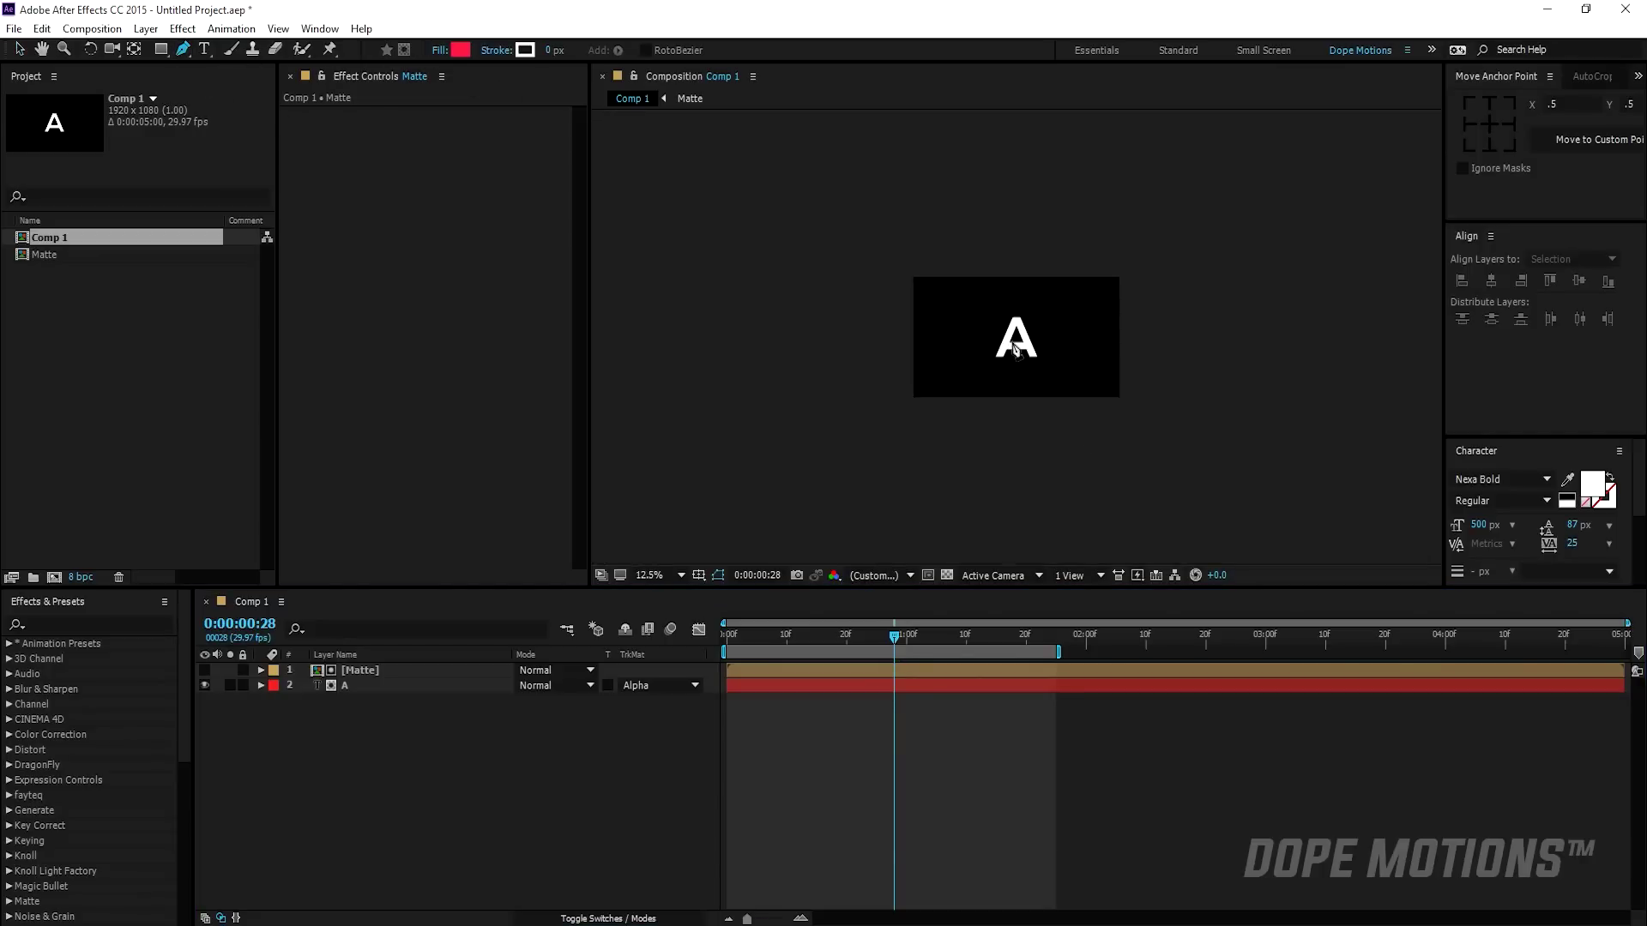
scroll(1079, 406, "up", 4)
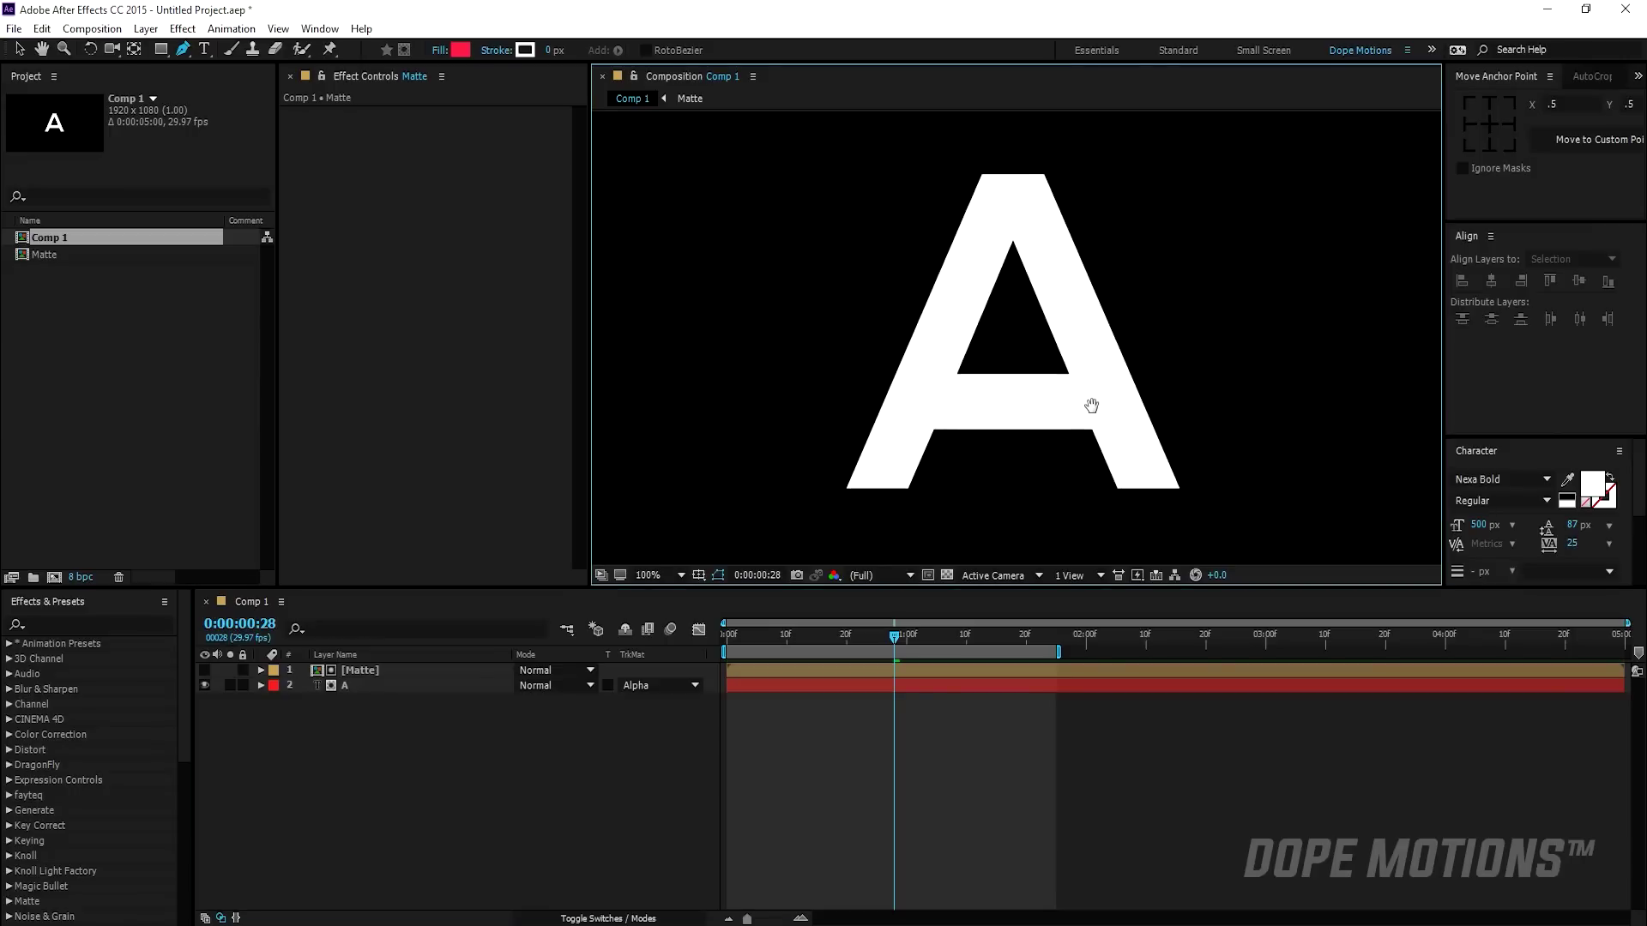
scroll(1031, 390, "down", 3)
left_click(950, 365)
left_click(1001, 480)
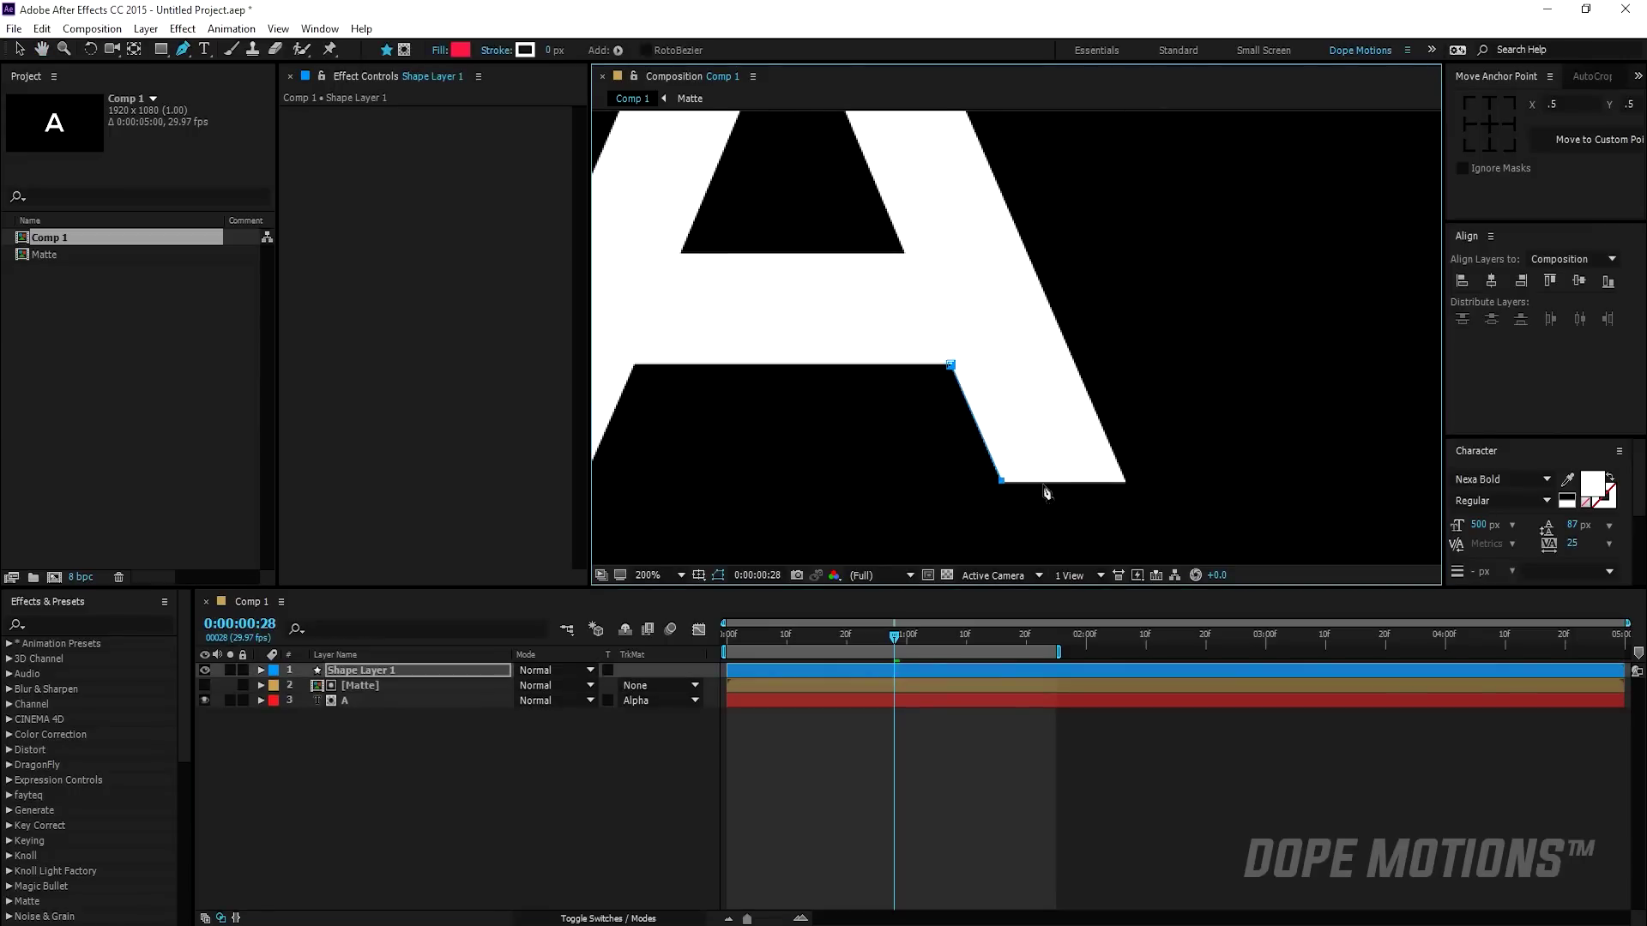
left_click(1125, 481)
left_click(1070, 361)
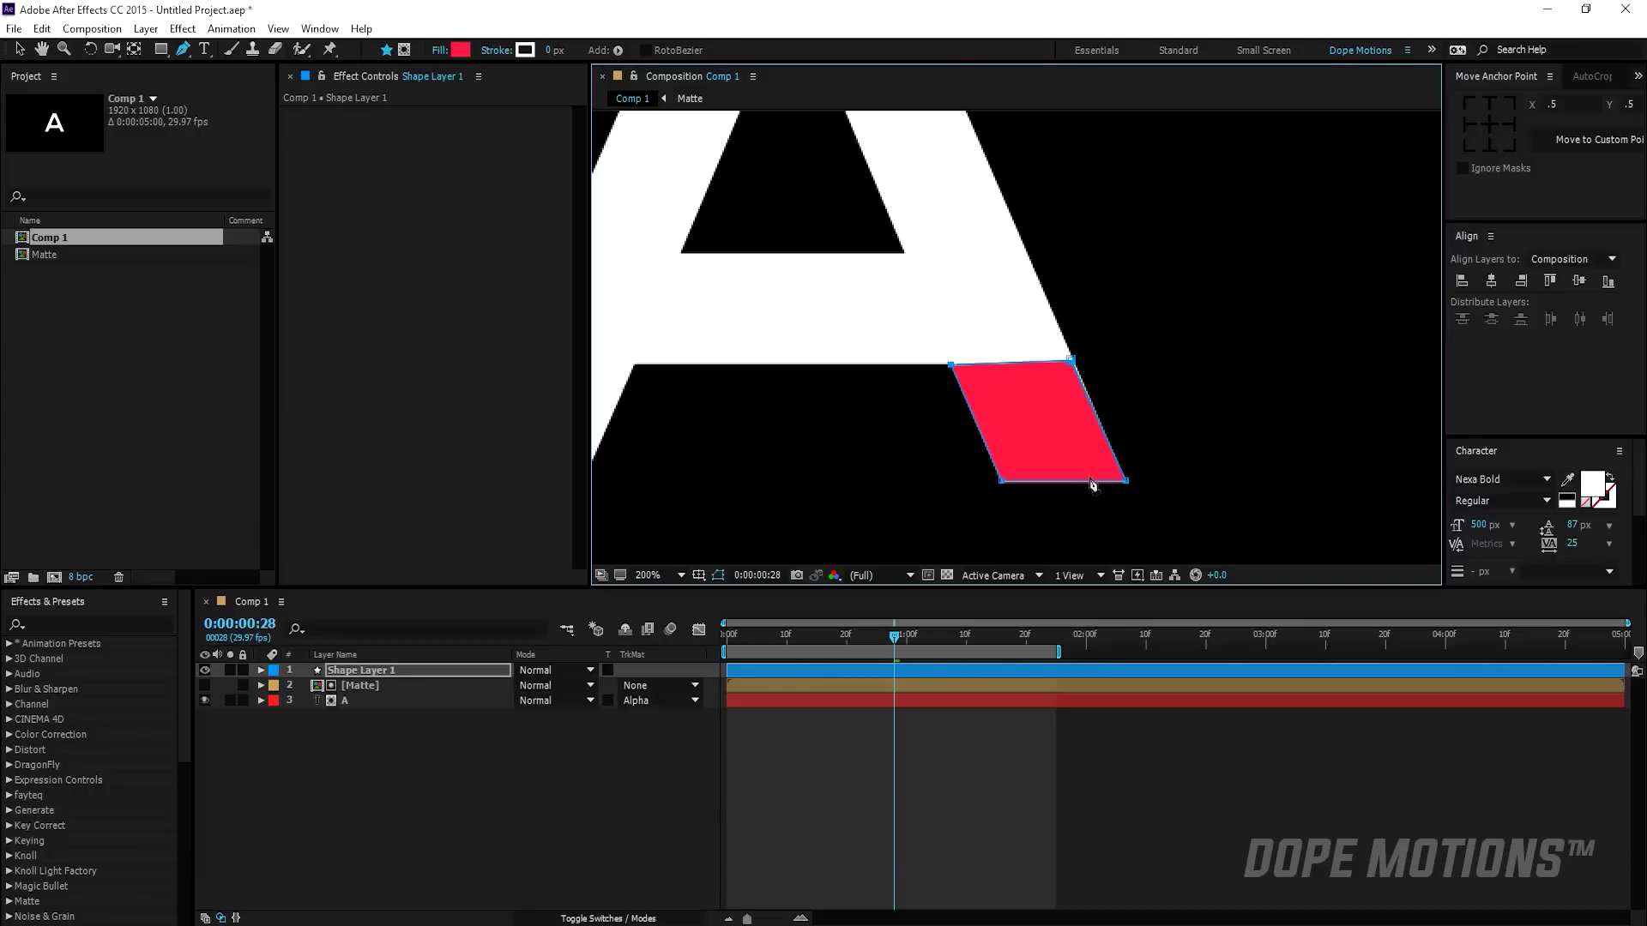
key("v")
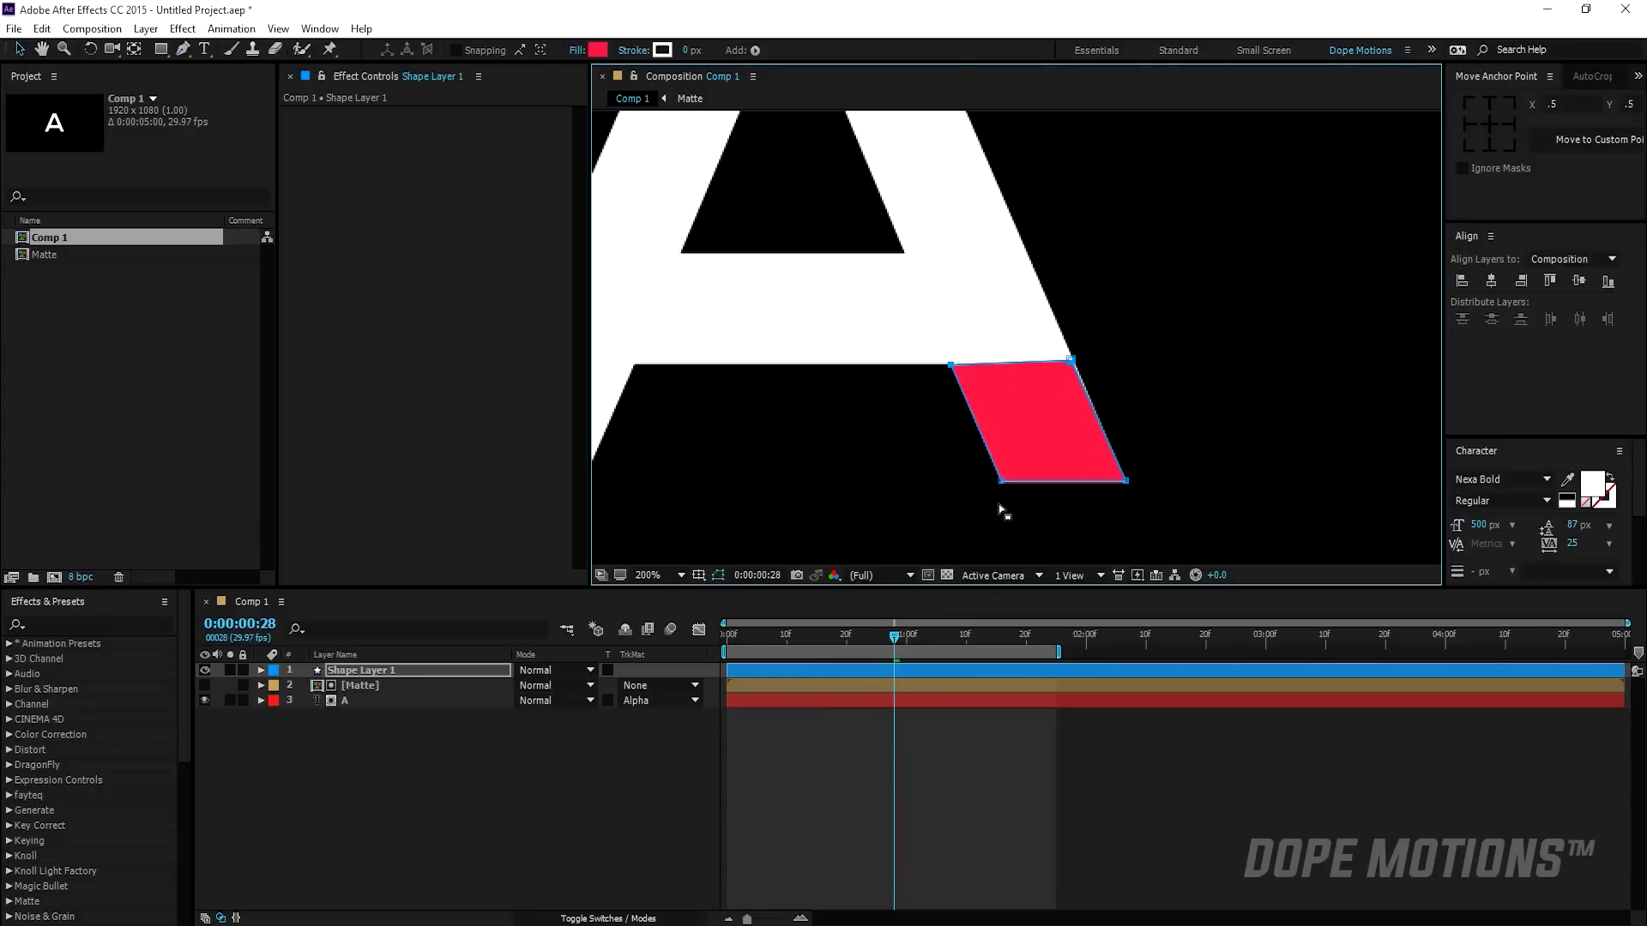
- Rename the new shape layer AC and move its anchor point to the shape's center
type("AC")
left_click(358, 779)
left_click(364, 672)
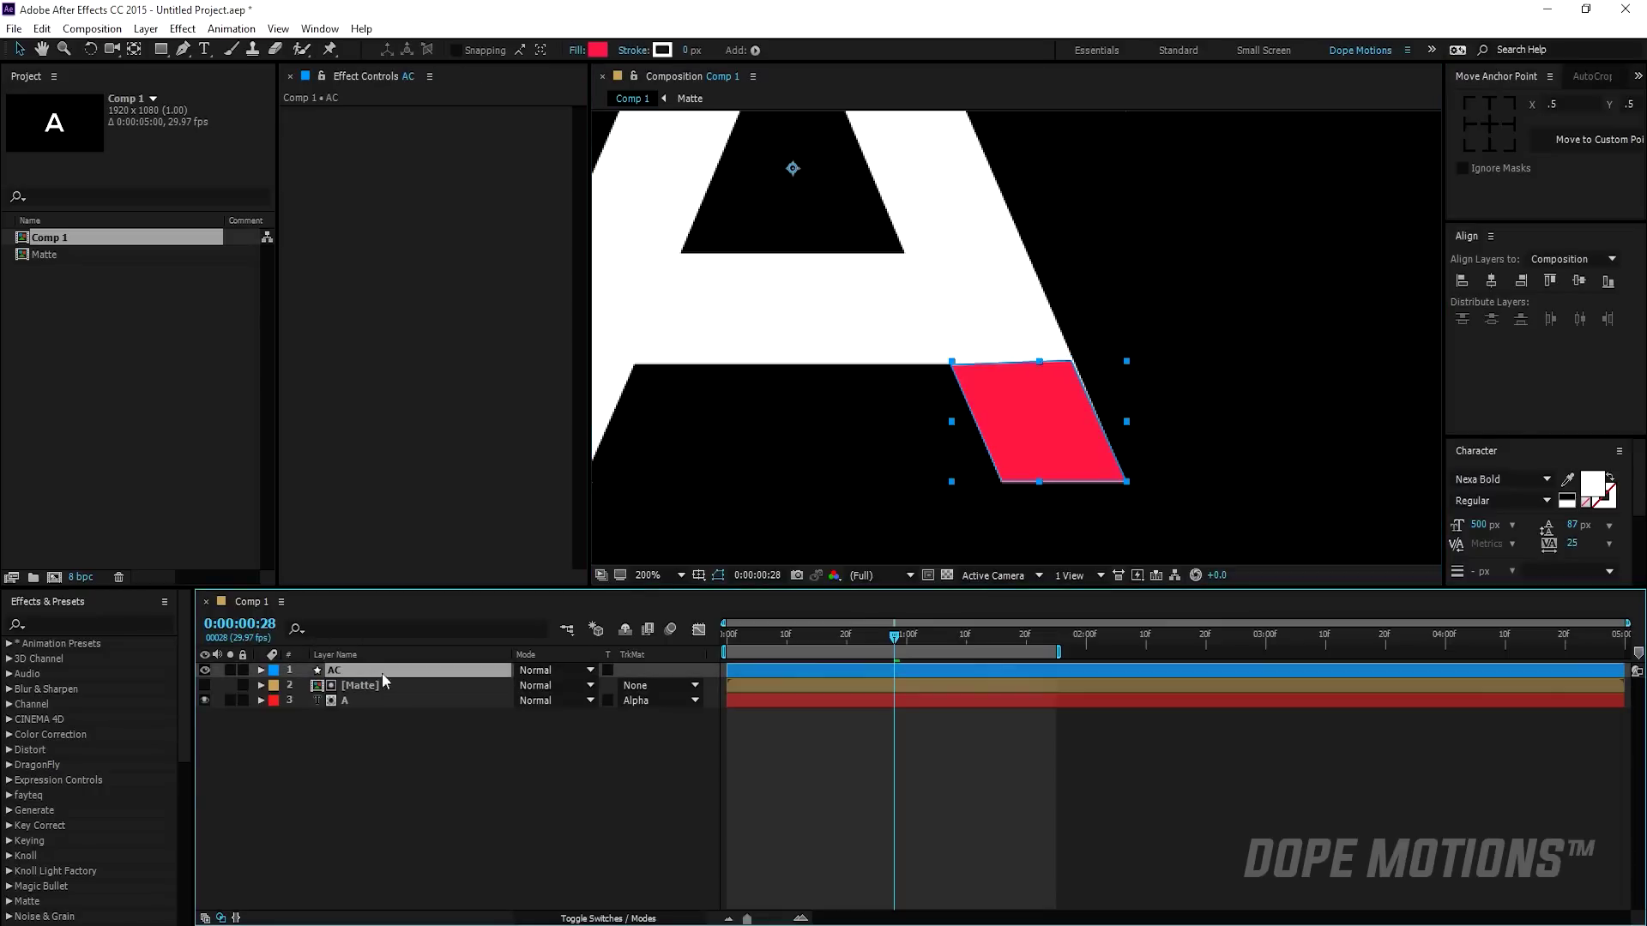
left_click(1490, 120)
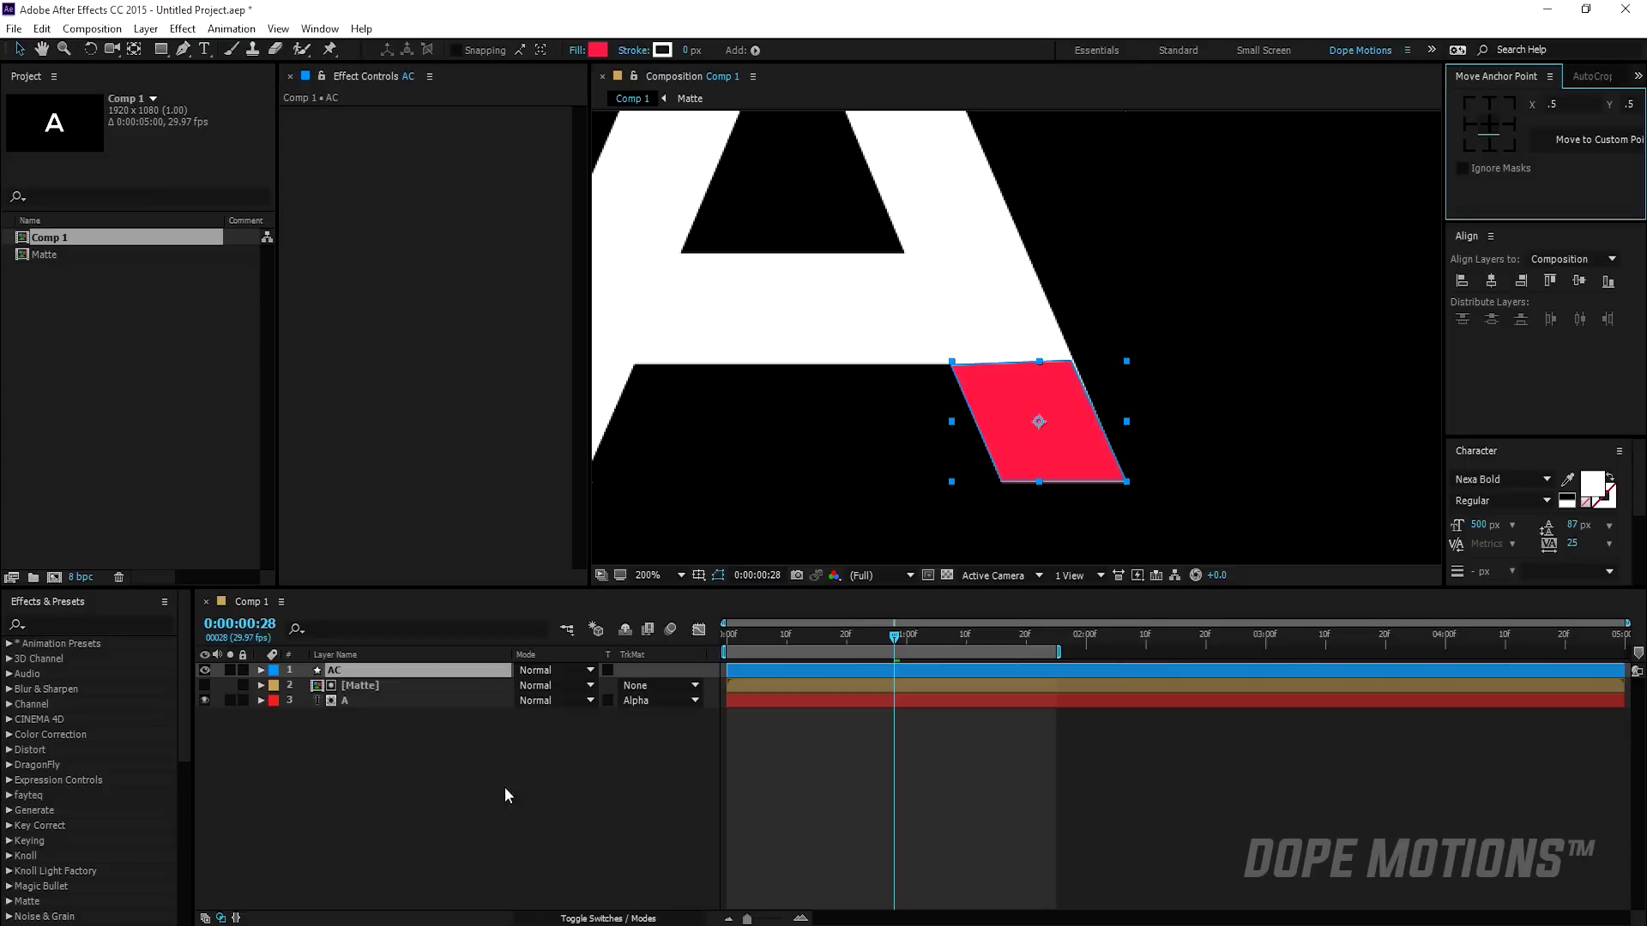
- Show layer AC's Position property and place the layer beneath layer A in the stacking order
key("p")
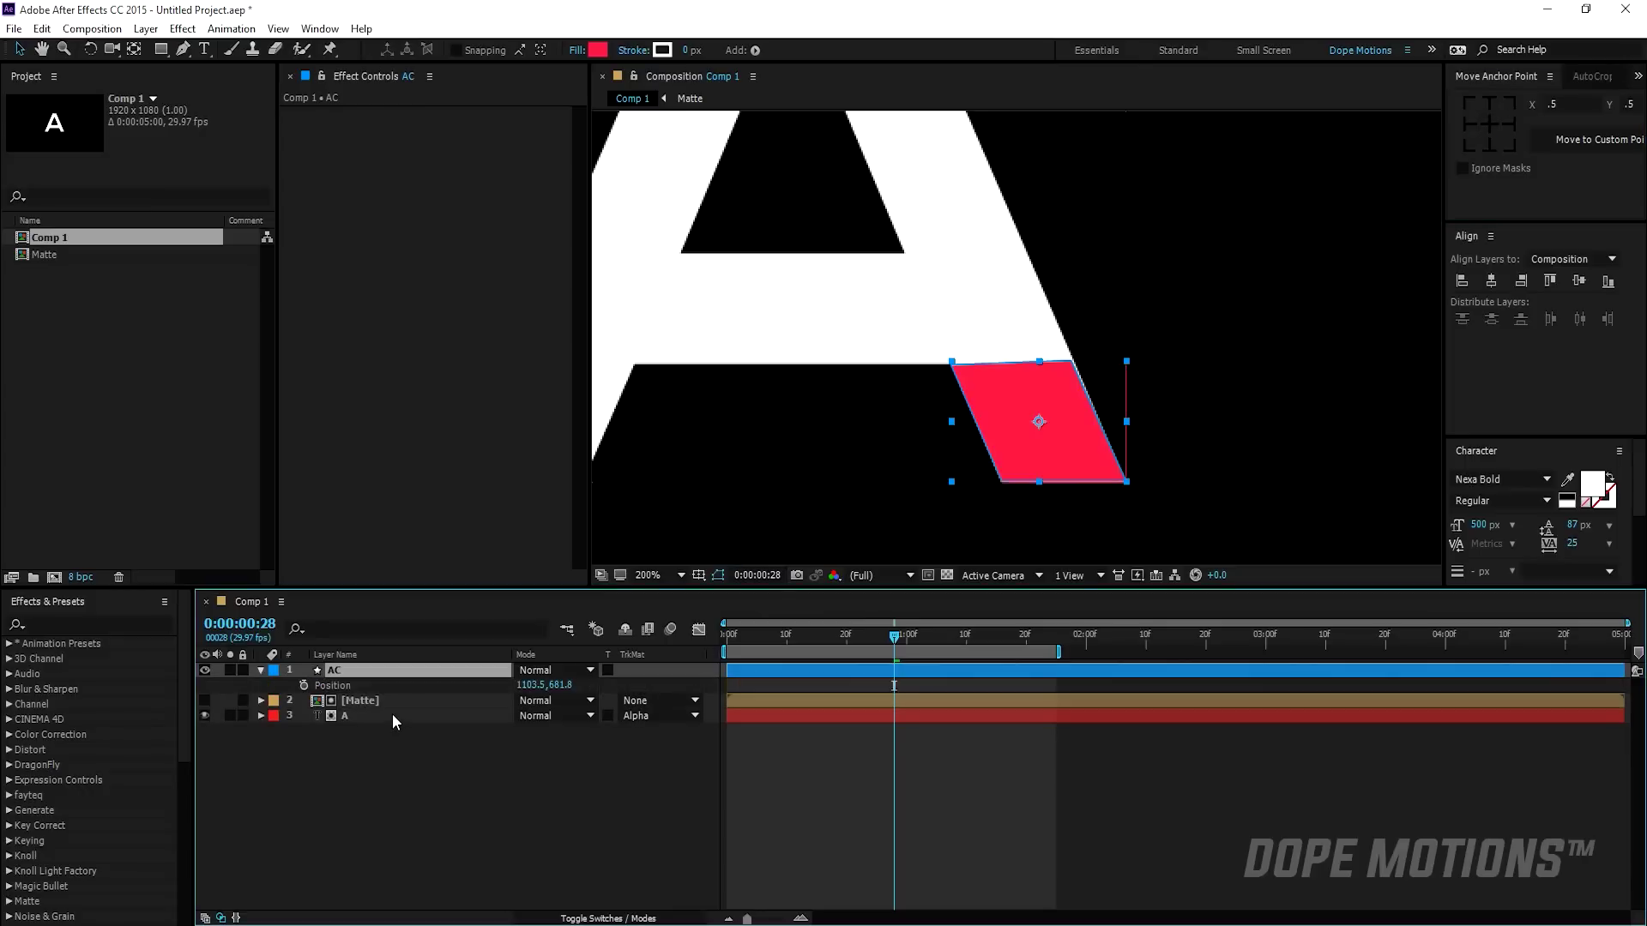
left_click(393, 776)
left_click(336, 668)
left_click_drag(386, 689, 388, 752)
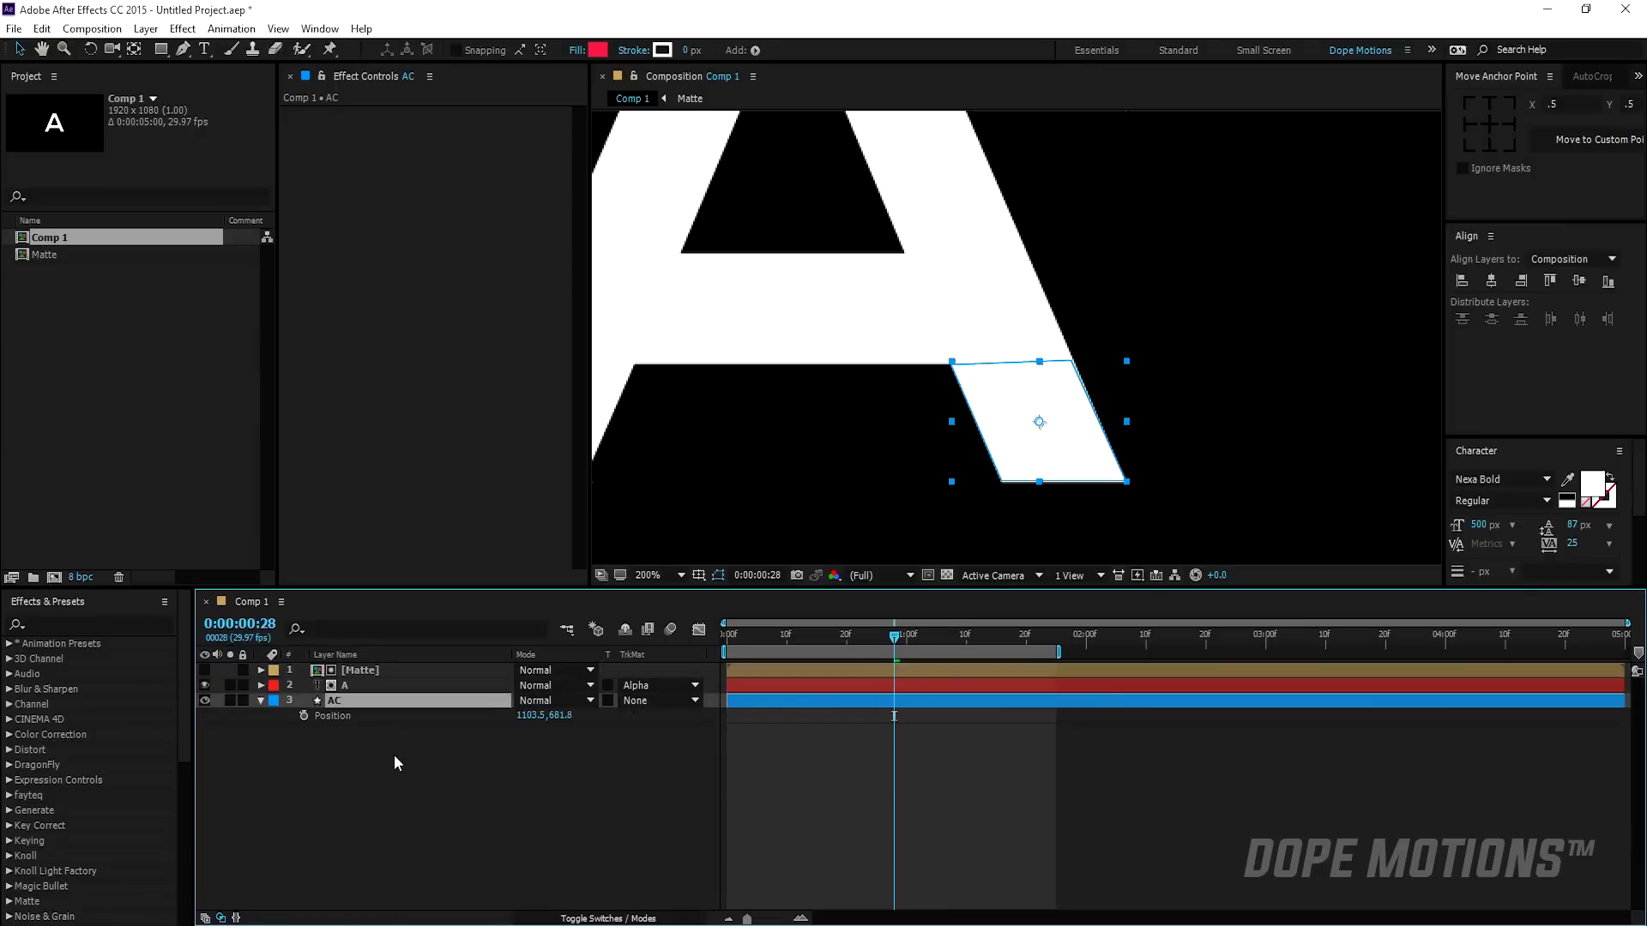
- Keyframe layer AC's Position at 0:00:00:20, and at 0:00:01:00 move it diagonally down and right to about 1132, 699.3
left_click_drag(893, 637, 847, 649)
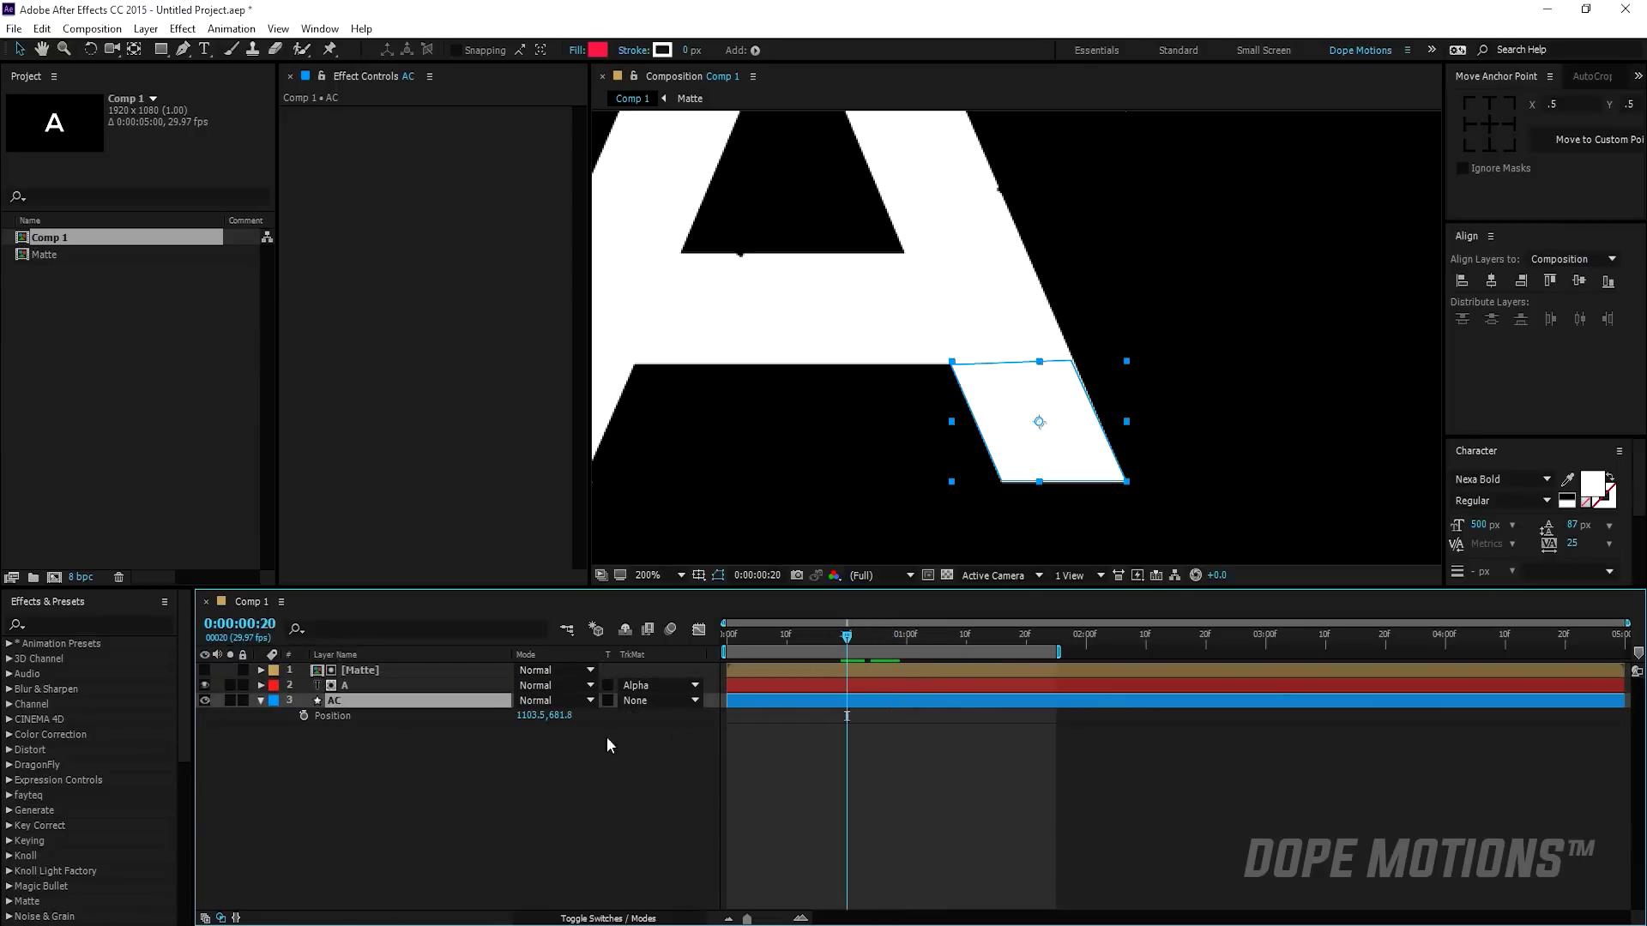
left_click(304, 716)
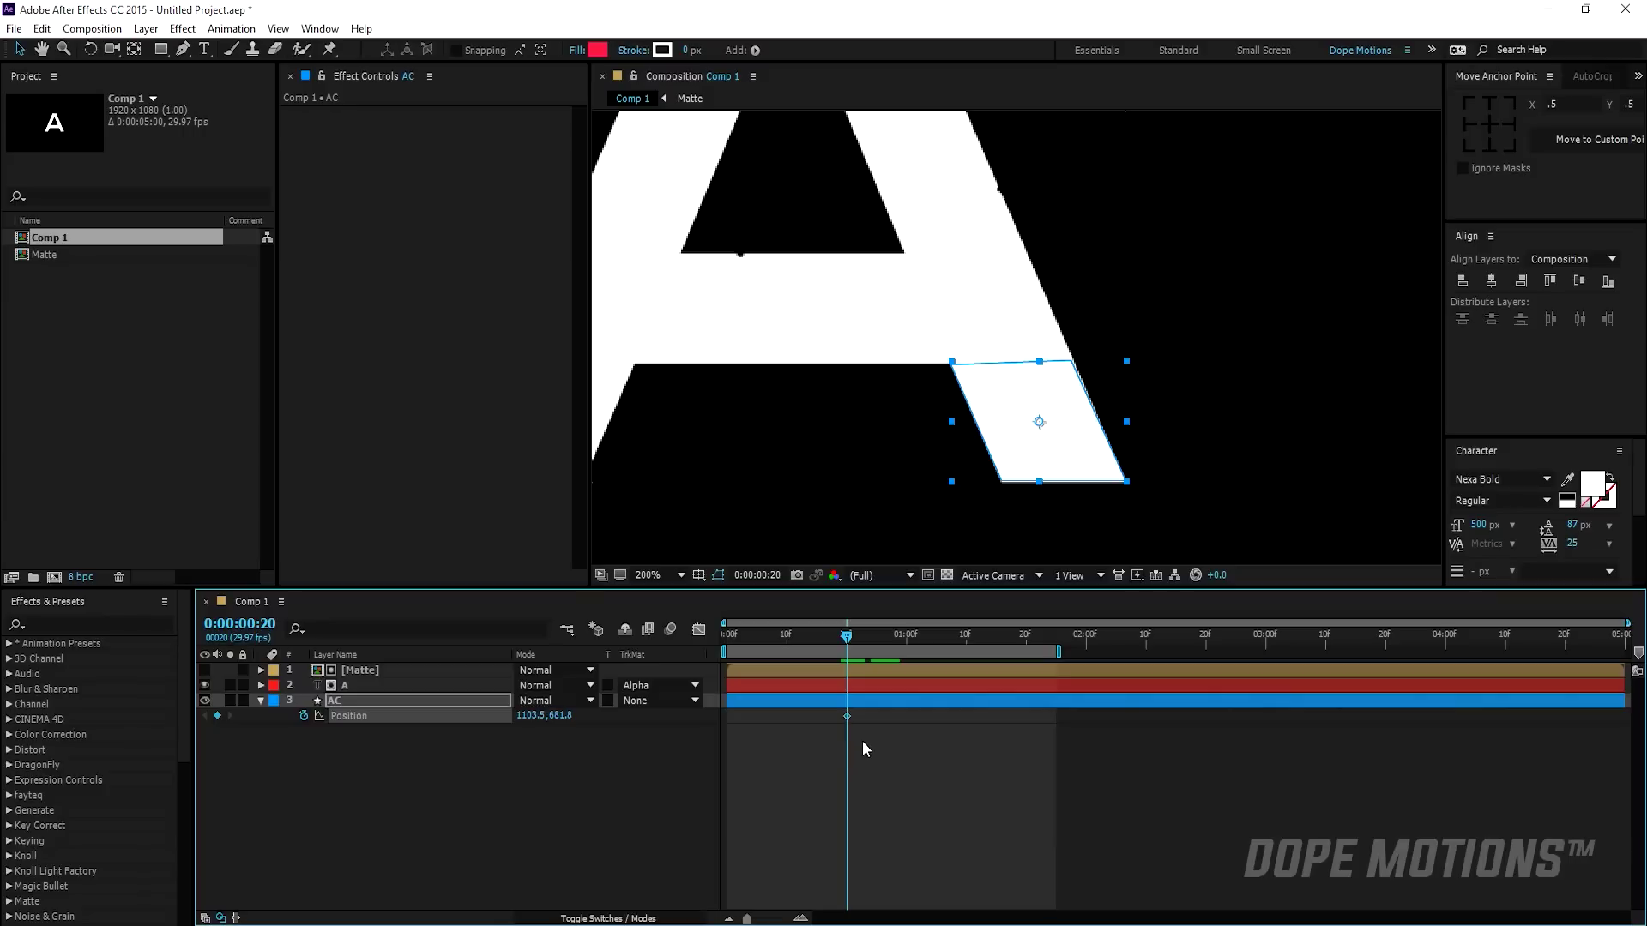
key("equal")
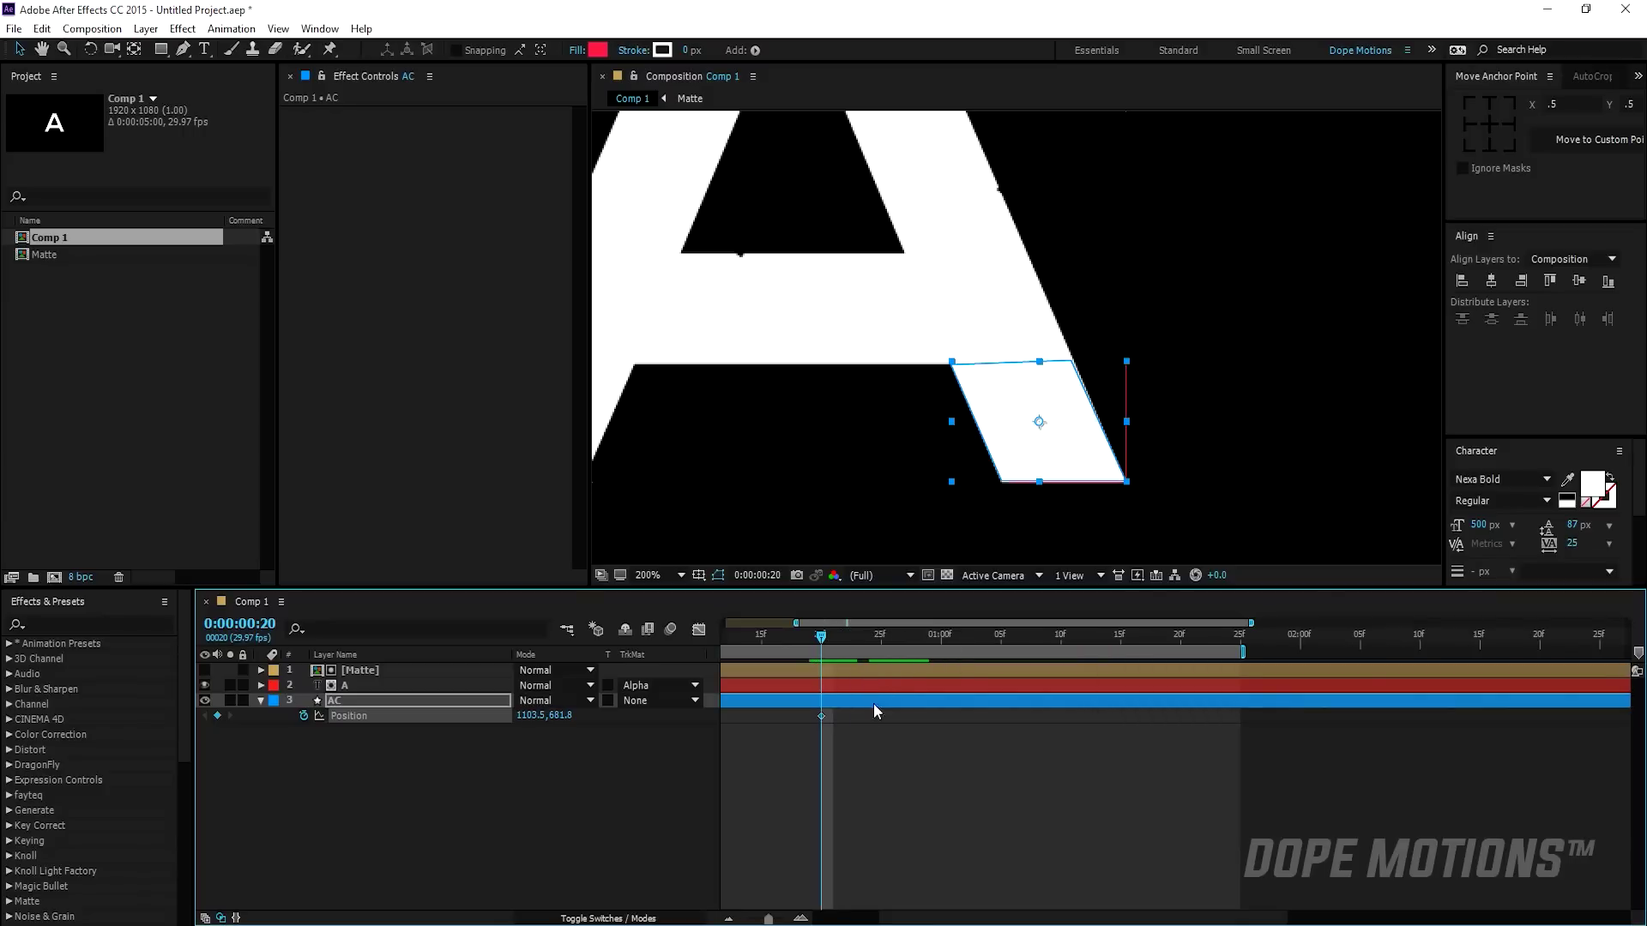
left_click_drag(900, 742, 953, 740)
left_click_drag(875, 638, 995, 645)
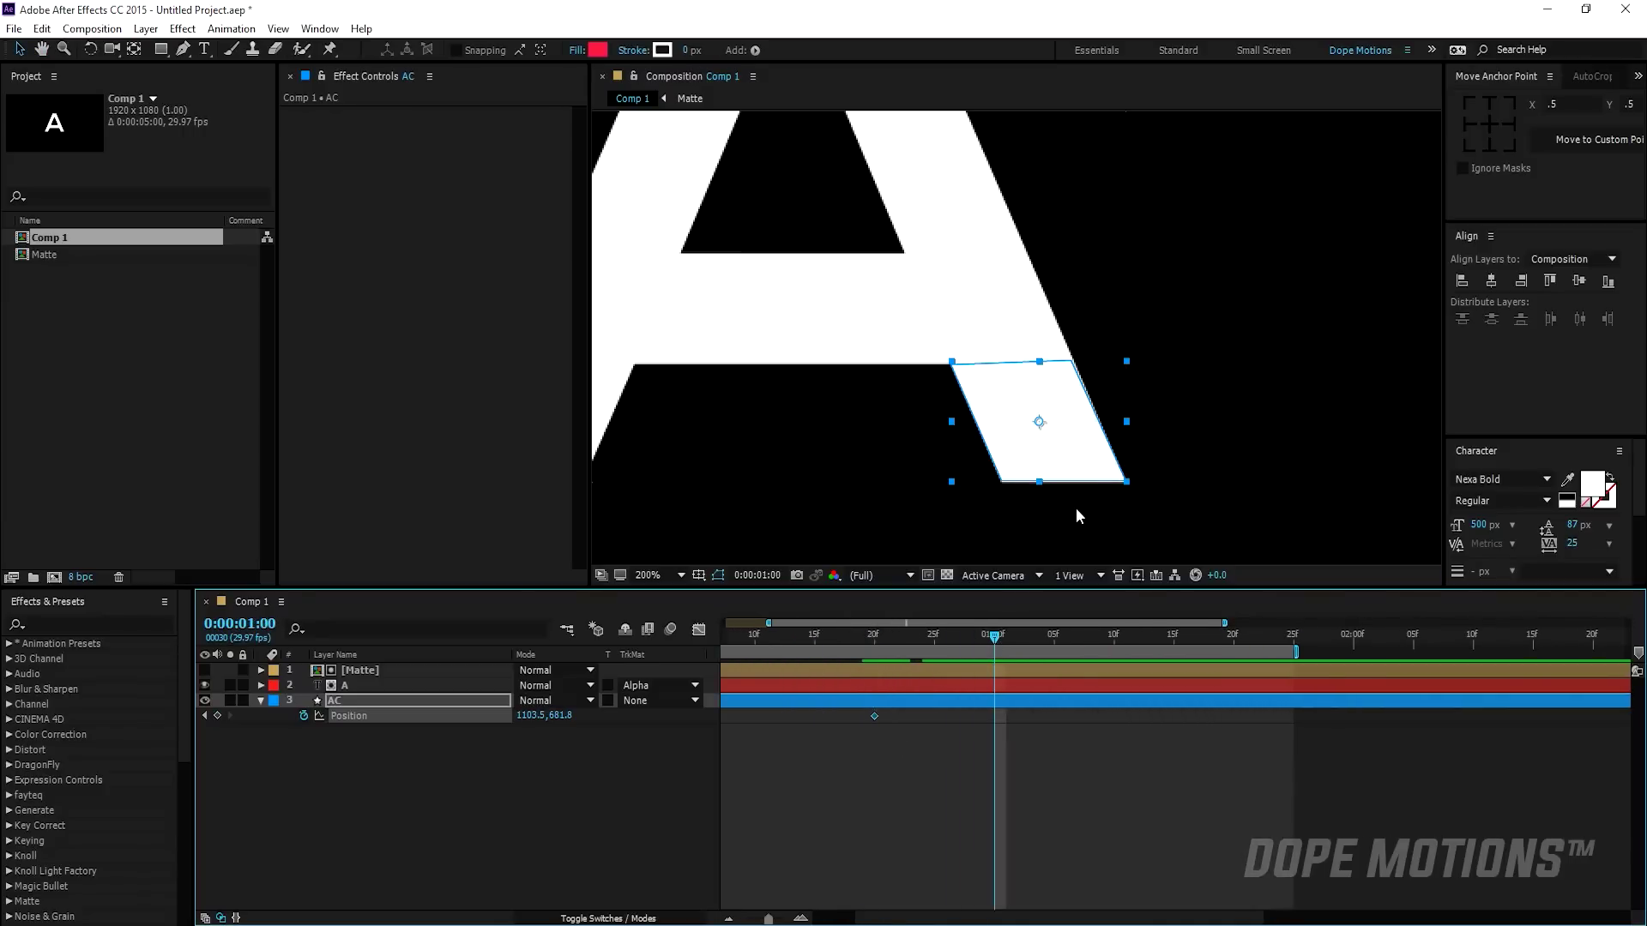
left_click_drag(1038, 427, 1086, 455)
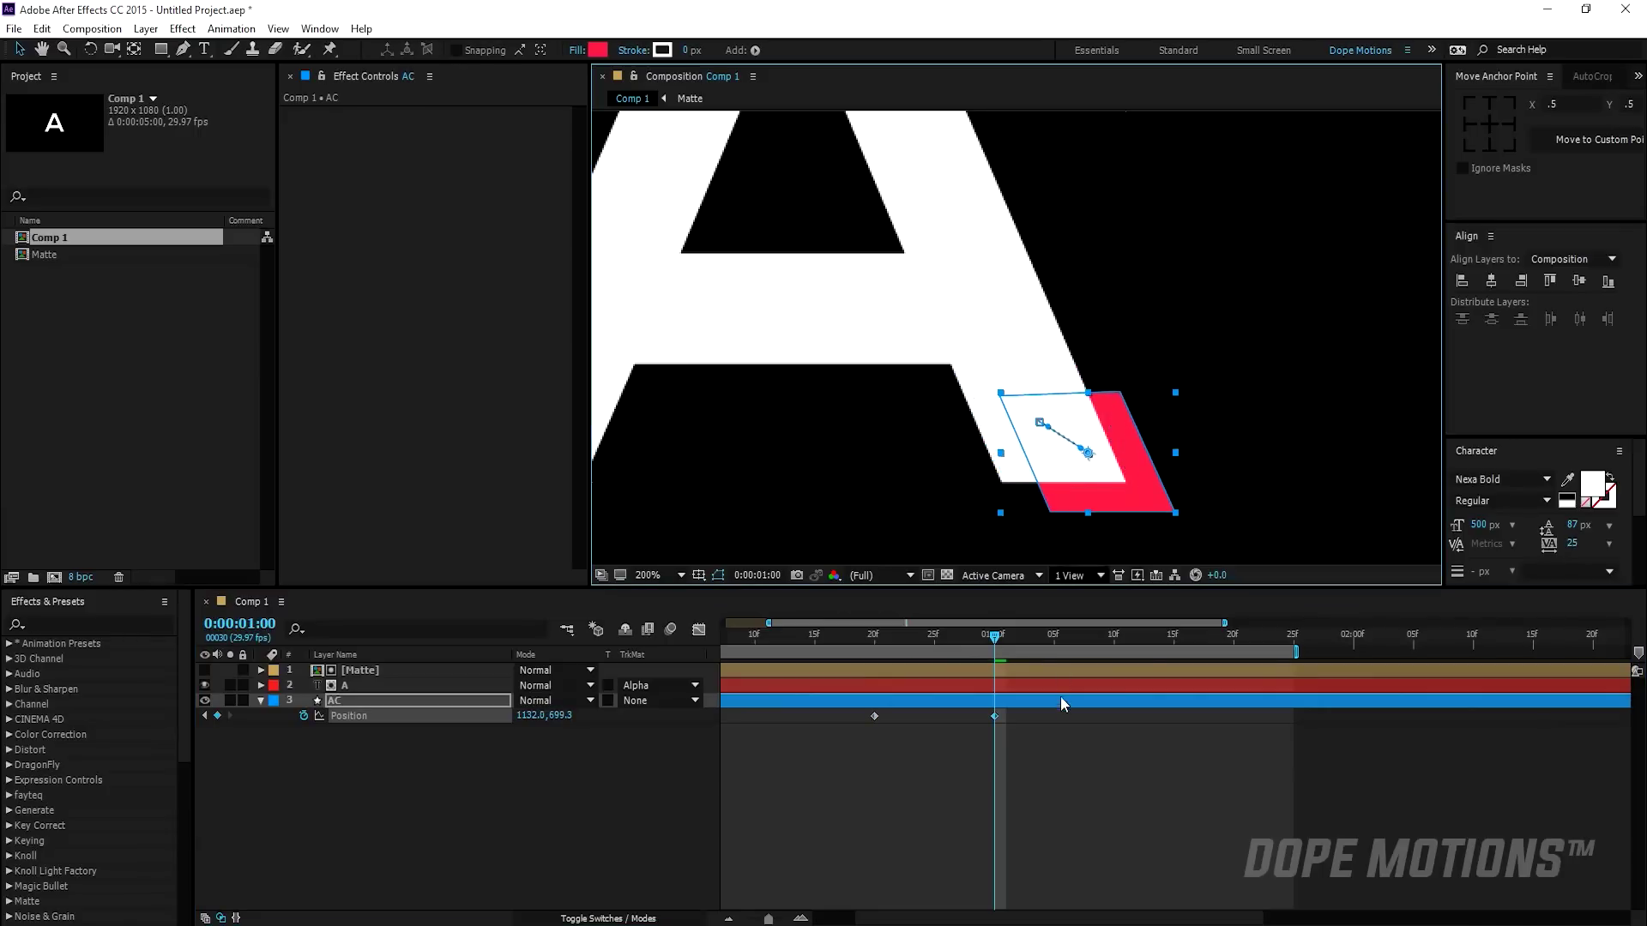
- Copy layer AC's first Position keyframe to 0:00:01:10 so the shape moves back behind the letter
left_click(1111, 636)
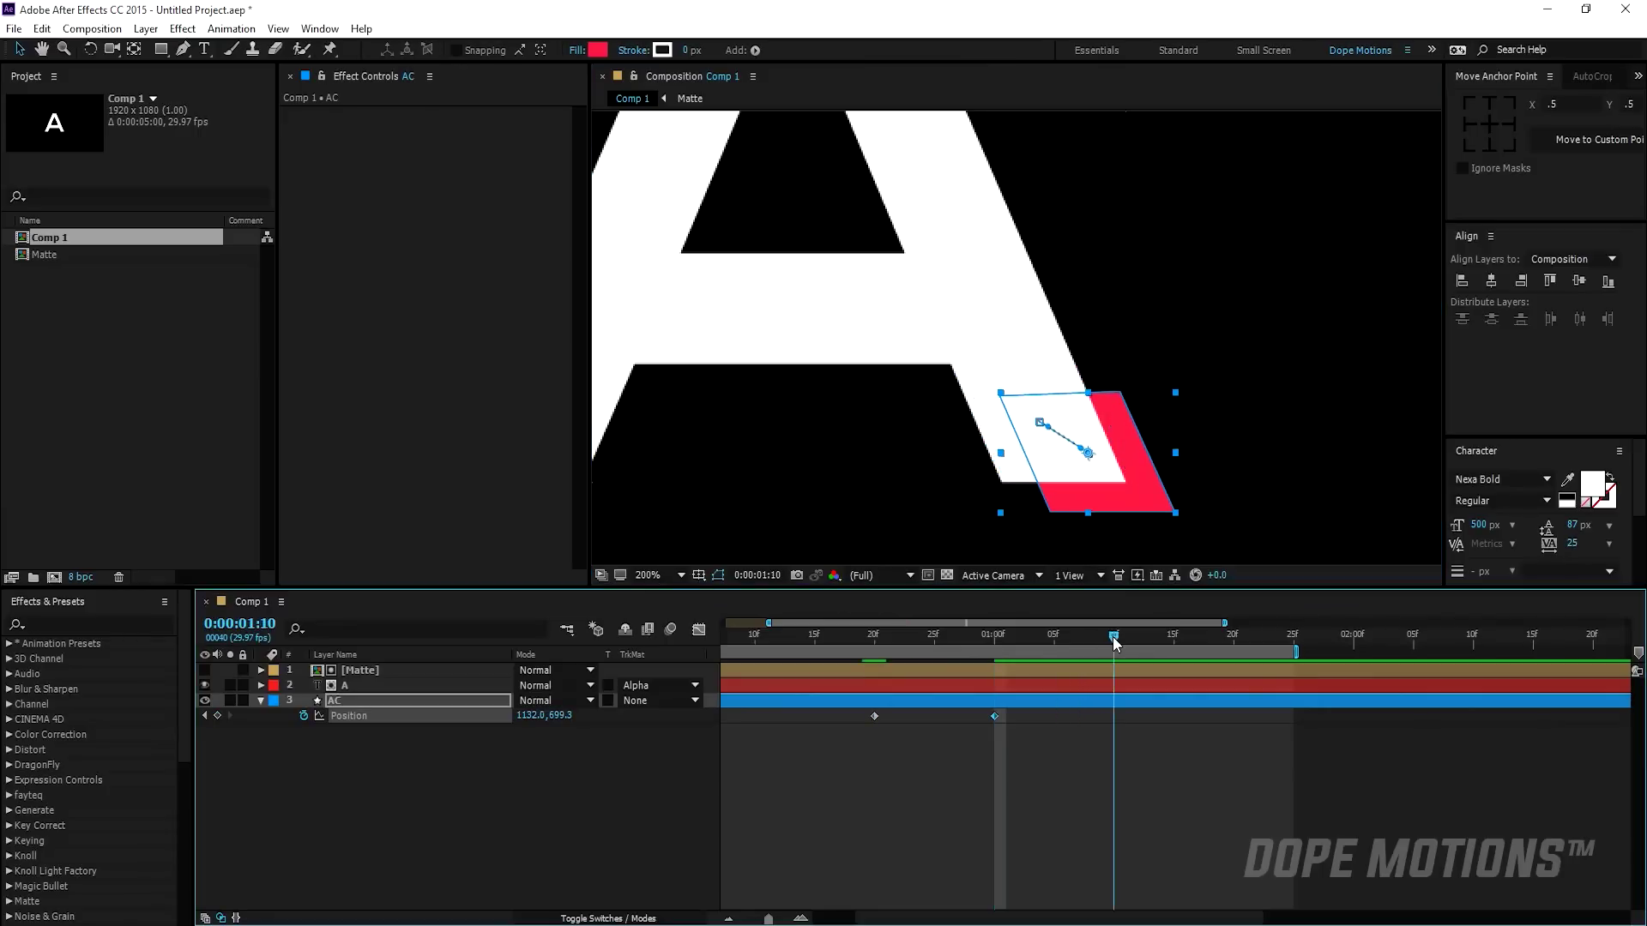
left_click(874, 715)
key("ctrl+c")
key("ctrl+v")
left_click(1069, 780)
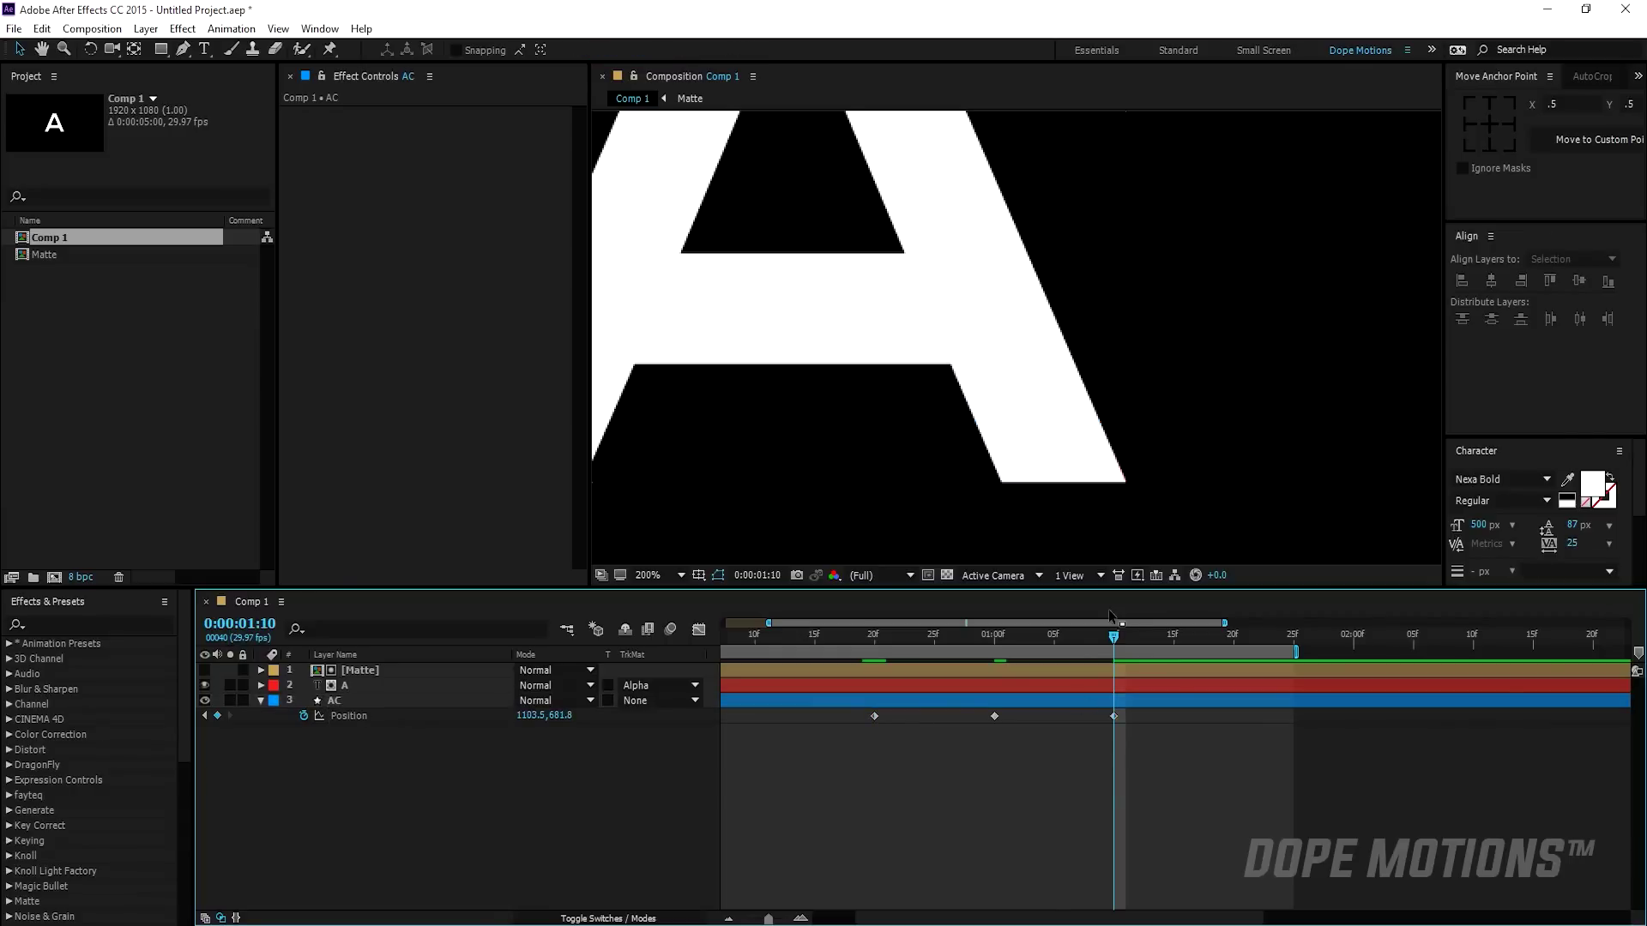
- Apply Easy Ease to all three Position keyframes of layer AC
left_click_drag(1079, 650, 875, 667)
left_click_drag(841, 787, 1147, 709)
key("F9")
left_click(1068, 746)
key("minus")
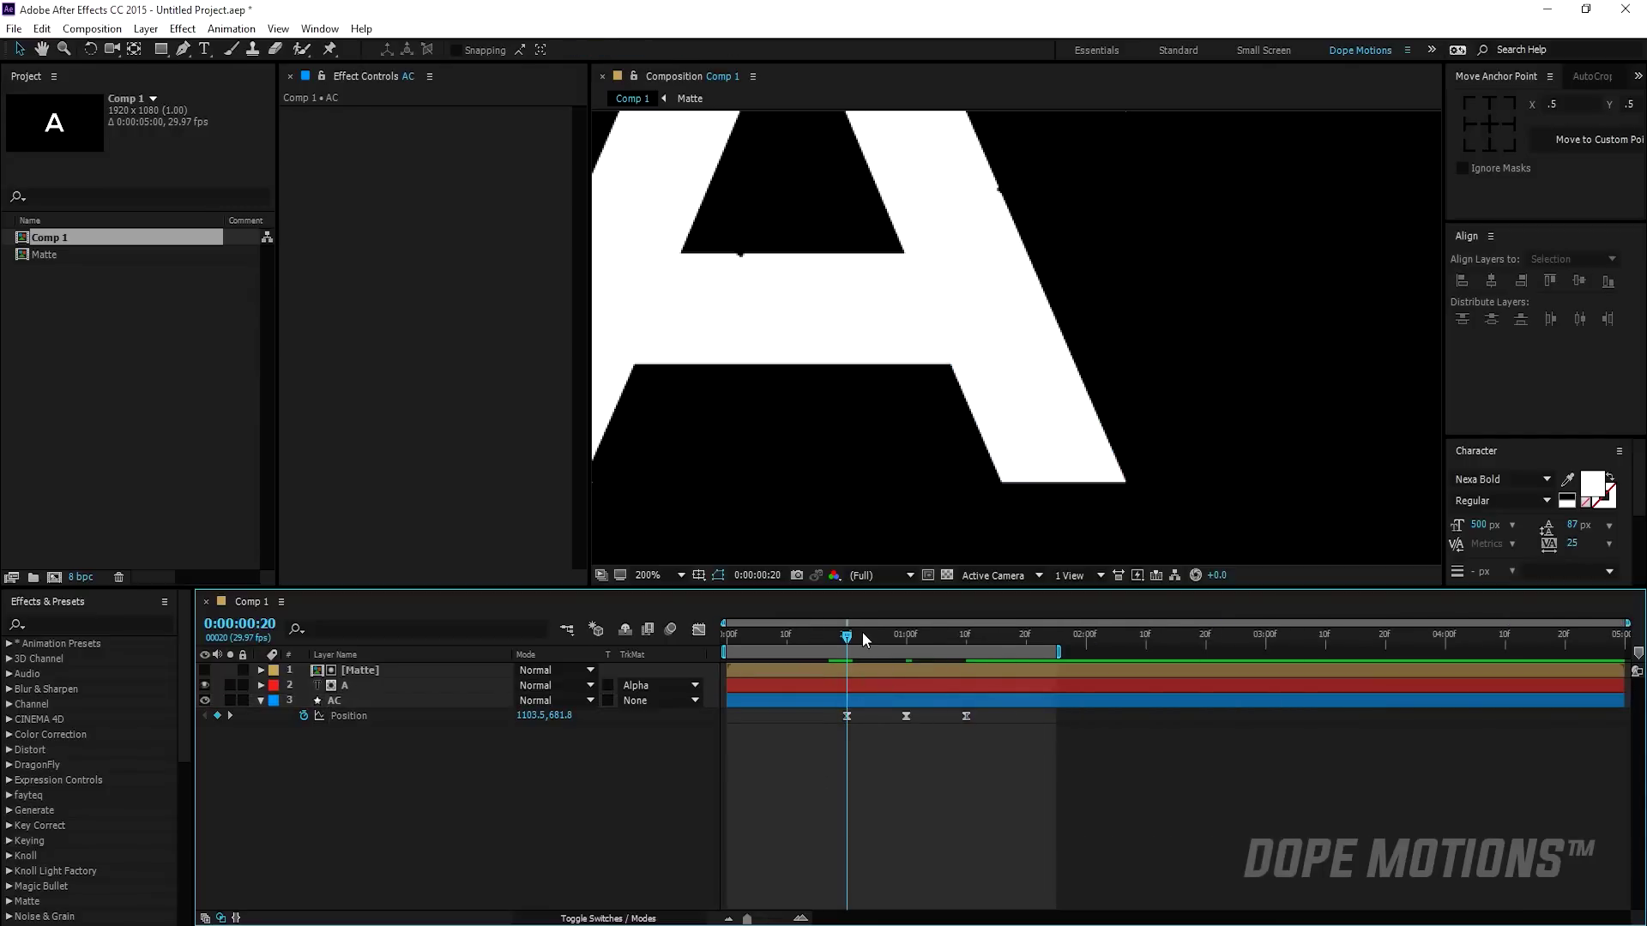
- Trim layer AC to start at its first Position keyframe, 0:00:00:20, and end at its last, 0:00:01:10
mouse_move(852, 638)
left_mouse_down()
mouse_move(988, 636)
mouse_move(790, 655)
mouse_move(885, 653)
mouse_move(847, 657)
left_mouse_up()
left_click(862, 698)
key("alt+bracketleft")
key("k")
key("k")
key("alt+bracketright")
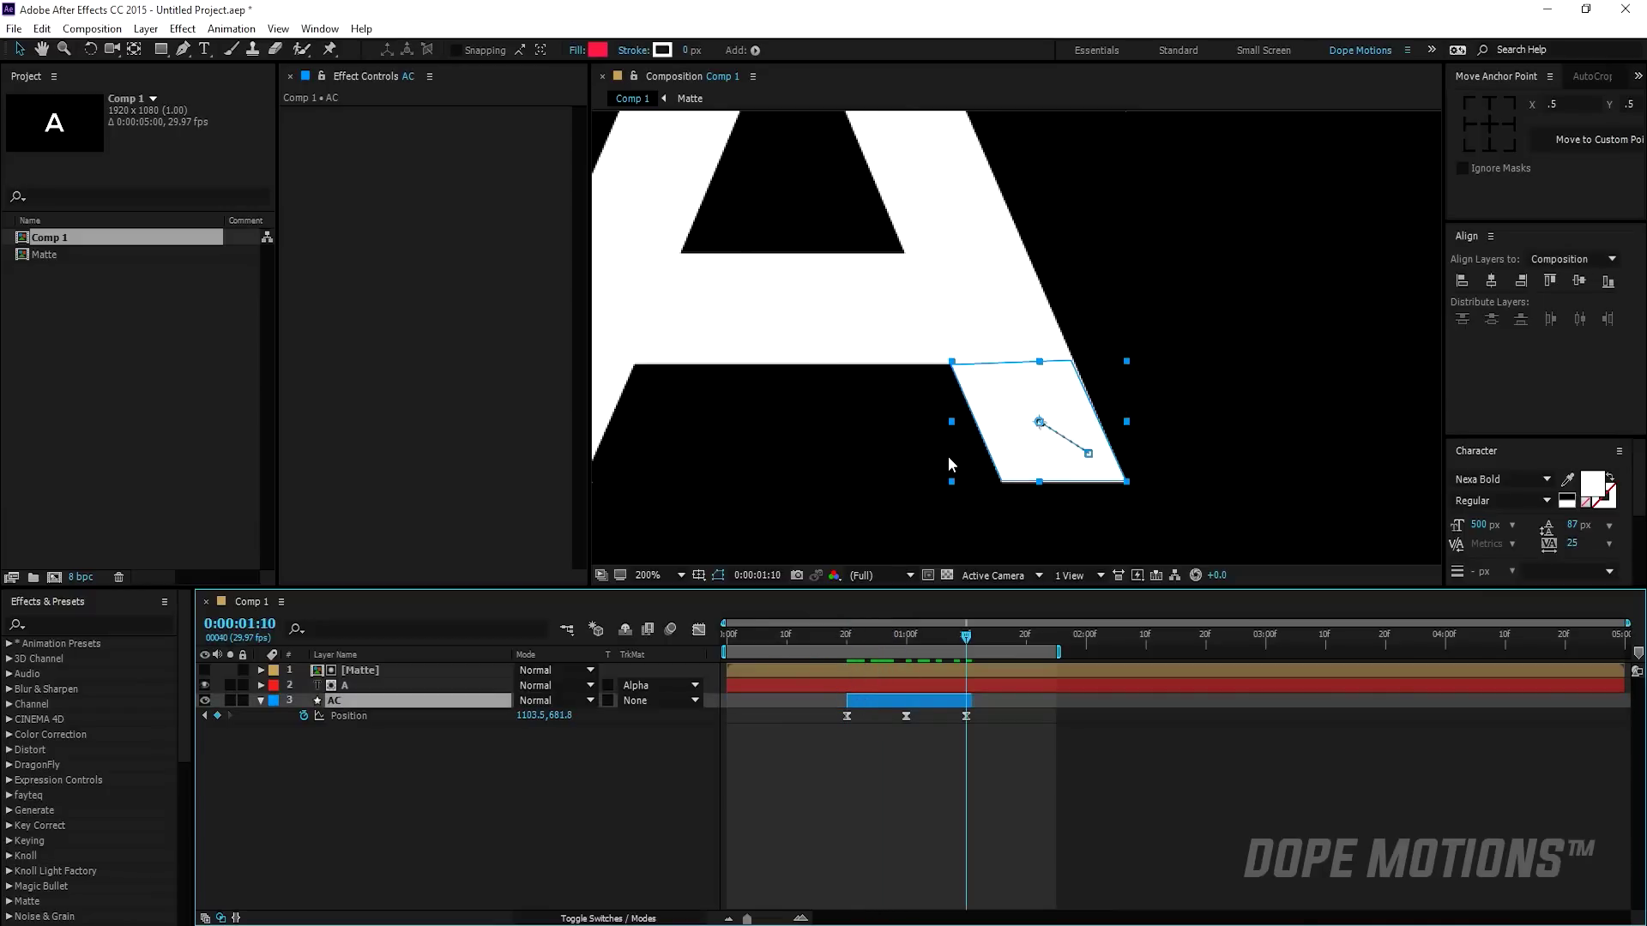
- Preview the full letter animation, stop at 0:00:00:29 and collapse layer AC's properties
scroll(950, 446, "down", 1)
left_click_drag(954, 410, 1032, 471)
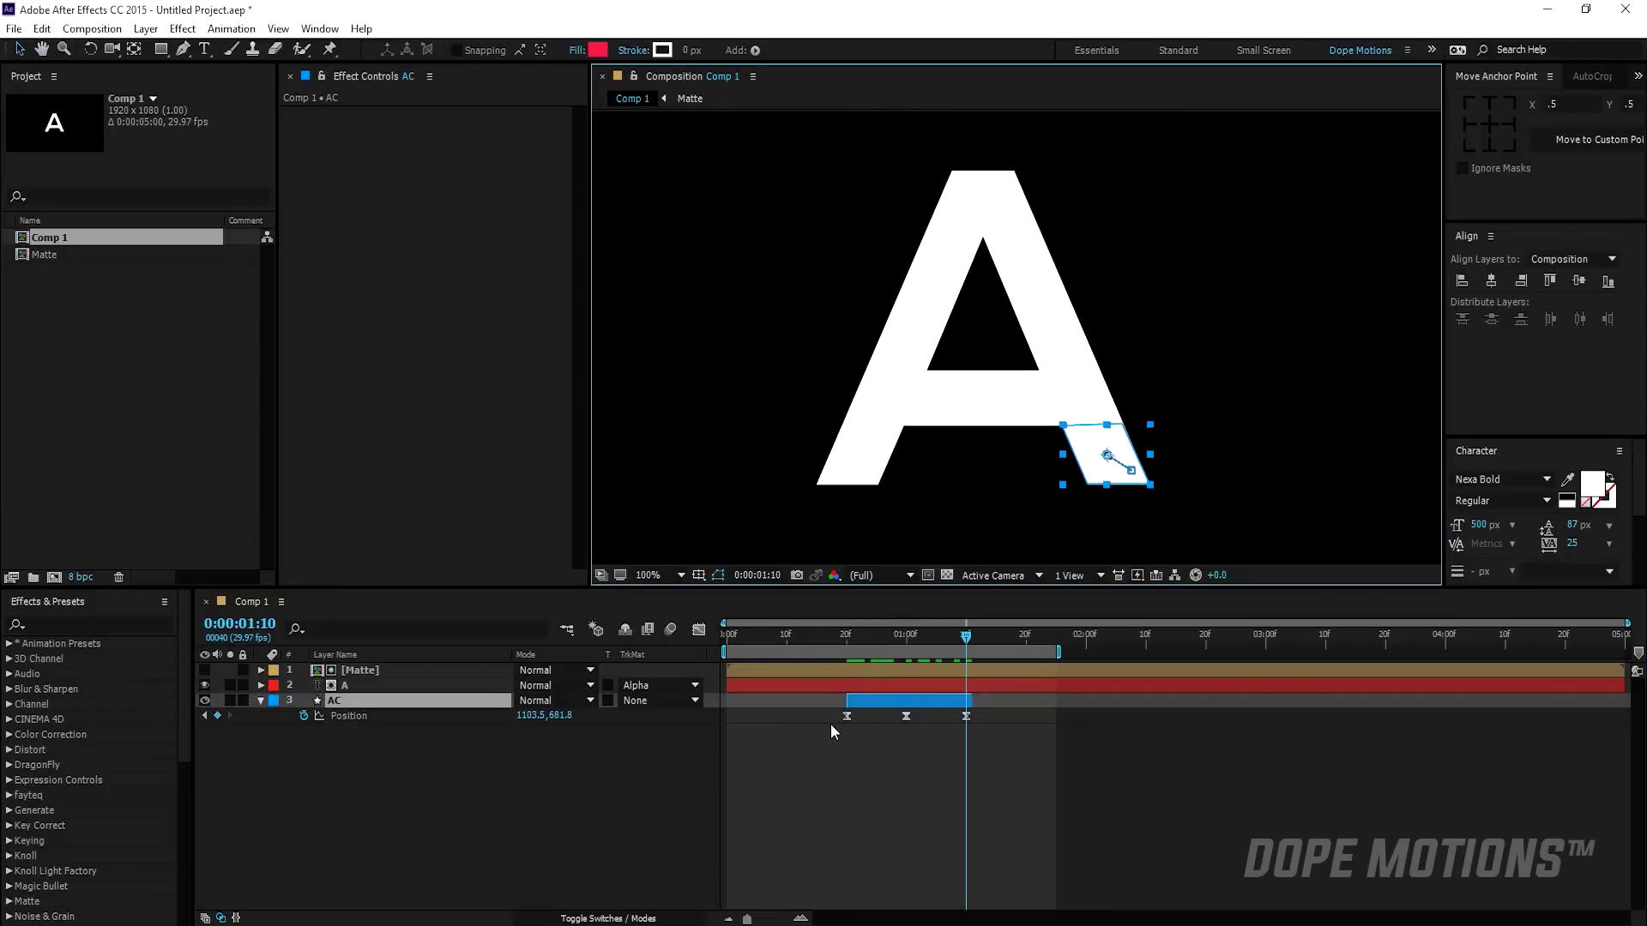
key("space")
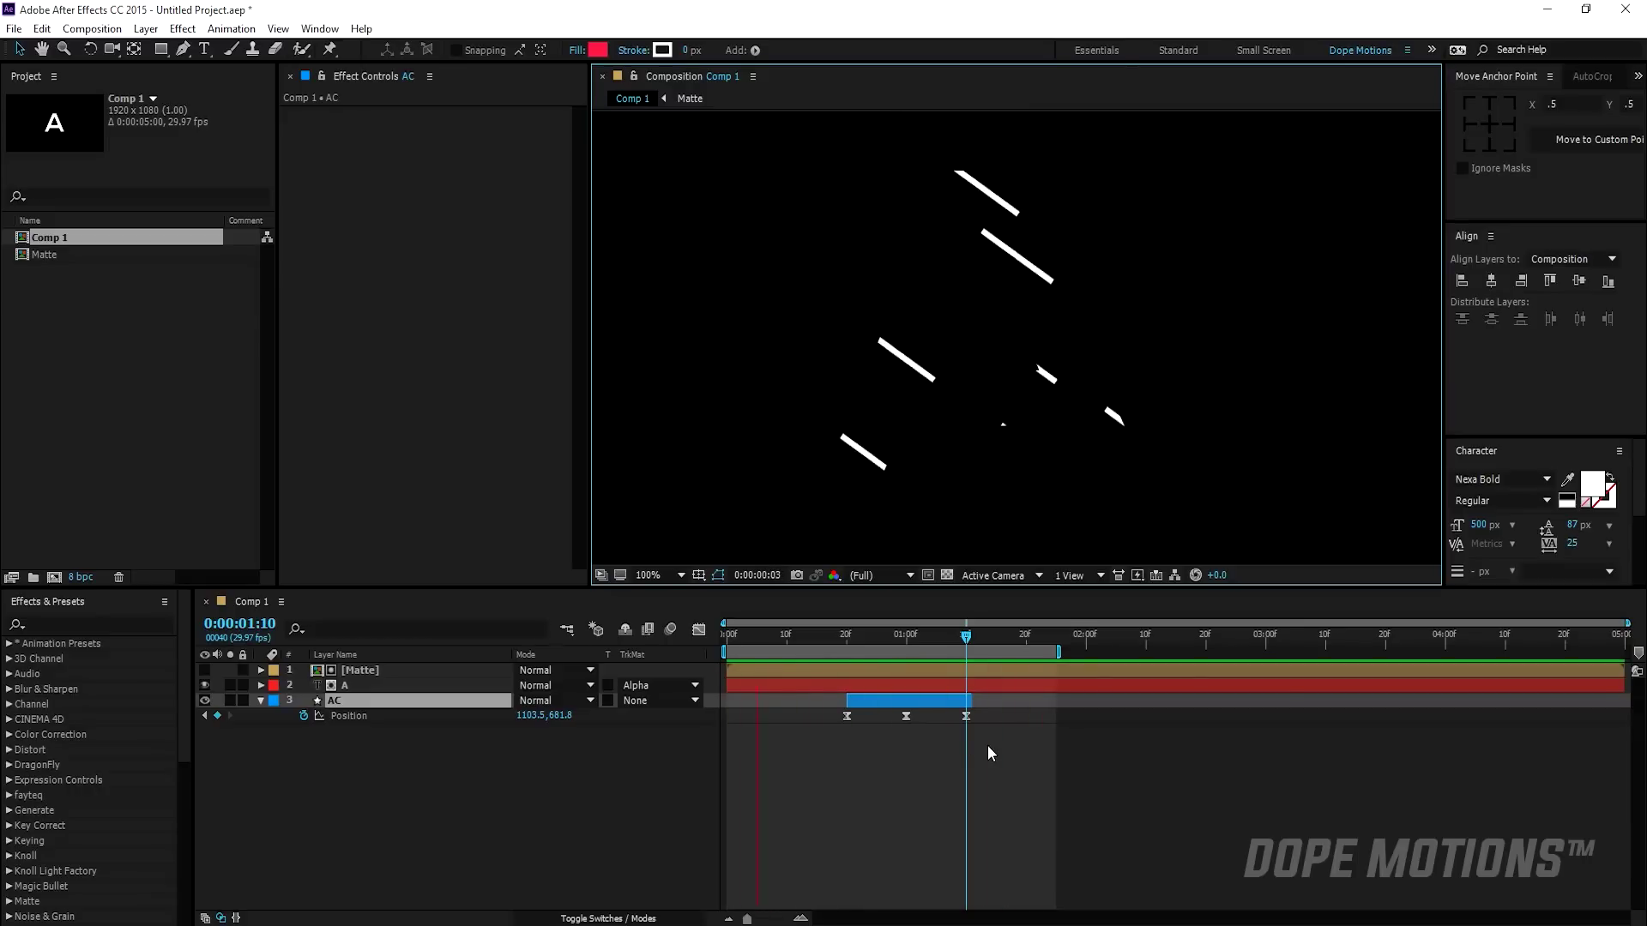
left_click(898, 630)
left_click(788, 758)
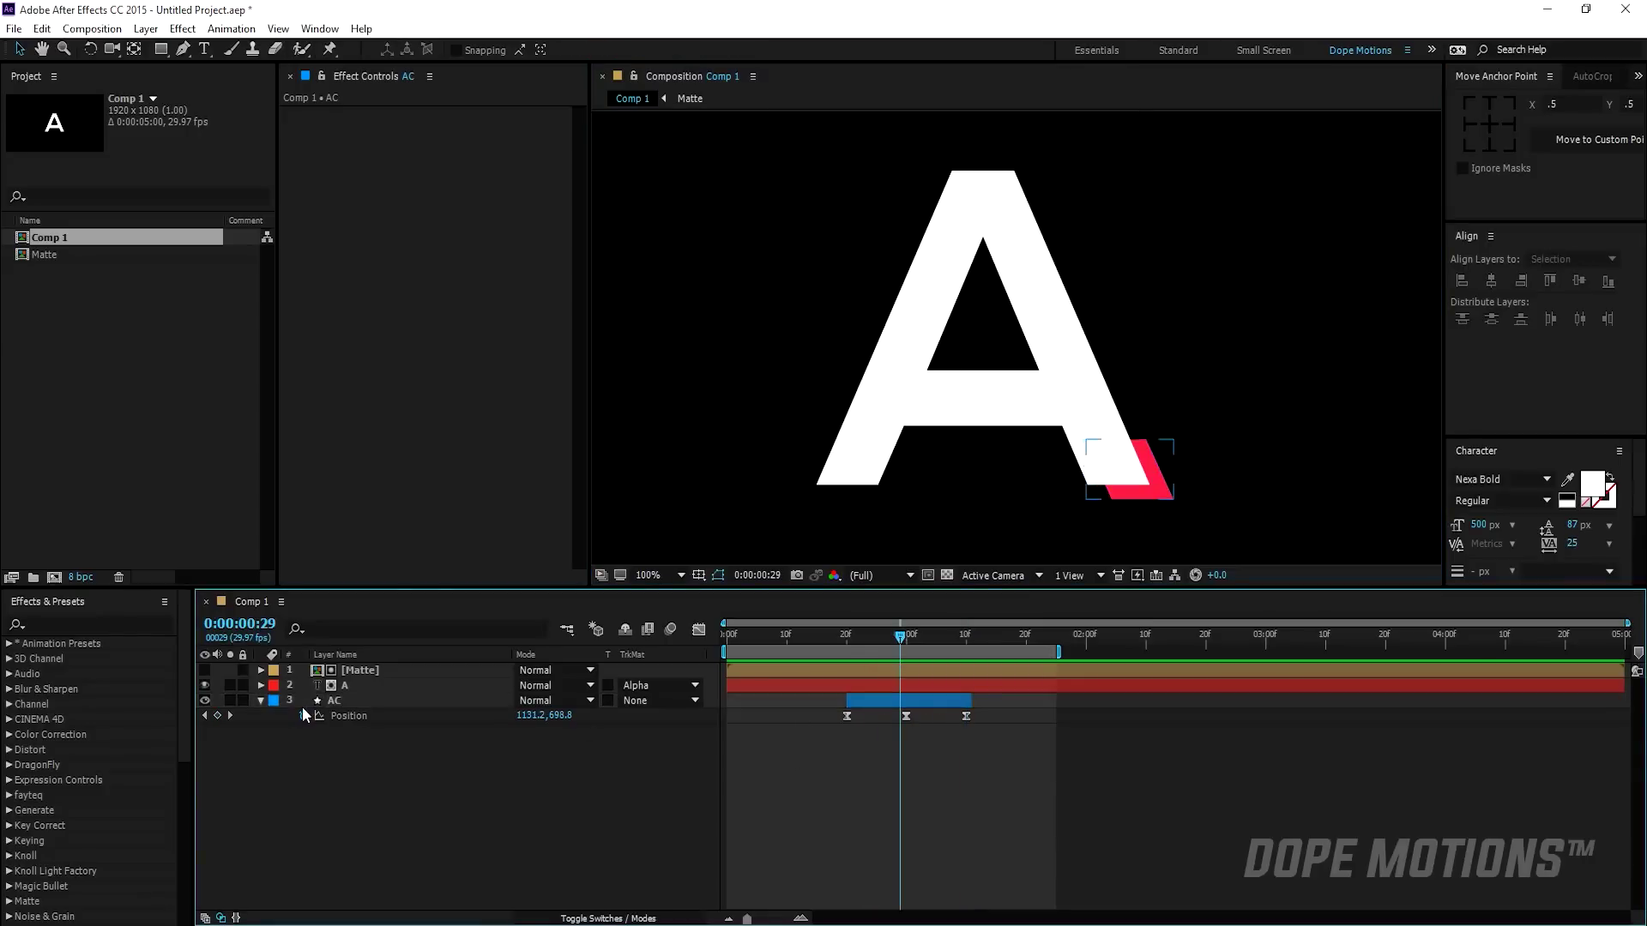
left_click(262, 700)
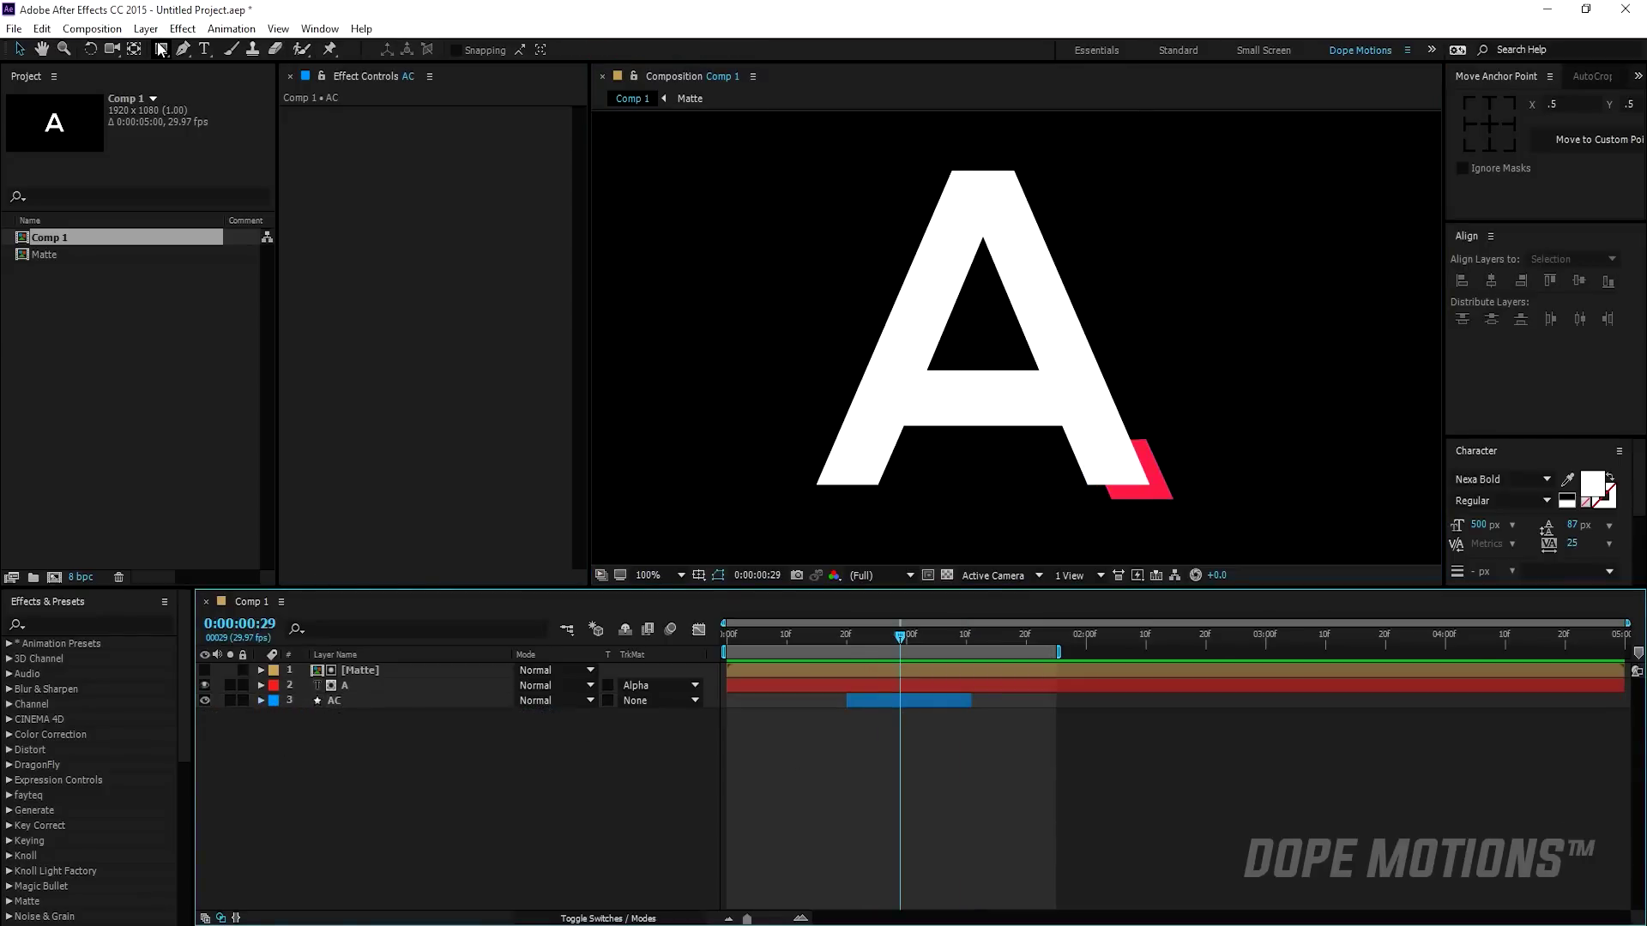
- Draw a closed red parallelogram over the foot of the A's left leg with the Pen tool, on a new shape layer
left_click(928, 696)
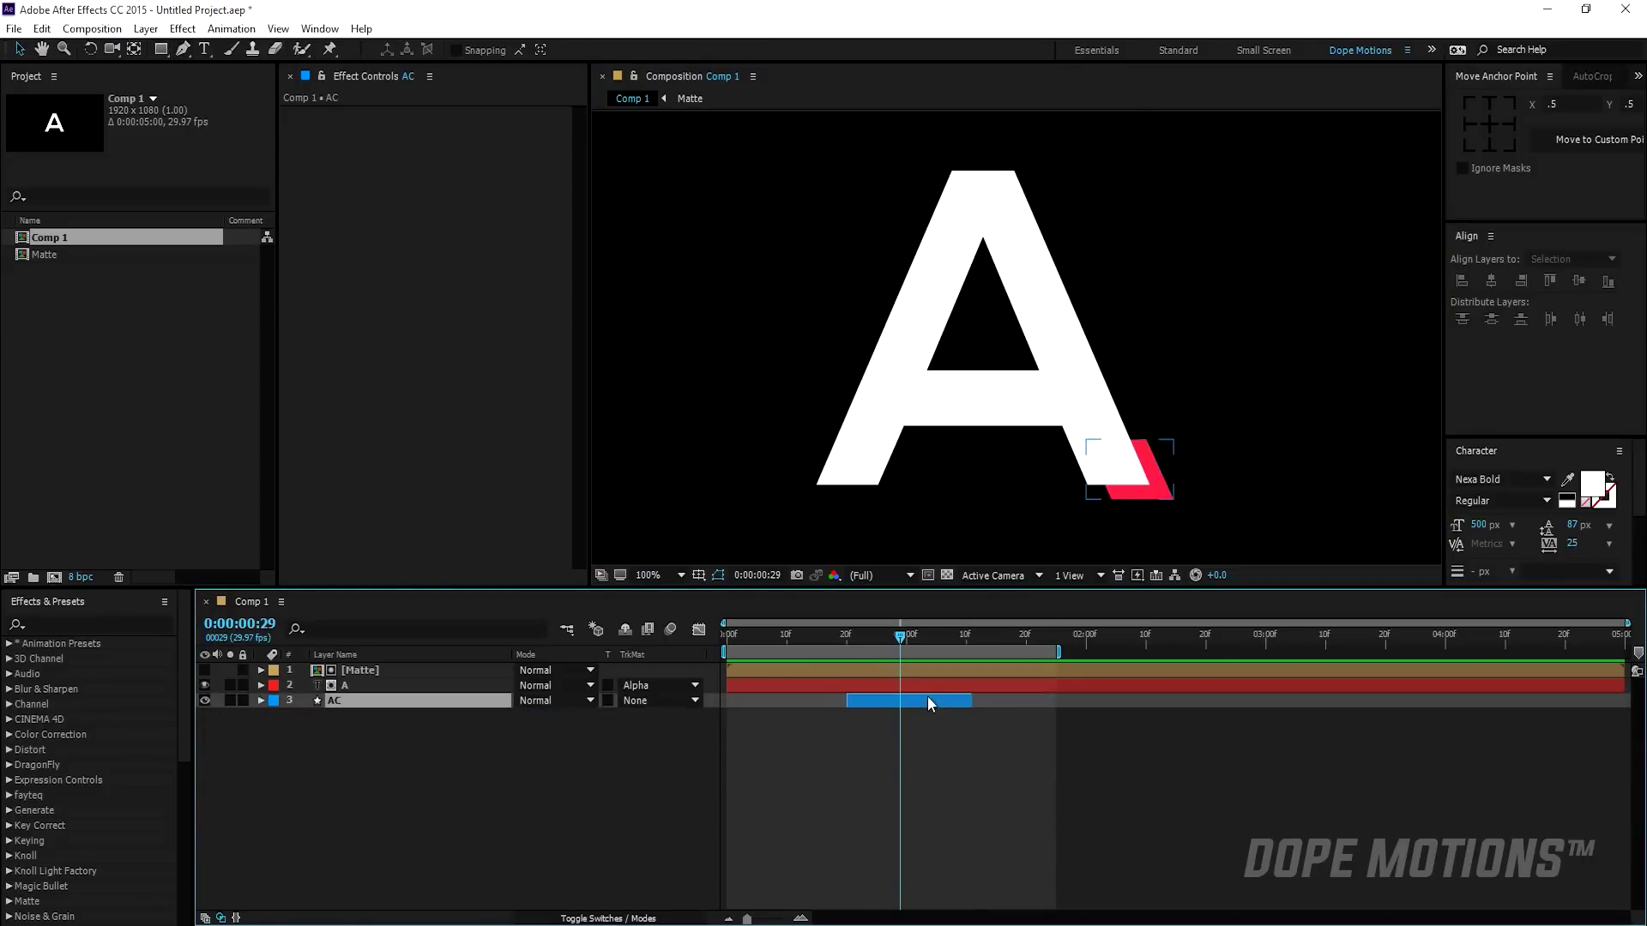
left_click(816, 714)
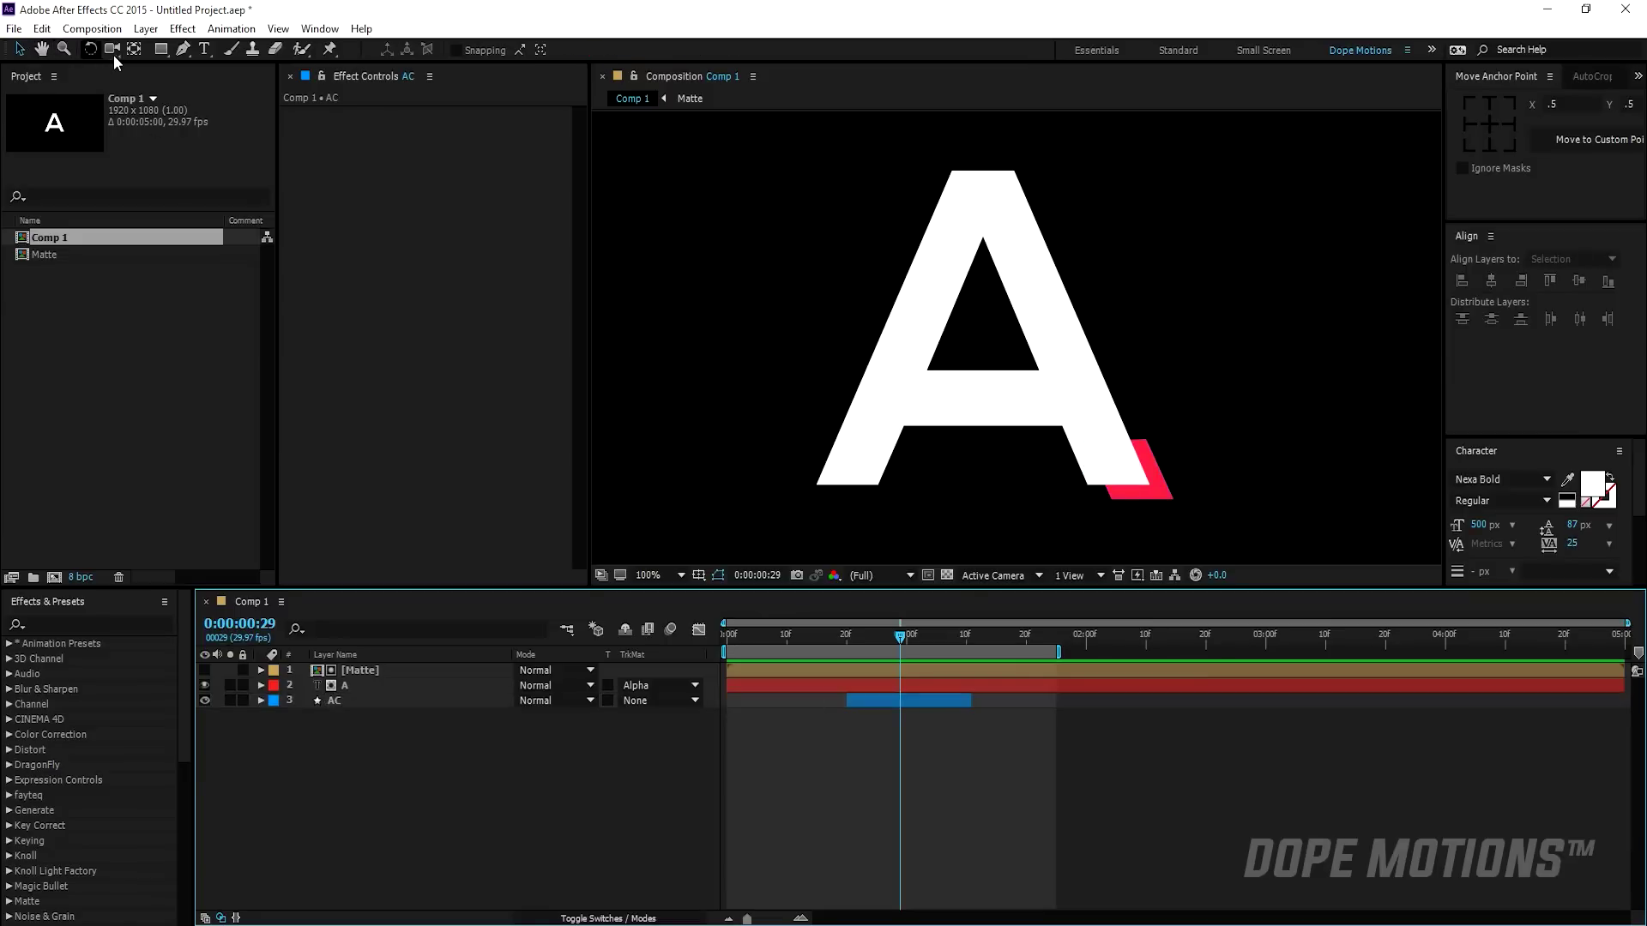
left_click(182, 49)
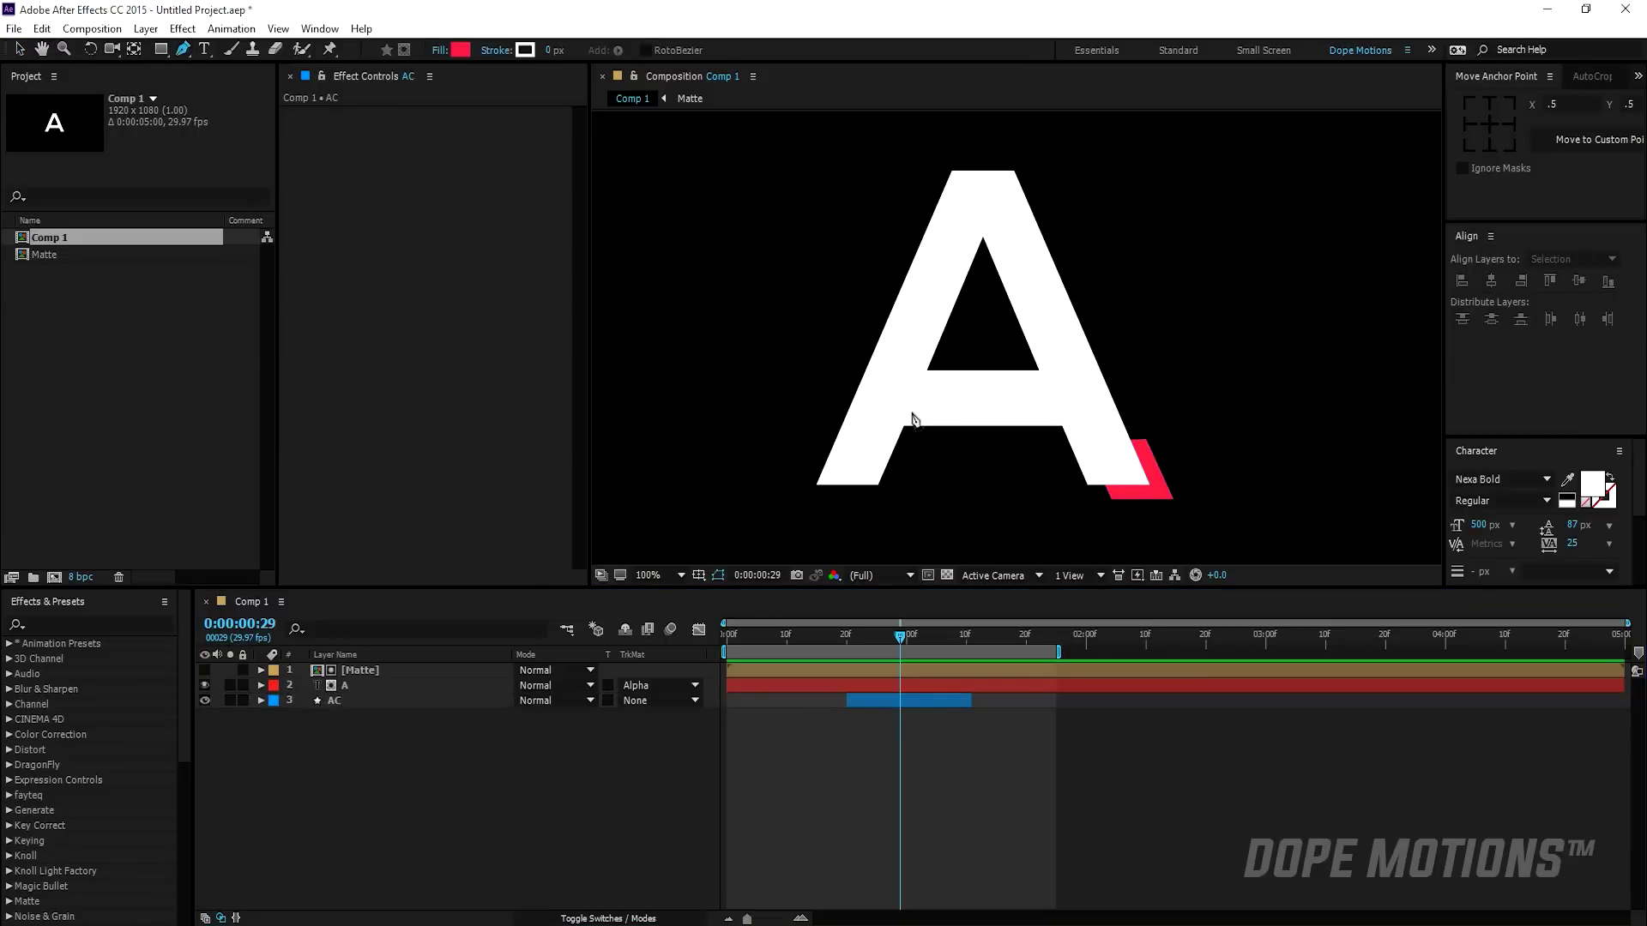
scroll(860, 470, "up", 1)
left_click_drag(837, 467, 1000, 295)
left_click(779, 457)
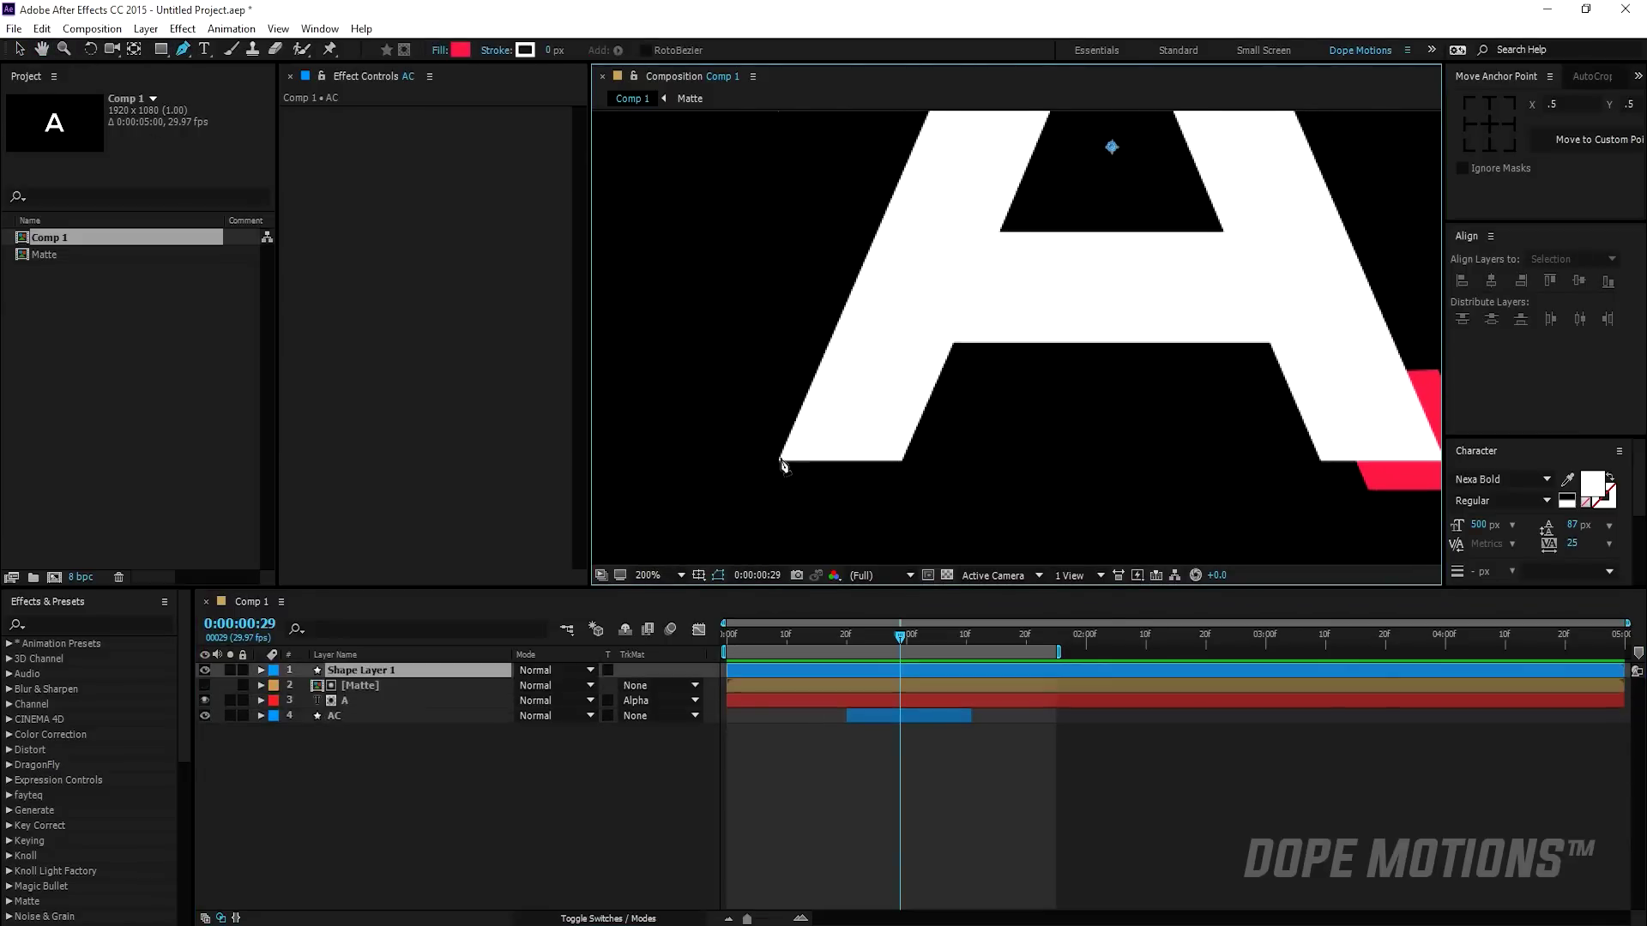
left_click(829, 338)
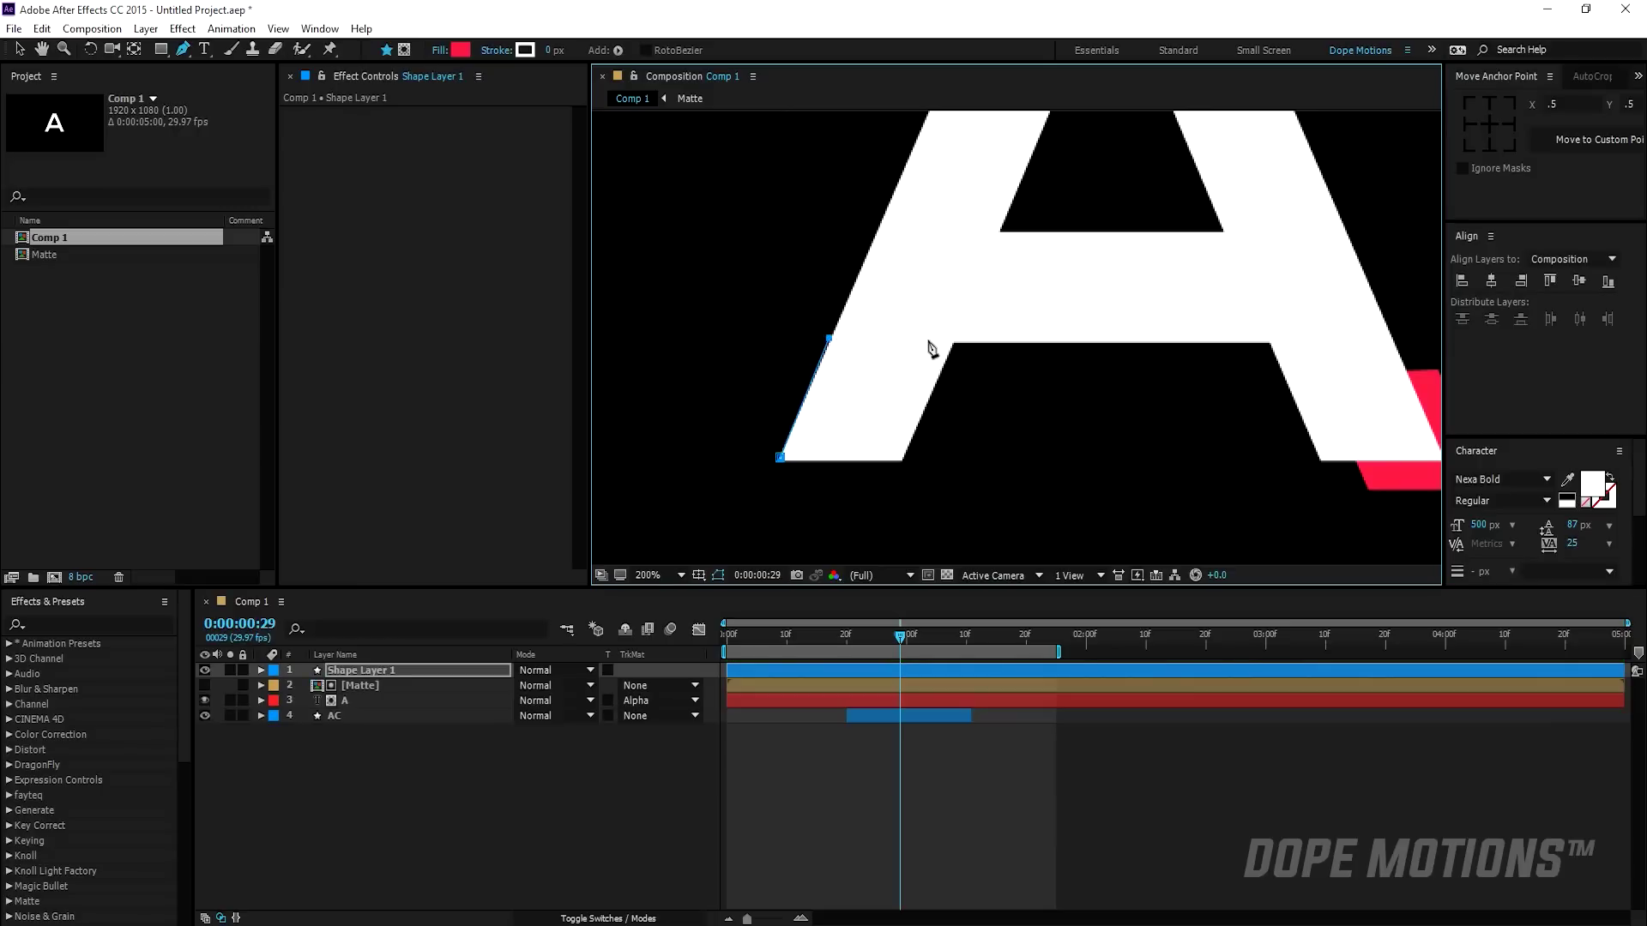
left_click(900, 458)
left_click(781, 458)
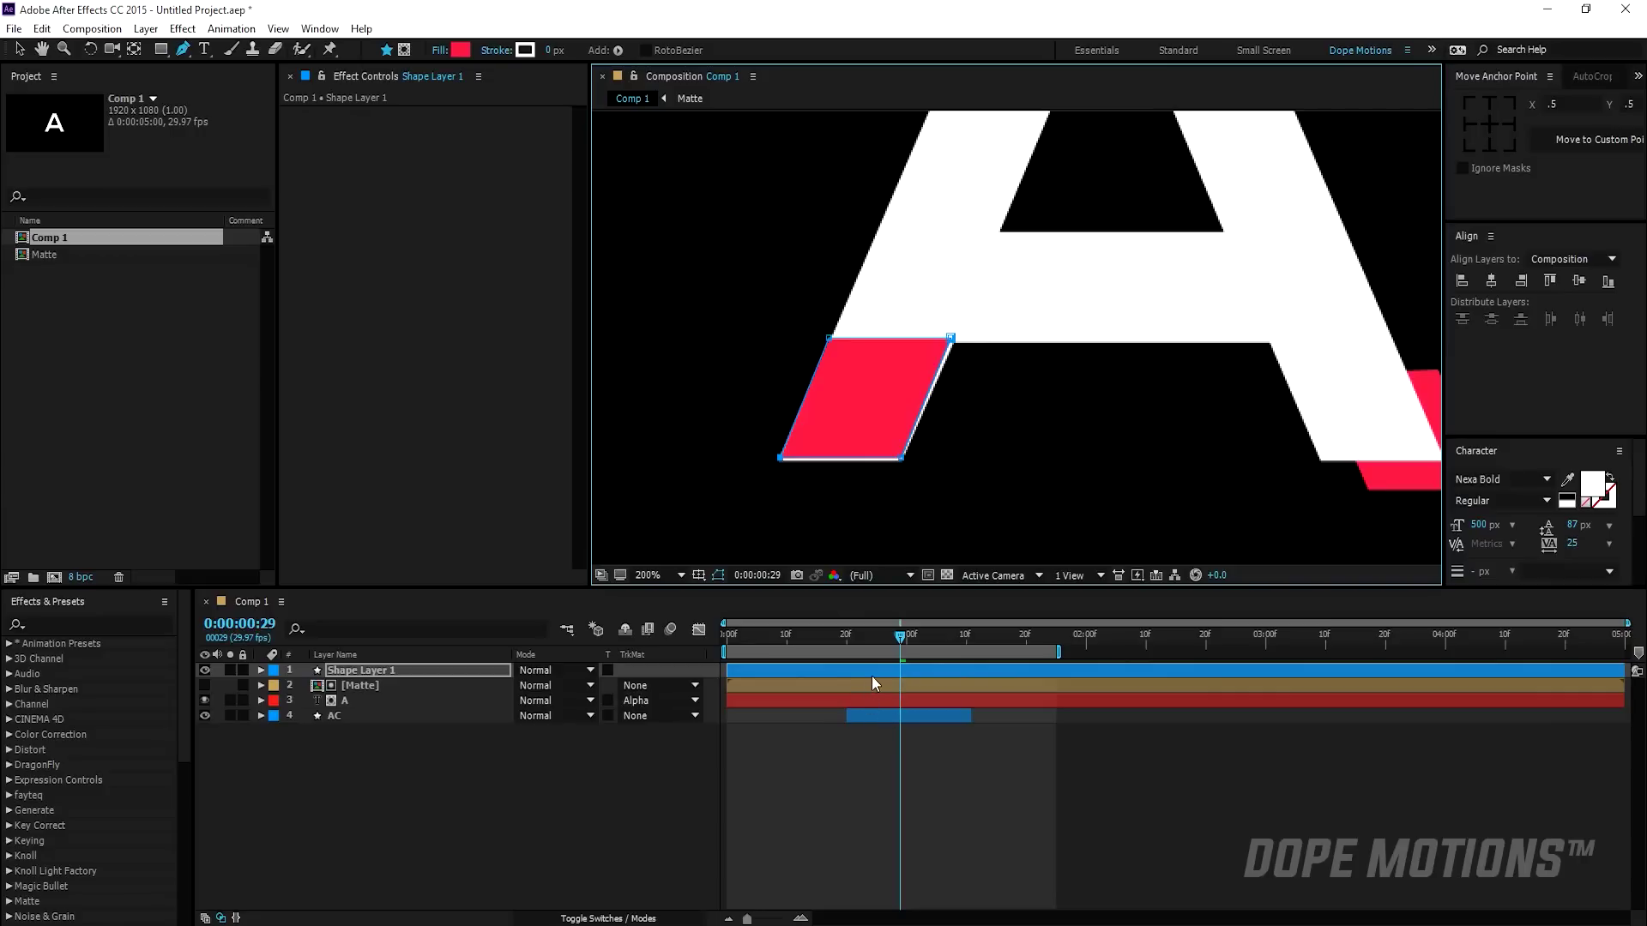
- Reveal Position on Shape Layer 1 and AC, and set Shape Layer 1's first Position keyframe at 0:00:00:20
key("p")
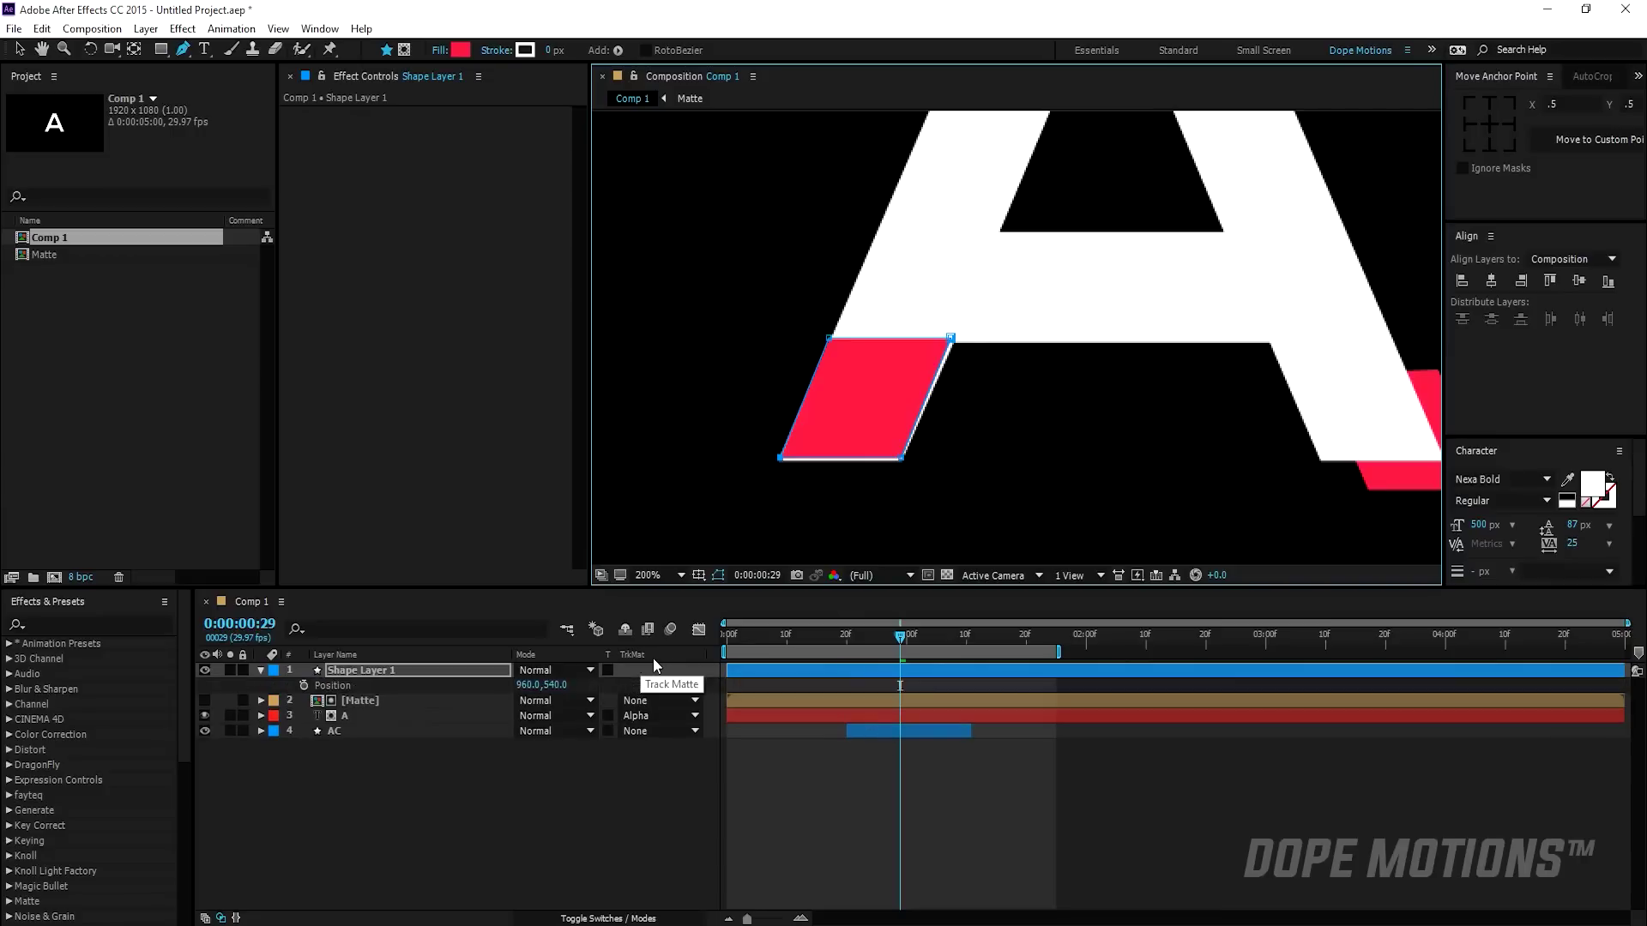
left_click(870, 731)
key("p")
left_click_drag(901, 636, 847, 645)
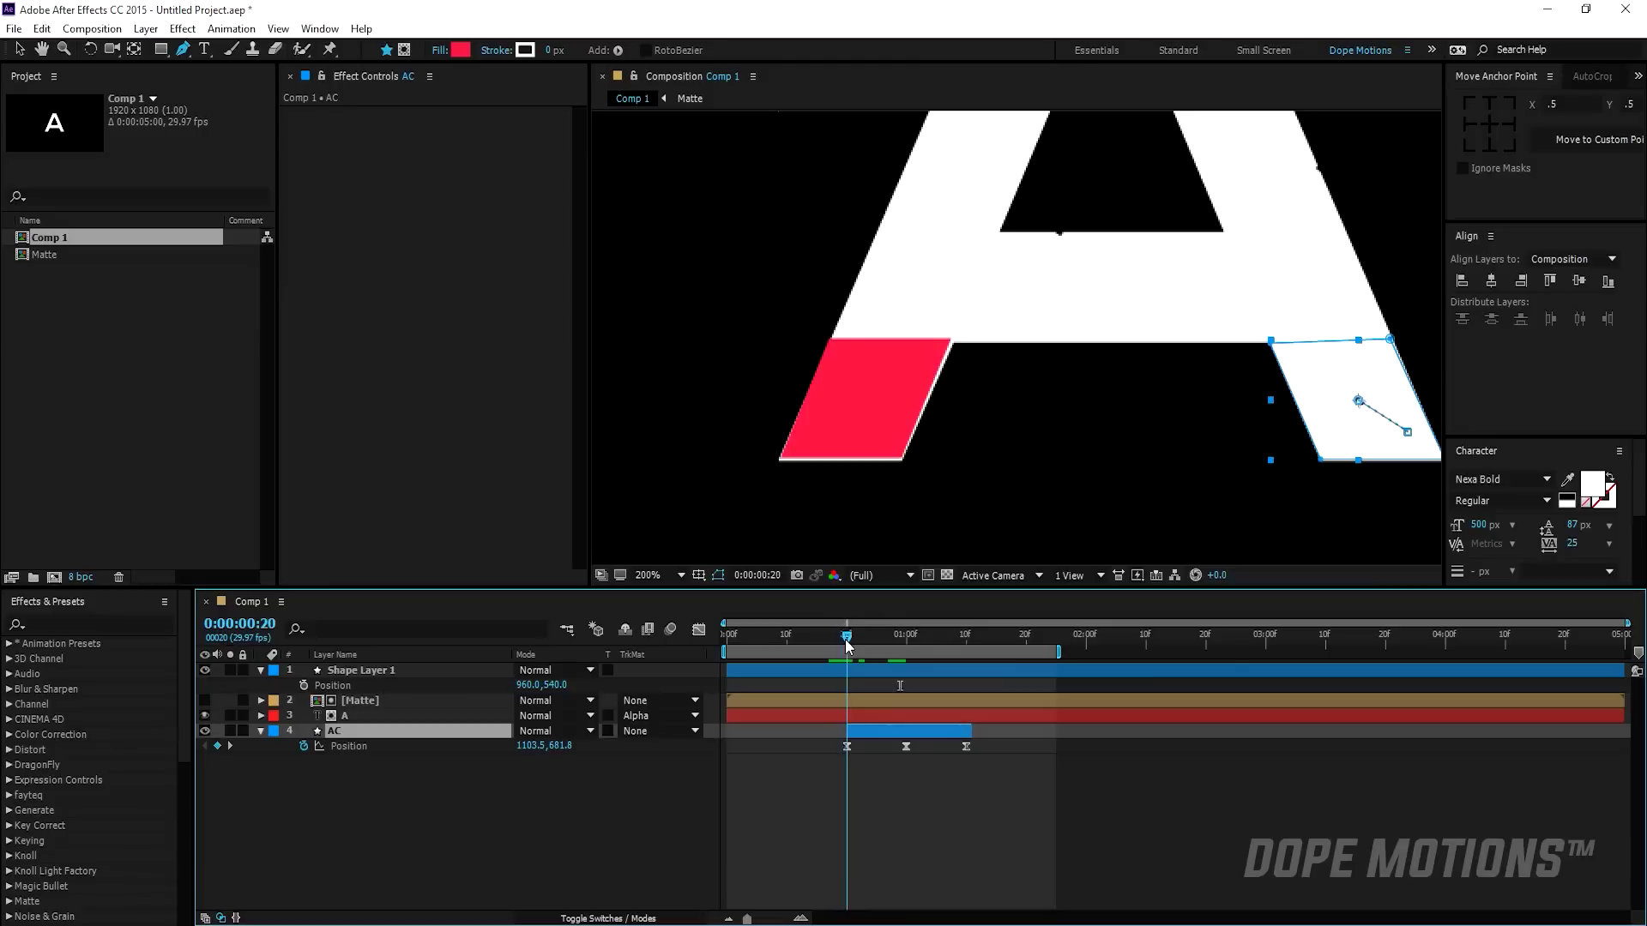
left_click(306, 686)
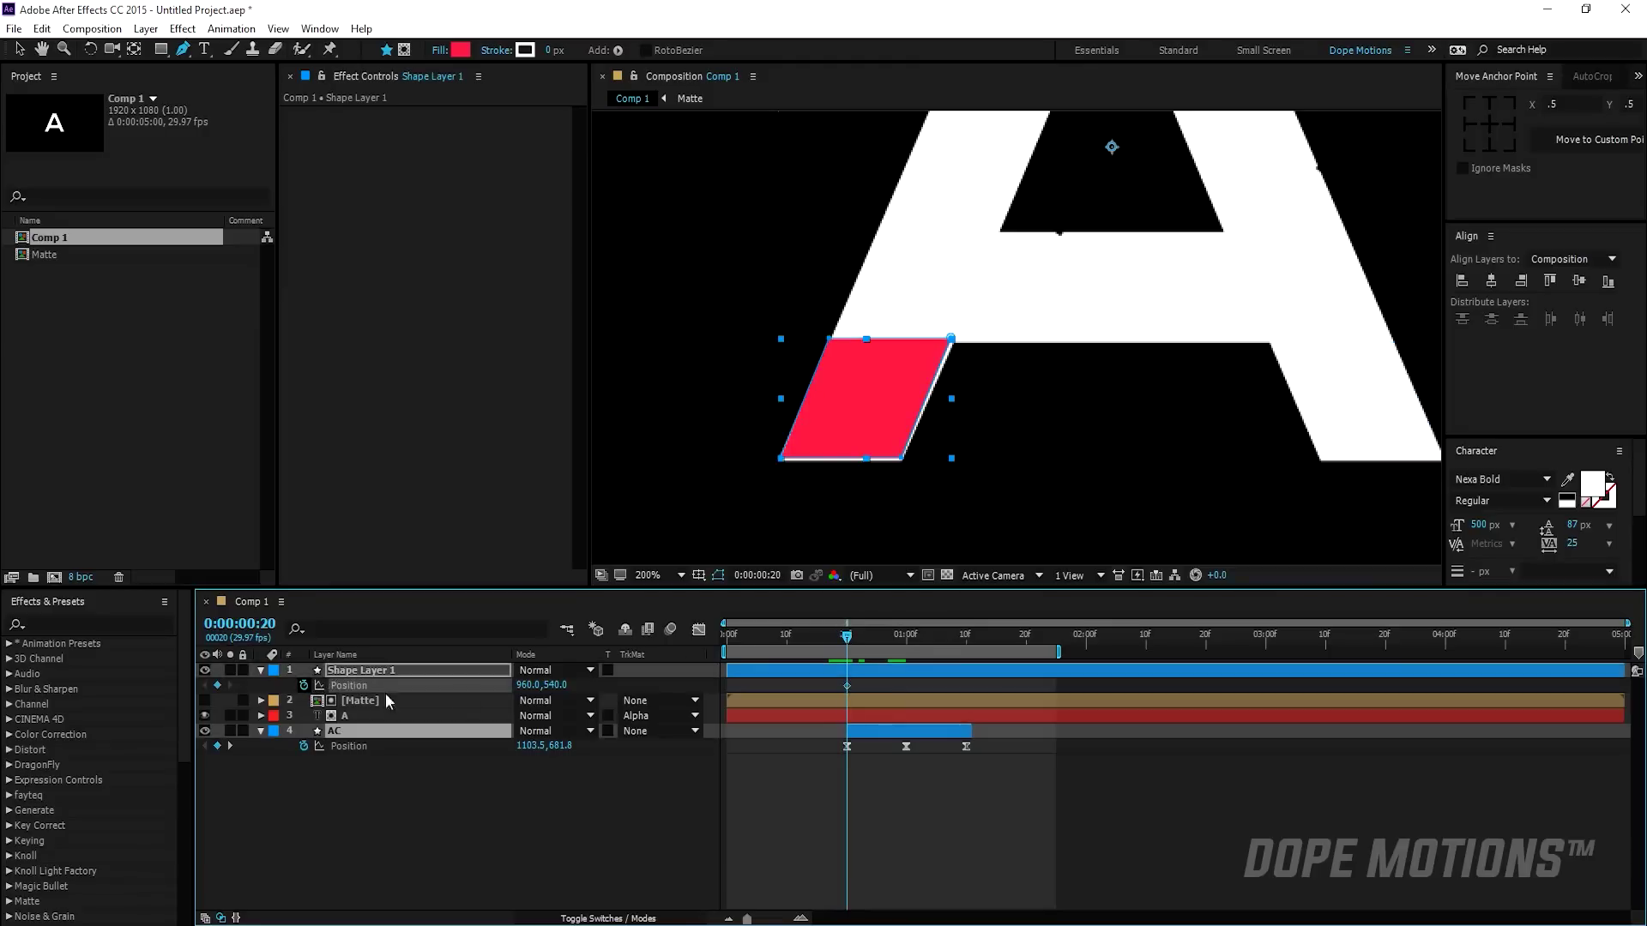
- At 0:00:01:00, move the new parallelogram diagonally down and right out of the leg, to a Position of about 989, 559.5
left_click(906, 645)
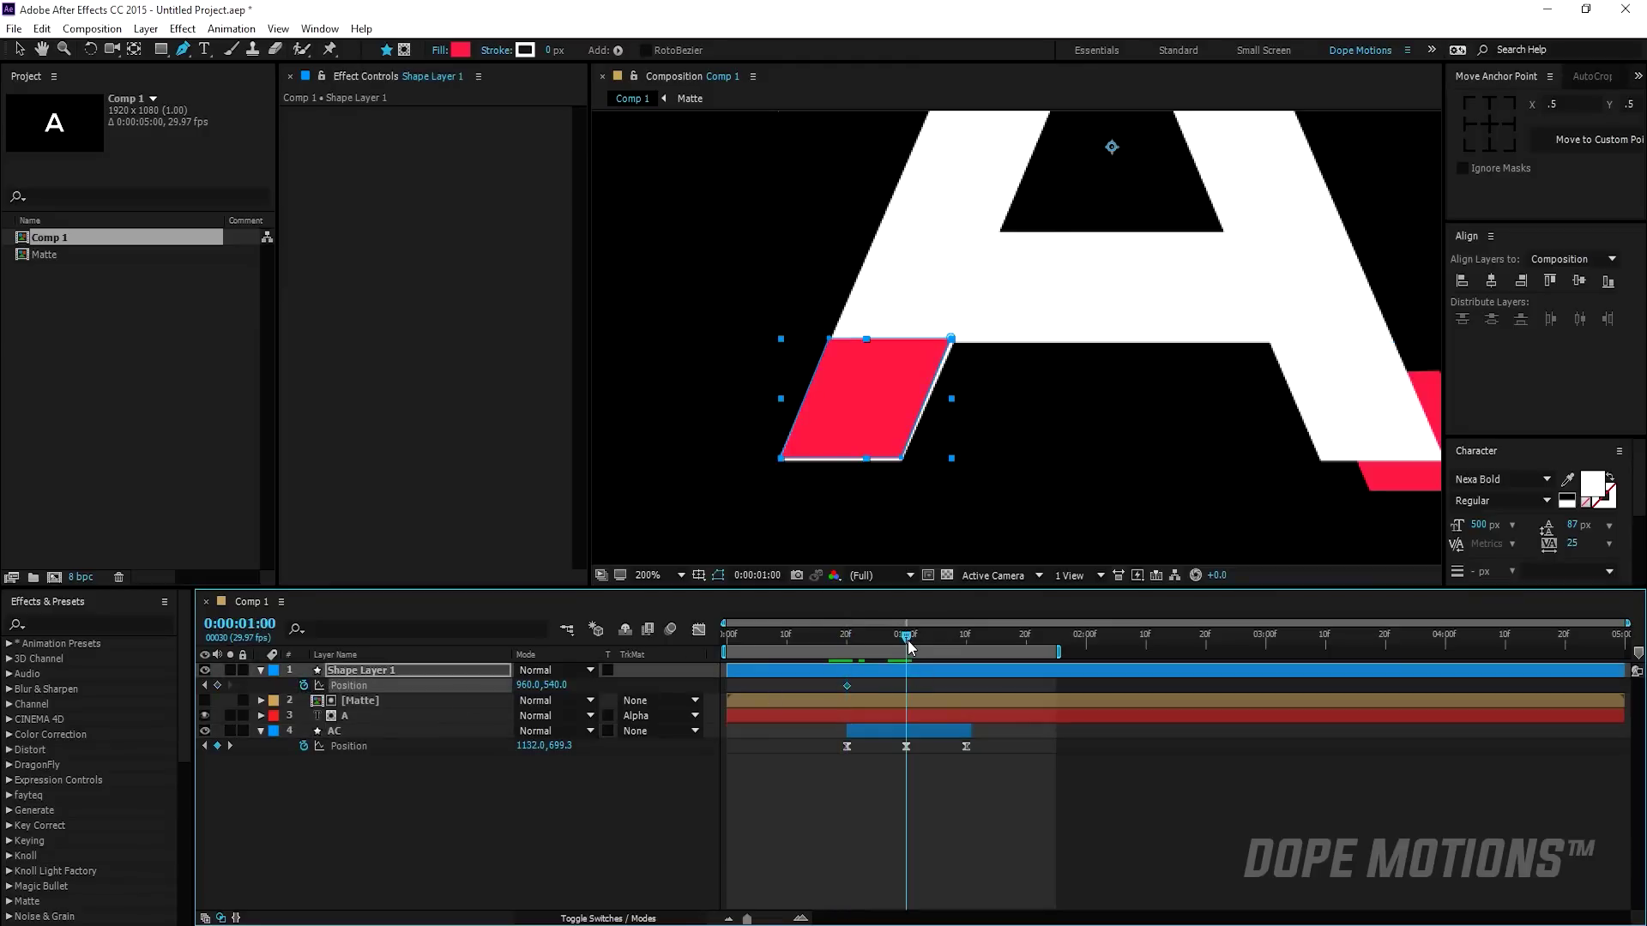
key("v")
left_click_drag(854, 412, 906, 451)
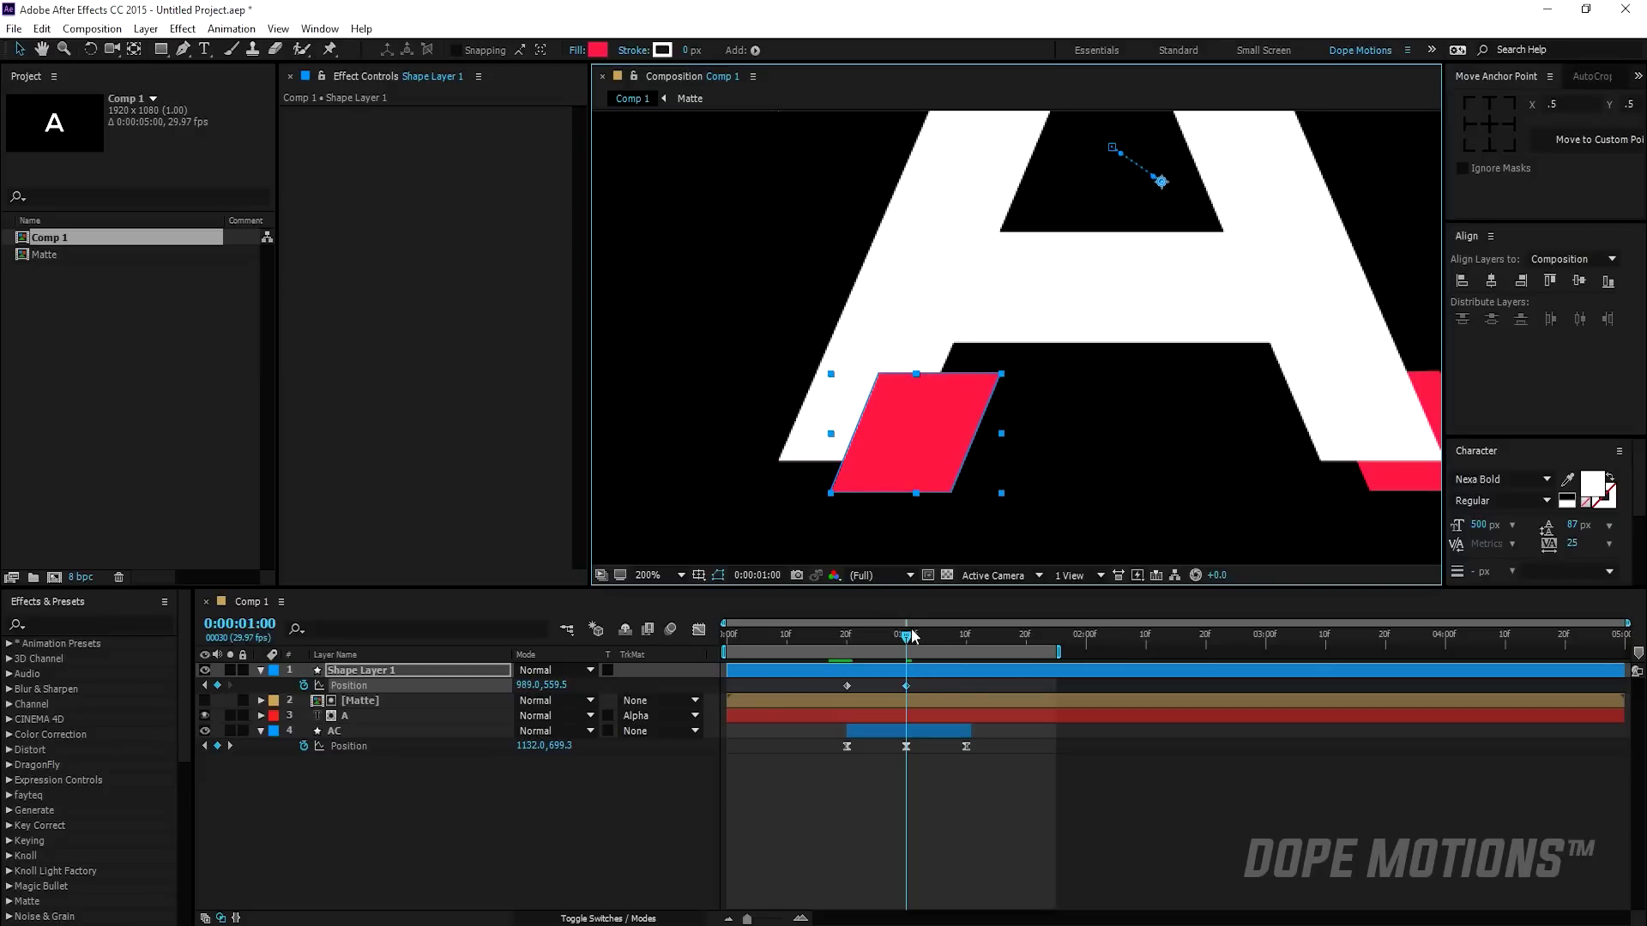
- Copy Shape Layer 1's first Position keyframe to 0:00:01:10 and apply Easy Ease to all three keyframes
left_click_drag(908, 634, 966, 641)
left_click(846, 686)
key("ctrl+c")
key("ctrl+v")
left_click_drag(835, 683, 1015, 706)
key("F9")
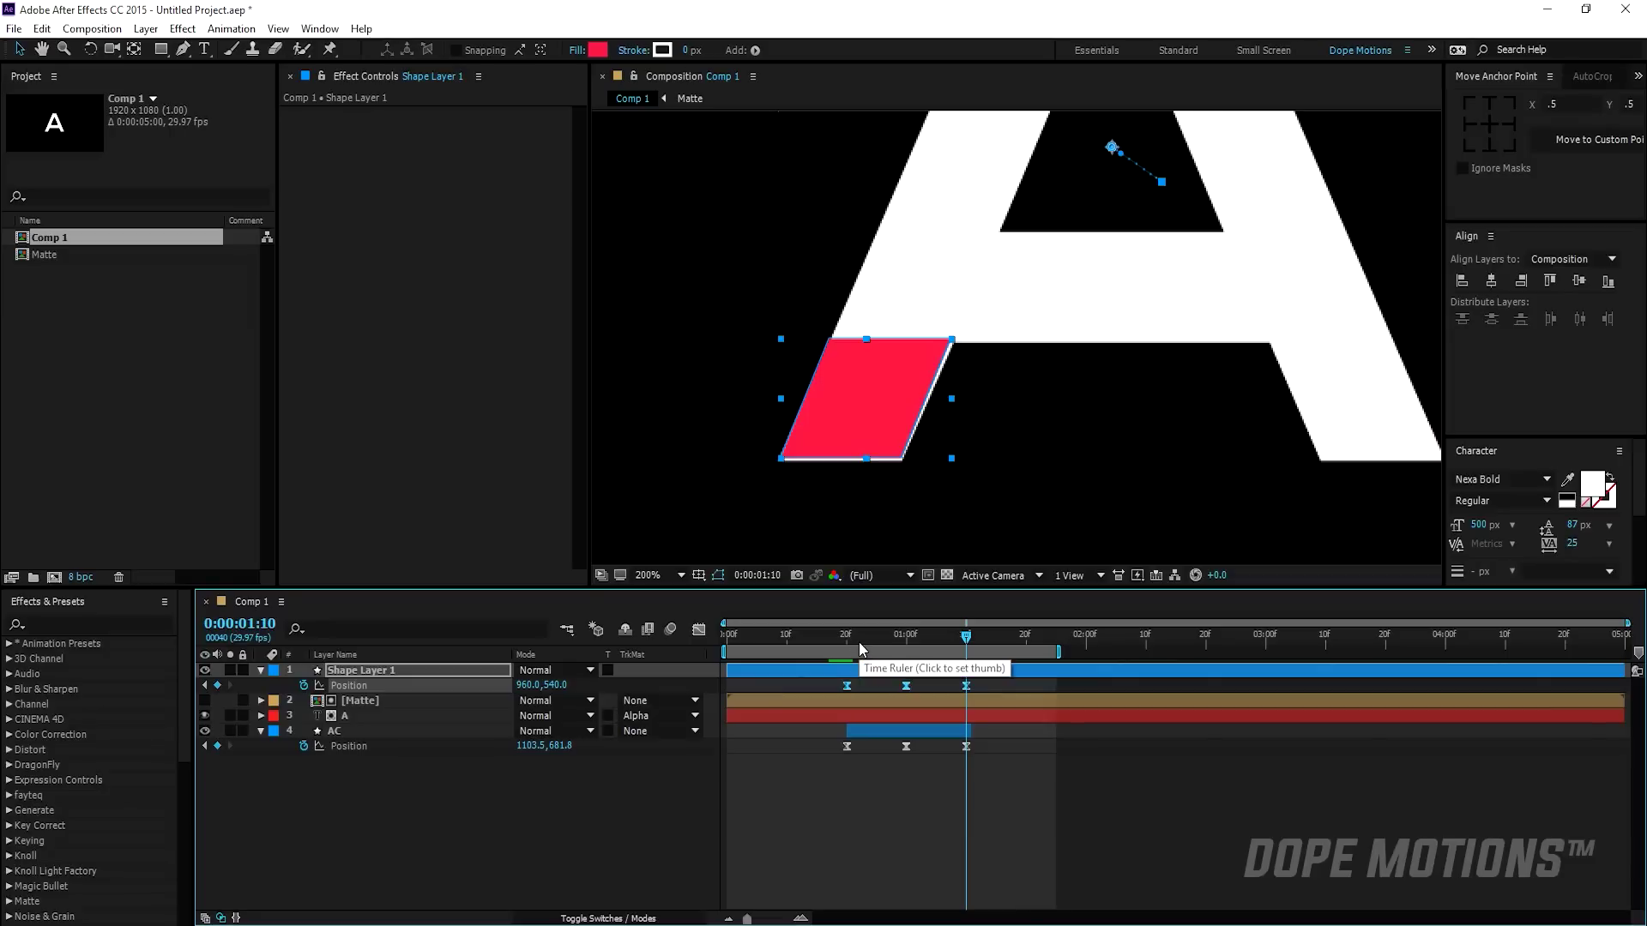
- Trim Shape Layer 1 to start at 0:00:00:20 and end at 0:00:01:10
key("alt+]")
key("j")
key("j")
key("alt+[")
scroll(982, 430, "down", 2)
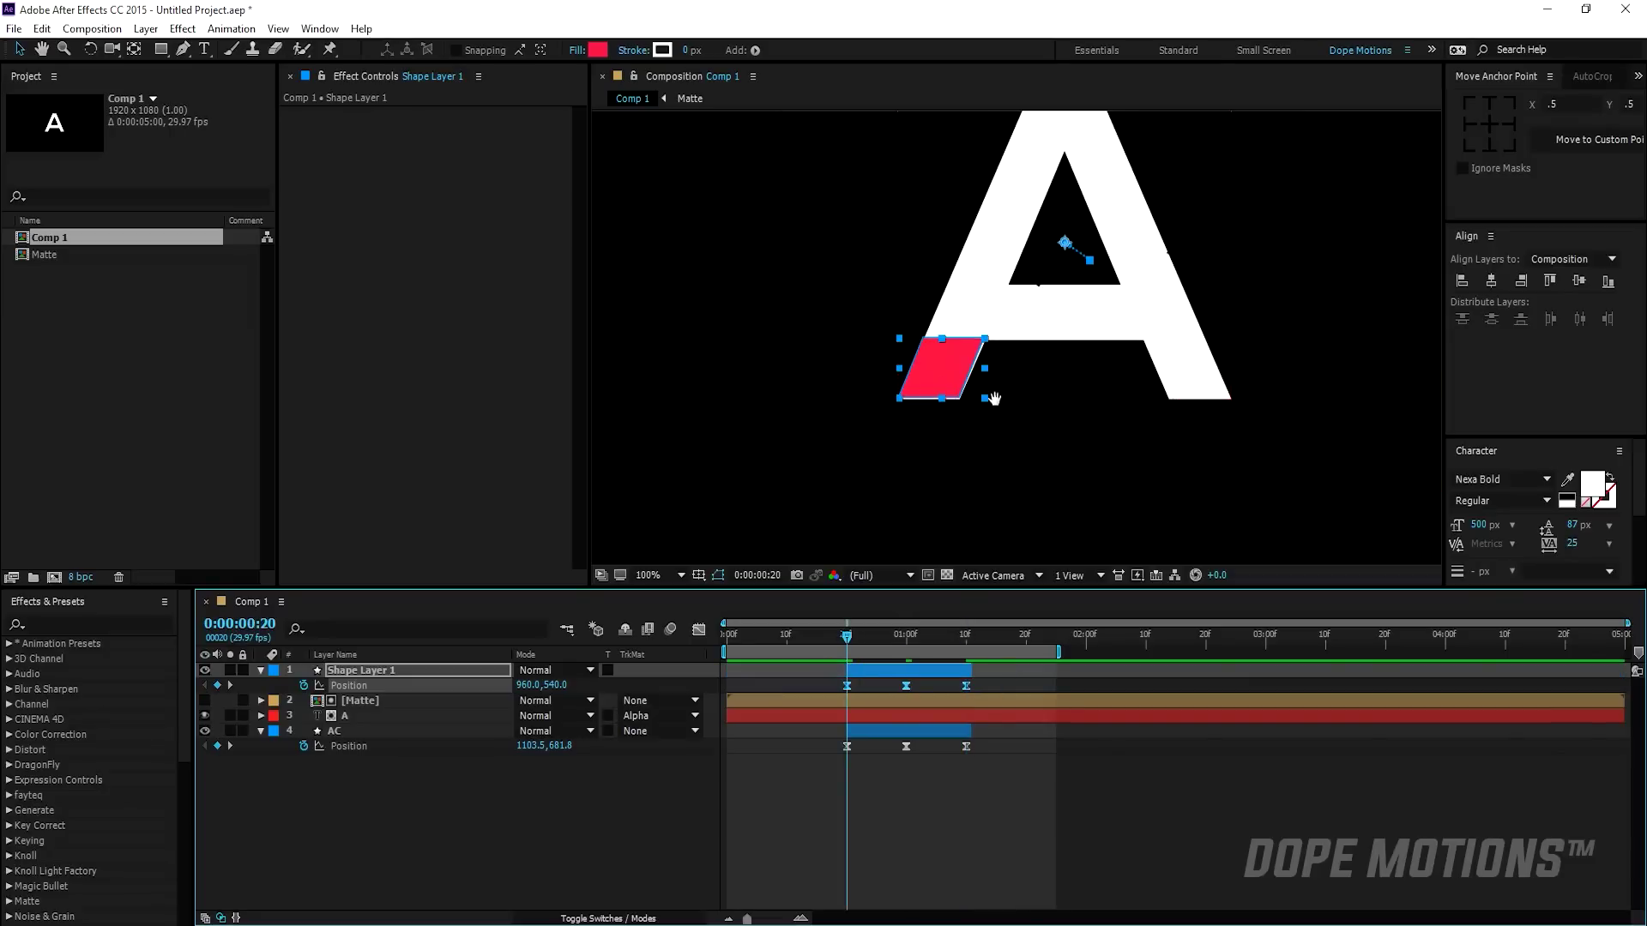
- Move Shape Layer 1 to the bottom of the layer stack, rename it AC and collapse the properties of all layers
left_click_drag(327, 671, 339, 789)
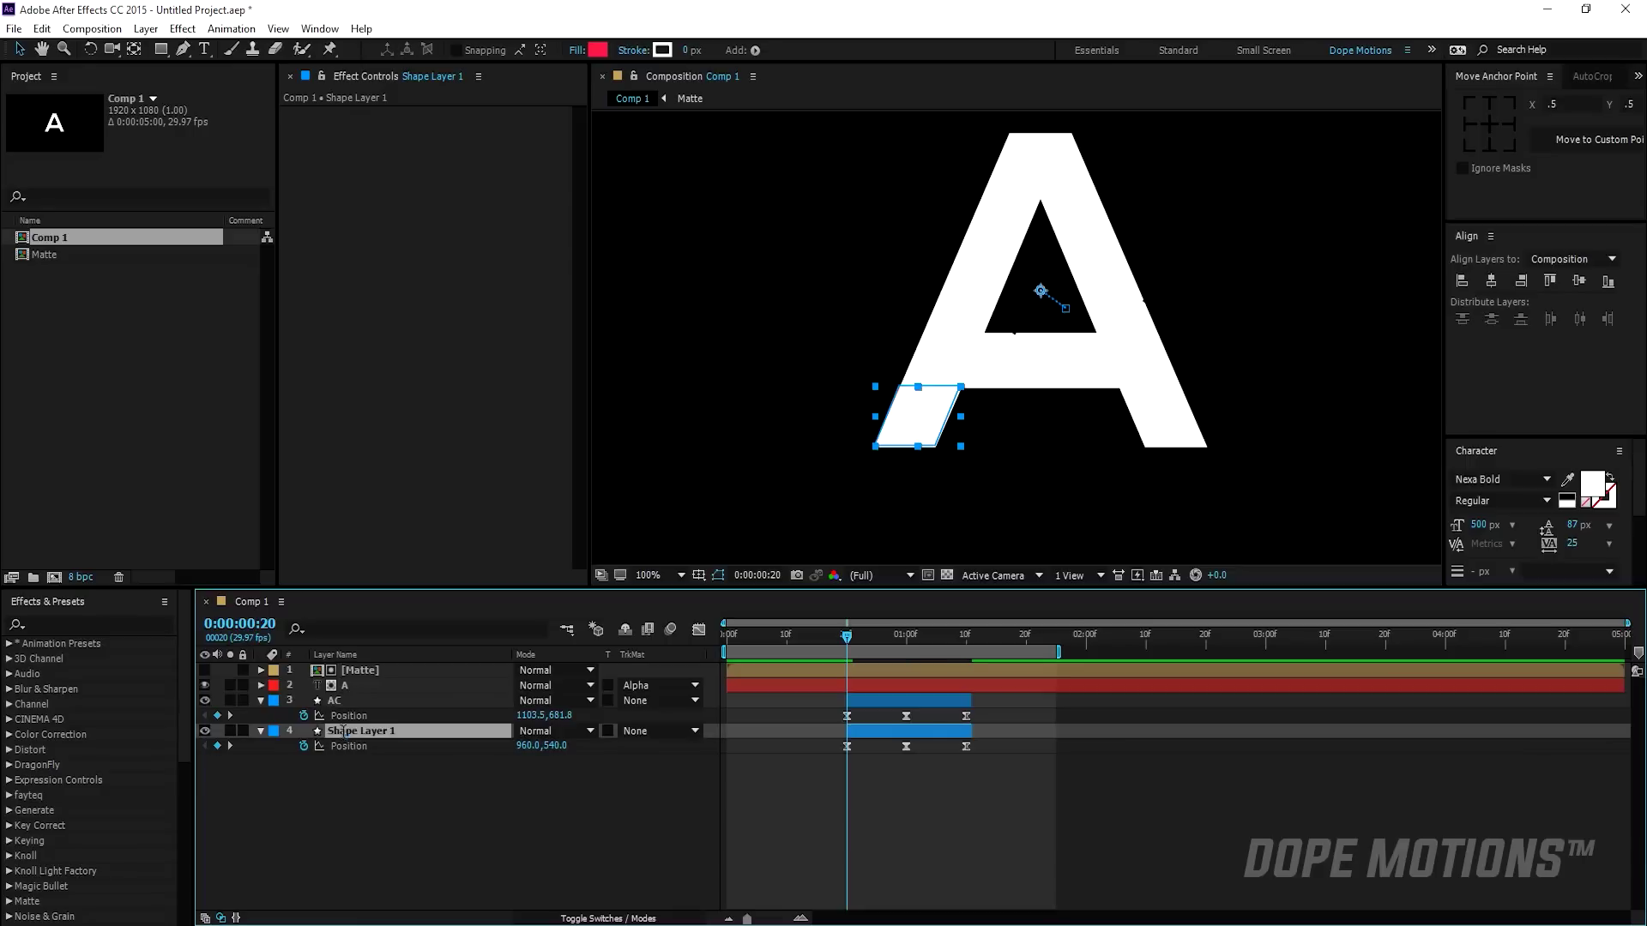
key("Return")
type("AC")
left_click(354, 789)
key("ctrl+a")
key("u")
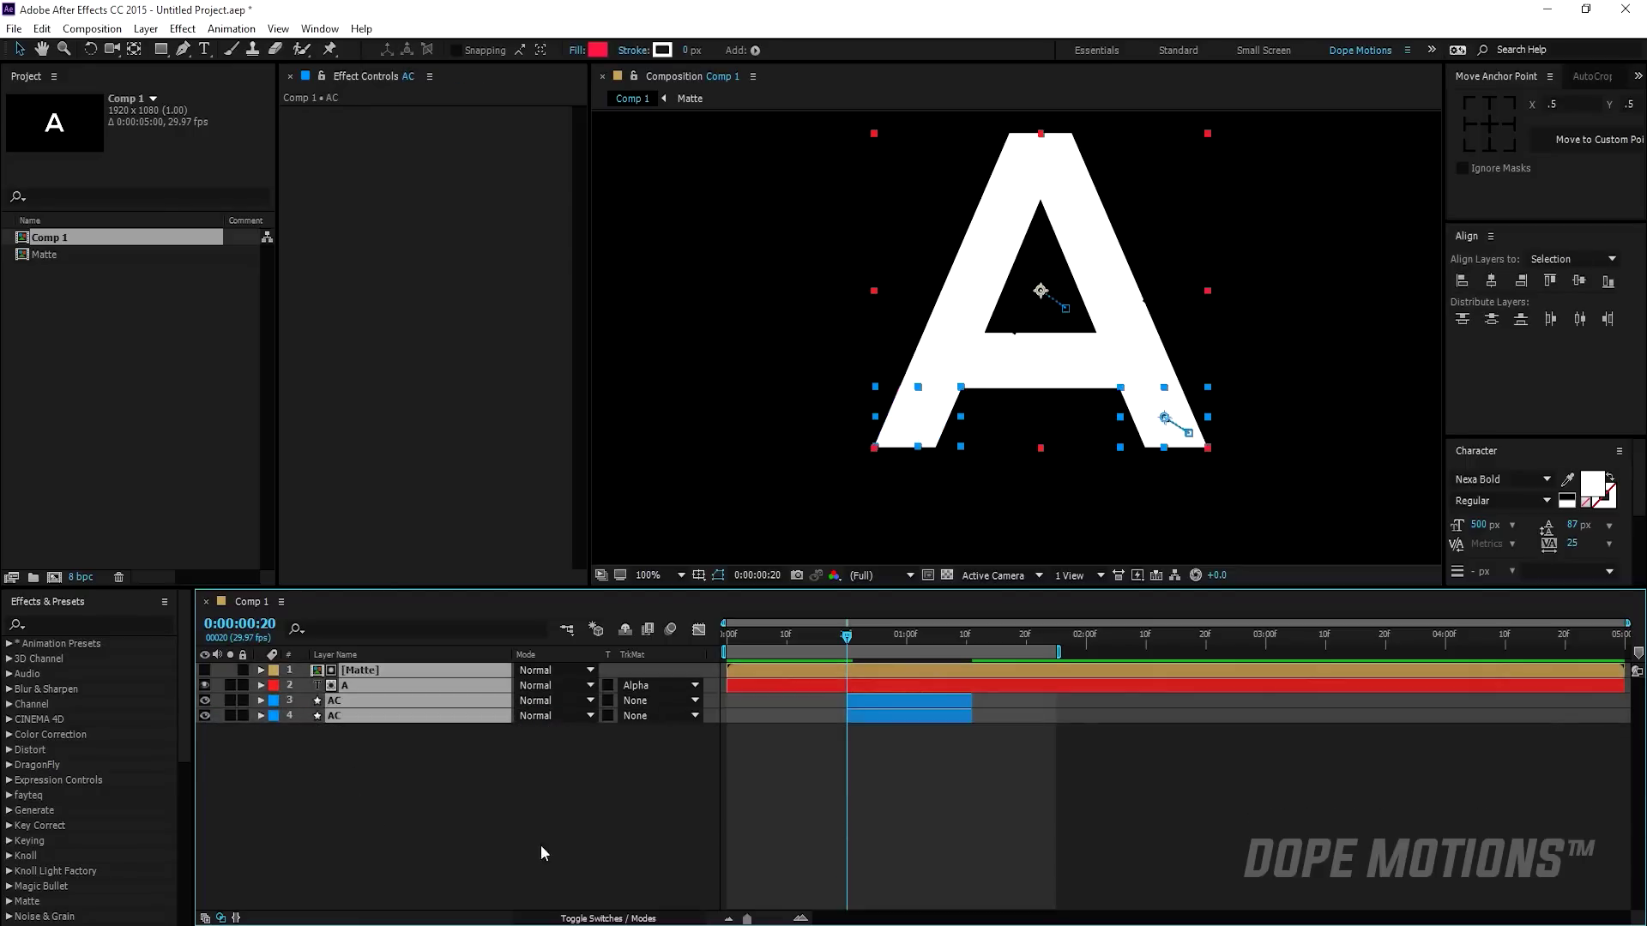
- Preview the letter animation with both red accents and stop at 0:00:00:27
left_click(793, 816)
key("space")
left_click_drag(1047, 294, 1032, 329)
key("space")
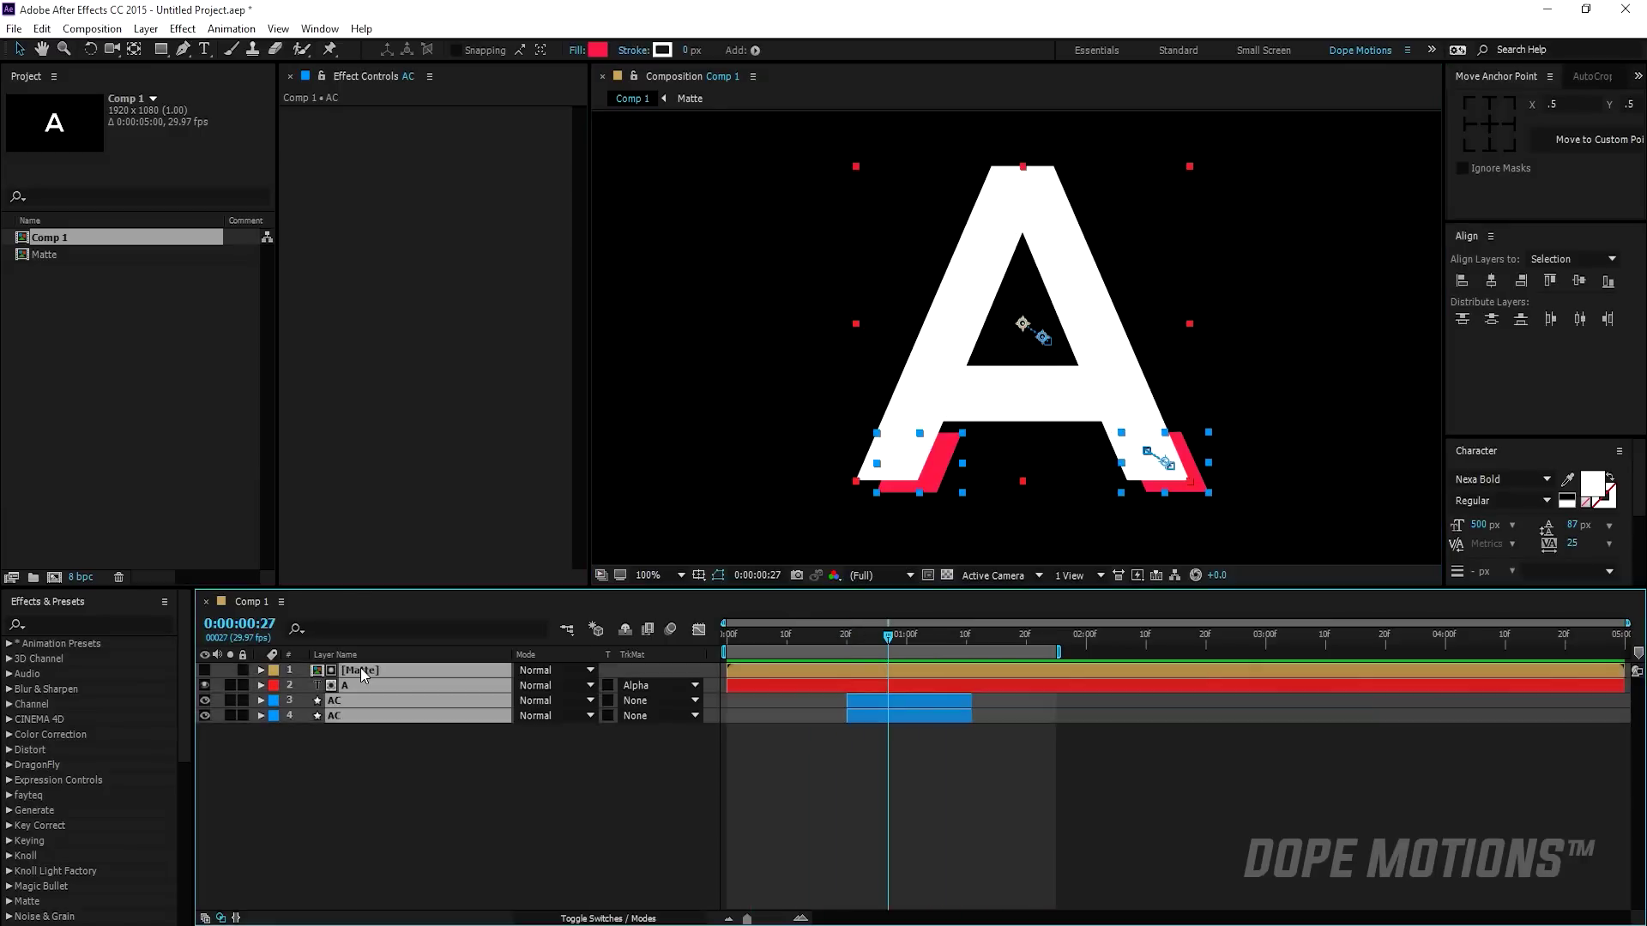
- Pre-compose all four layers into a new composition named Main_A, moving all attributes into it
right_click(360, 670)
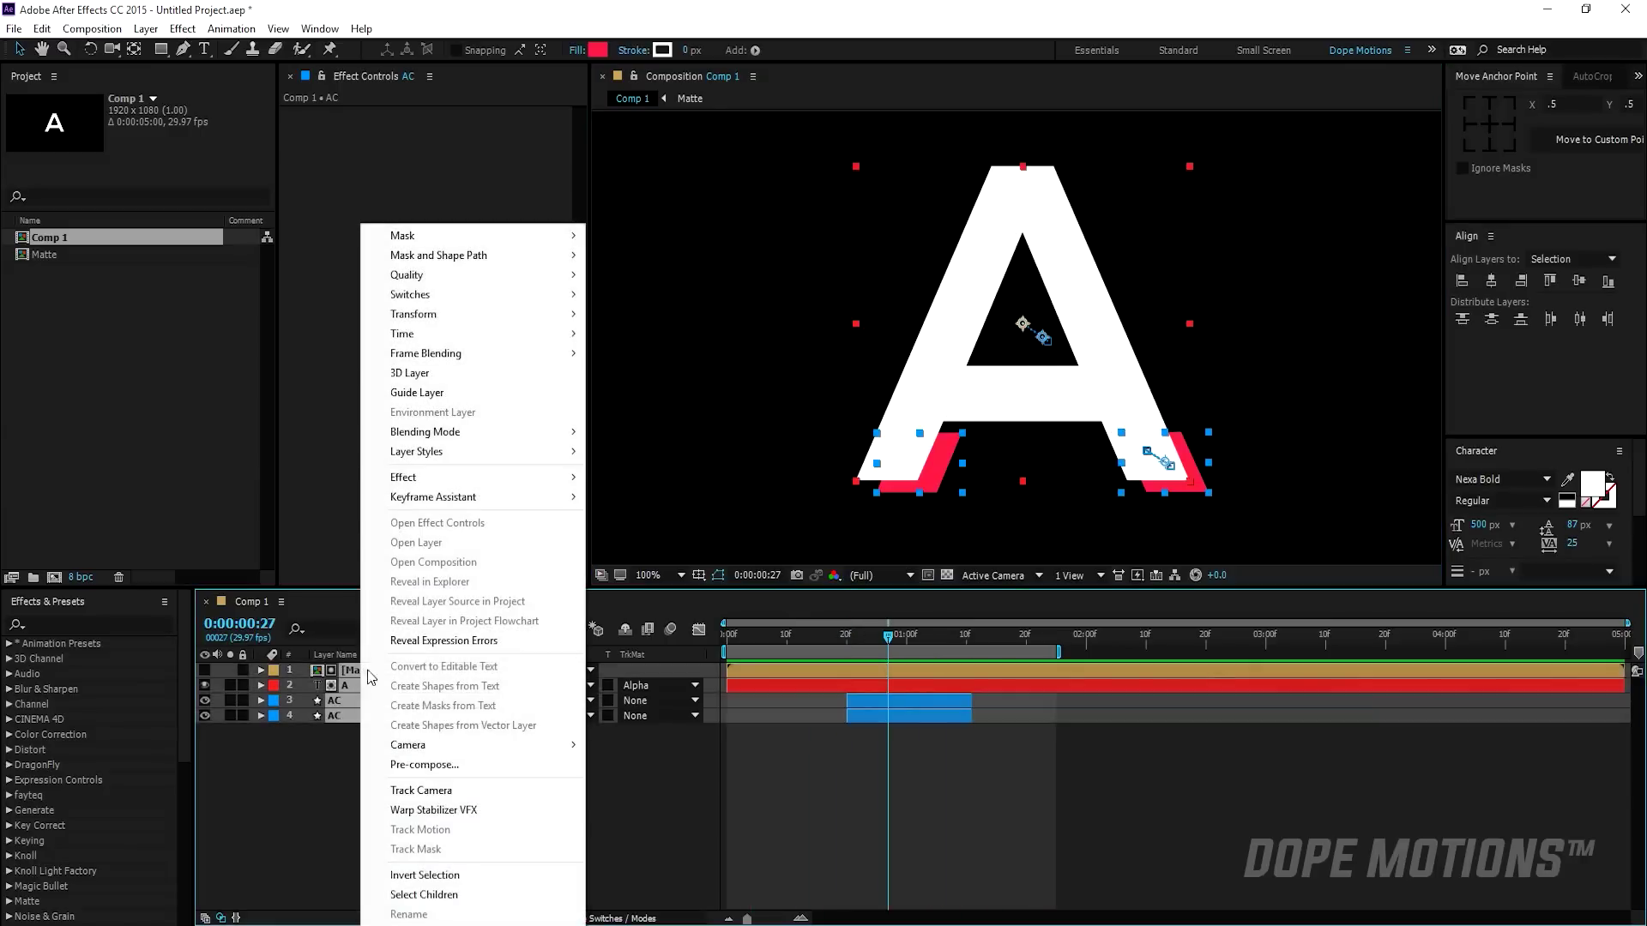
left_click(429, 764)
type("Main_A")
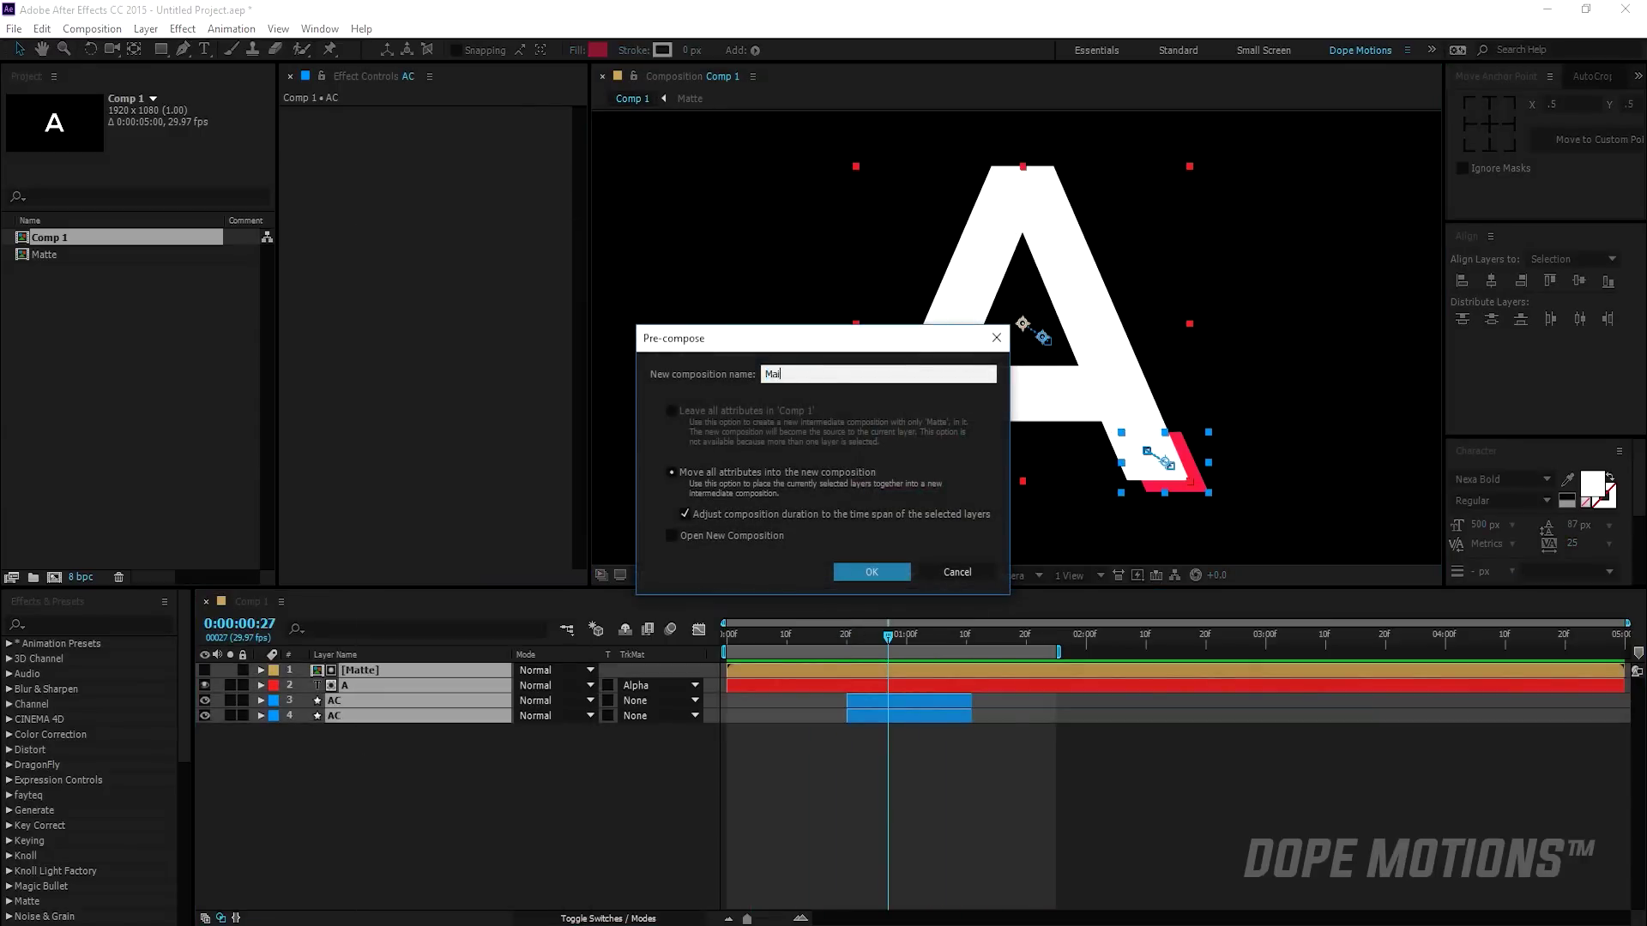
left_click(856, 576)
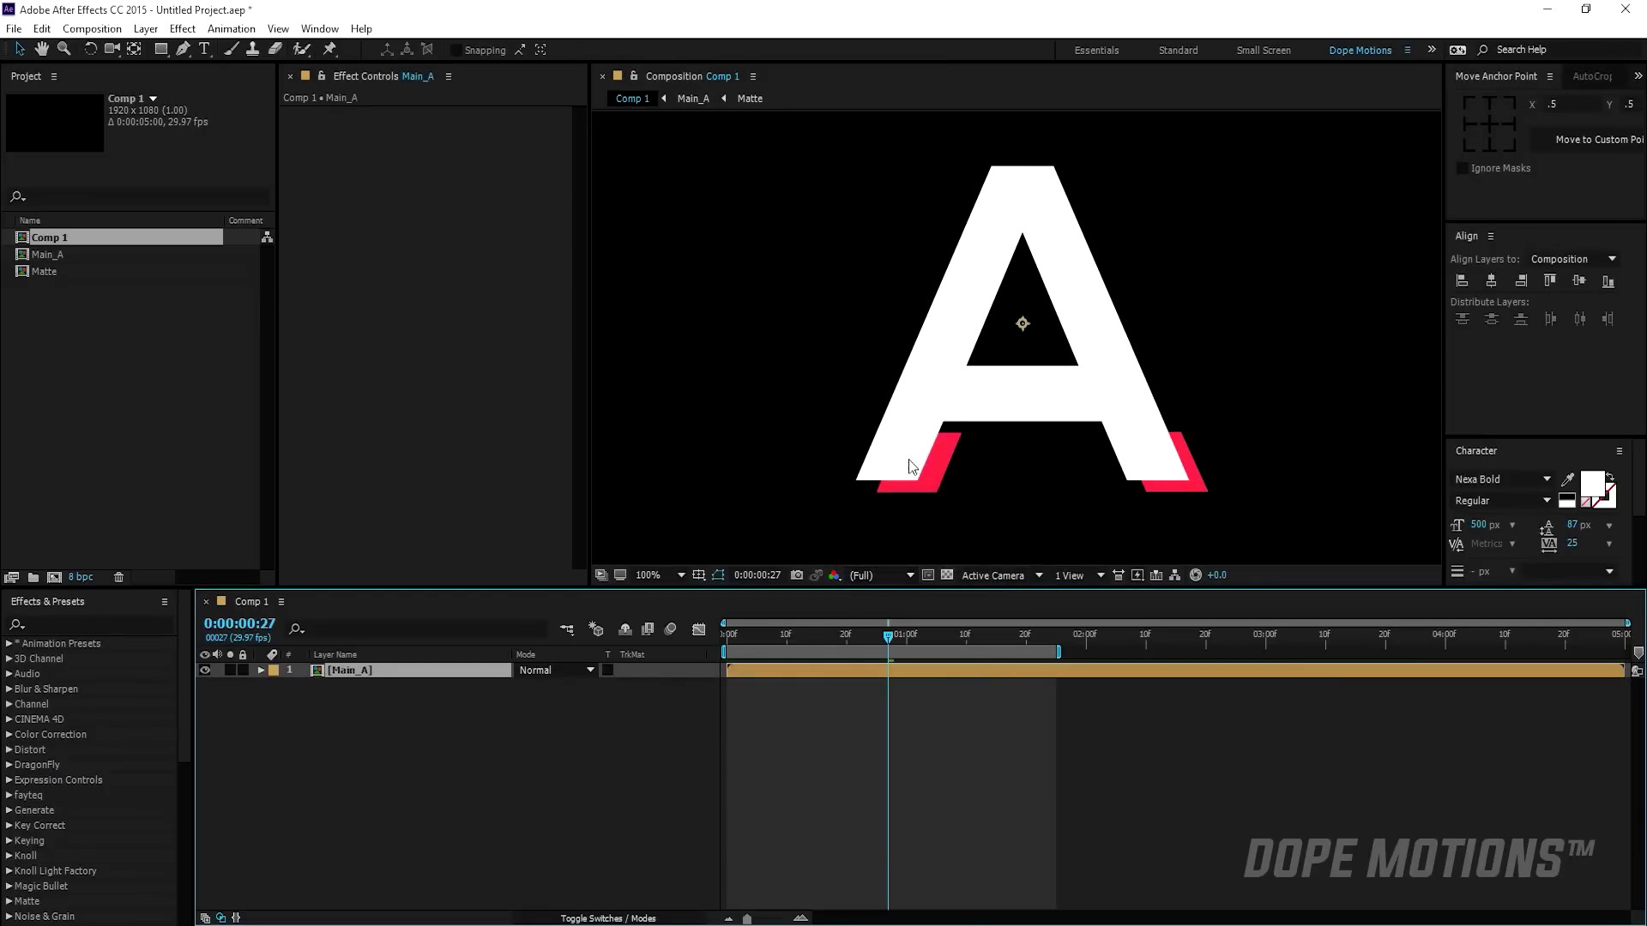
key("comma")
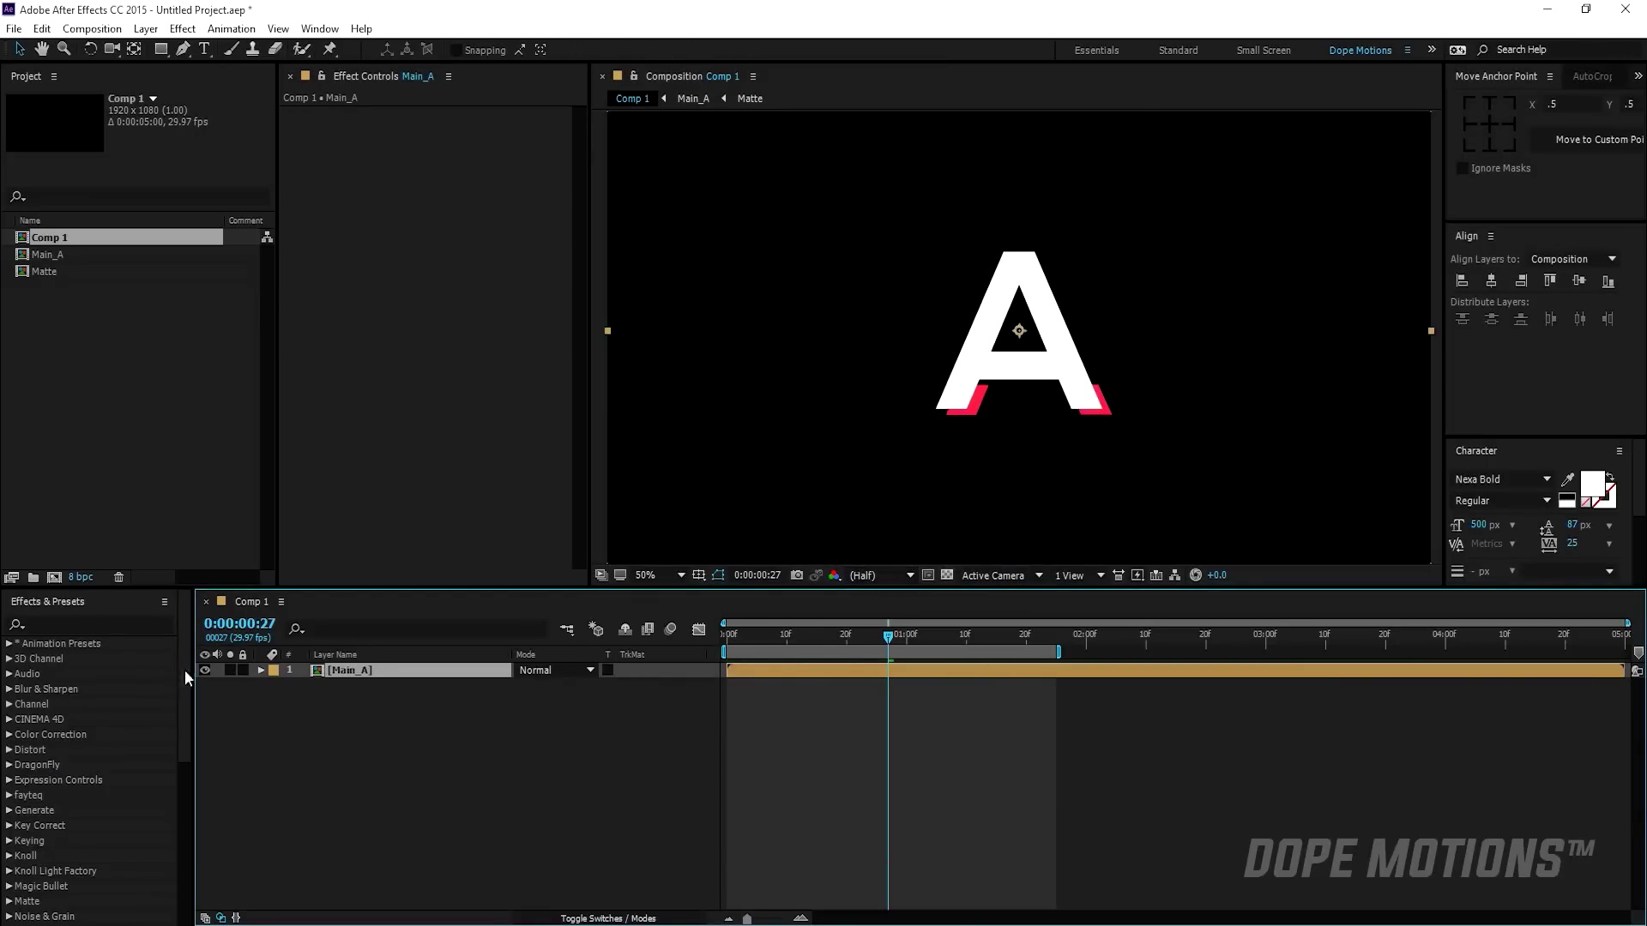
key("period")
key("period")
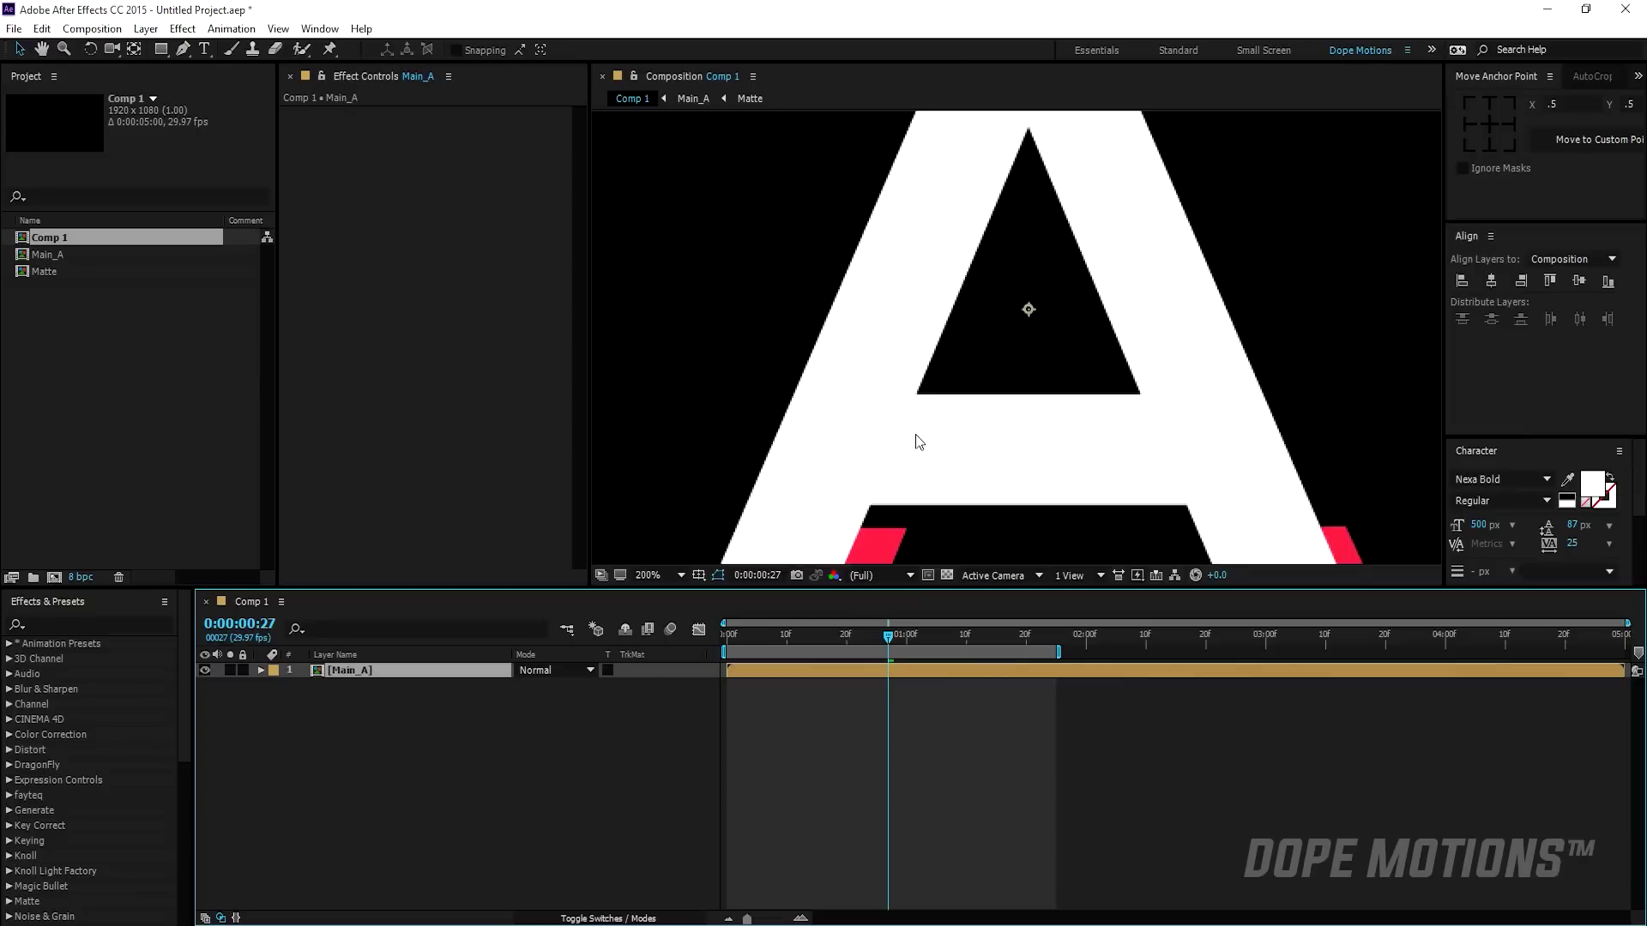
key("comma")
key("comma")
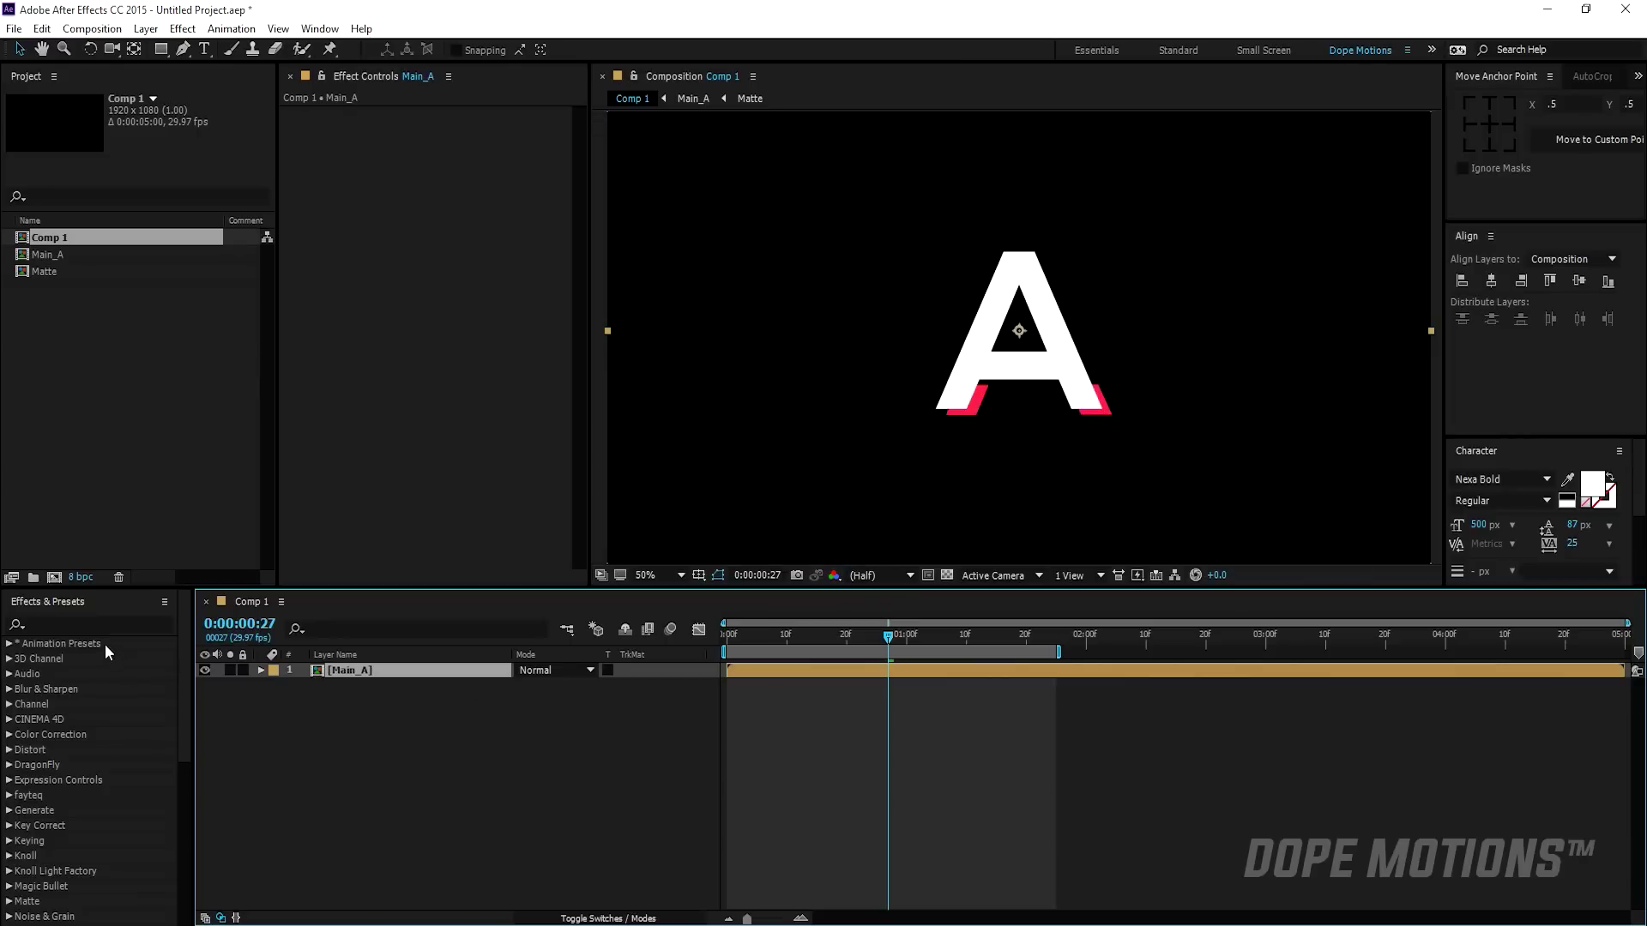
- Apply the Fill effect to the Main_A layer and set its color to white, FFFFFF
left_click(92, 621)
type("fill")
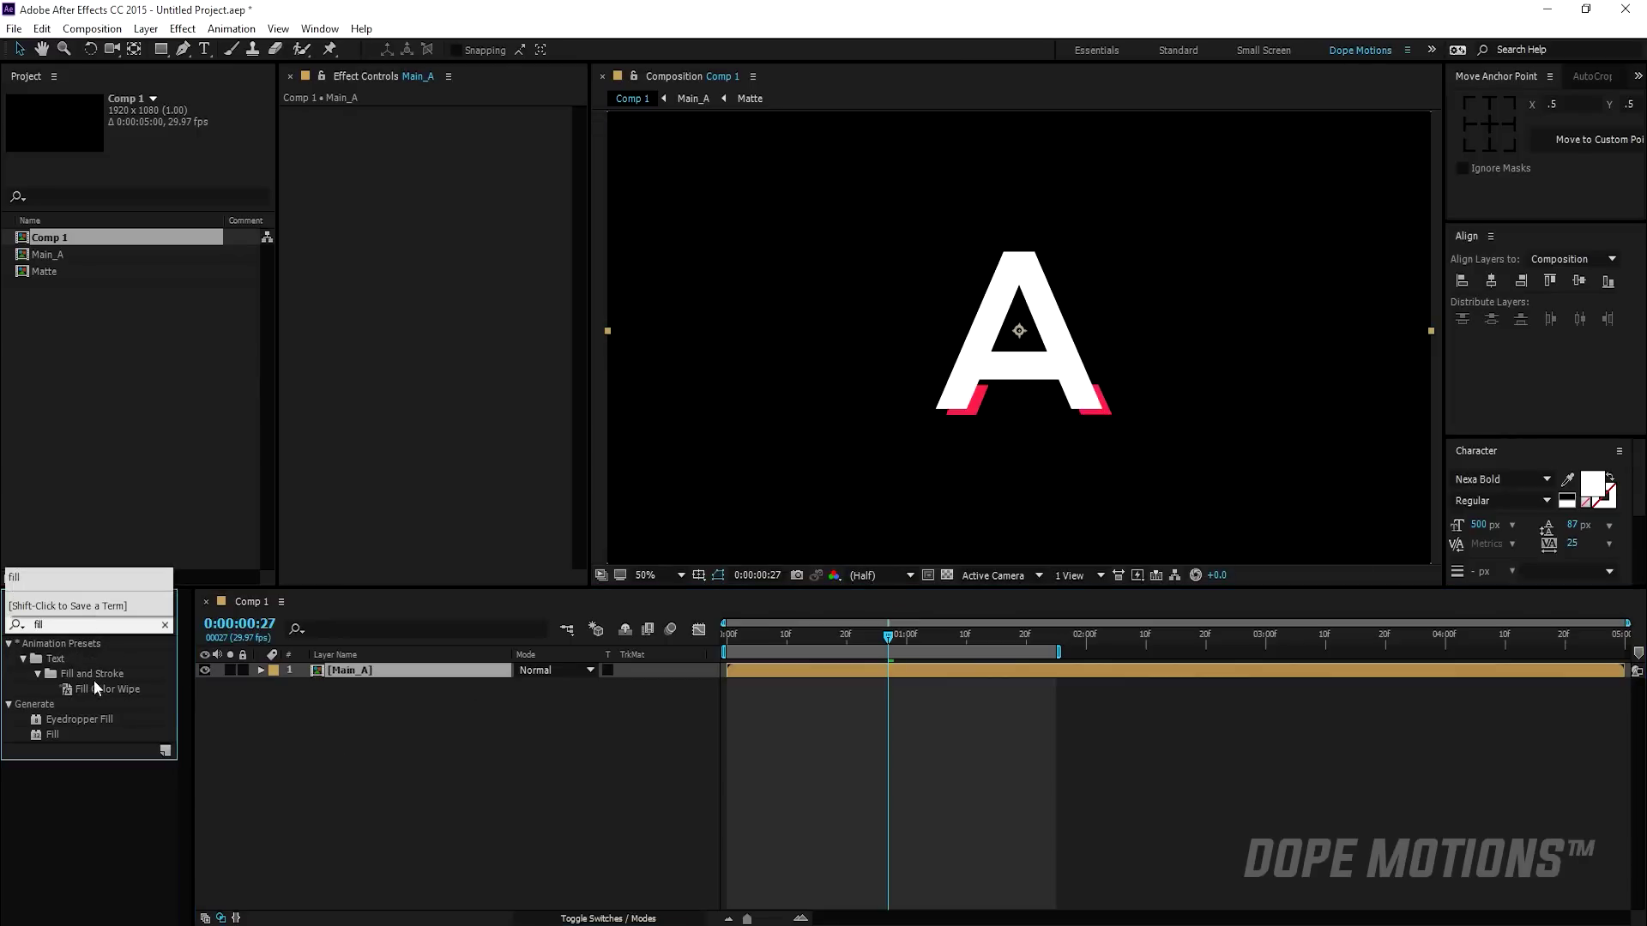
double_click(60, 729)
left_click(459, 162)
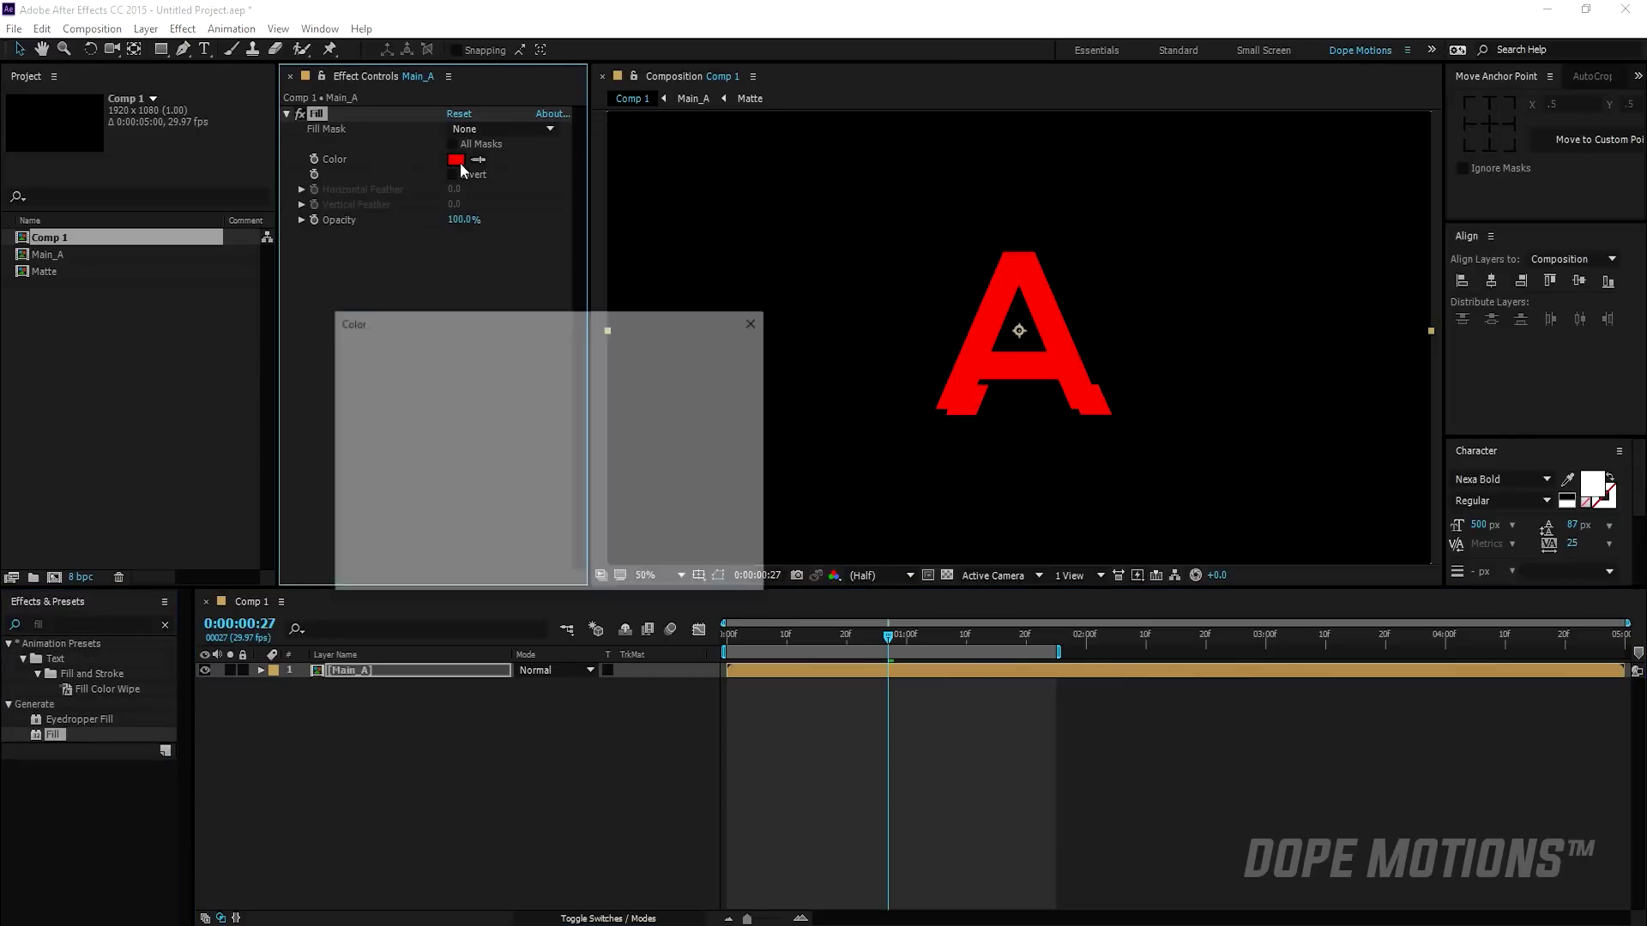
left_click_drag(358, 420, 346, 353)
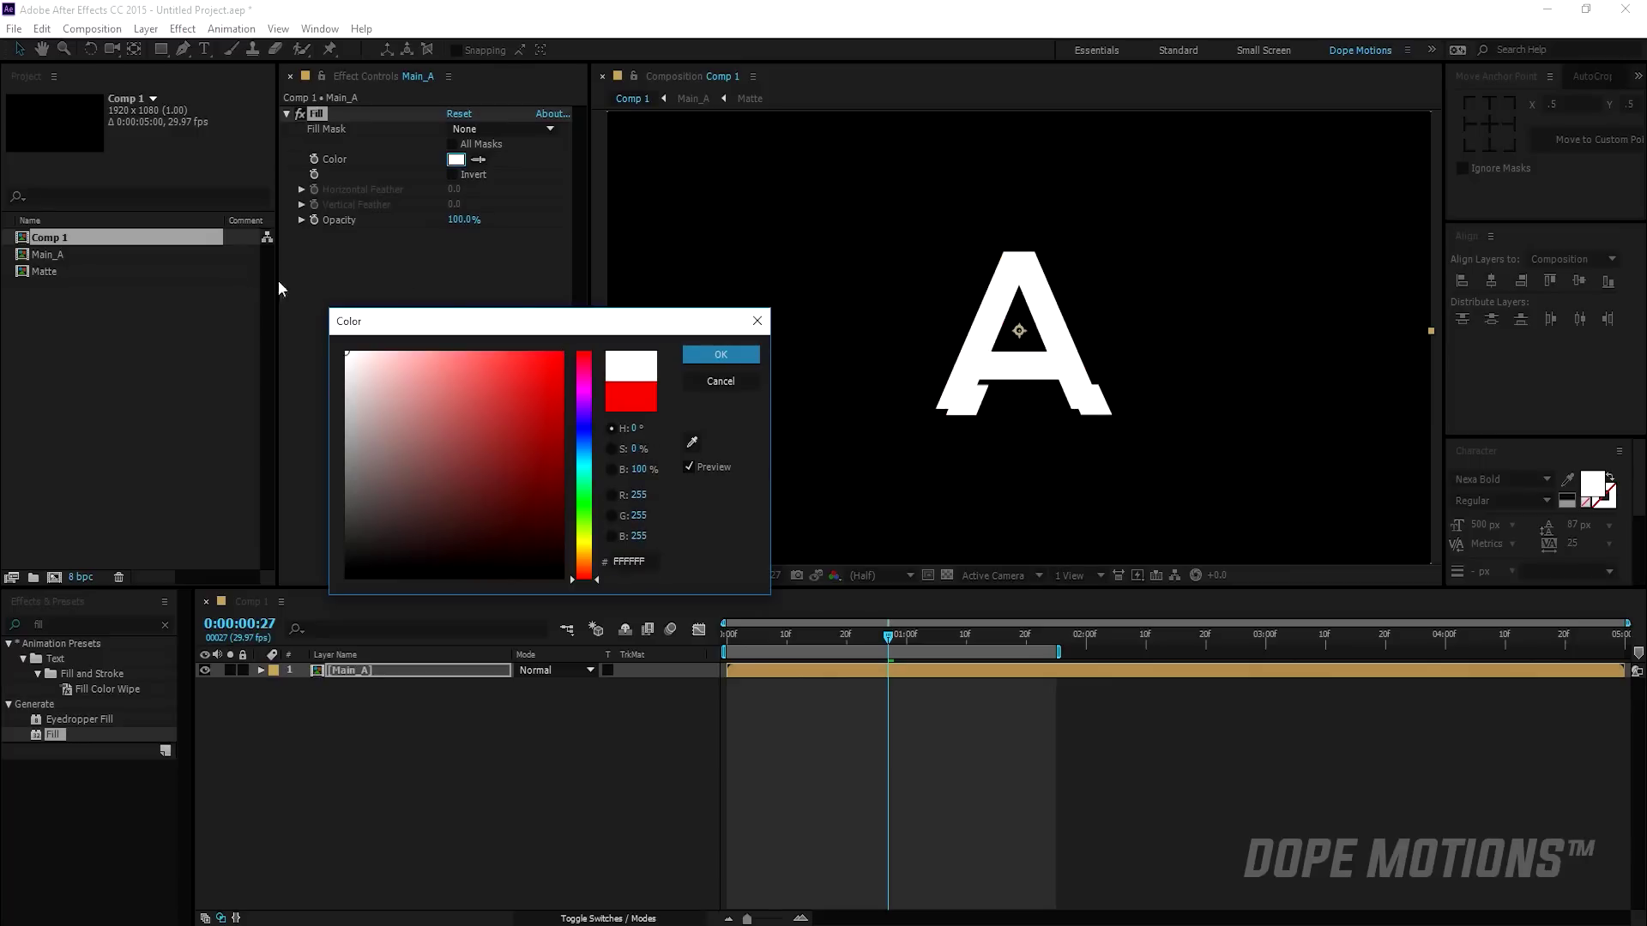
left_click(719, 354)
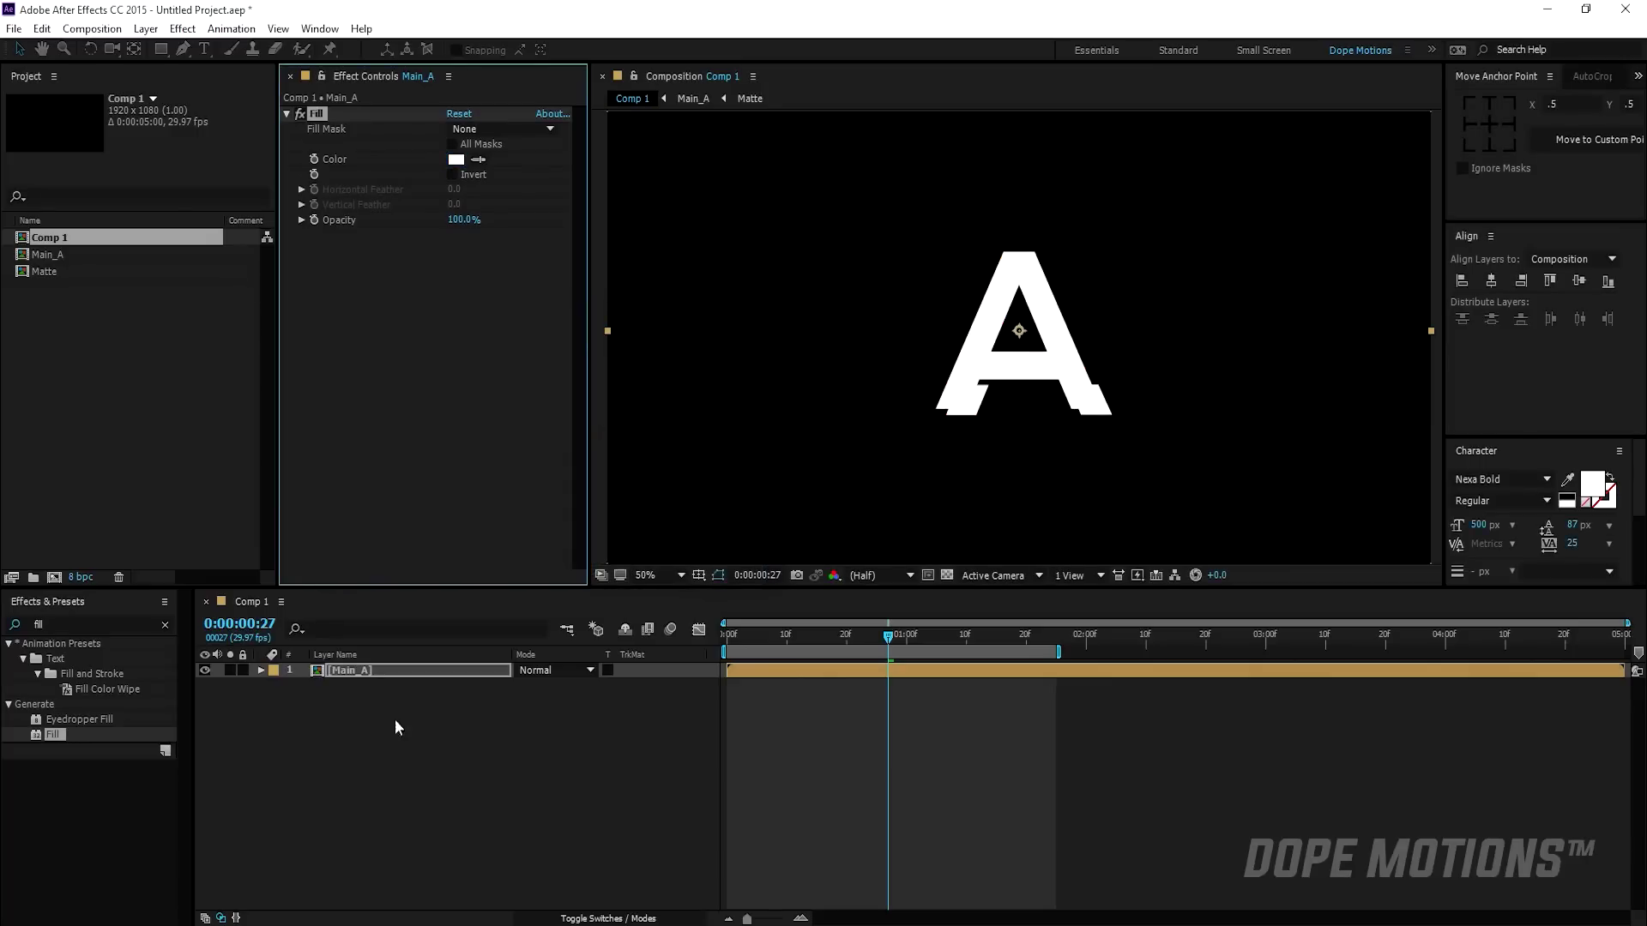
- Duplicate the Main_A layer twice to make a stack of three copies
left_click(357, 671)
key("ctrl+d")
key("ctrl+d")
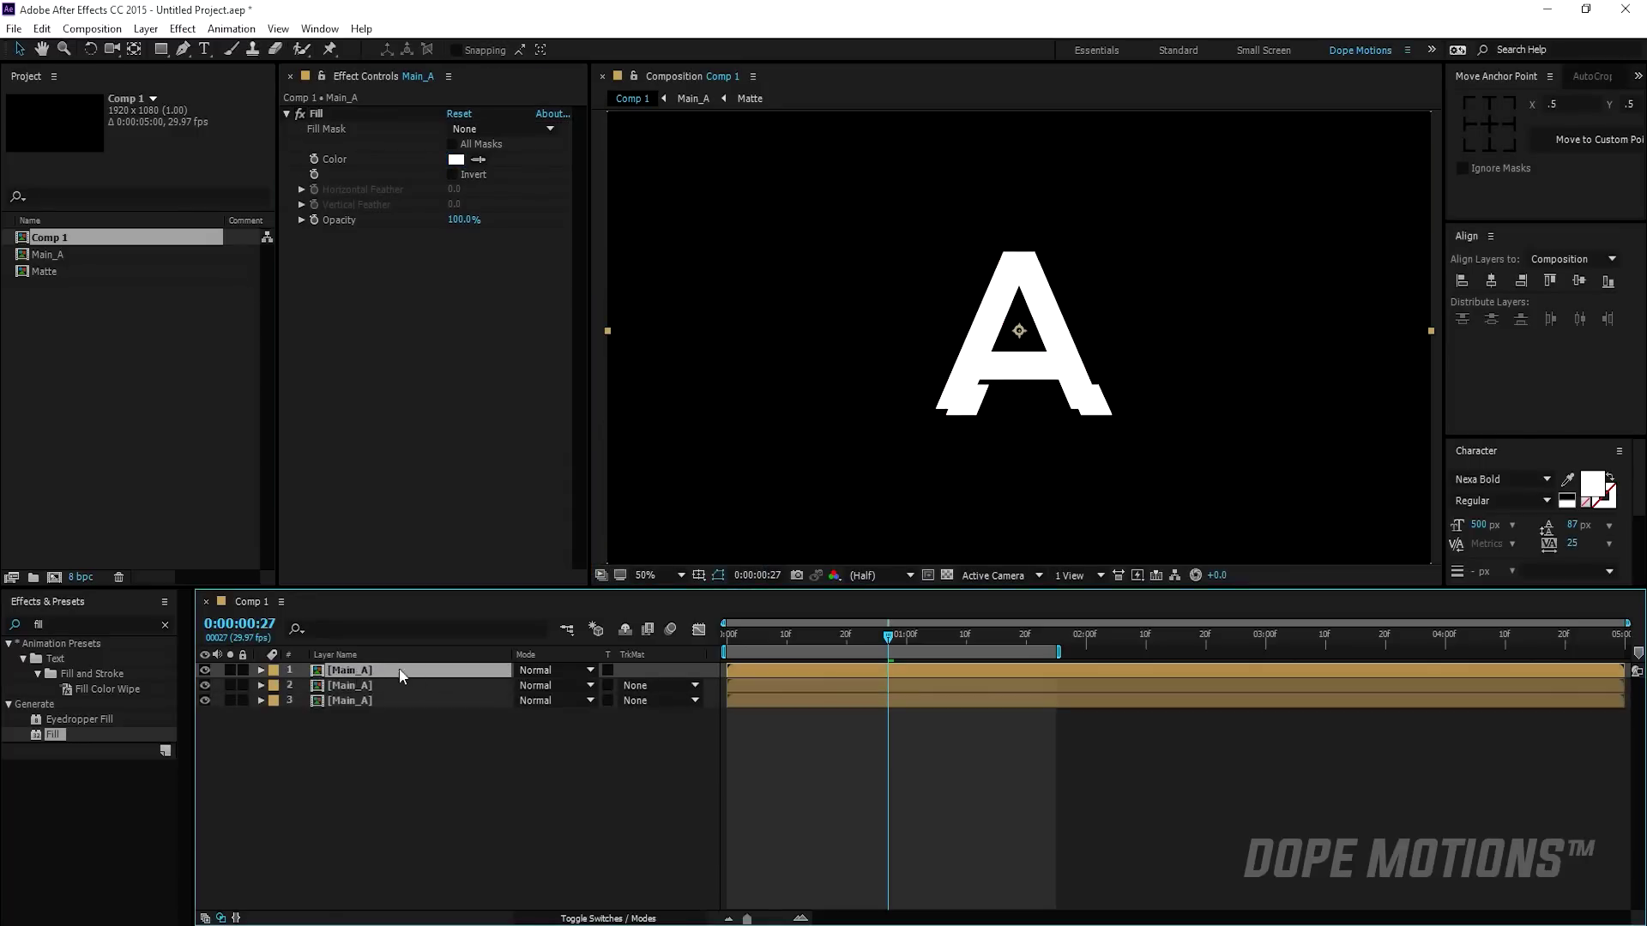
- Stagger the Main_A copies in time, starting the middle layer at frame 5 and the top layer at frame 10
scroll(819, 751, "up", 2)
key("space")
left_click_drag(948, 756, 1194, 751)
scroll(1140, 758, "down", 1)
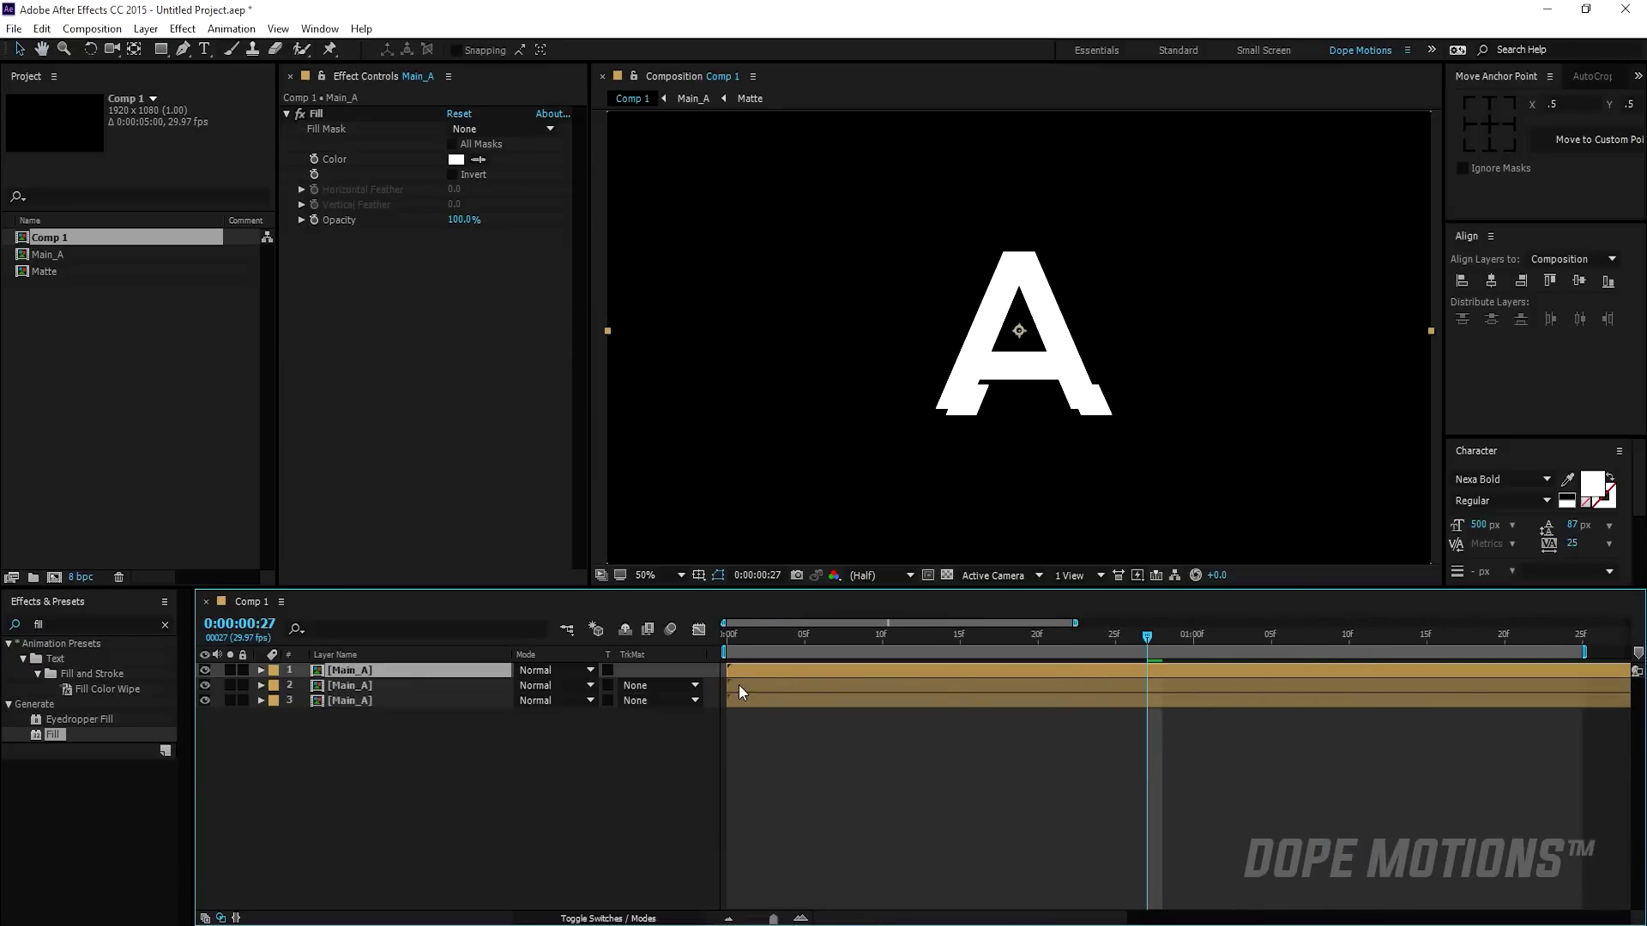
left_click_drag(767, 685, 969, 672)
left_click(892, 728)
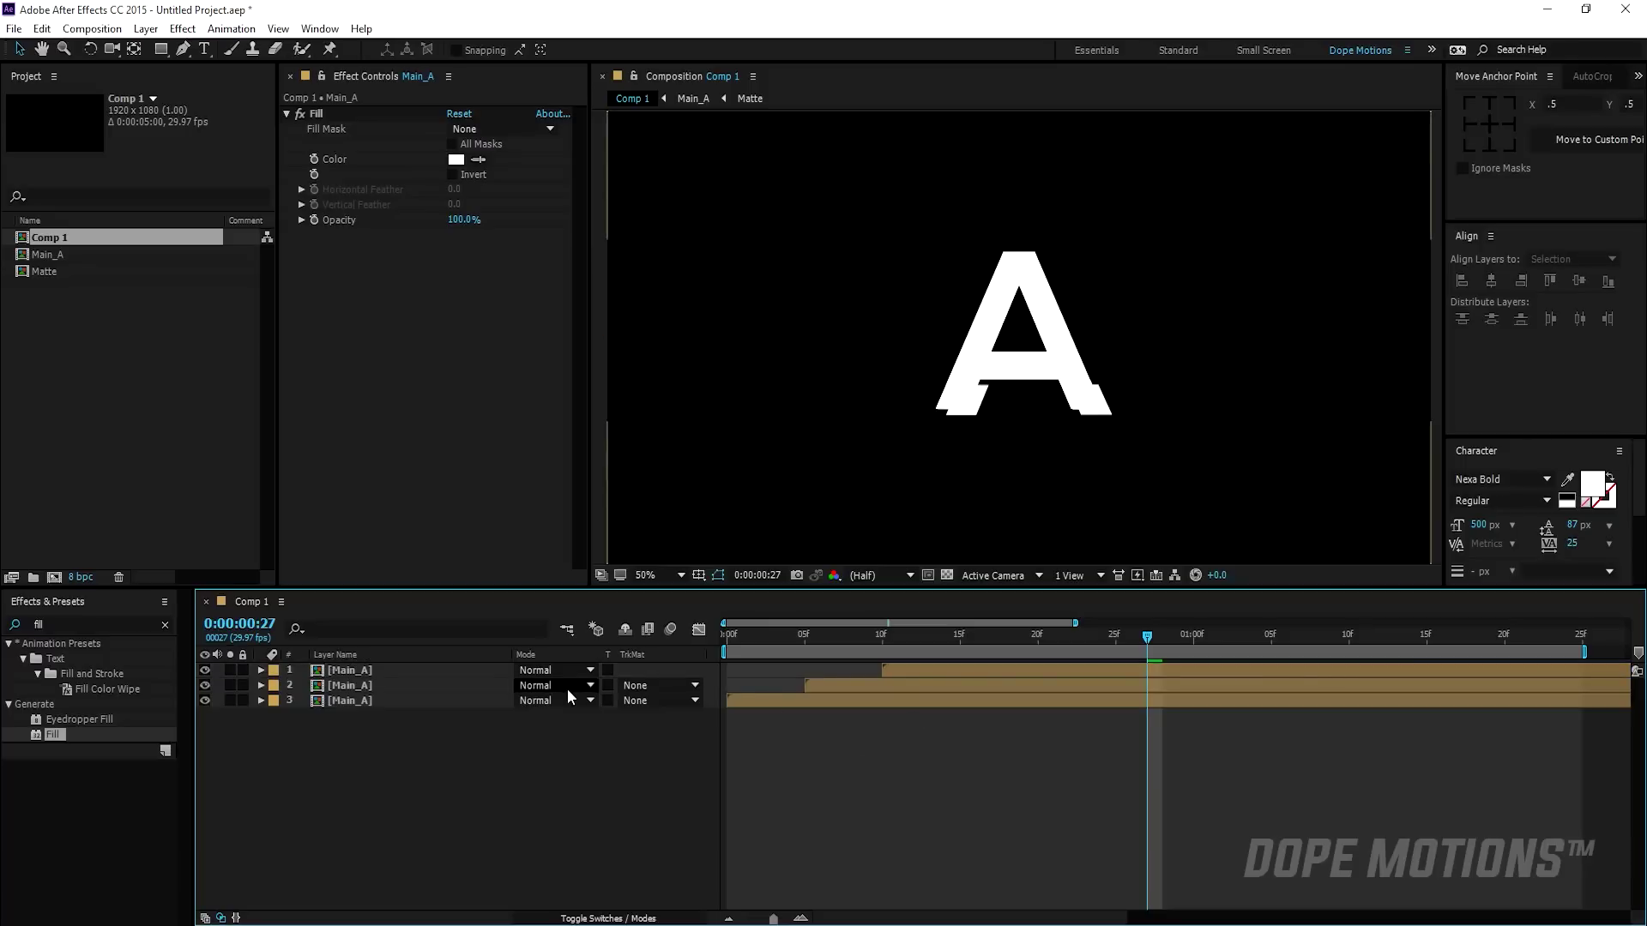
- Set the Fill color of the middle Main_A layer to blue, 2779F3
left_click(377, 685)
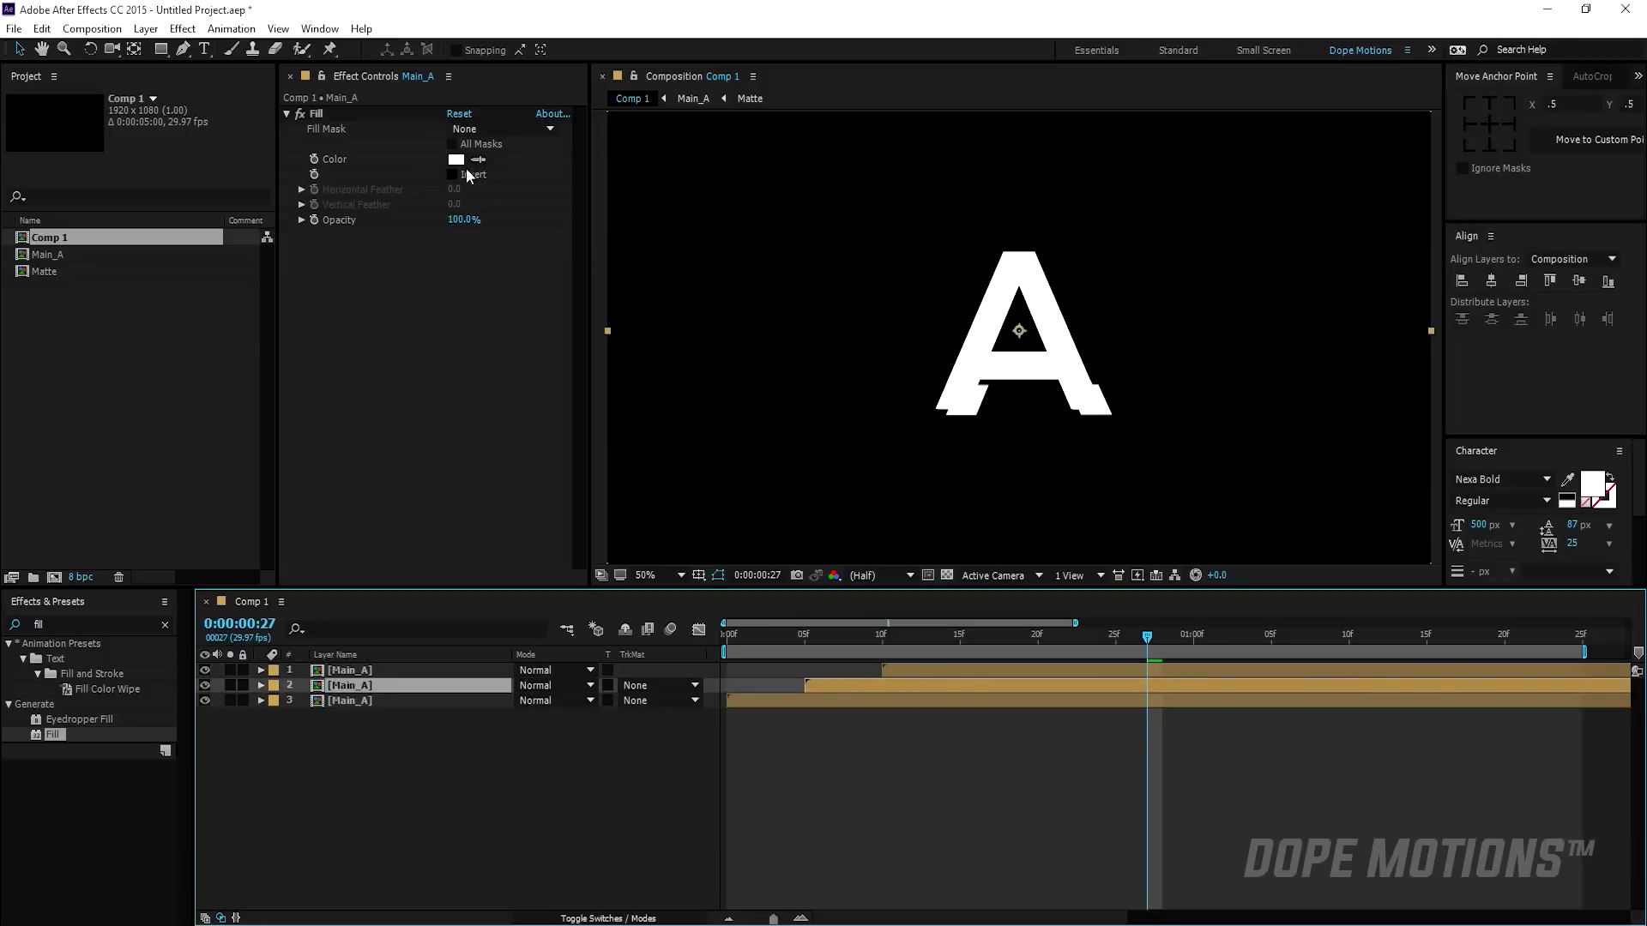
left_click(457, 161)
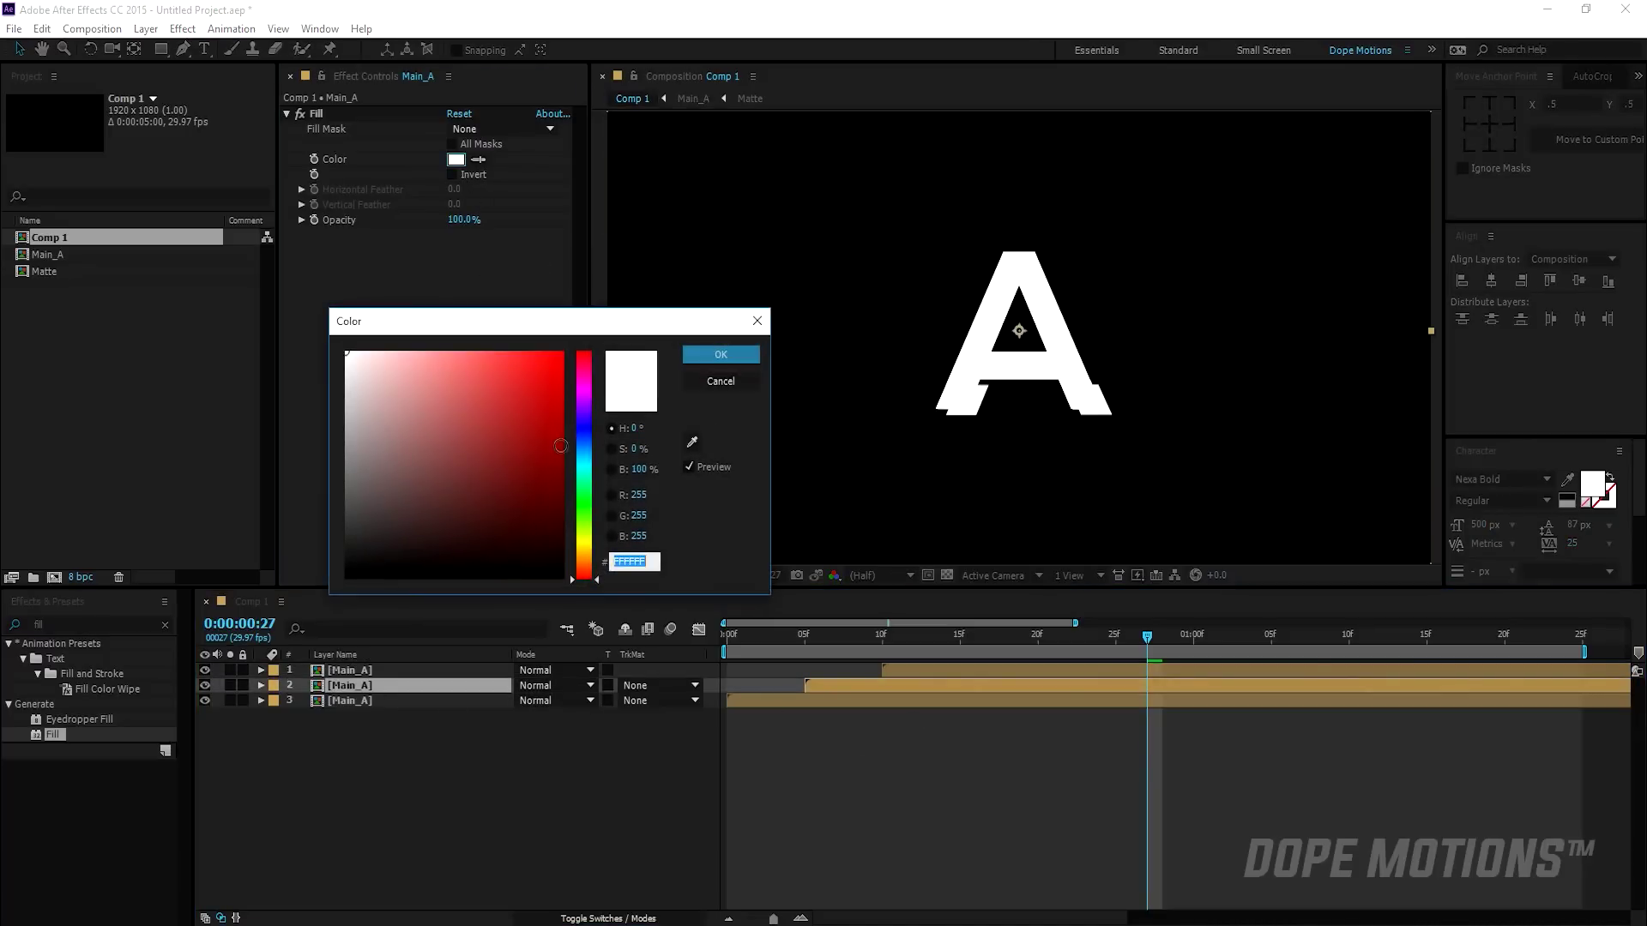
left_click_drag(583, 462, 586, 444)
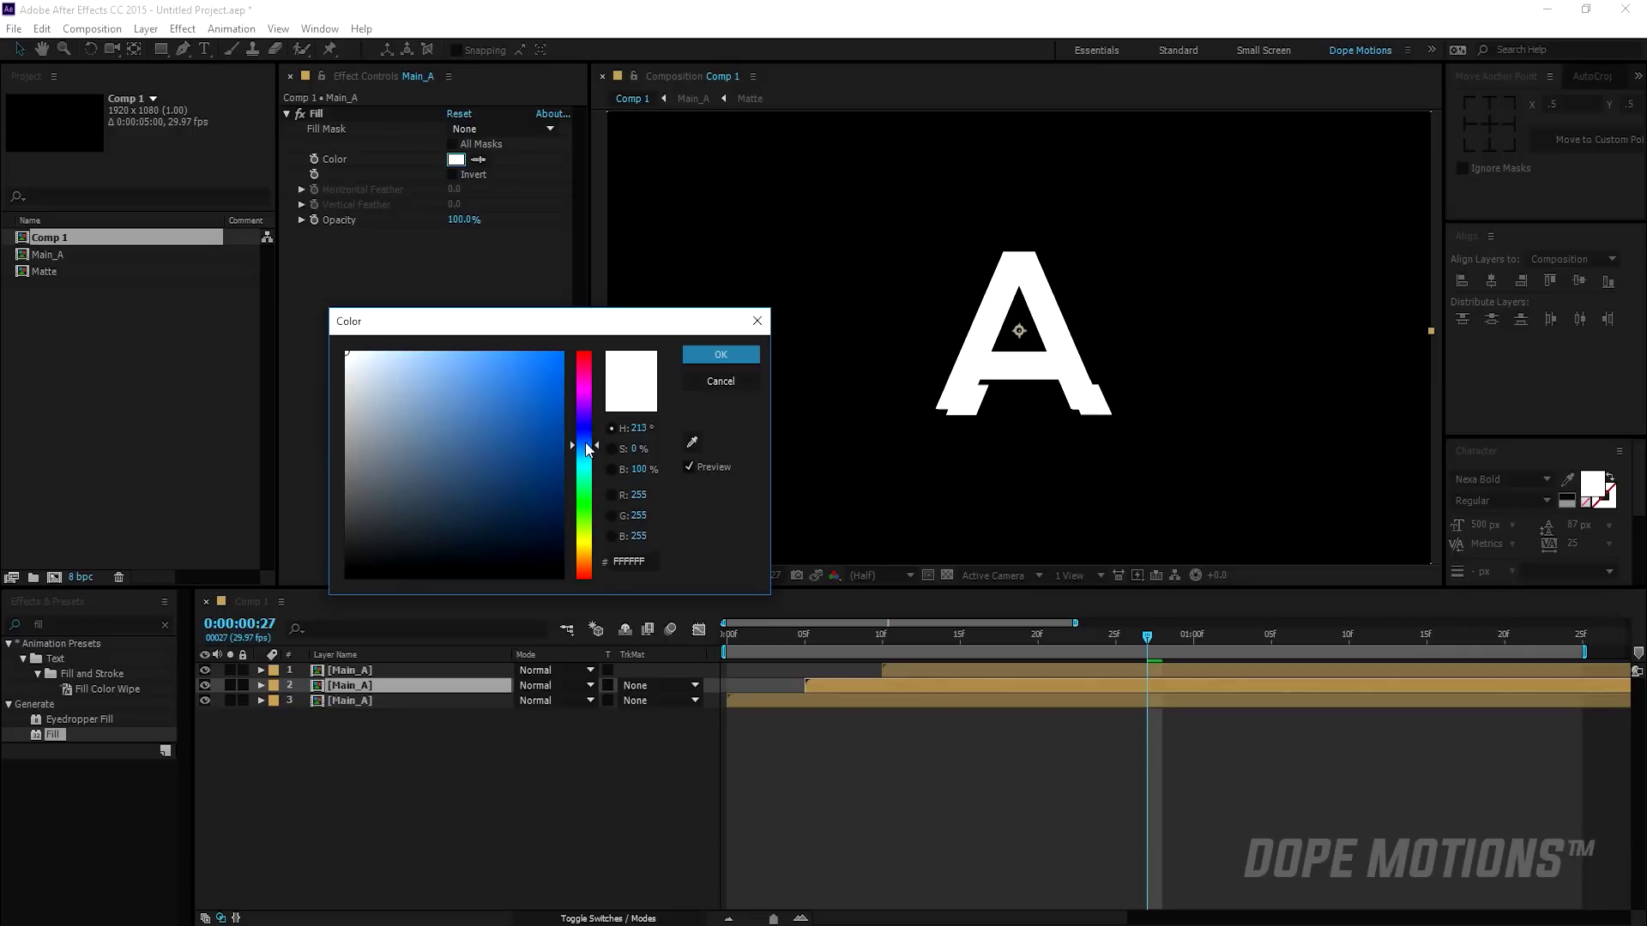
mouse_move(538, 394)
left_mouse_down()
mouse_move(555, 358)
mouse_move(529, 362)
left_mouse_up()
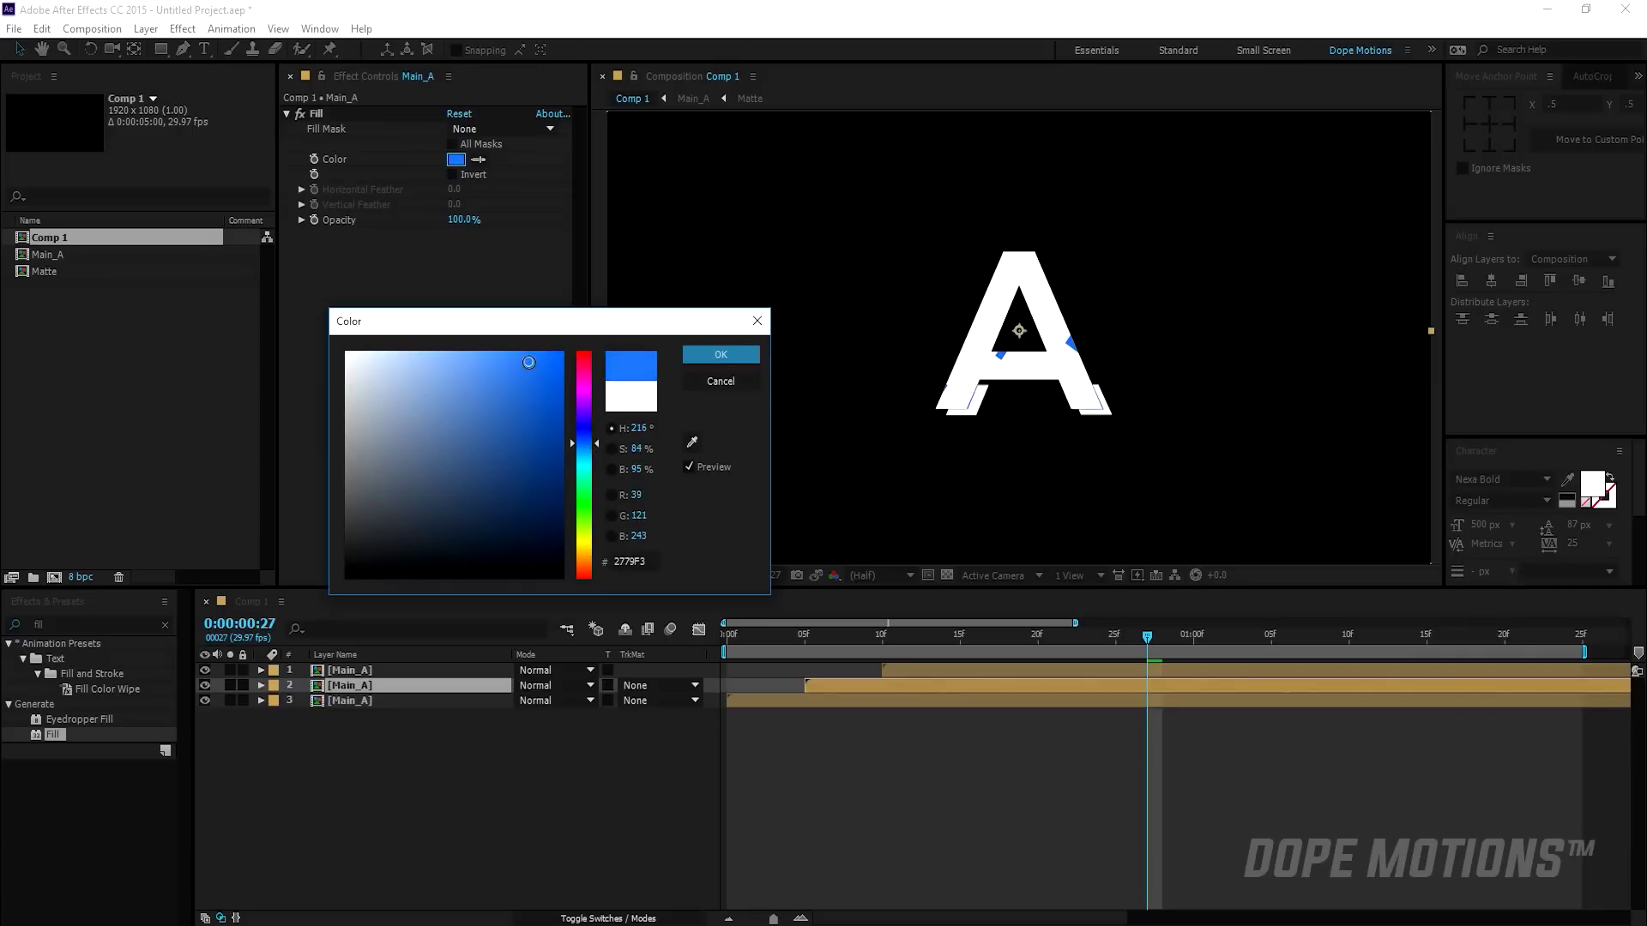
left_click(742, 352)
- Set the Fill color of the bottom Main_A layer to red, F01E37
left_click(374, 693)
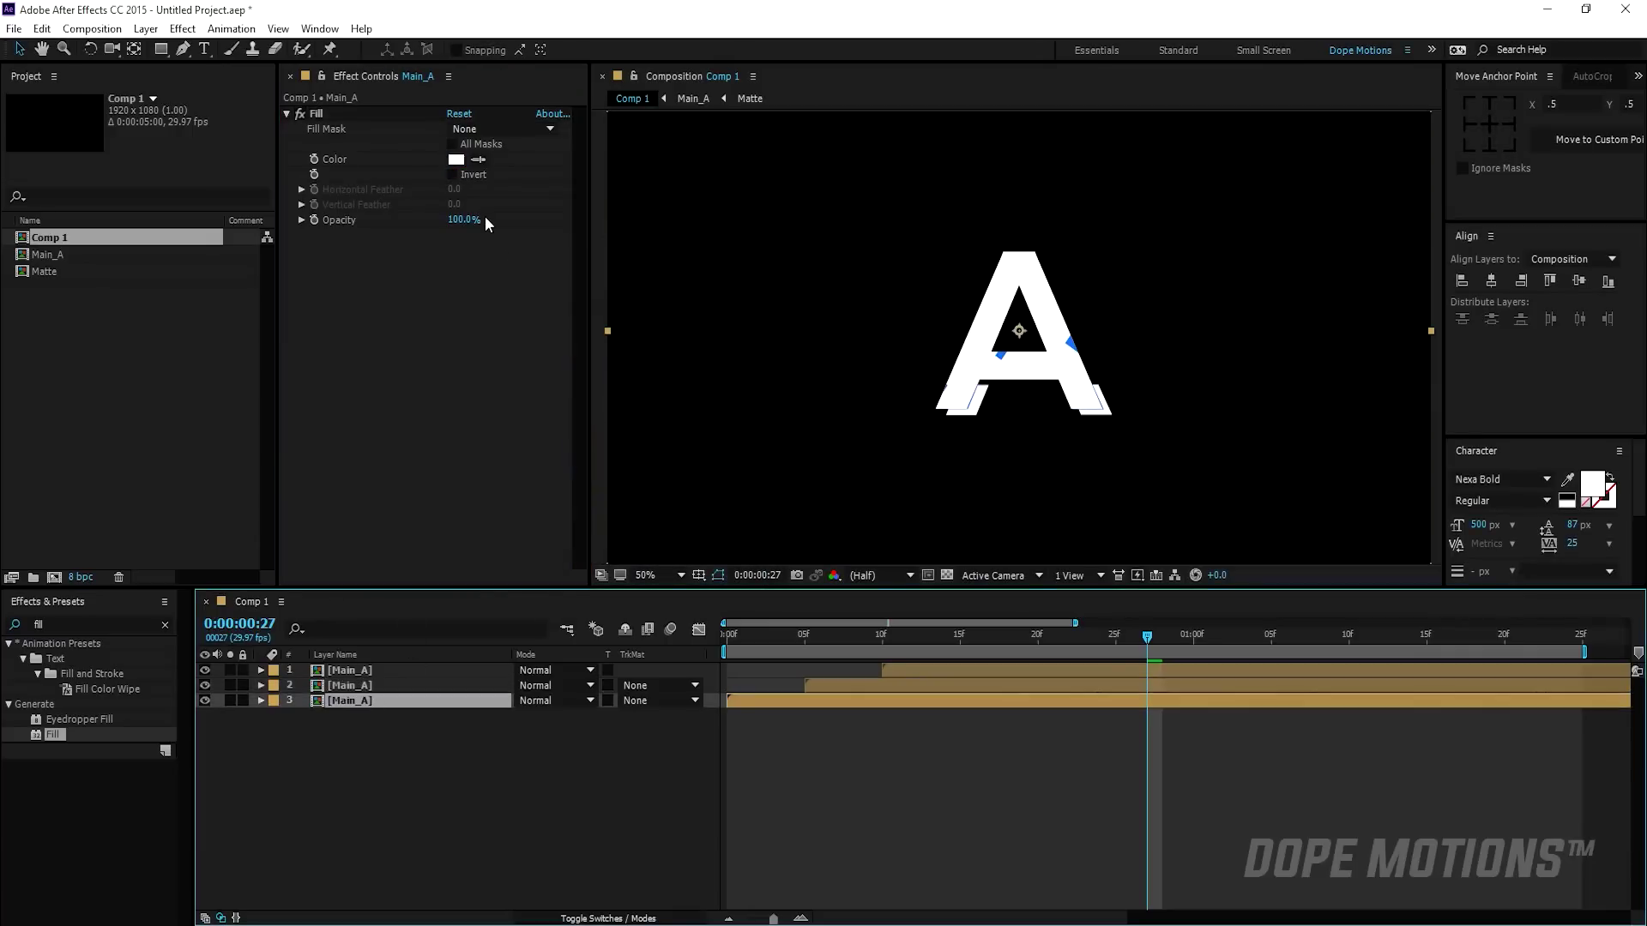
left_click(455, 160)
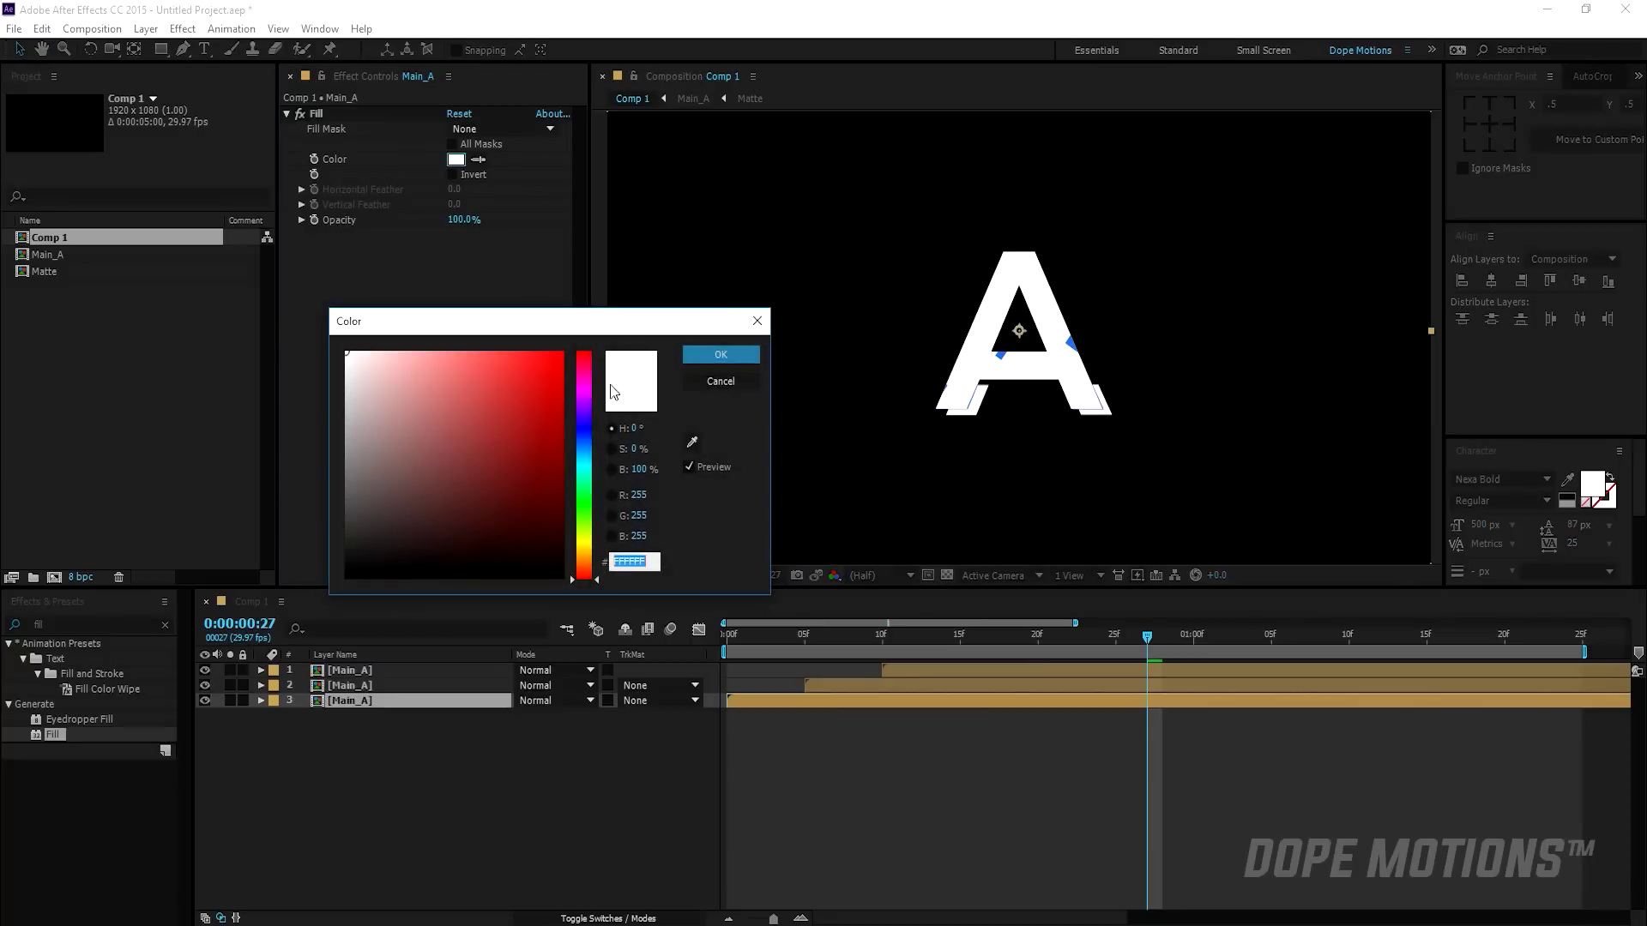
left_click_drag(593, 364, 589, 355)
left_click(536, 365)
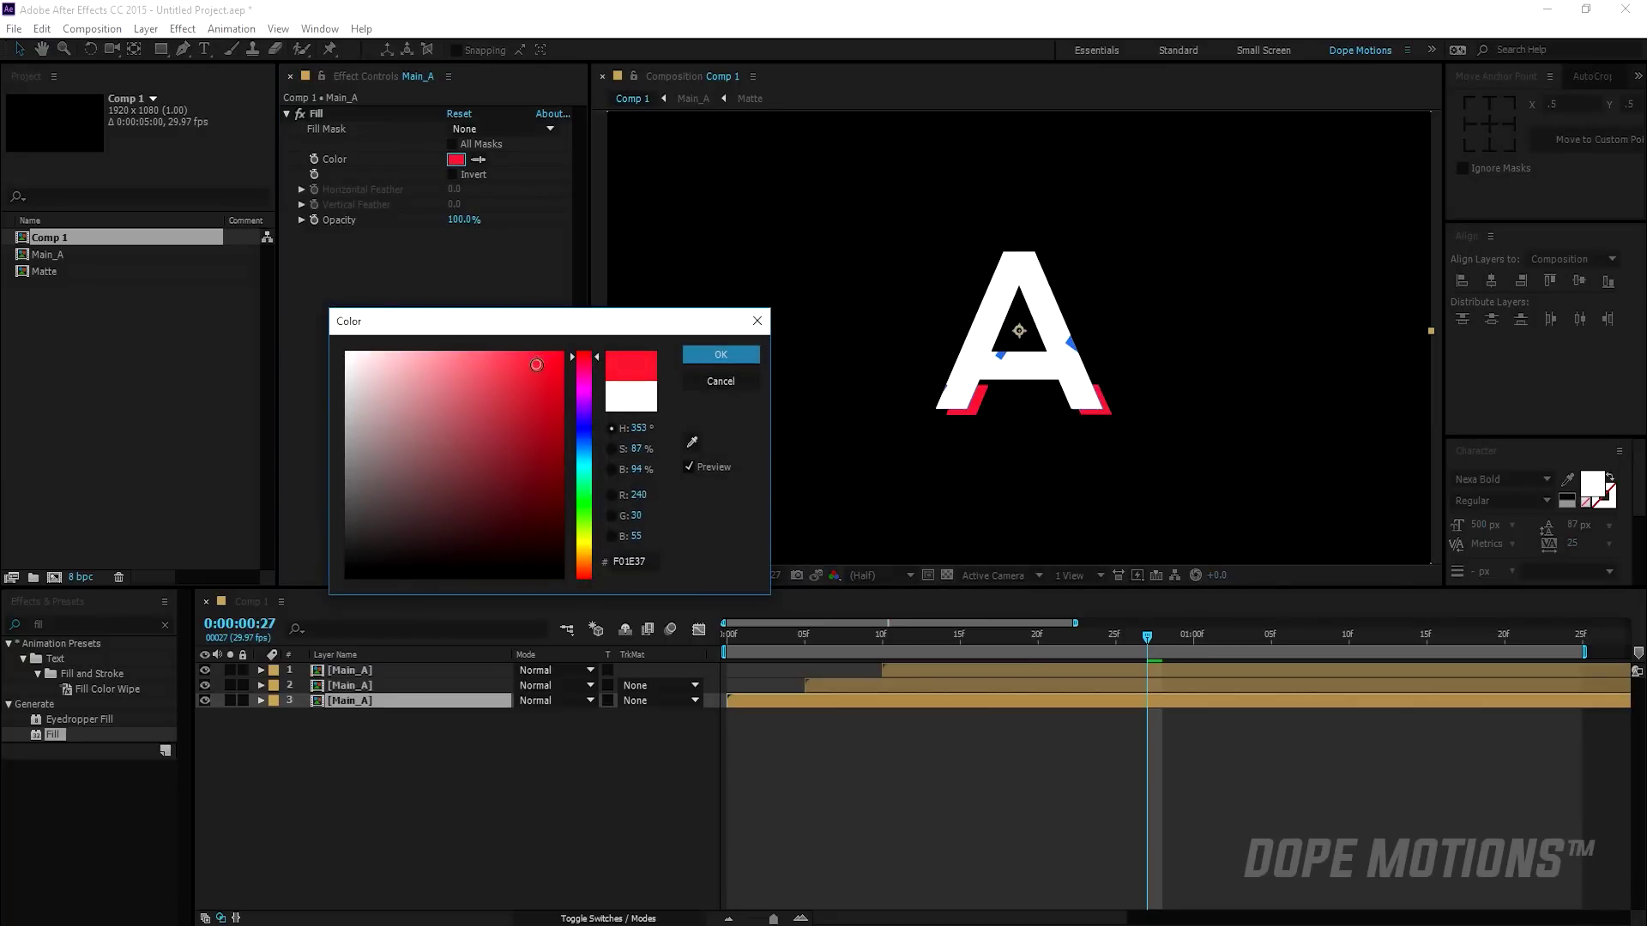
left_click(725, 354)
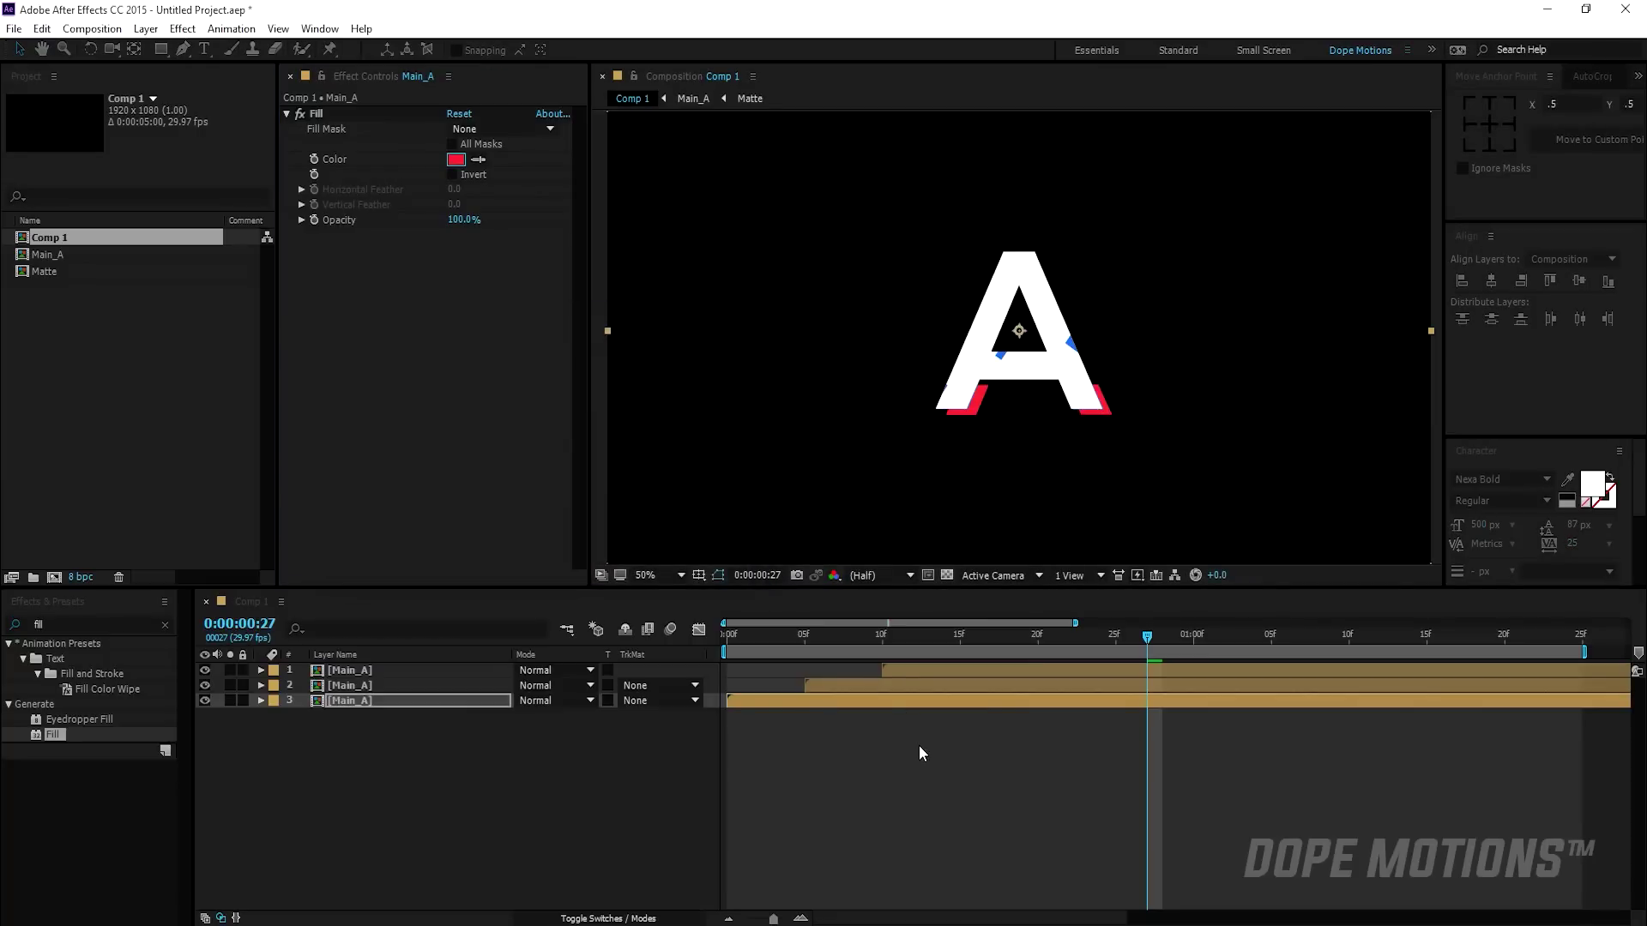
- Play back the three-color letter reveal from the start of Comp 1
left_click(919, 772)
key("minus")
key("Home")
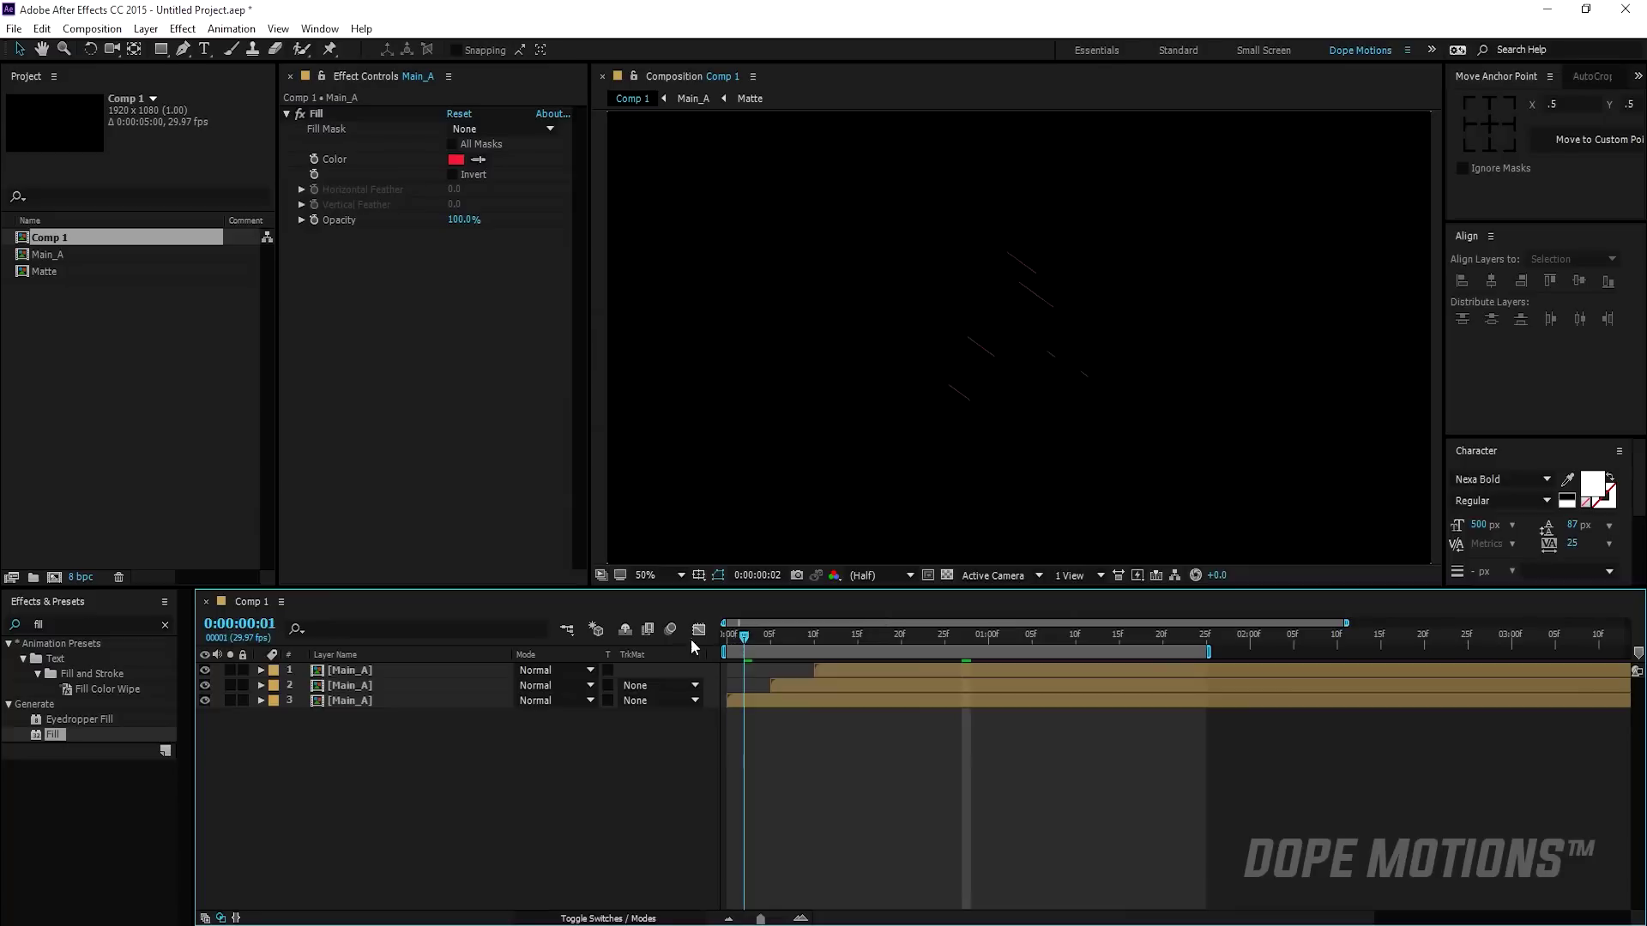
key("space")
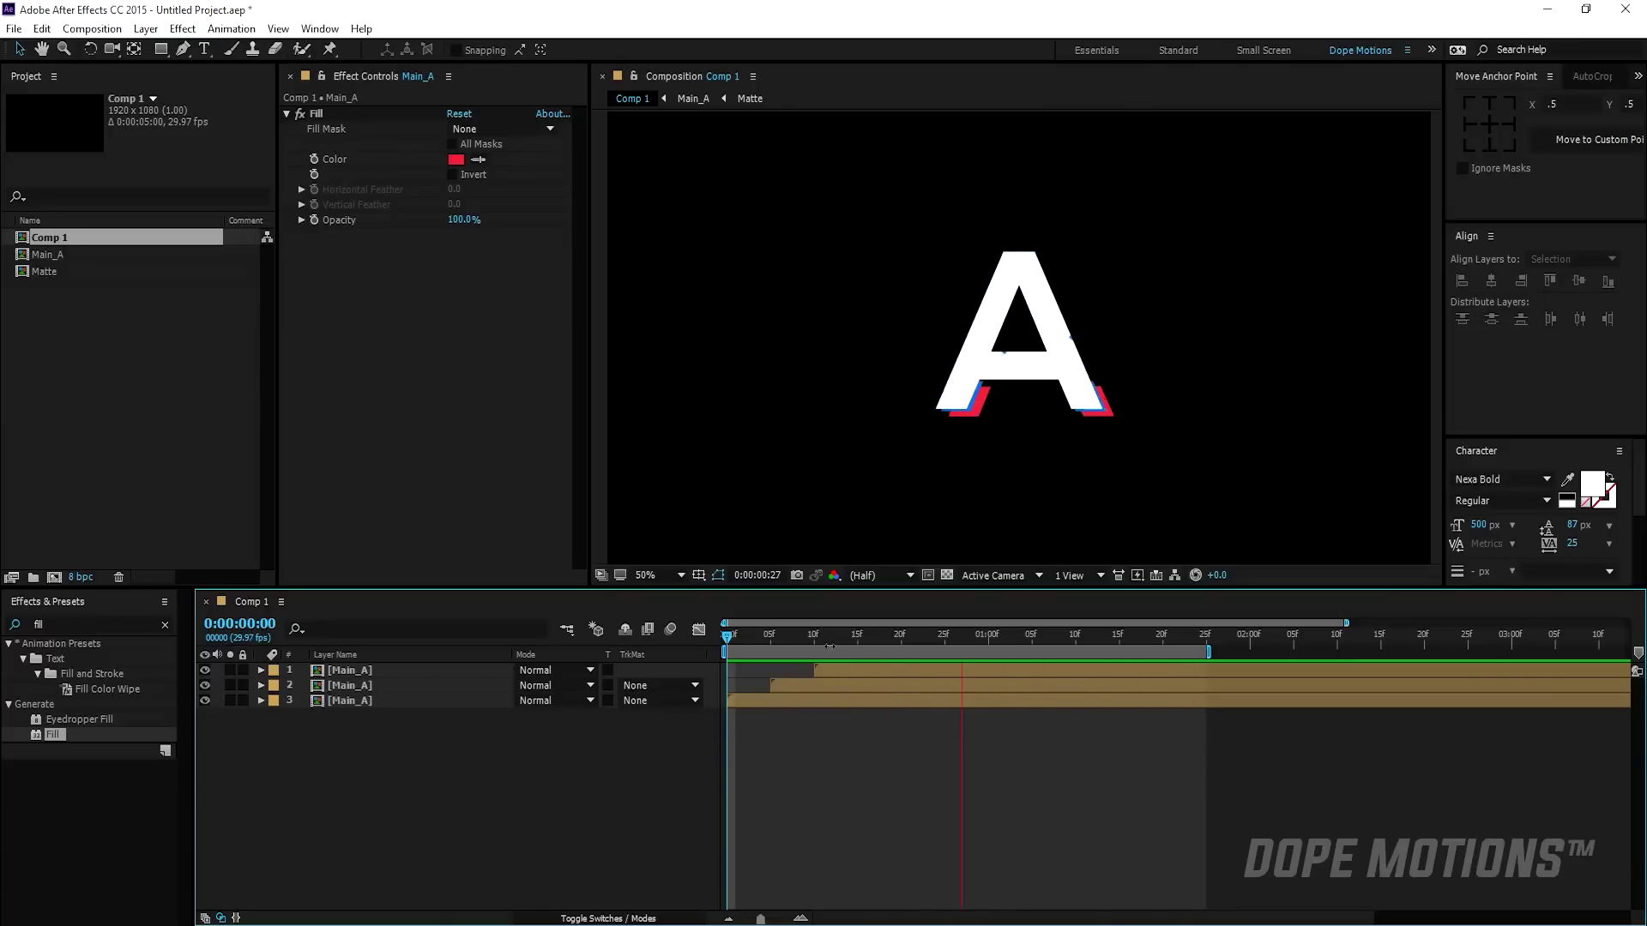
- At frame 19, find the Venetian Blinds effect and apply it to the middle Main_A layer
left_click_drag(806, 638, 892, 669)
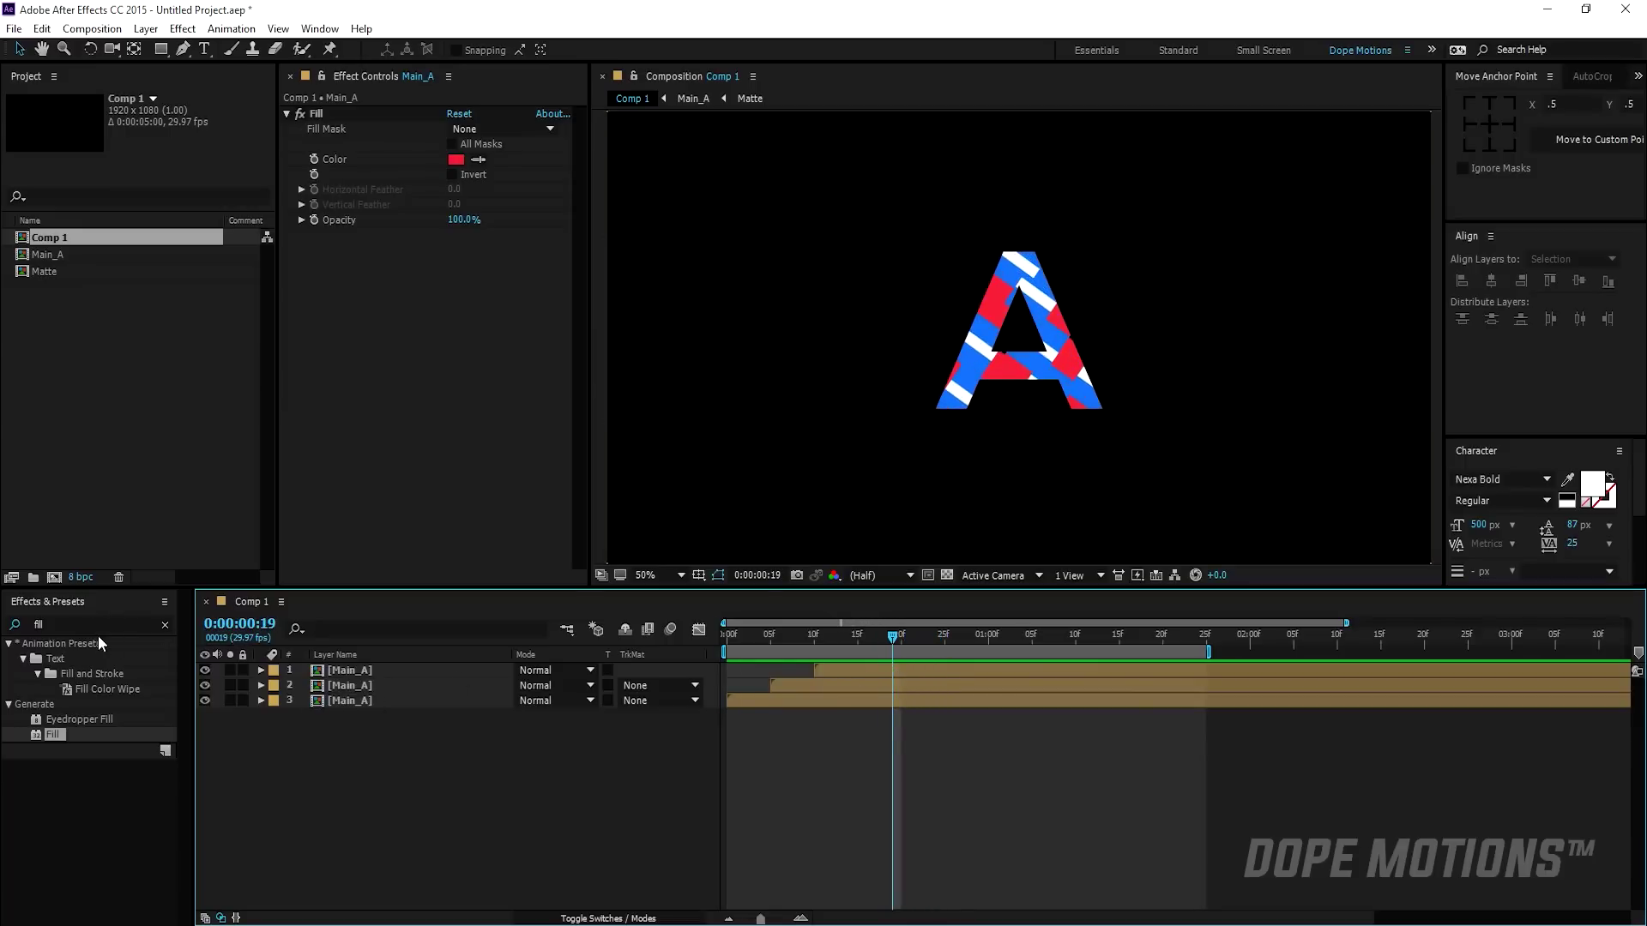
left_click(77, 623)
type("blinds")
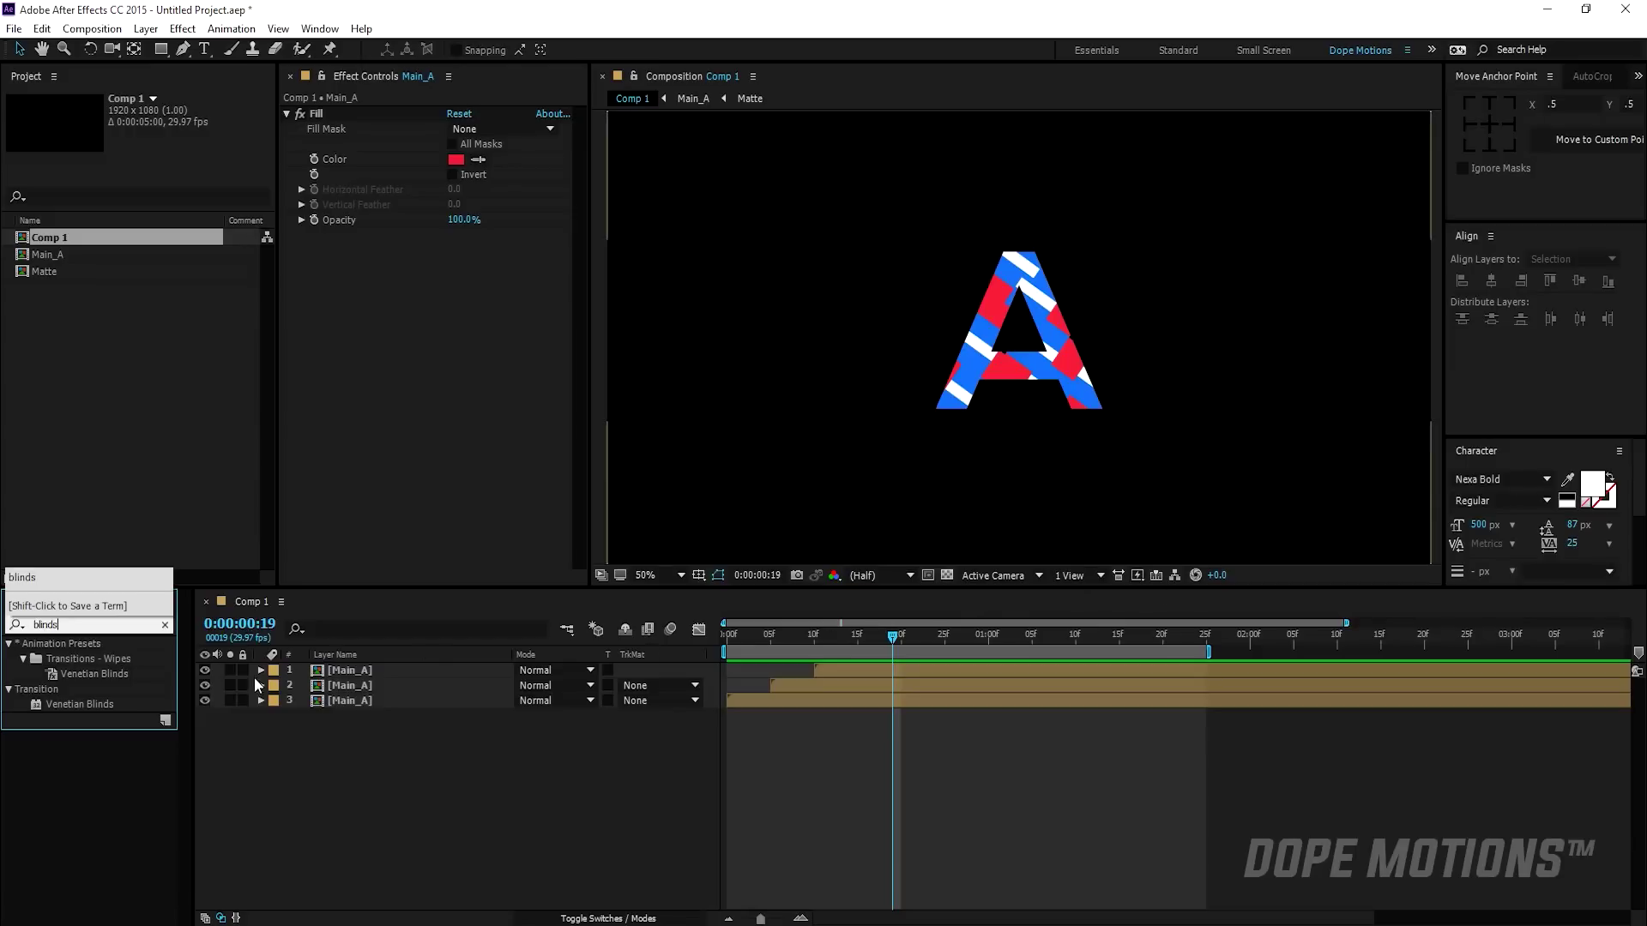
left_click_drag(81, 704, 349, 689)
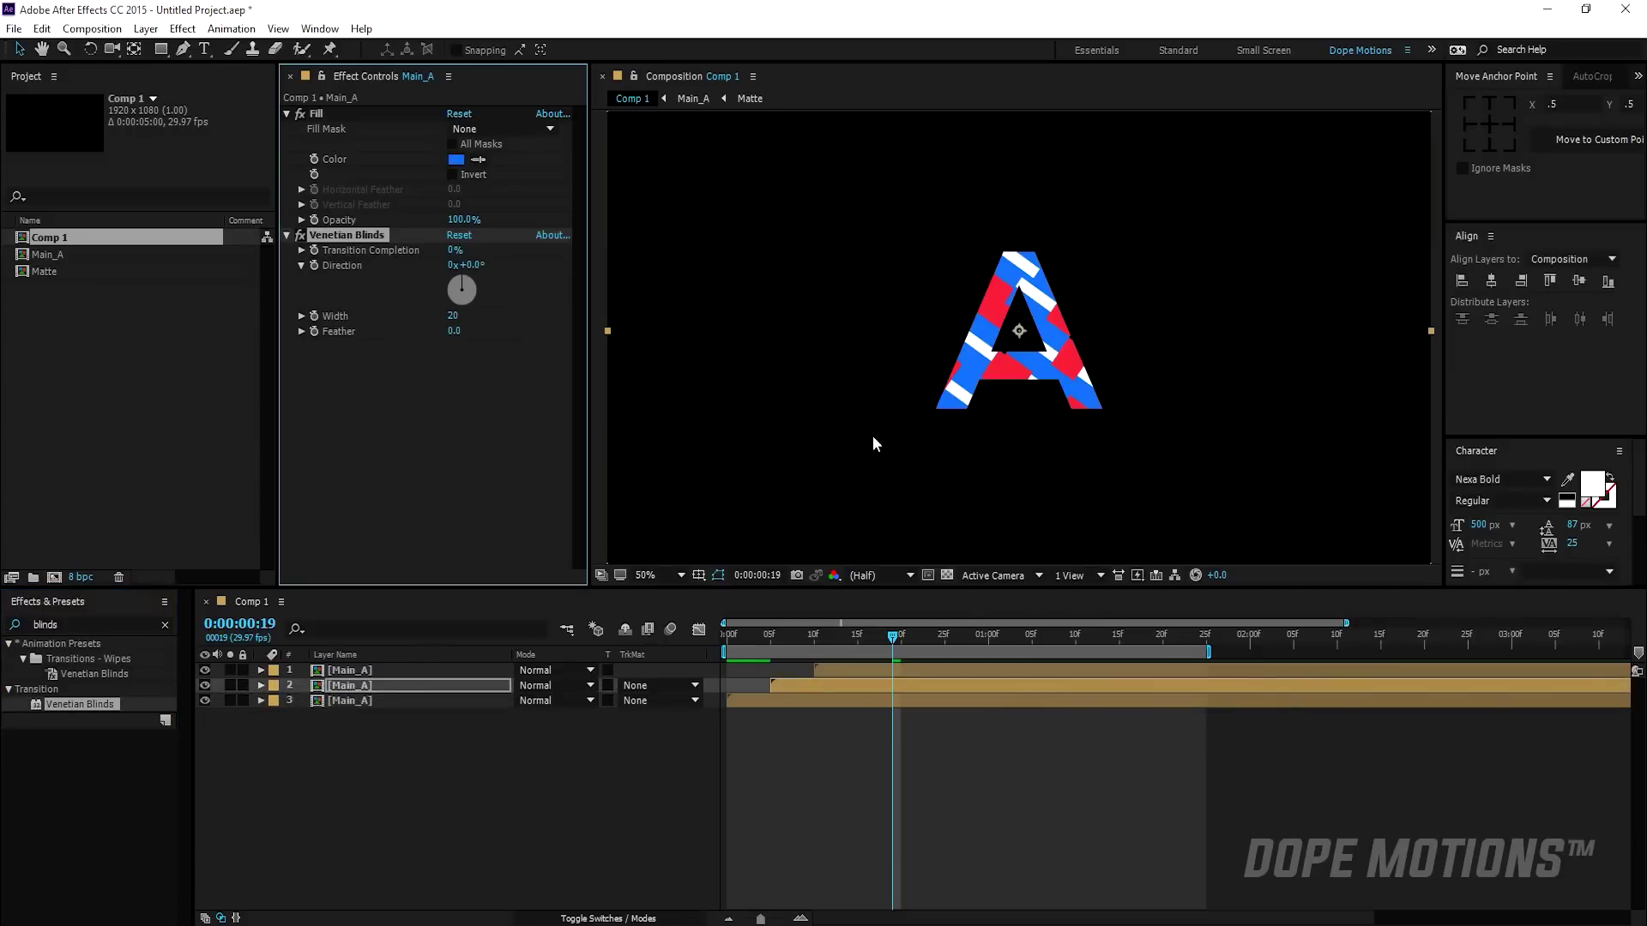
- Set the middle layer's Venetian Blinds to 40% transition completion, 55° direction and a width of 16
scroll(959, 368, "up", 3)
scroll(959, 368, "down", 2)
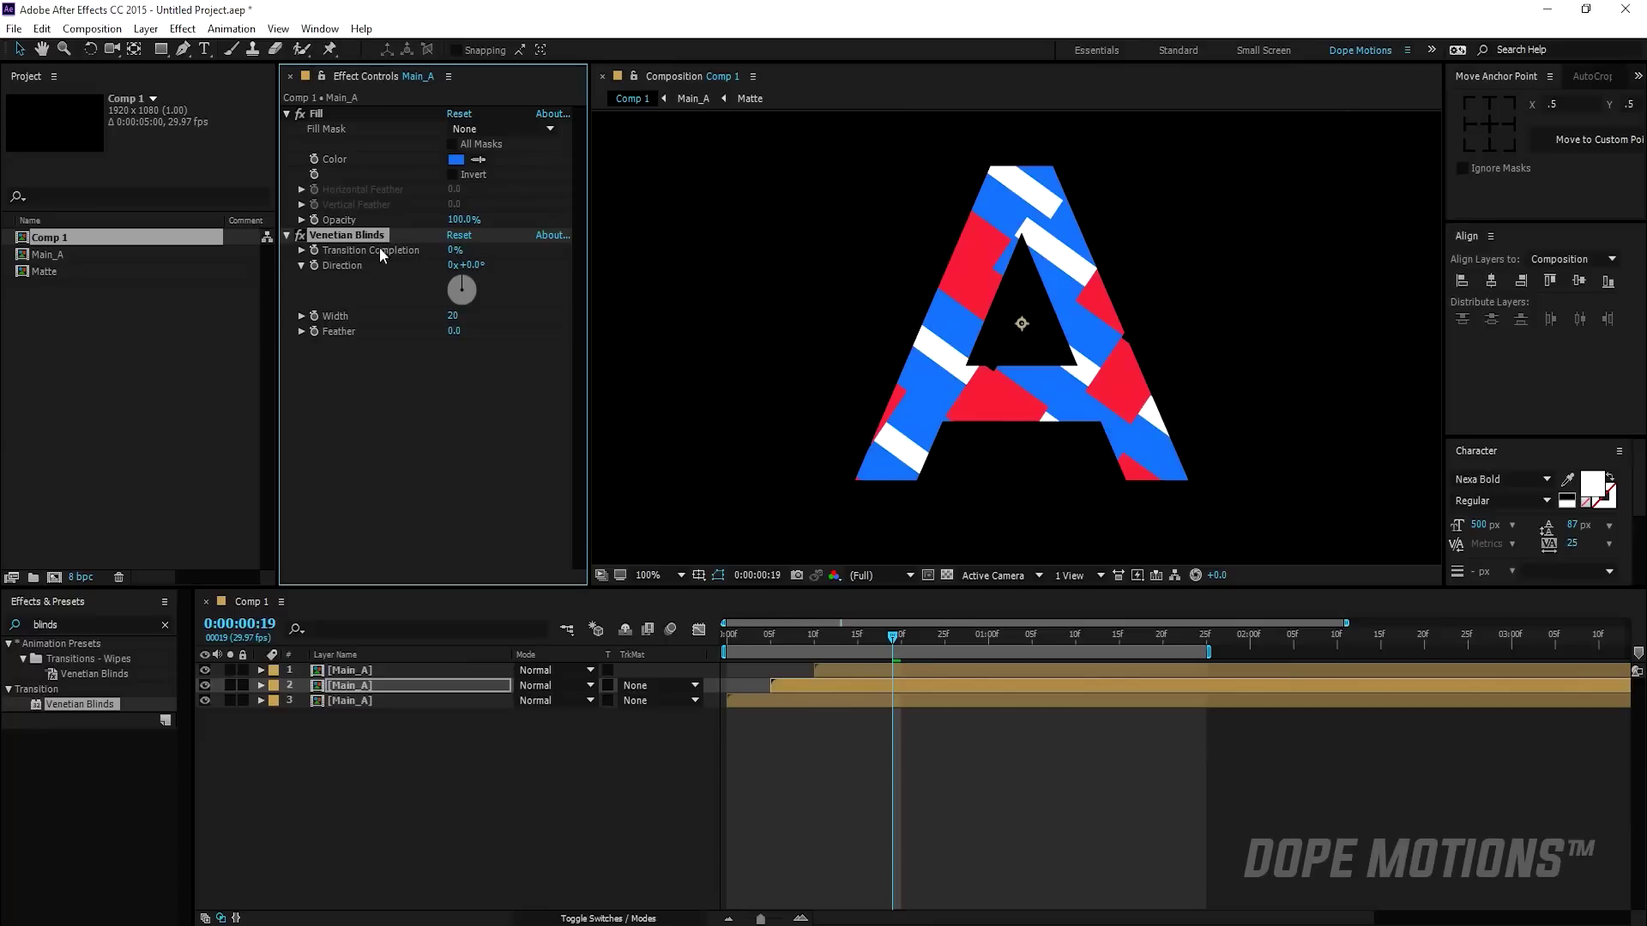
left_click_drag(453, 249, 485, 249)
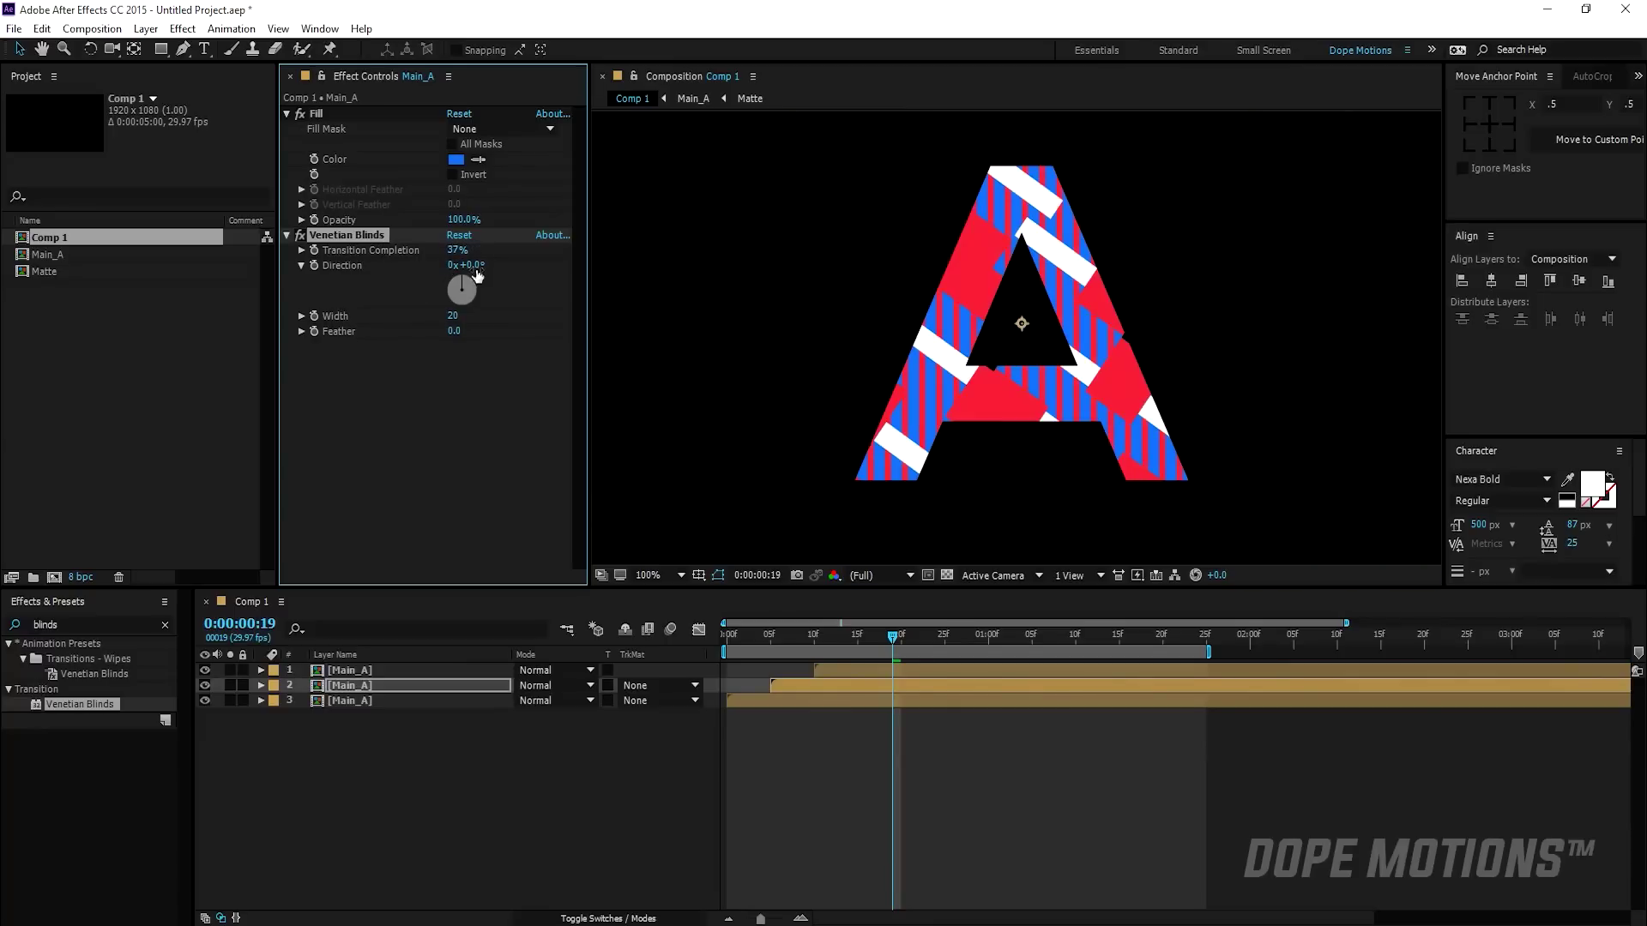
left_click(460, 398)
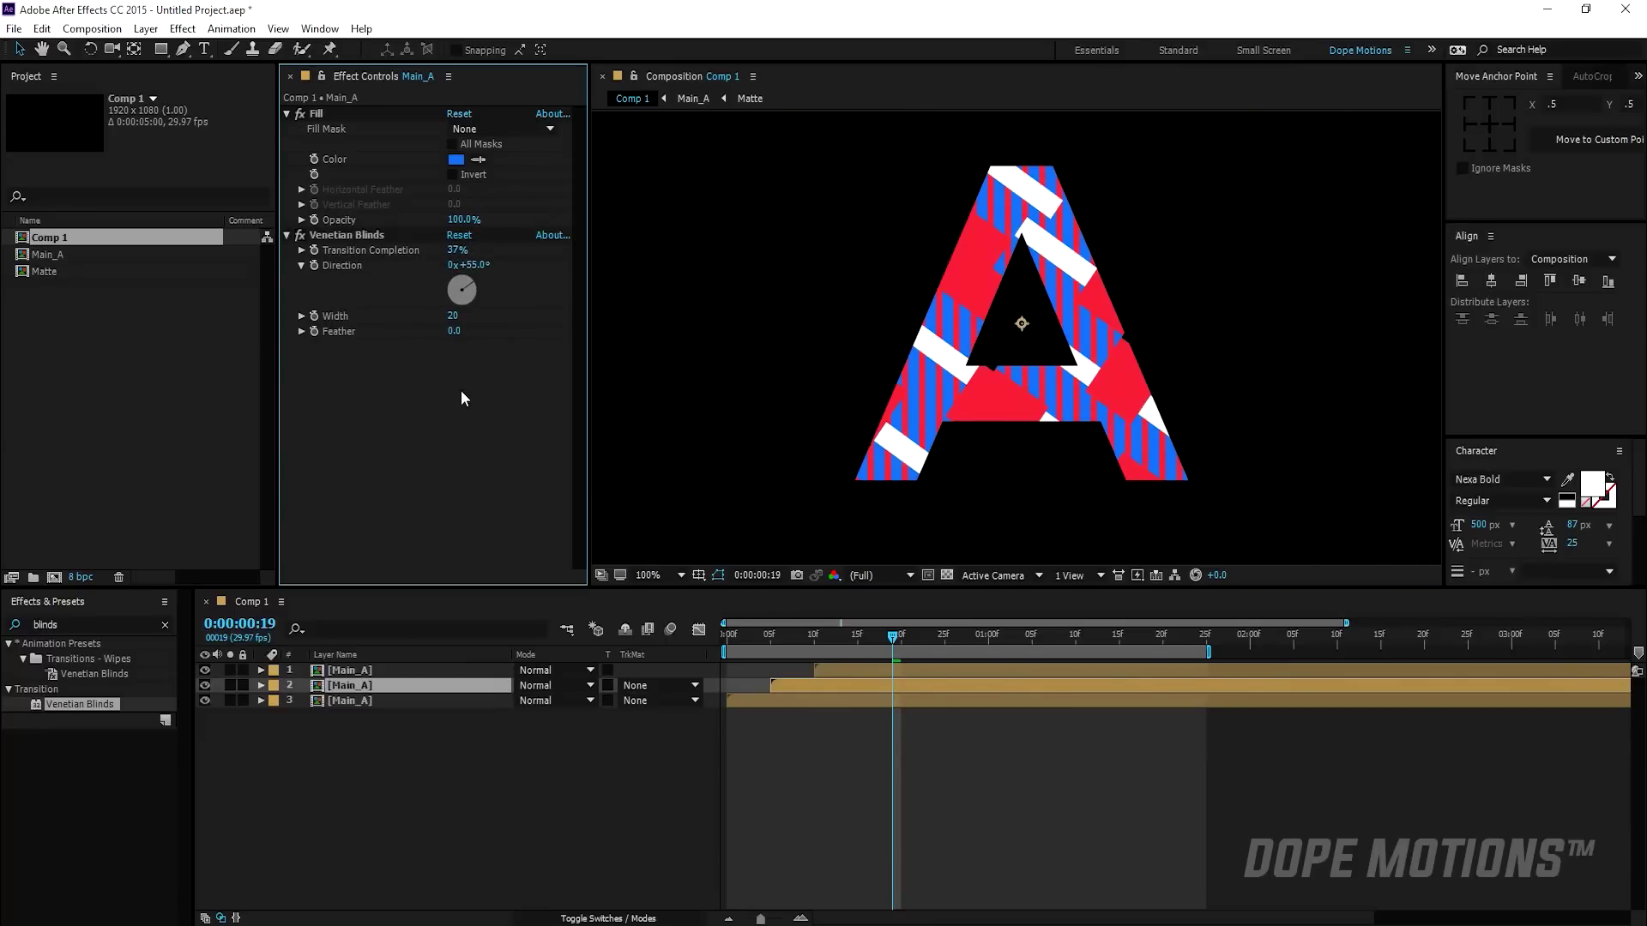
left_click(452, 315)
type("16")
left_click(455, 386)
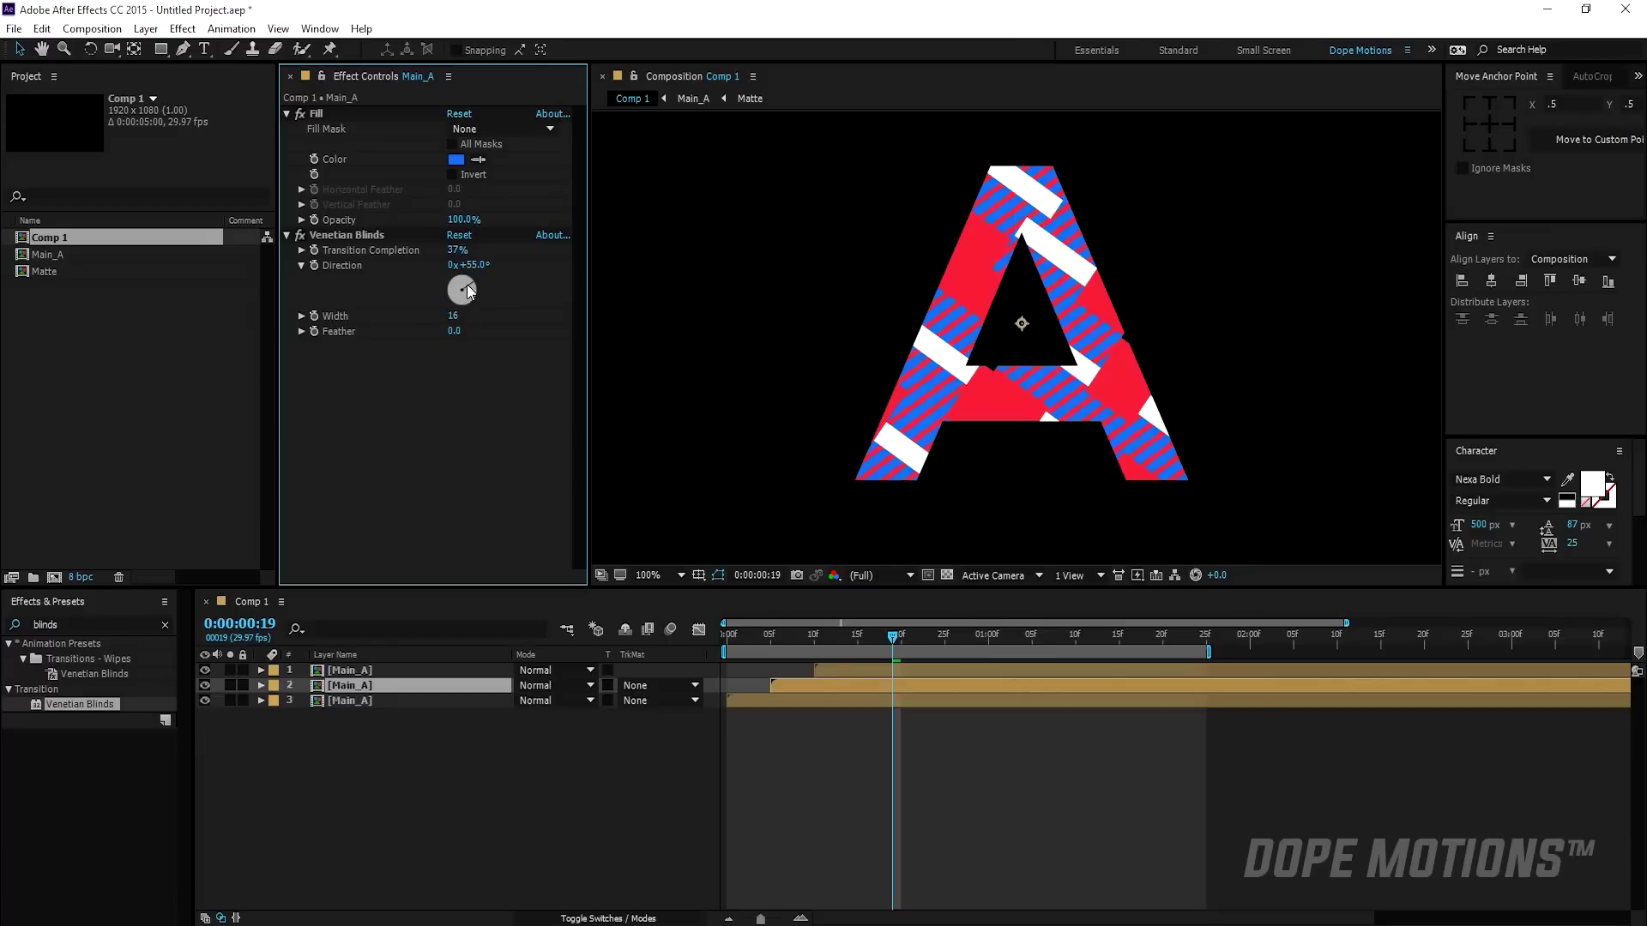
left_click(455, 251)
type("40")
left_click(445, 430)
- Preview the striped blue layer around frame 22, then play the whole reveal from the first frame
scroll(903, 369, "down", 1)
key("space")
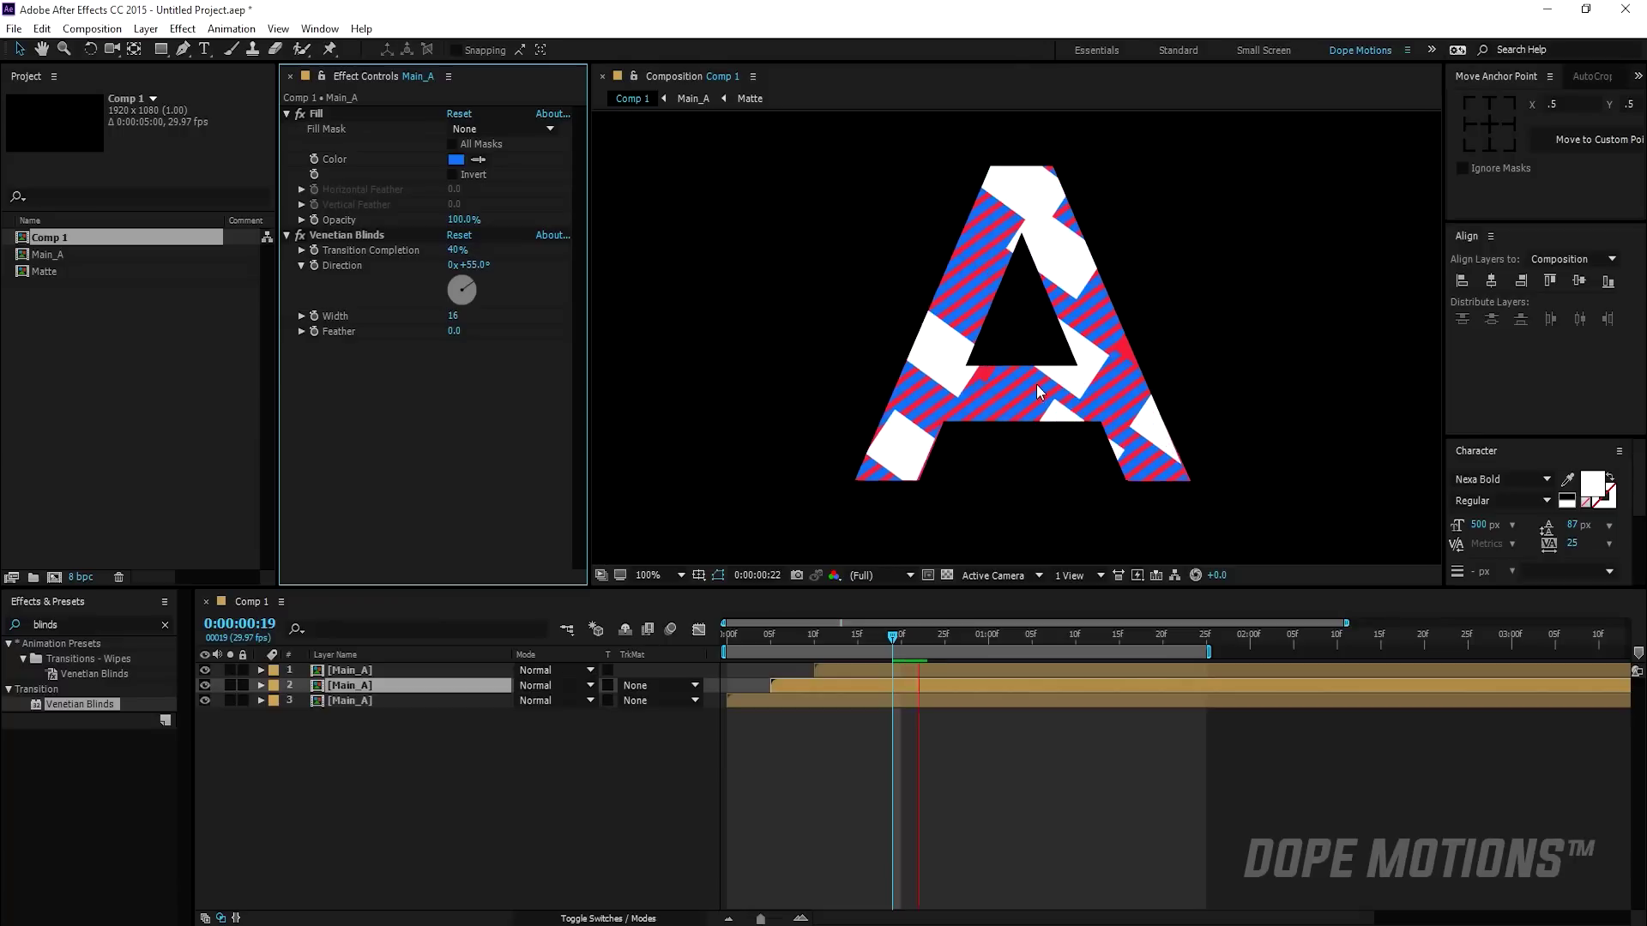
left_click(919, 635)
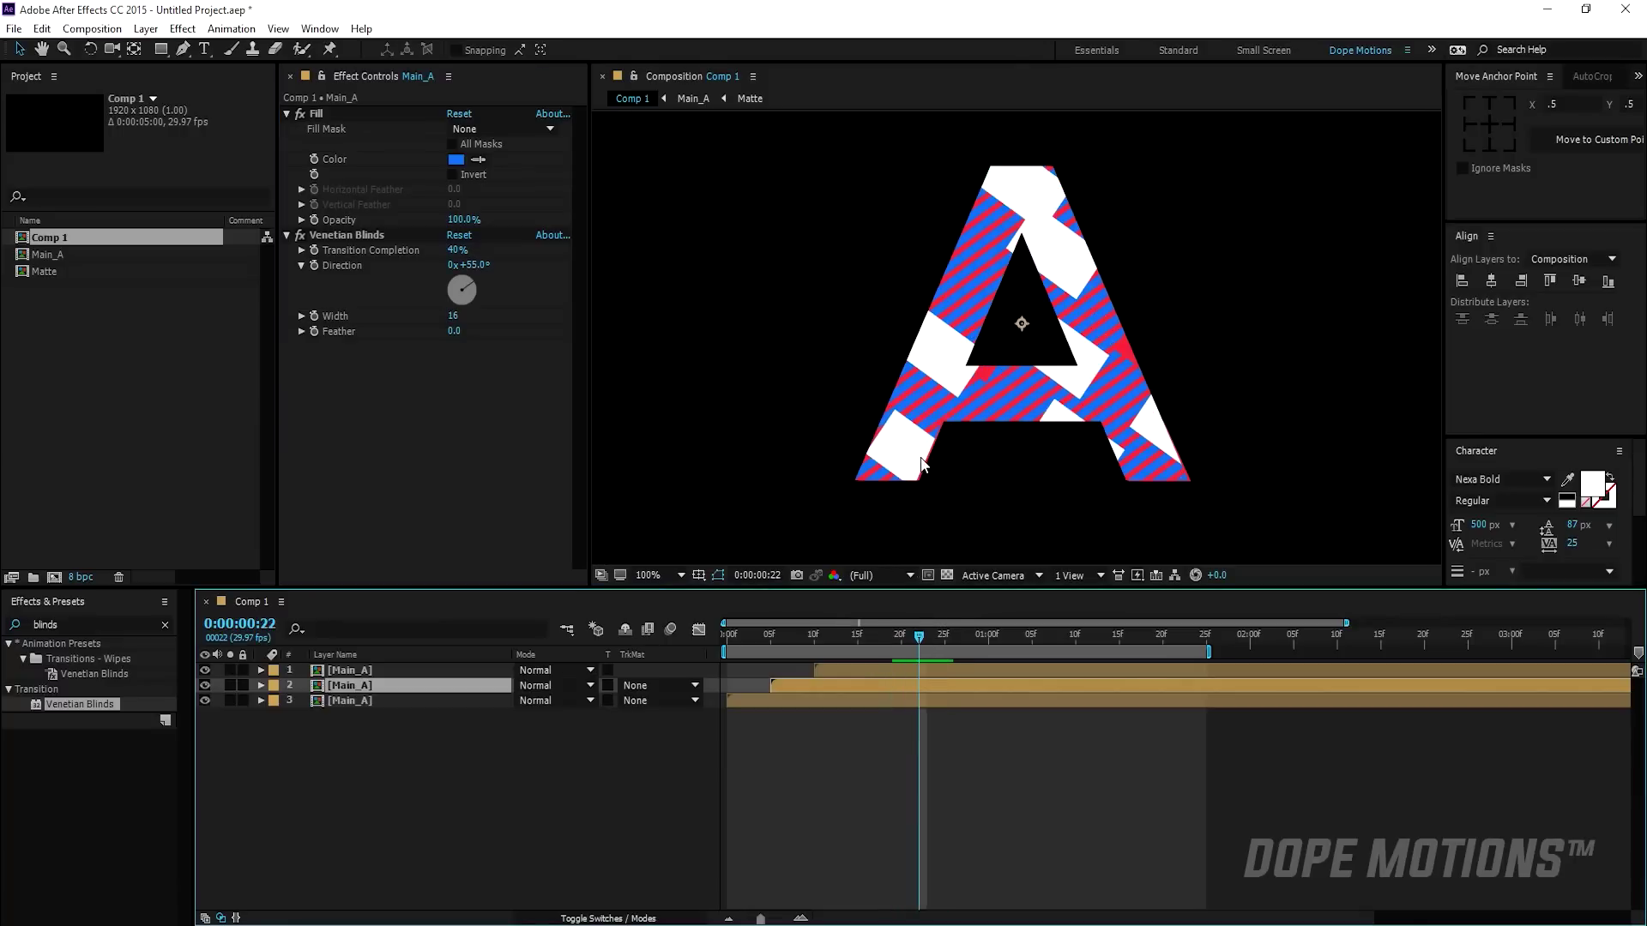
left_click_drag(758, 642, 707, 647)
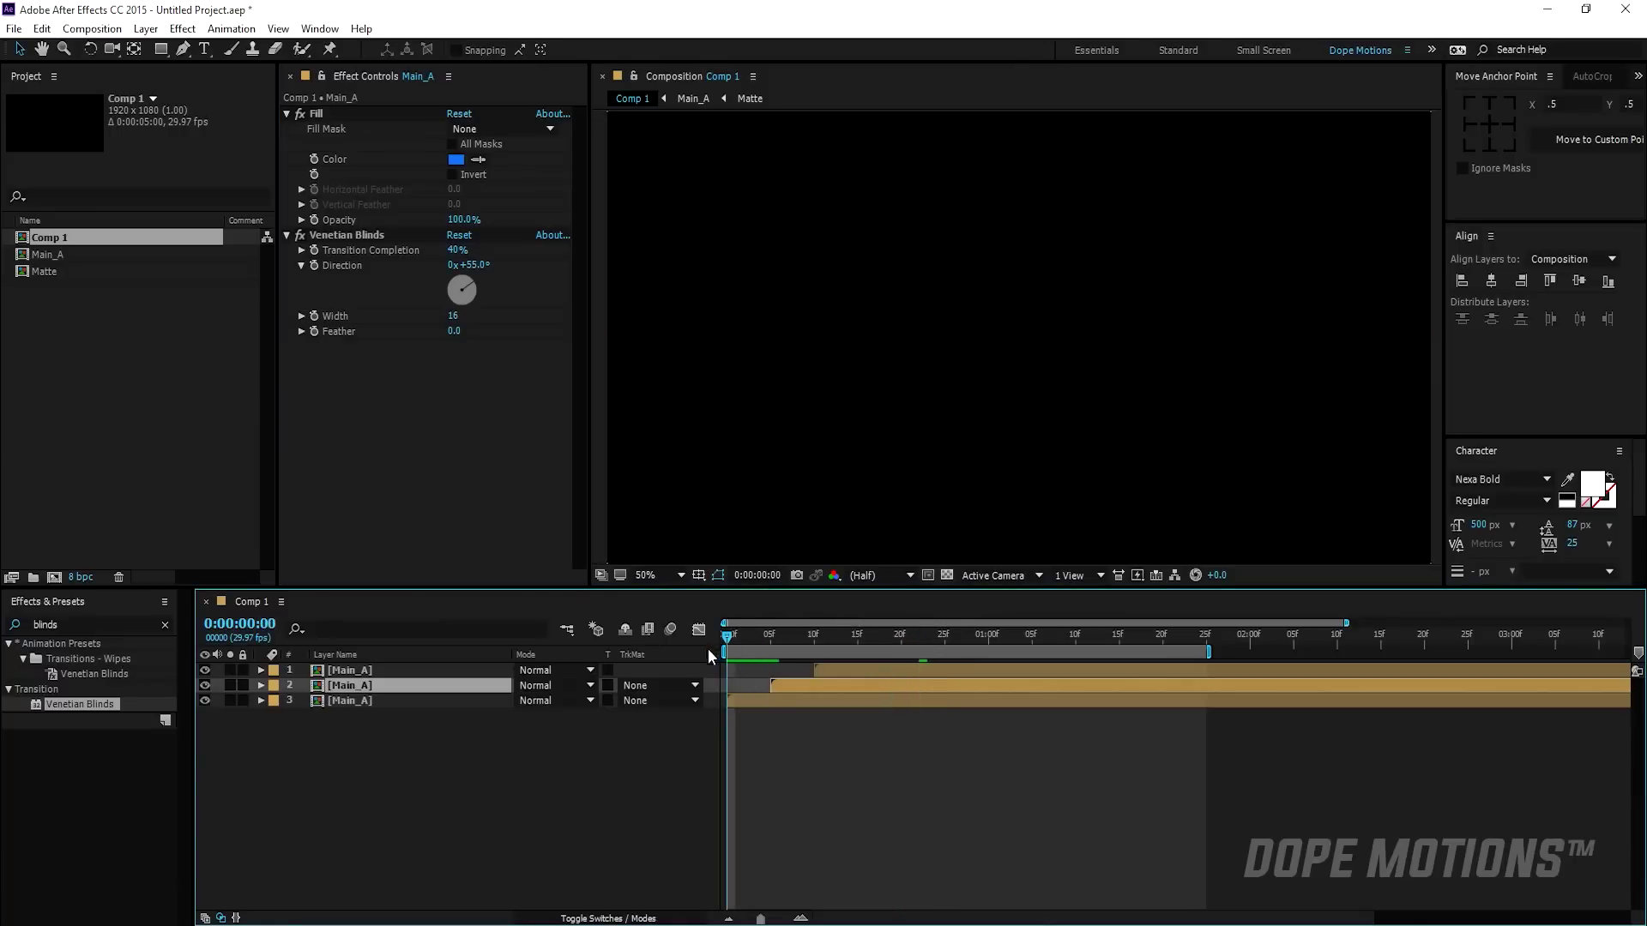
key("space")
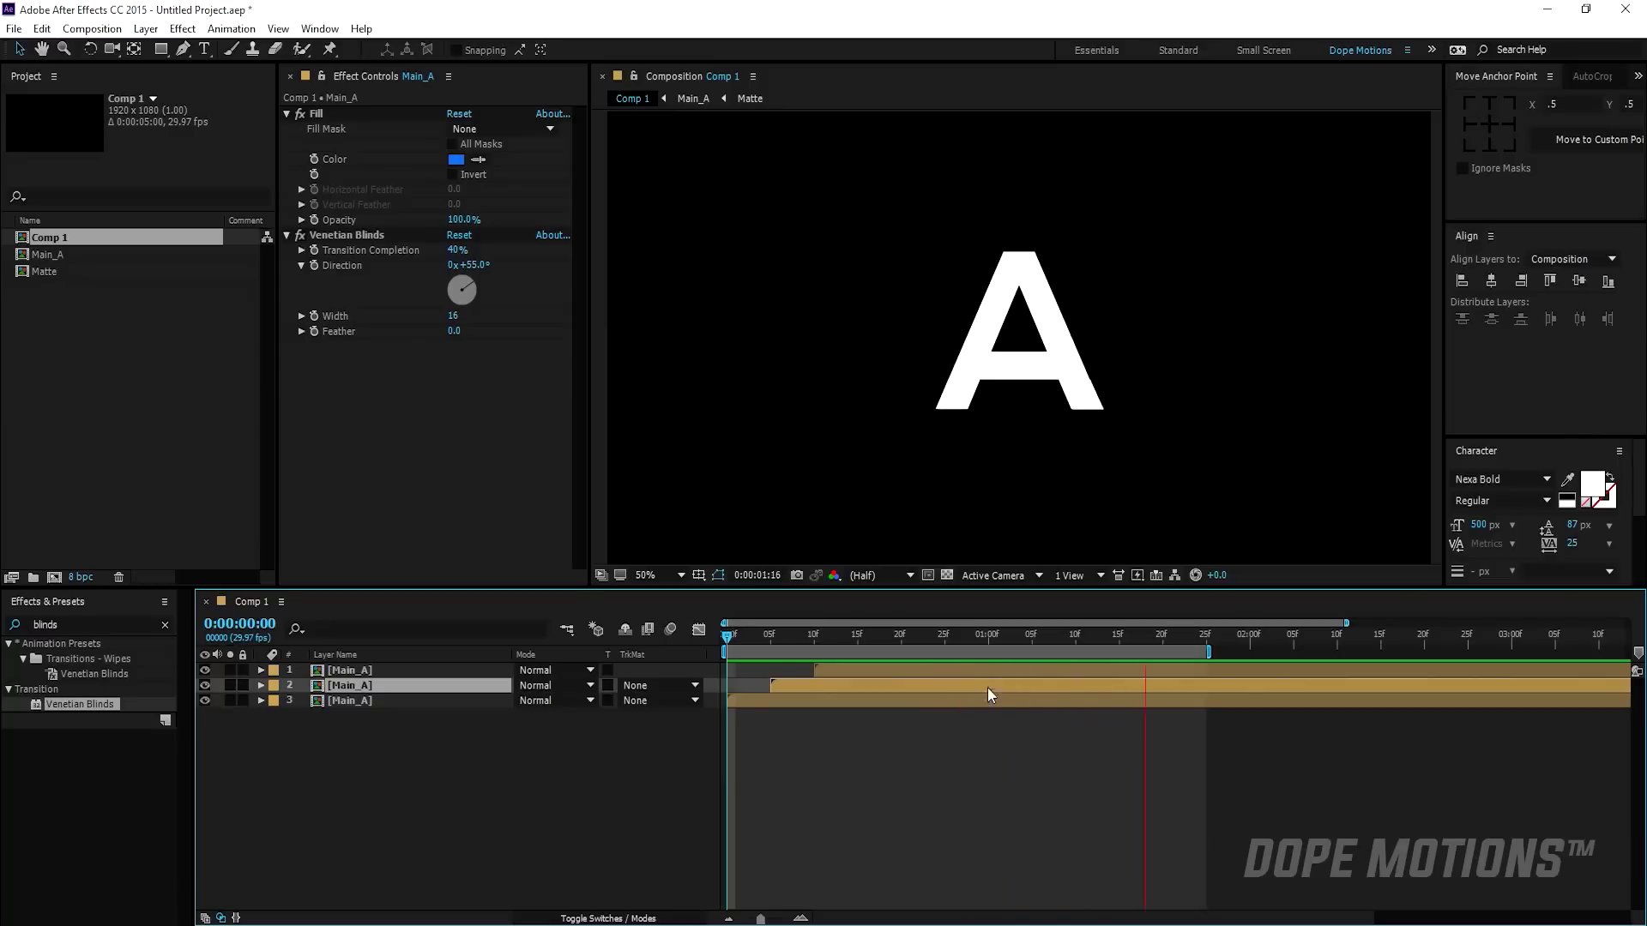
- At 0:00:01:23, draw an open three-point Pen path just outside the A, up its left leg and across above its top
left_click_drag(993, 640, 1192, 639)
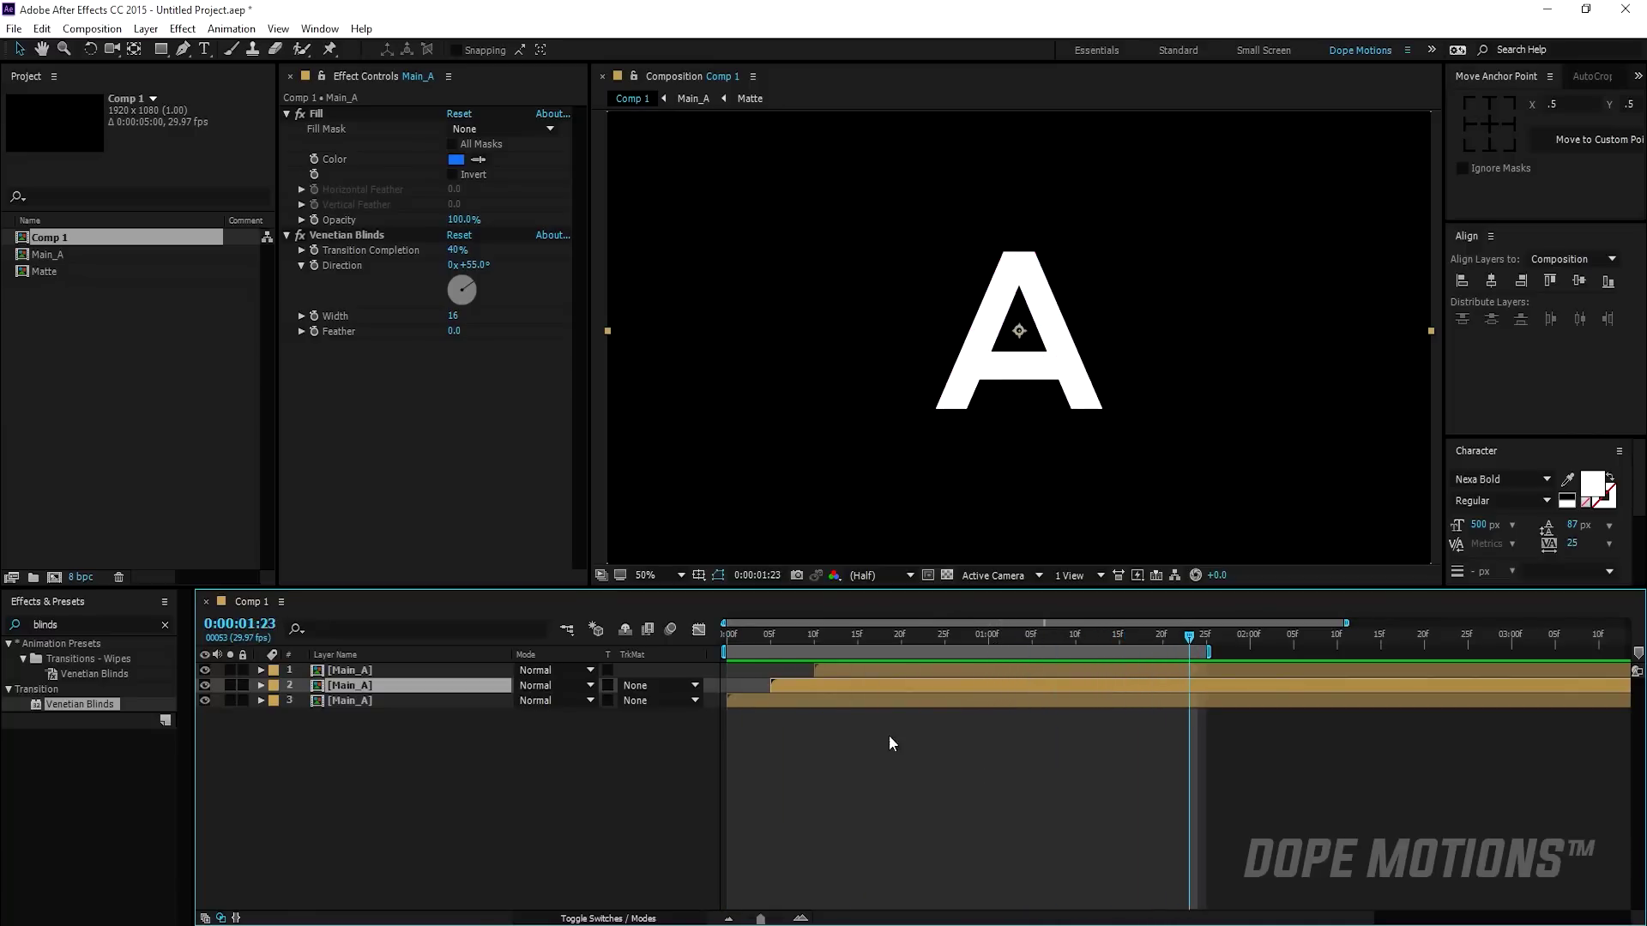
left_click(444, 809)
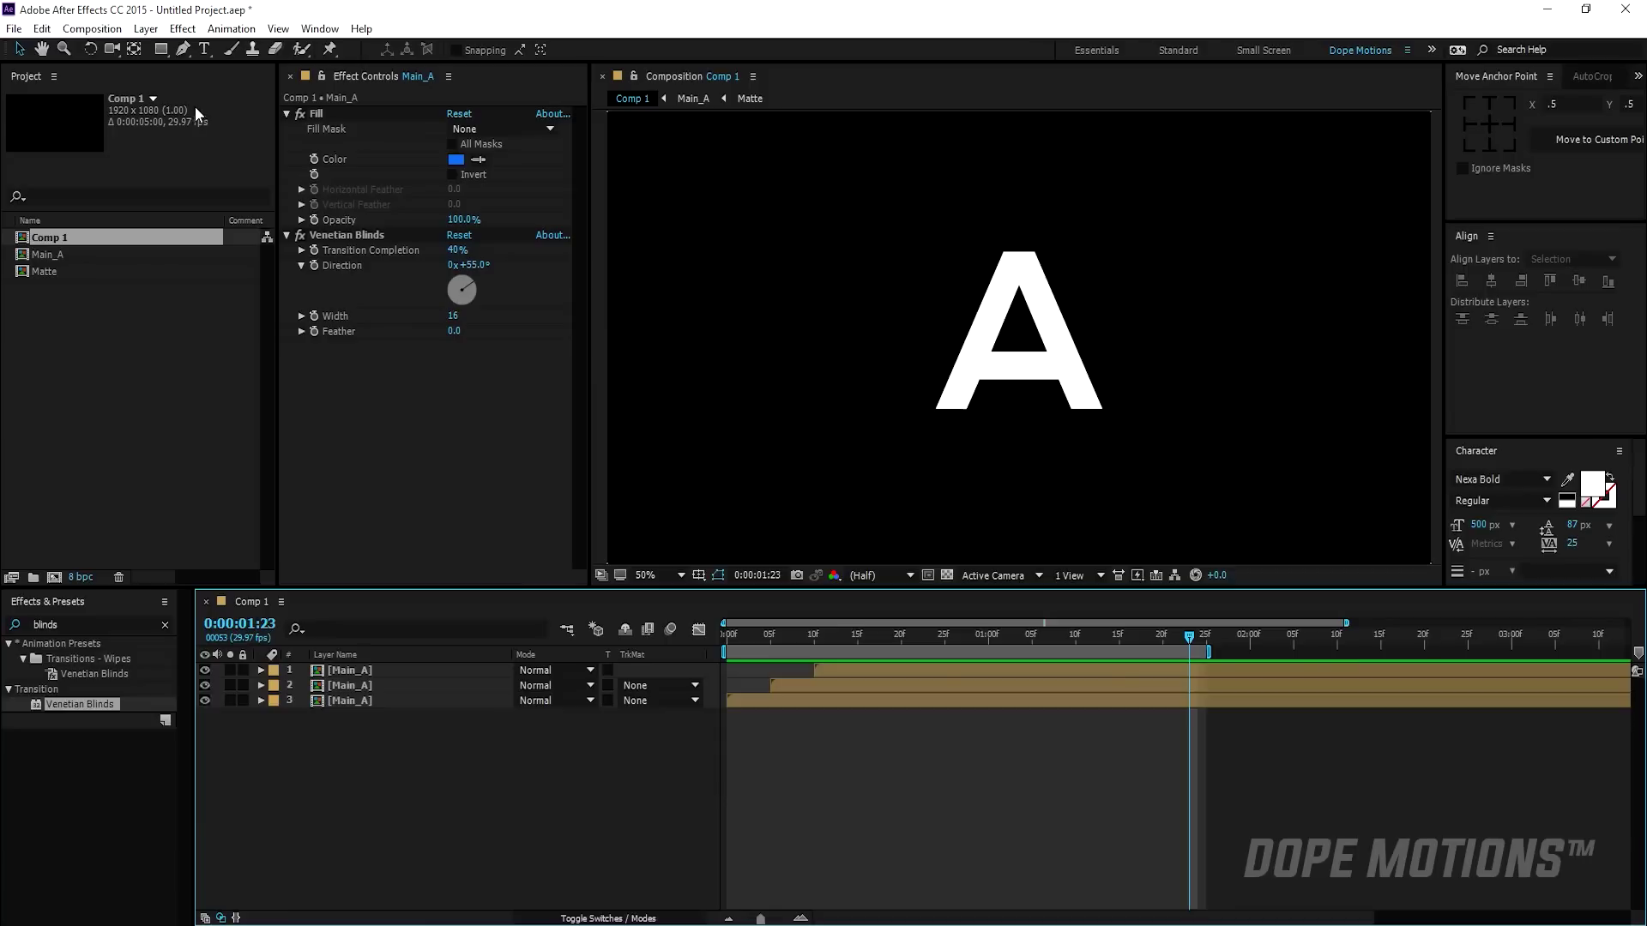
left_click(184, 50)
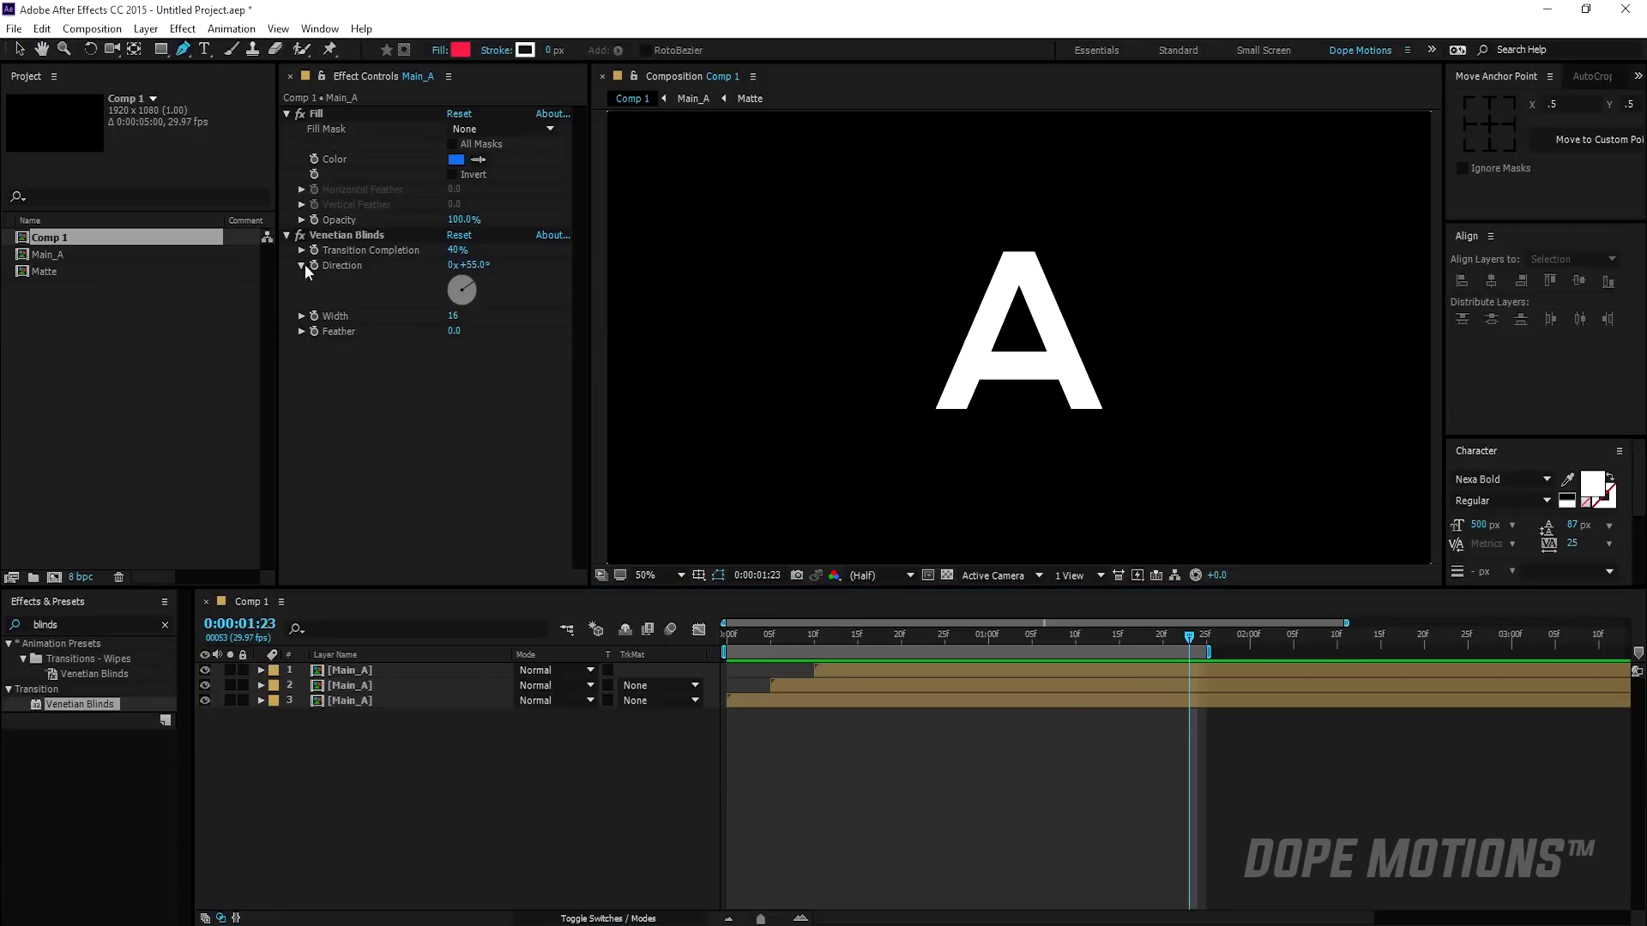
scroll(1022, 332, "up", 2)
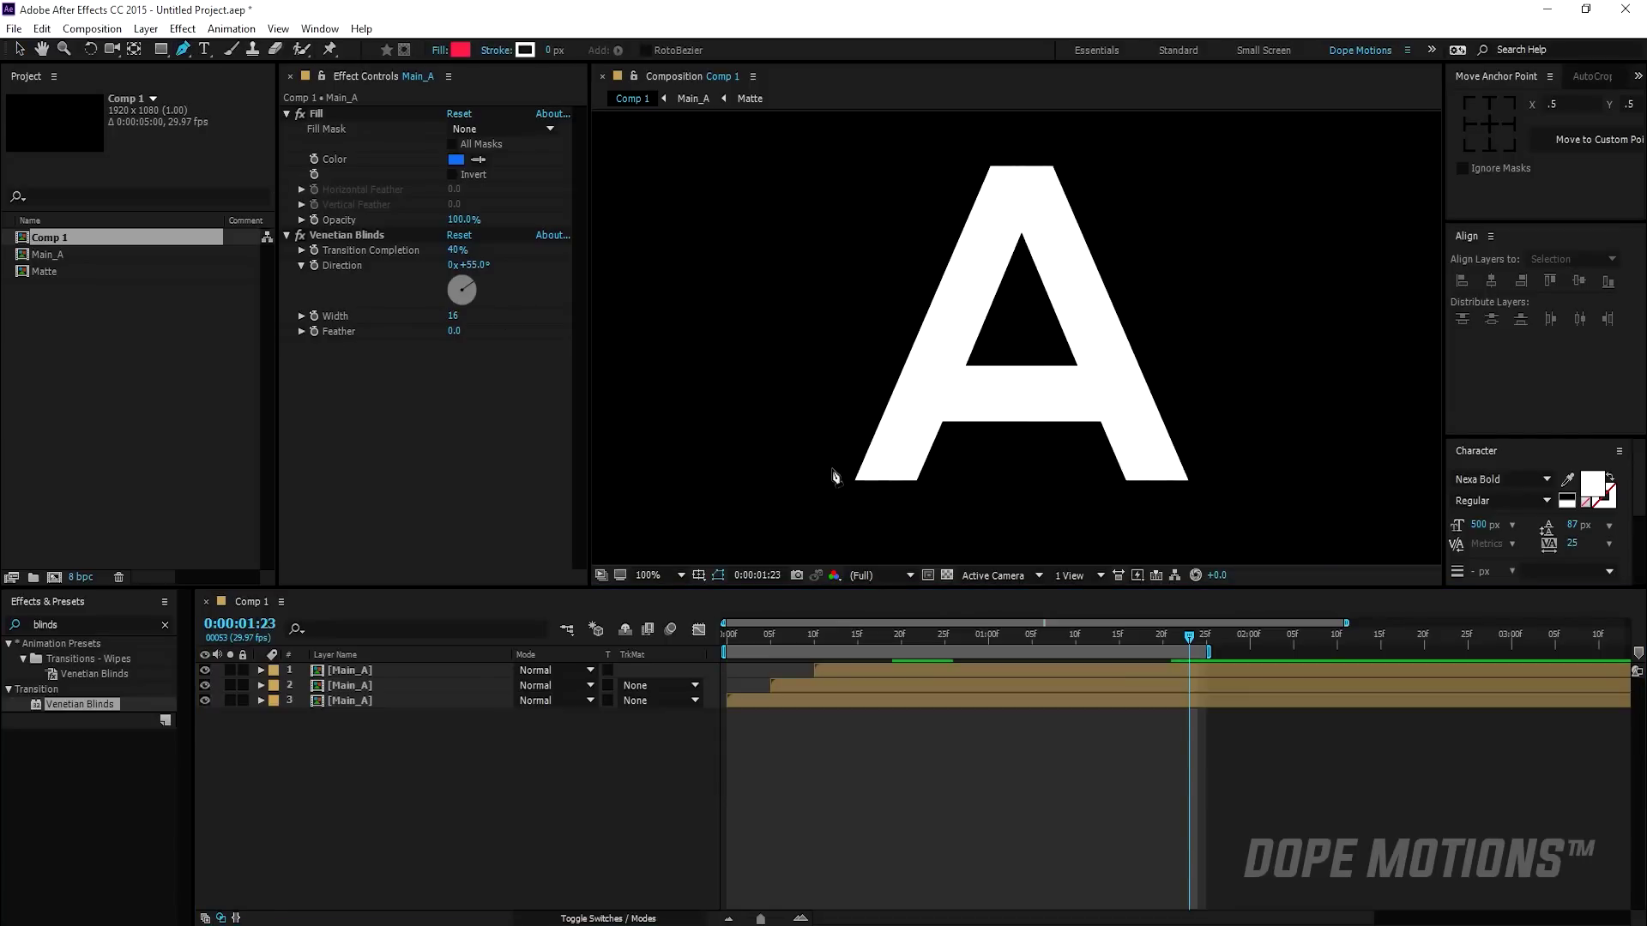
left_click(826, 500)
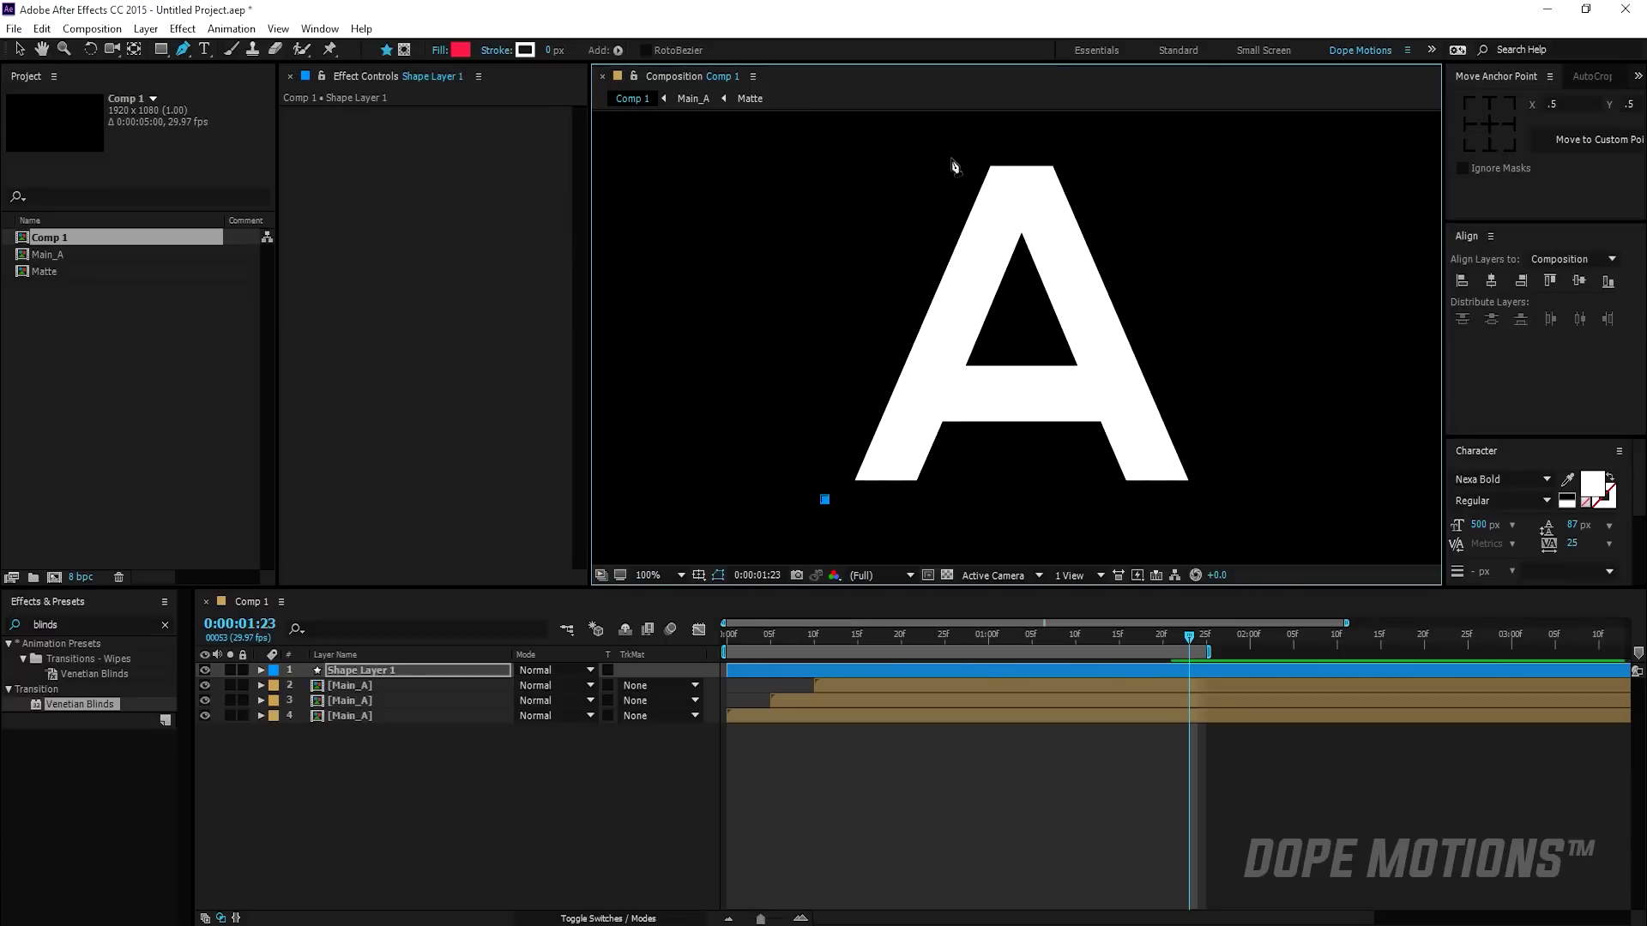
left_click(984, 149)
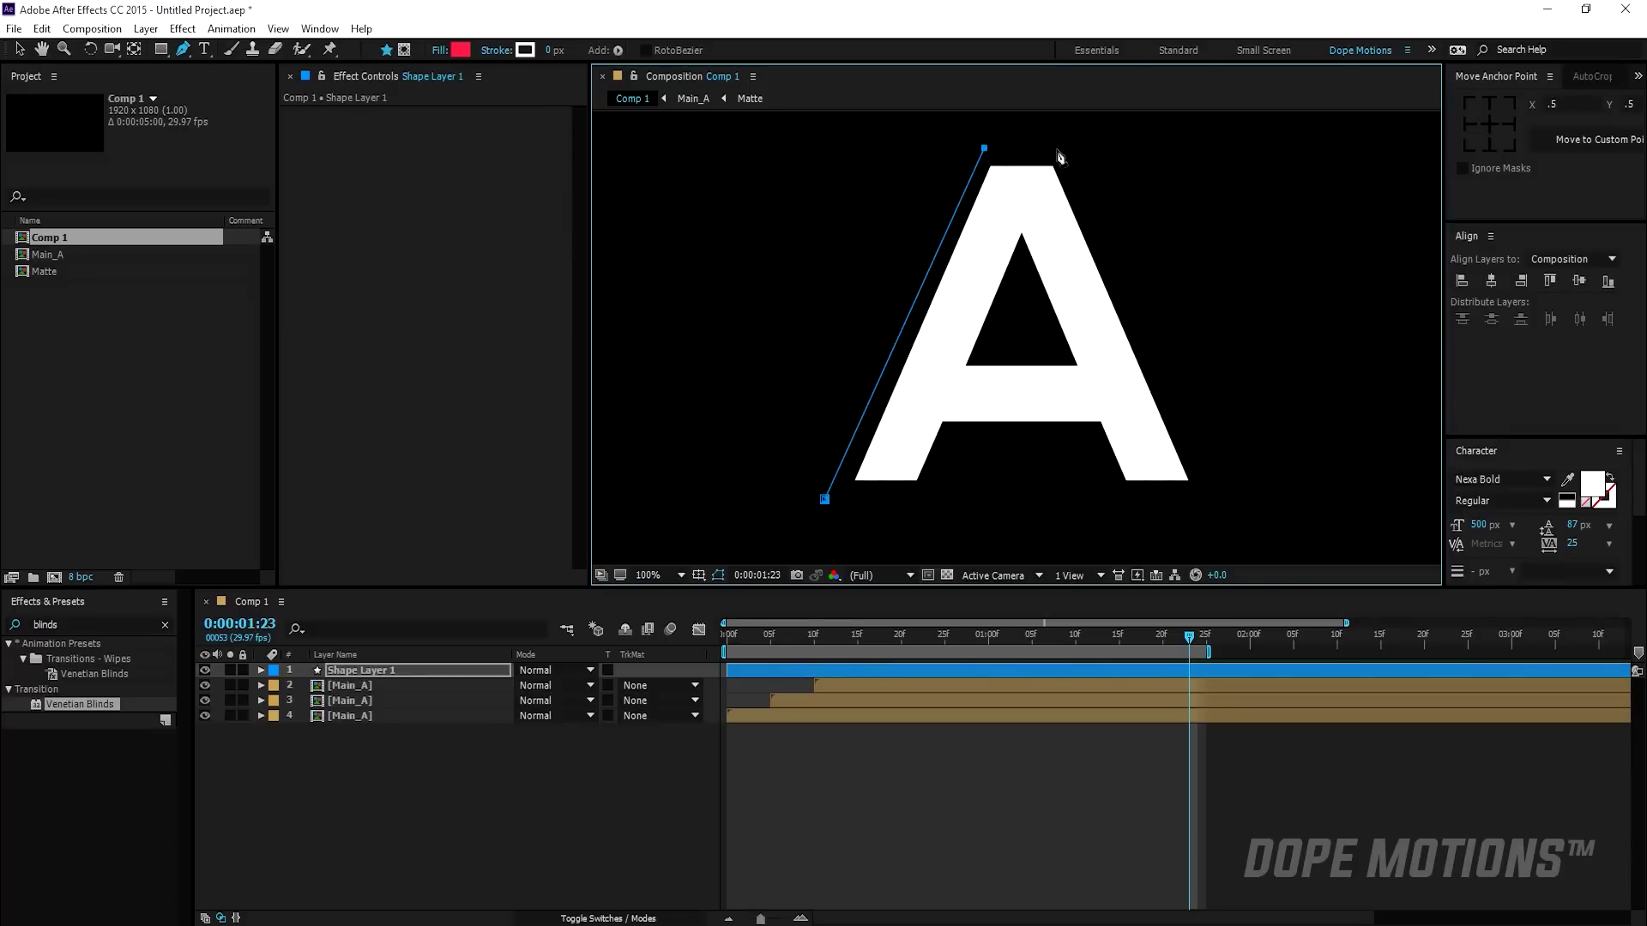
left_click(1143, 155)
key("ctrl+z")
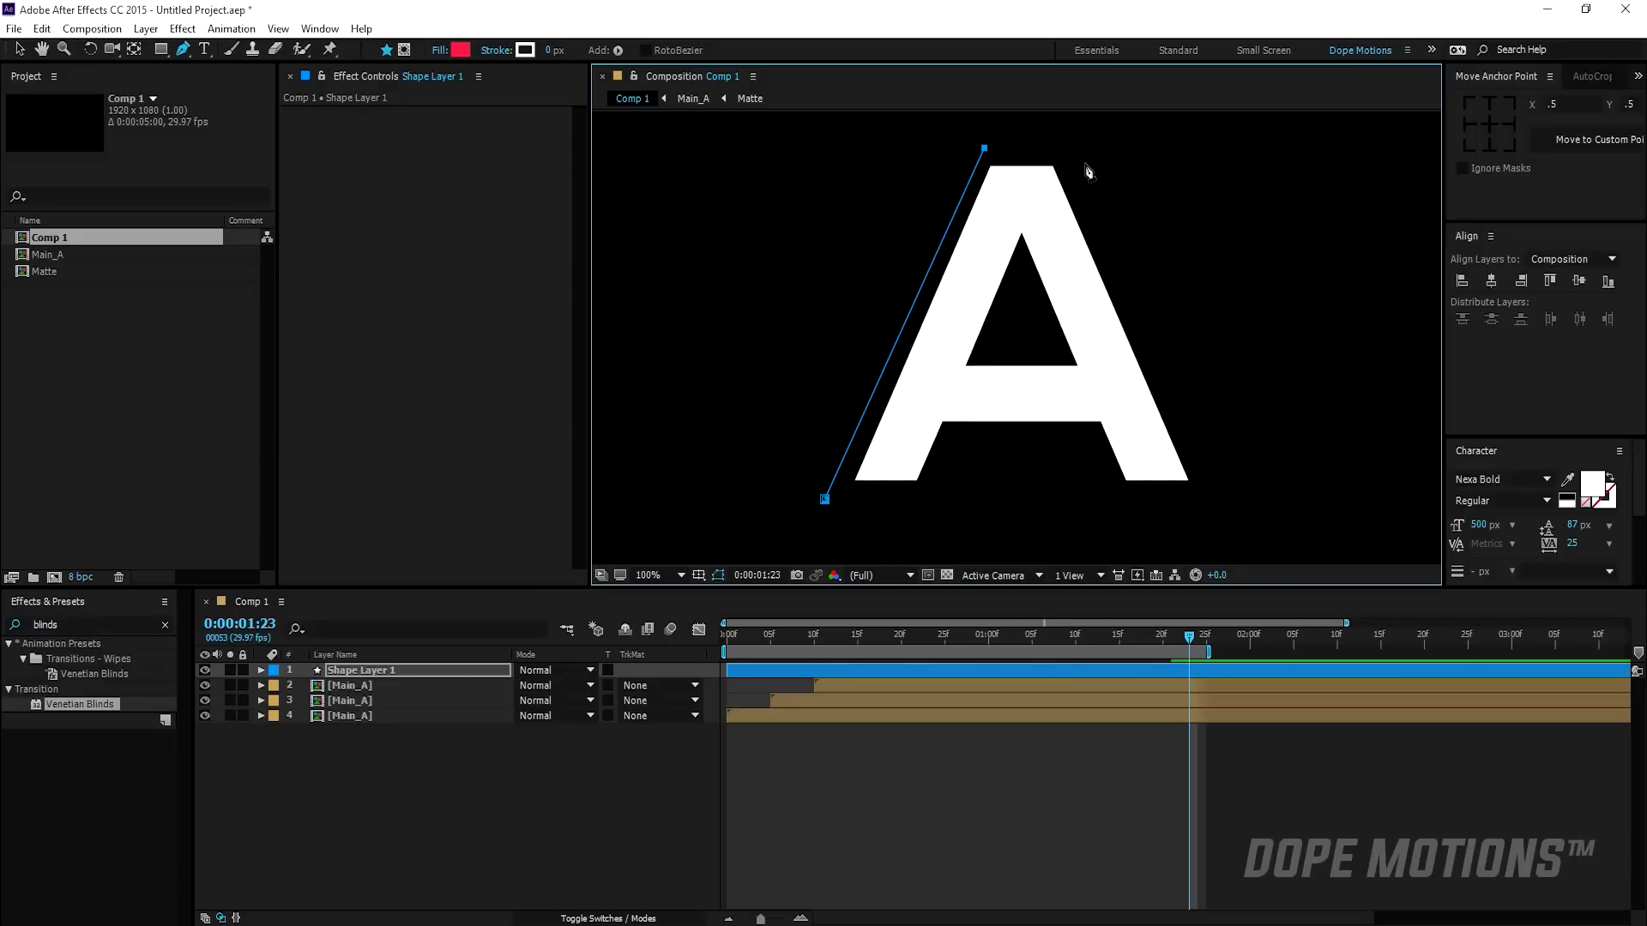
left_click(1116, 149)
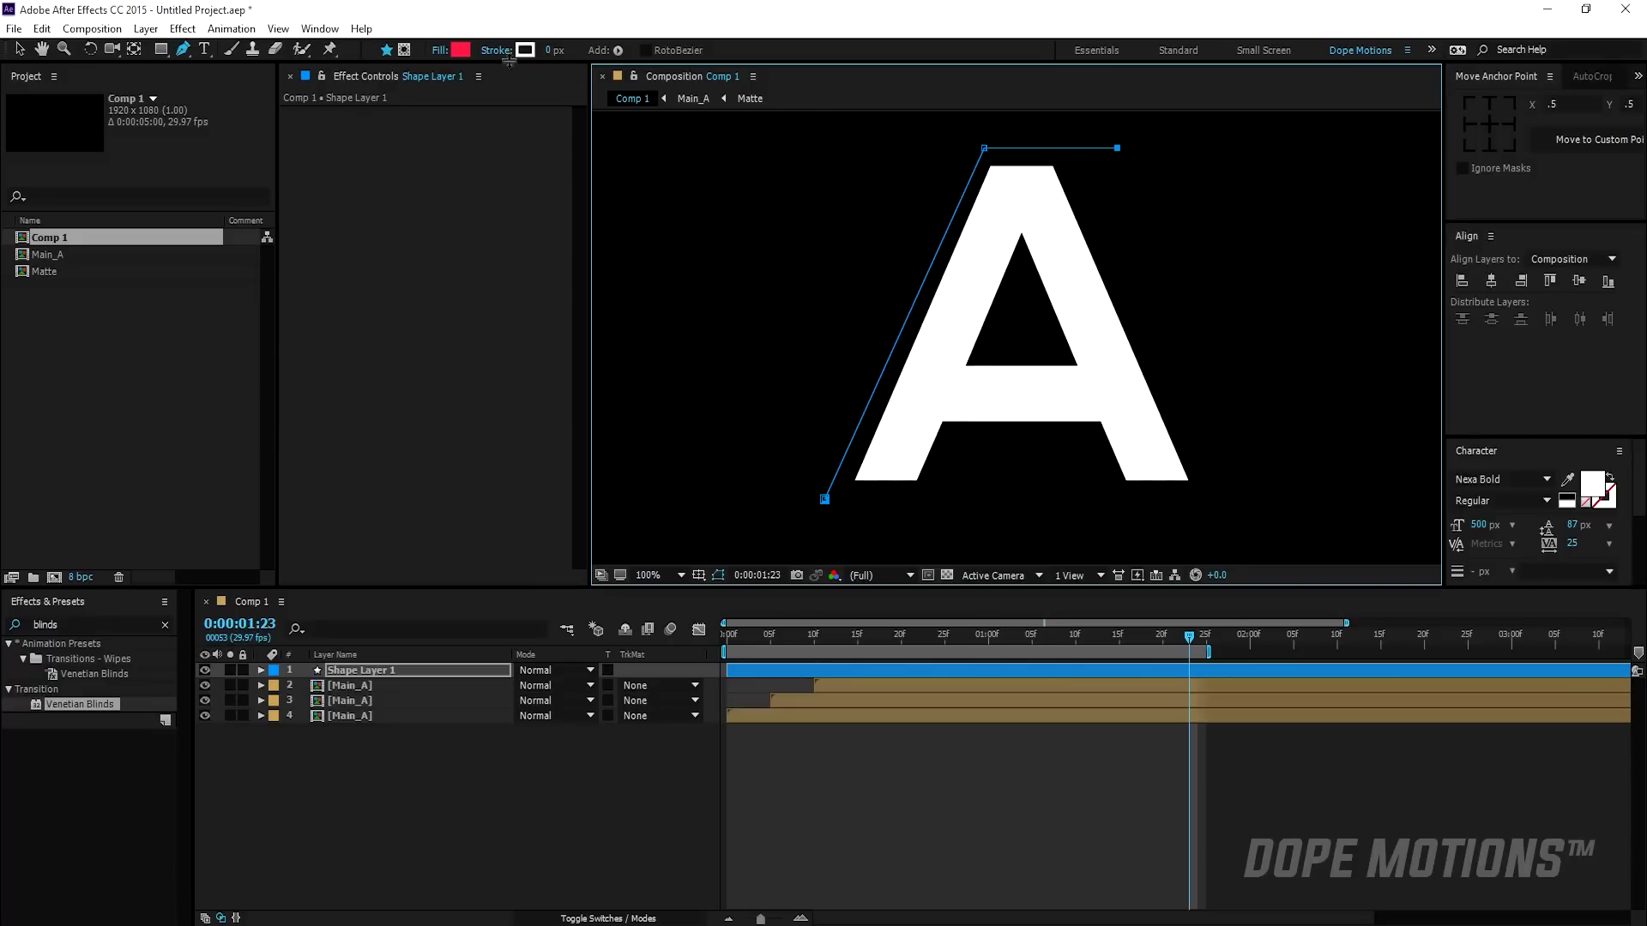
- Set the new path's fill to None and its stroke width to 5 px
left_click(441, 49)
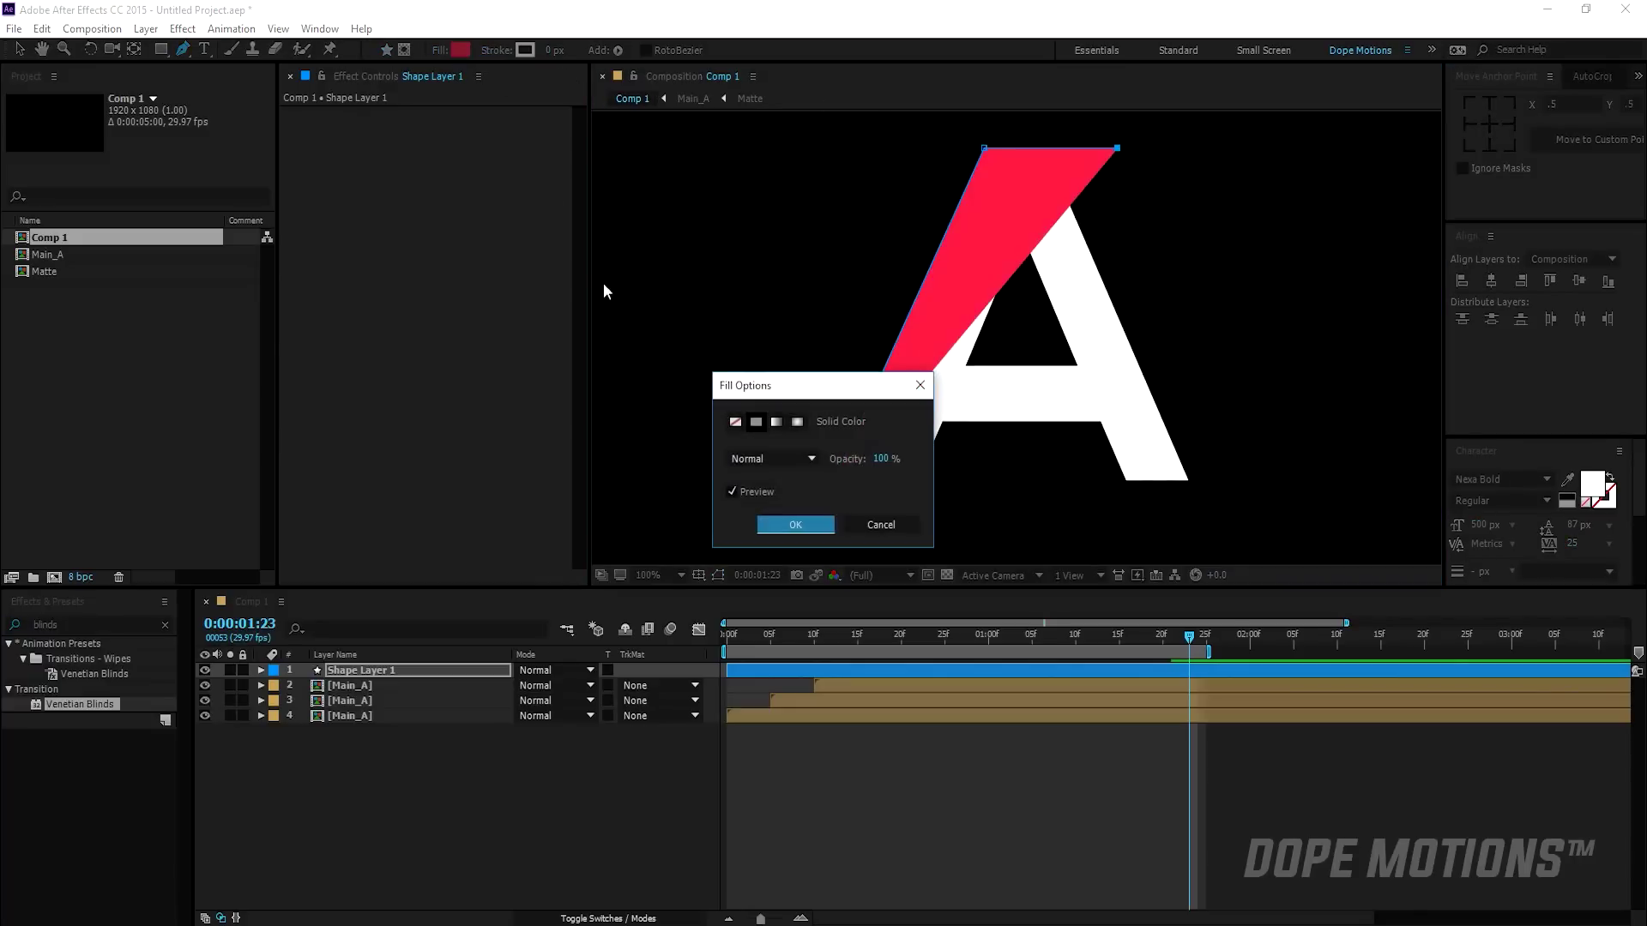
left_click(735, 421)
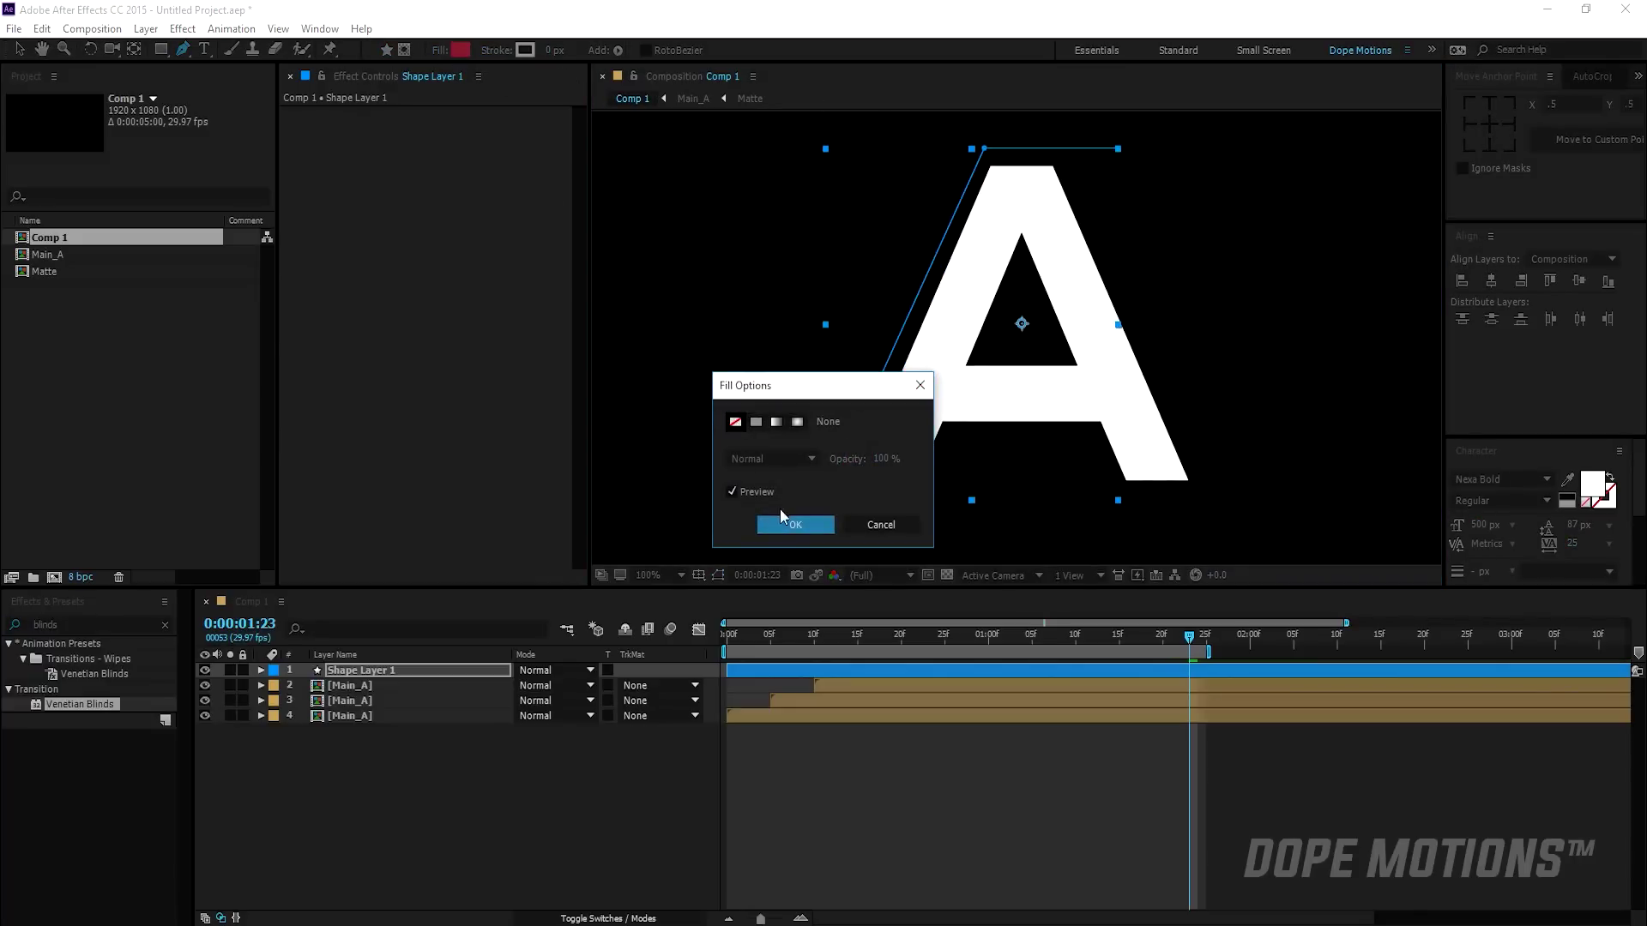
left_click(785, 522)
left_click(548, 51)
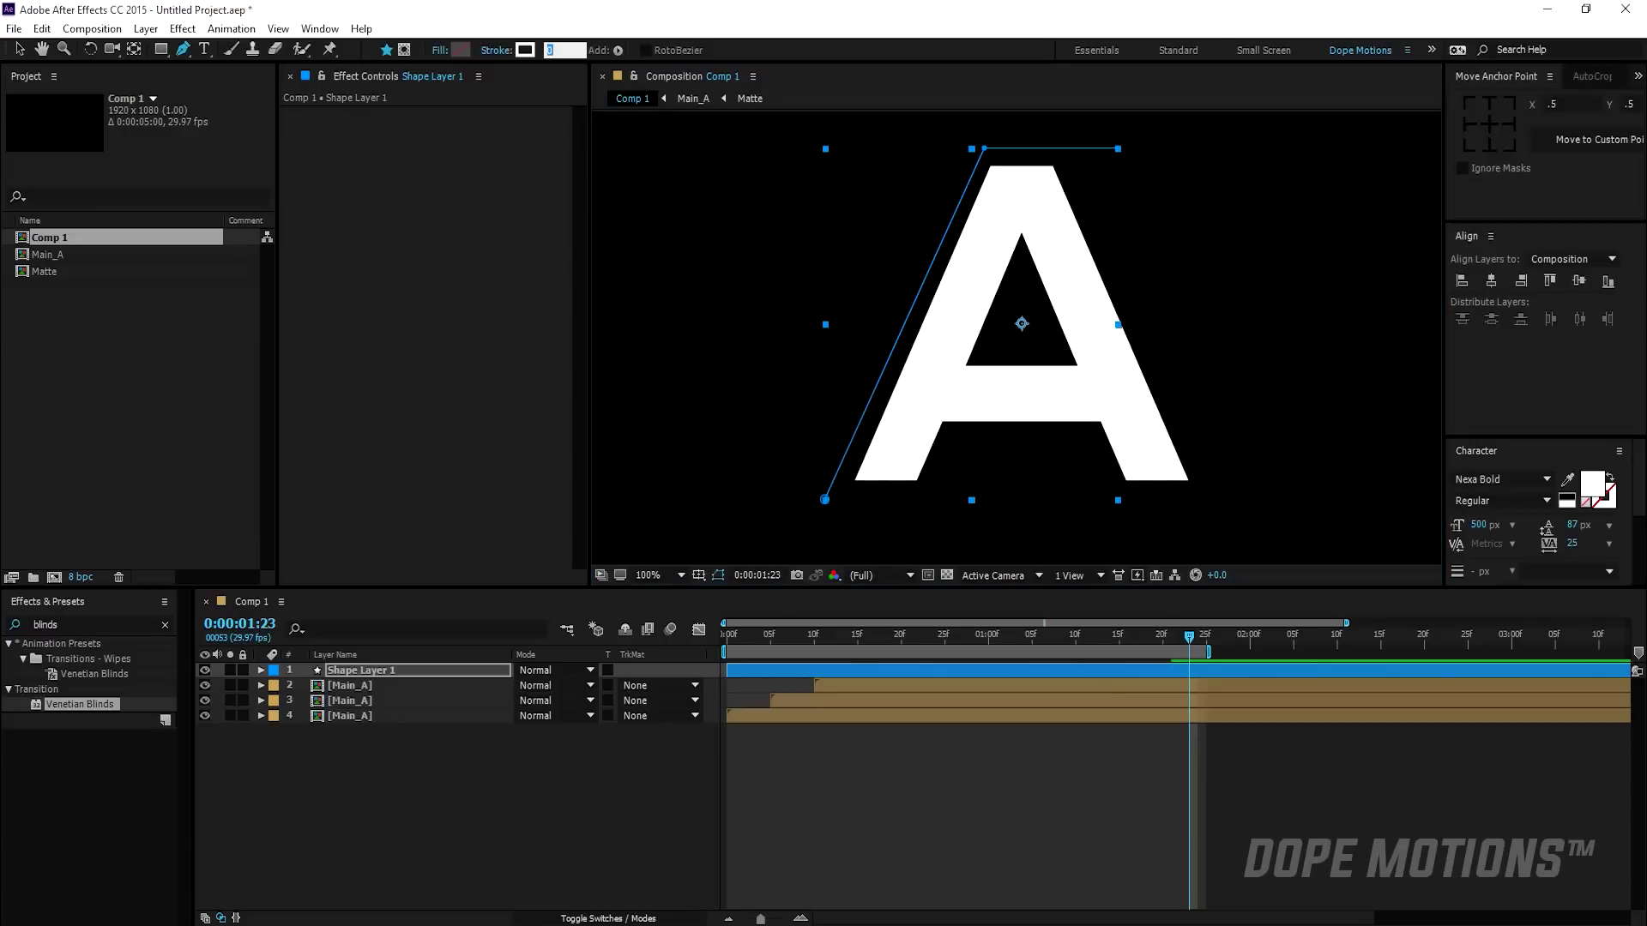
type("5")
key("Return")
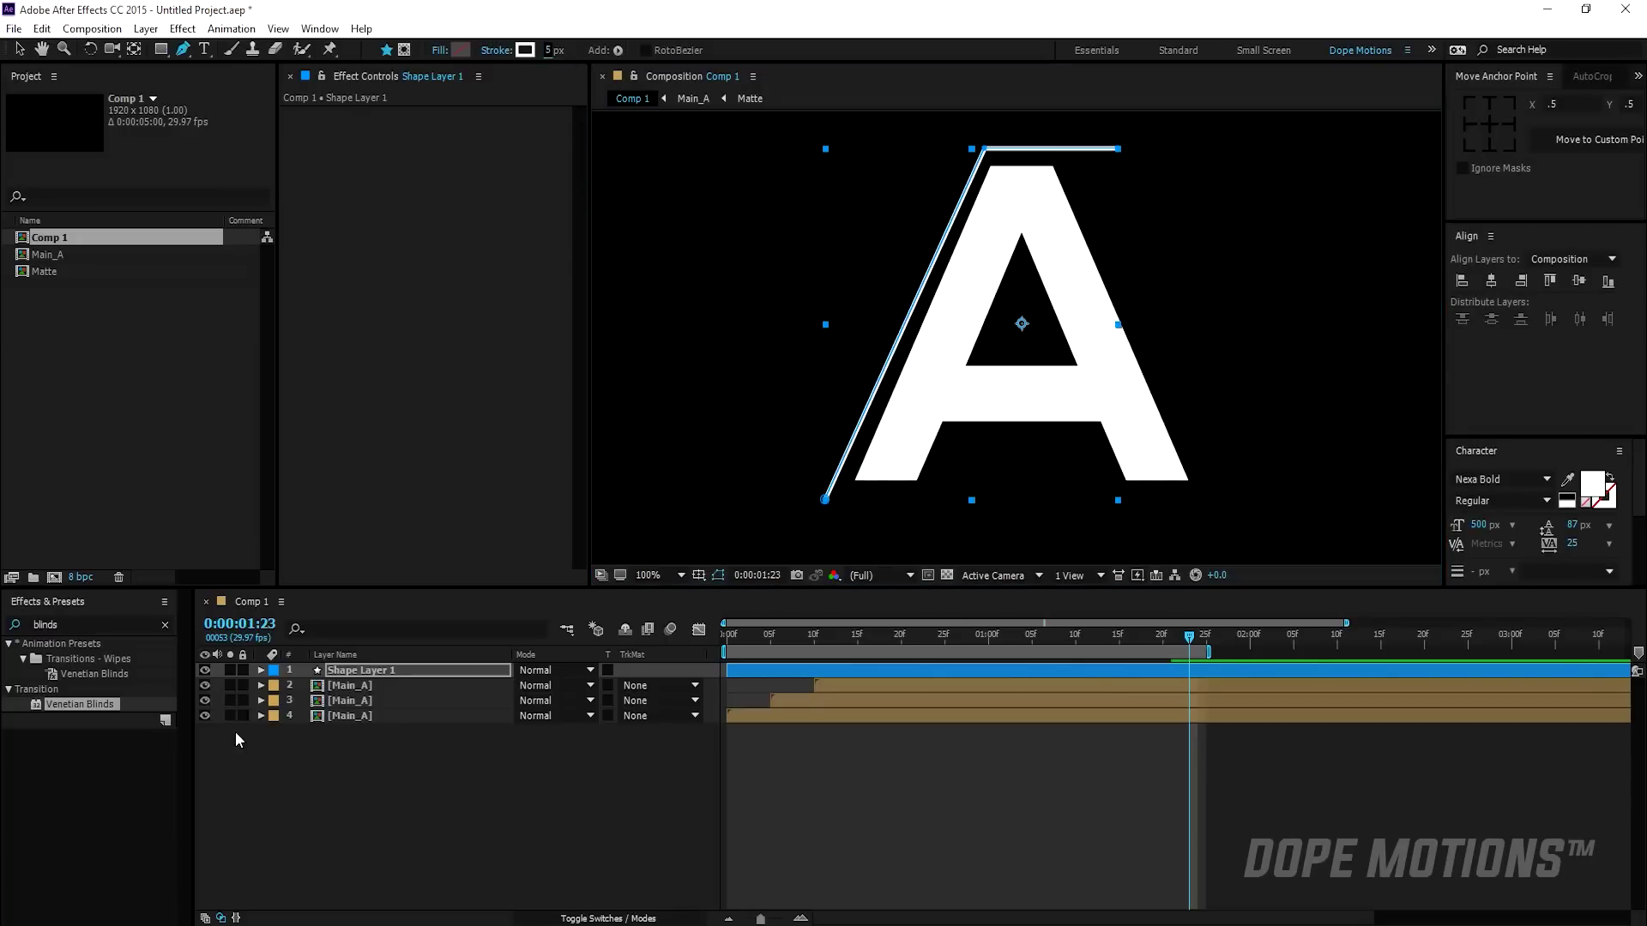
- Rename the new shape layer as Stroke
left_click(352, 672)
key("Return")
type("Stroke")
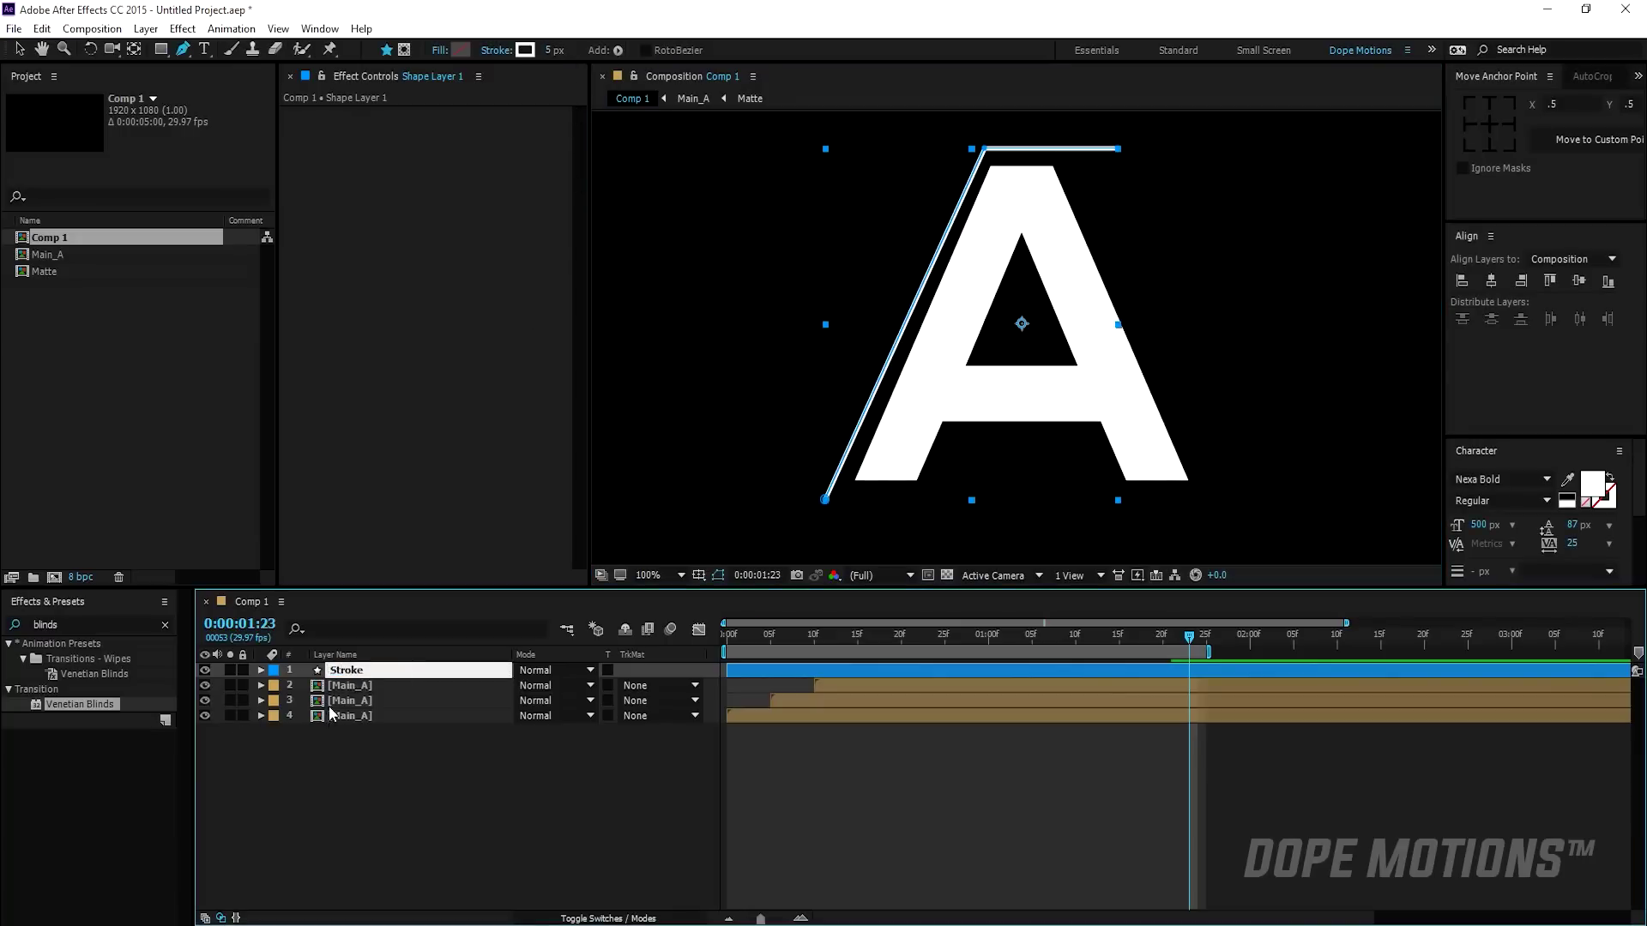
key("Return")
- Add Trim Paths to the Stroke layer's contents and move the current time to frame 10
left_click(261, 670)
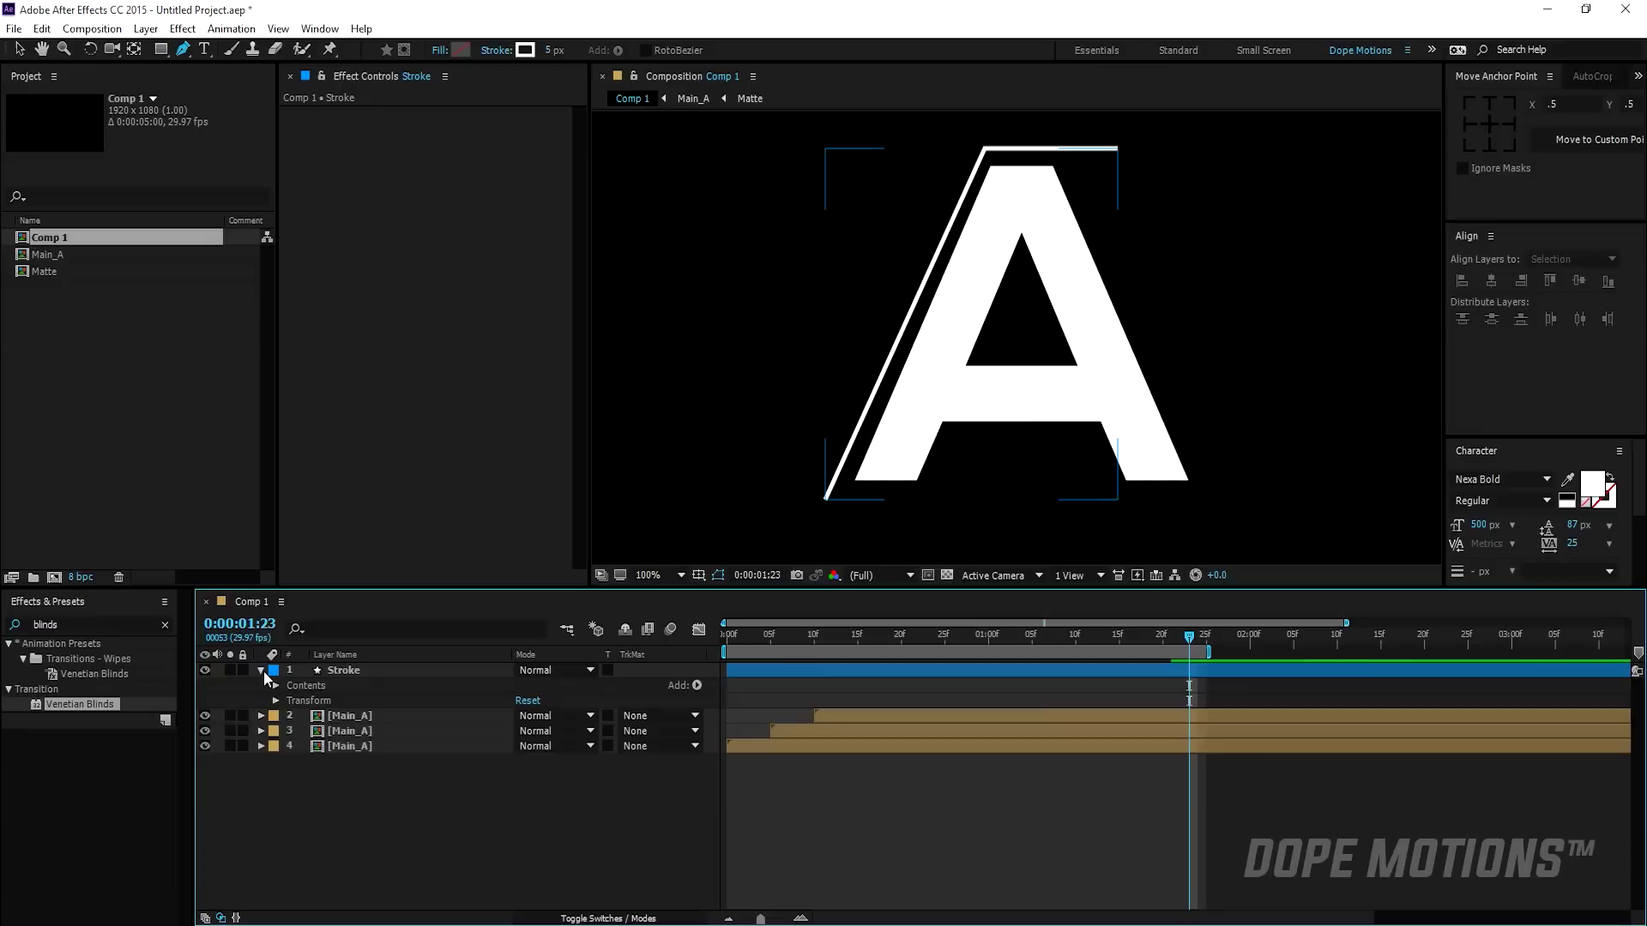
left_click(278, 685)
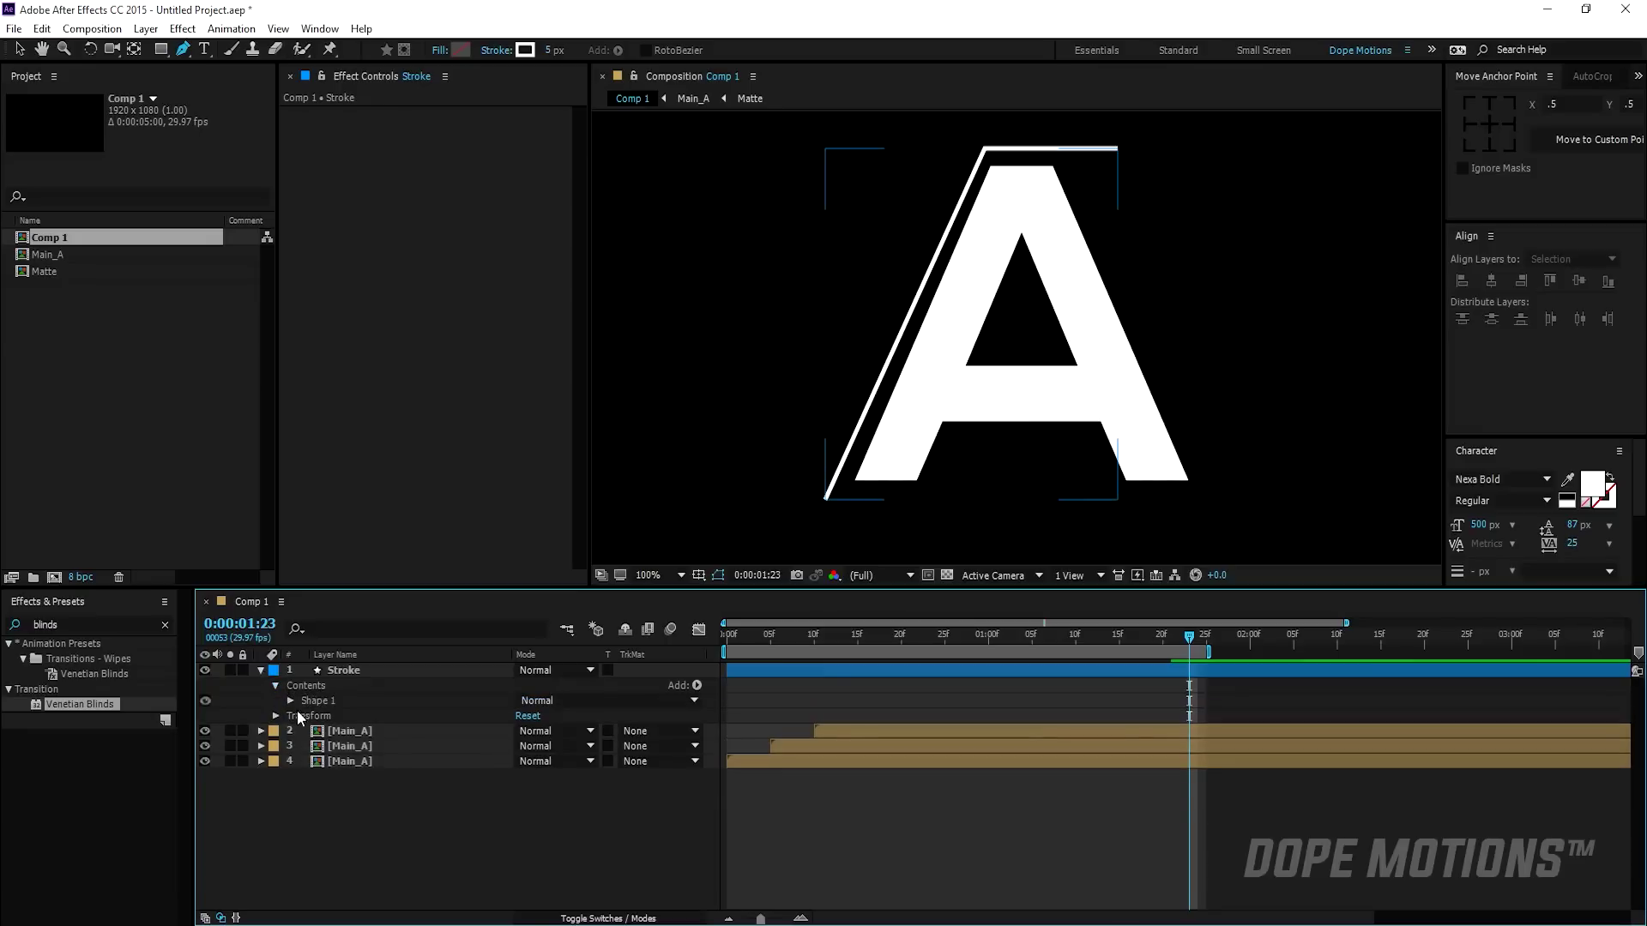
left_click(697, 685)
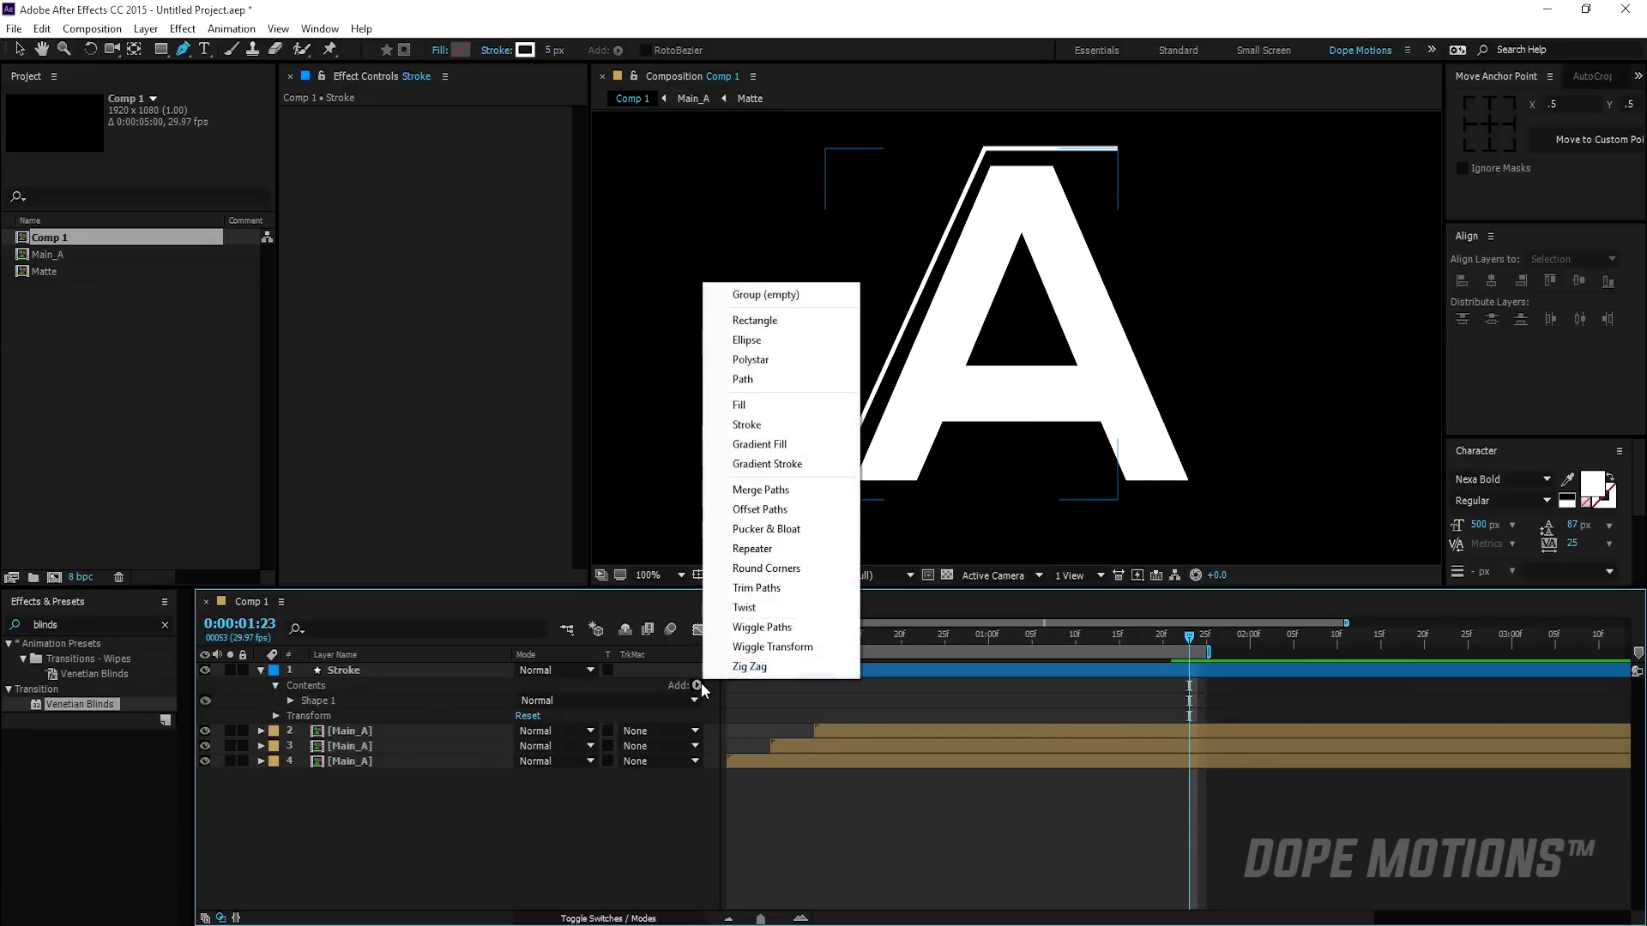
left_click(764, 586)
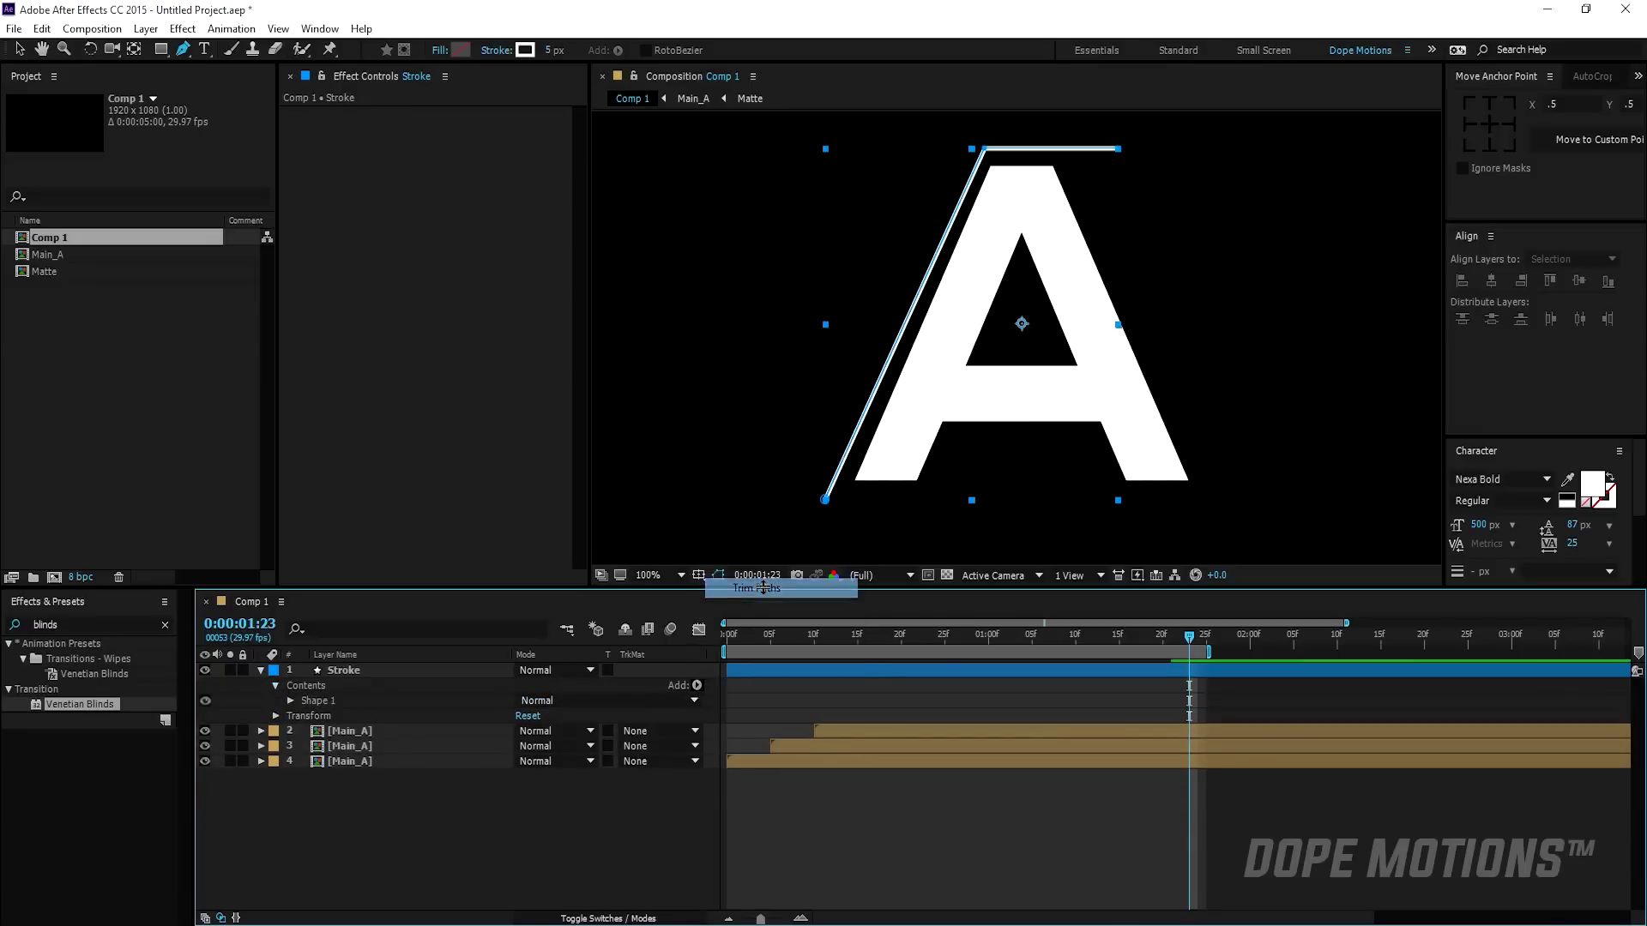
left_click_drag(993, 642, 814, 645)
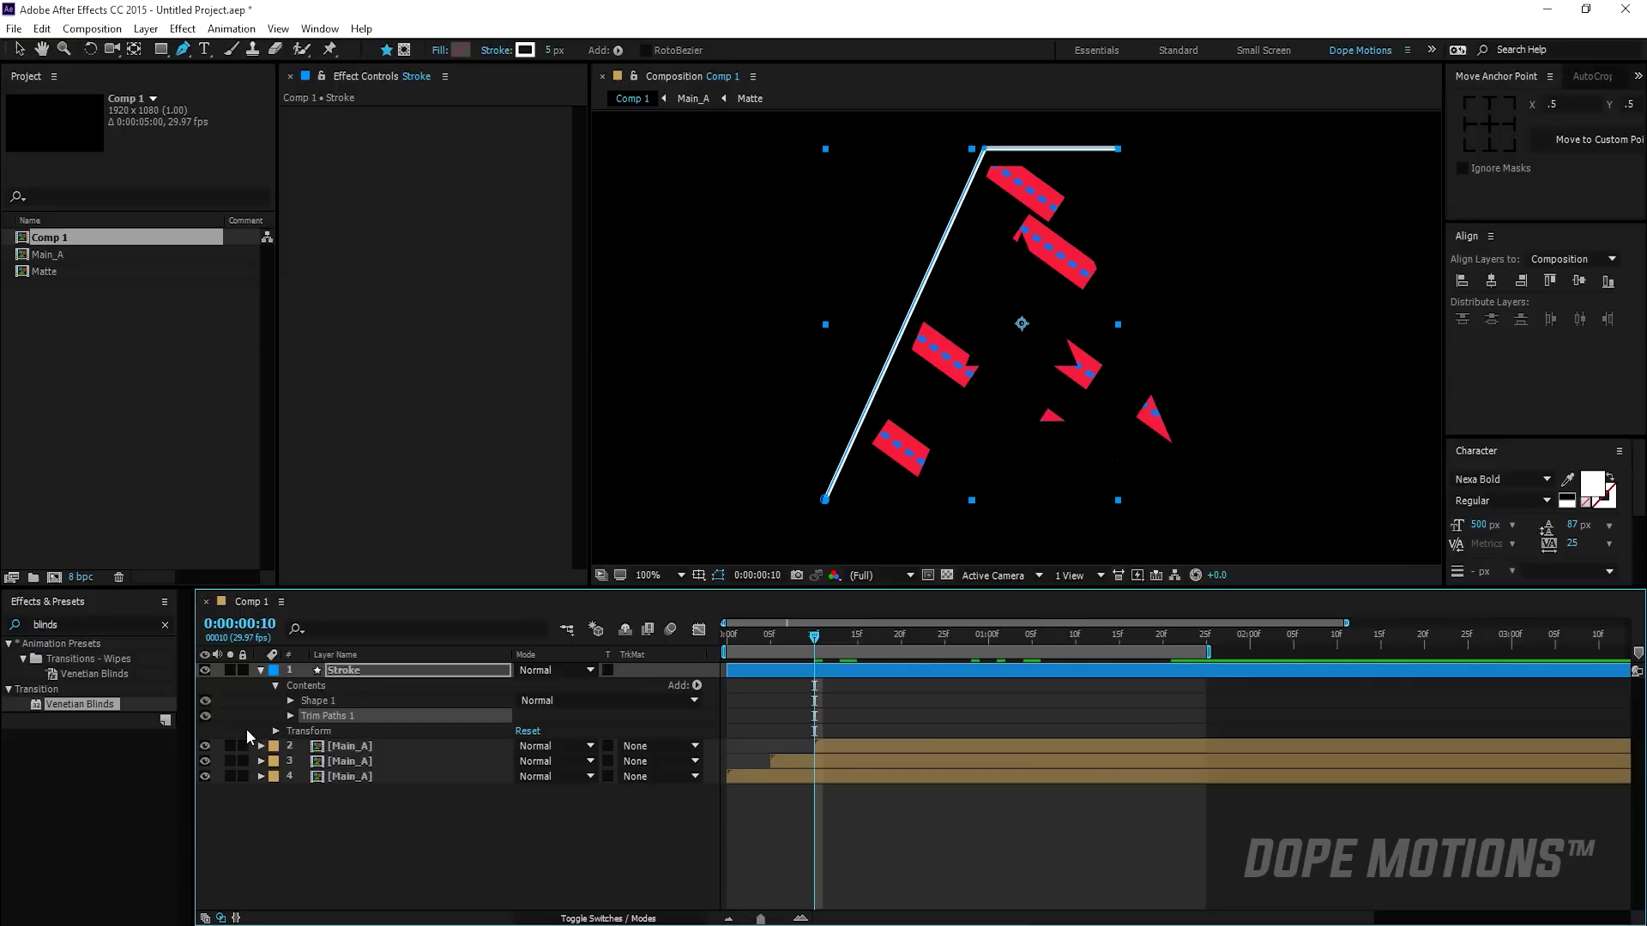
- Keyframe the Stroke layer's Trim Paths End from 0% at frame 10 to 100% at frame 25
left_click(291, 716)
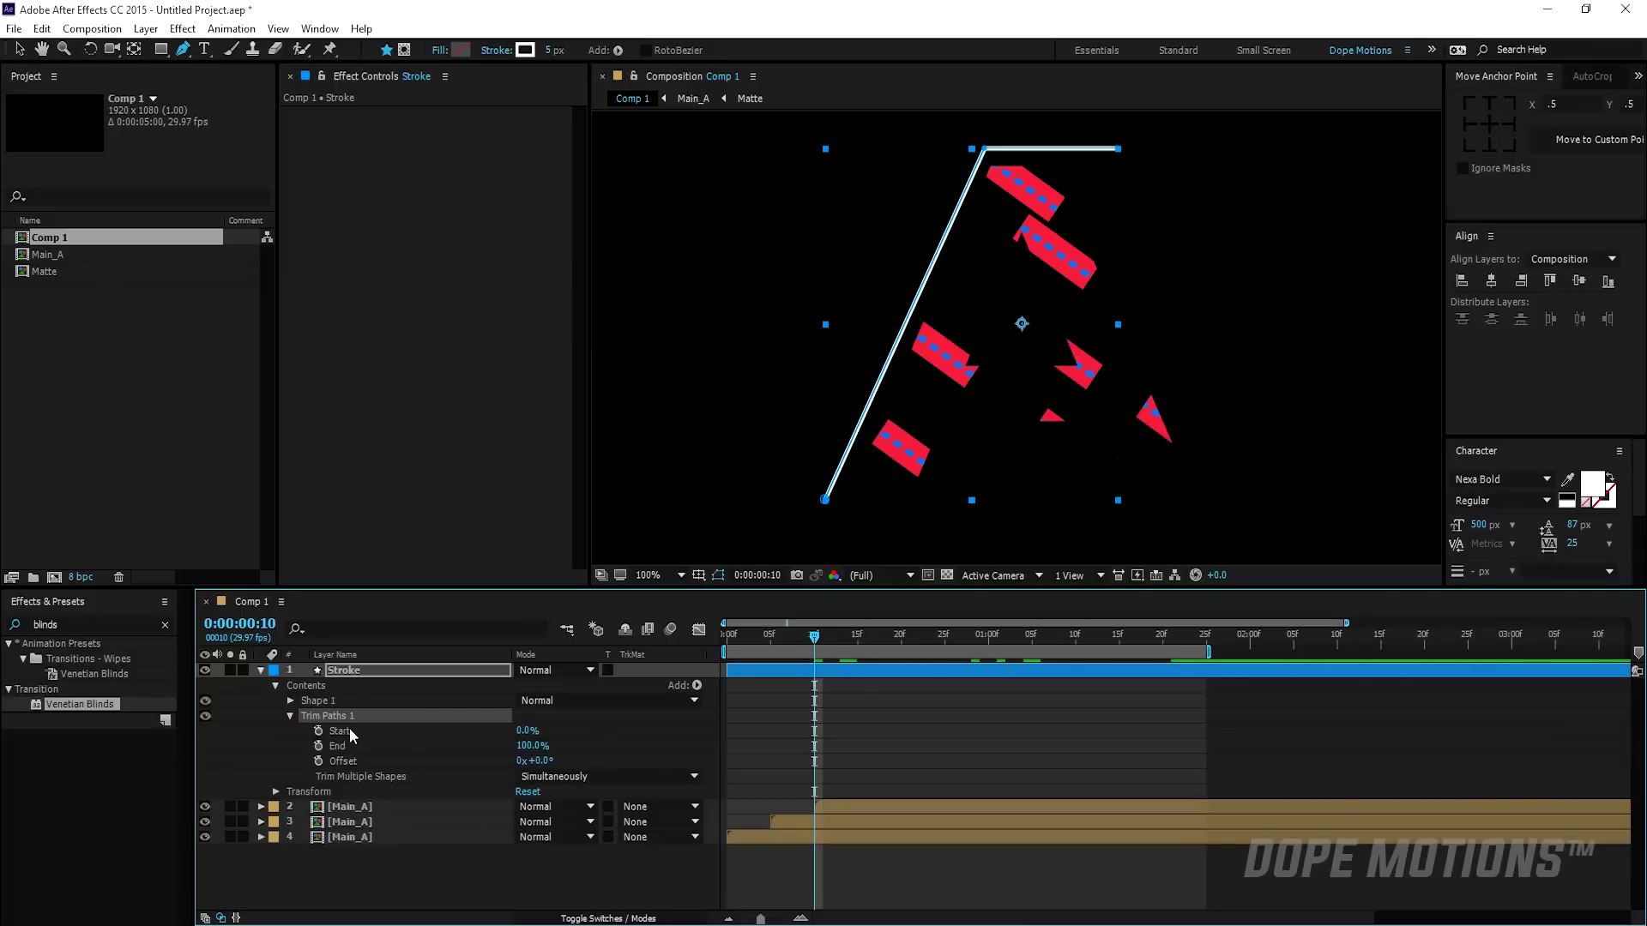
left_click_drag(519, 745, 443, 757)
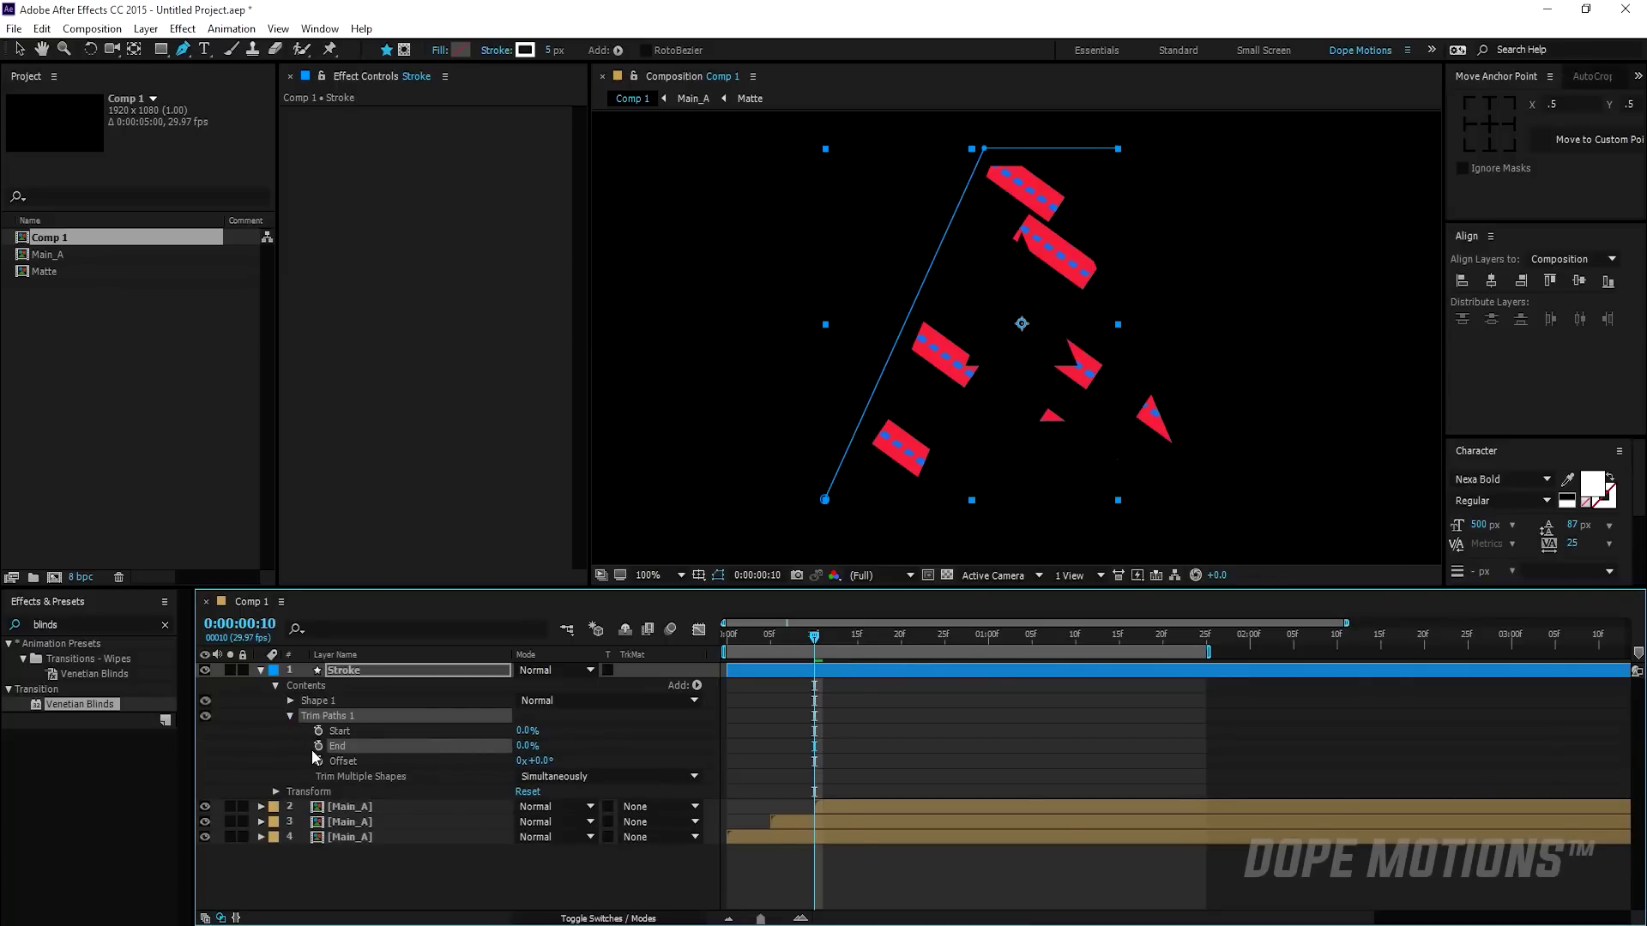
left_click_drag(817, 645, 944, 644)
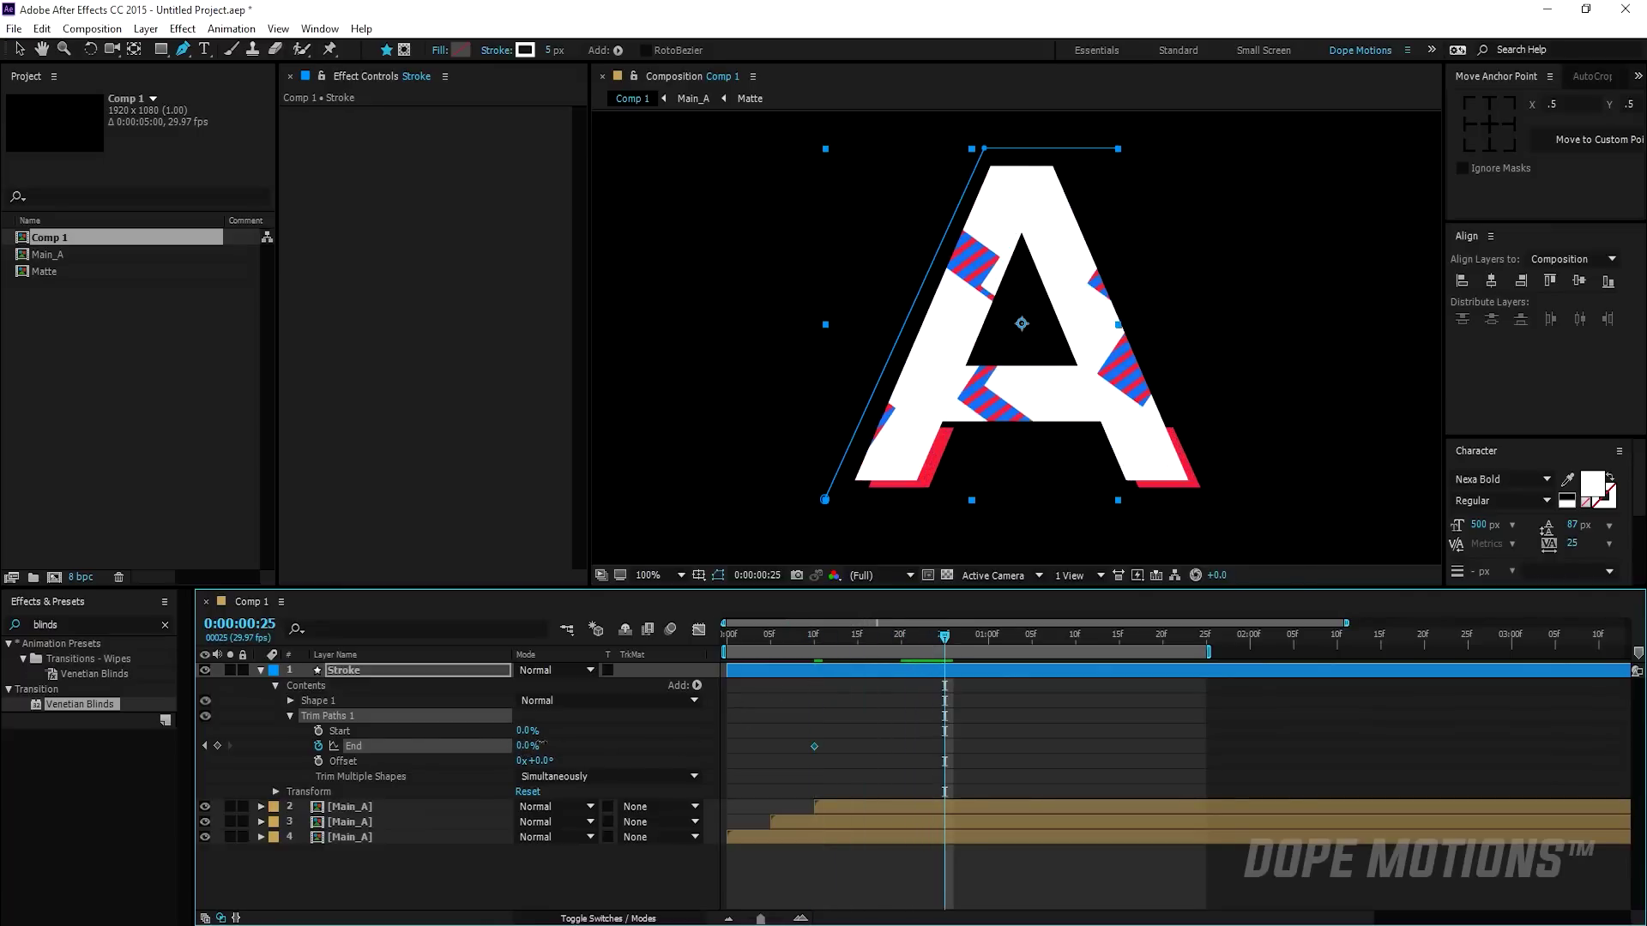
left_click_drag(733, 739, 821, 733)
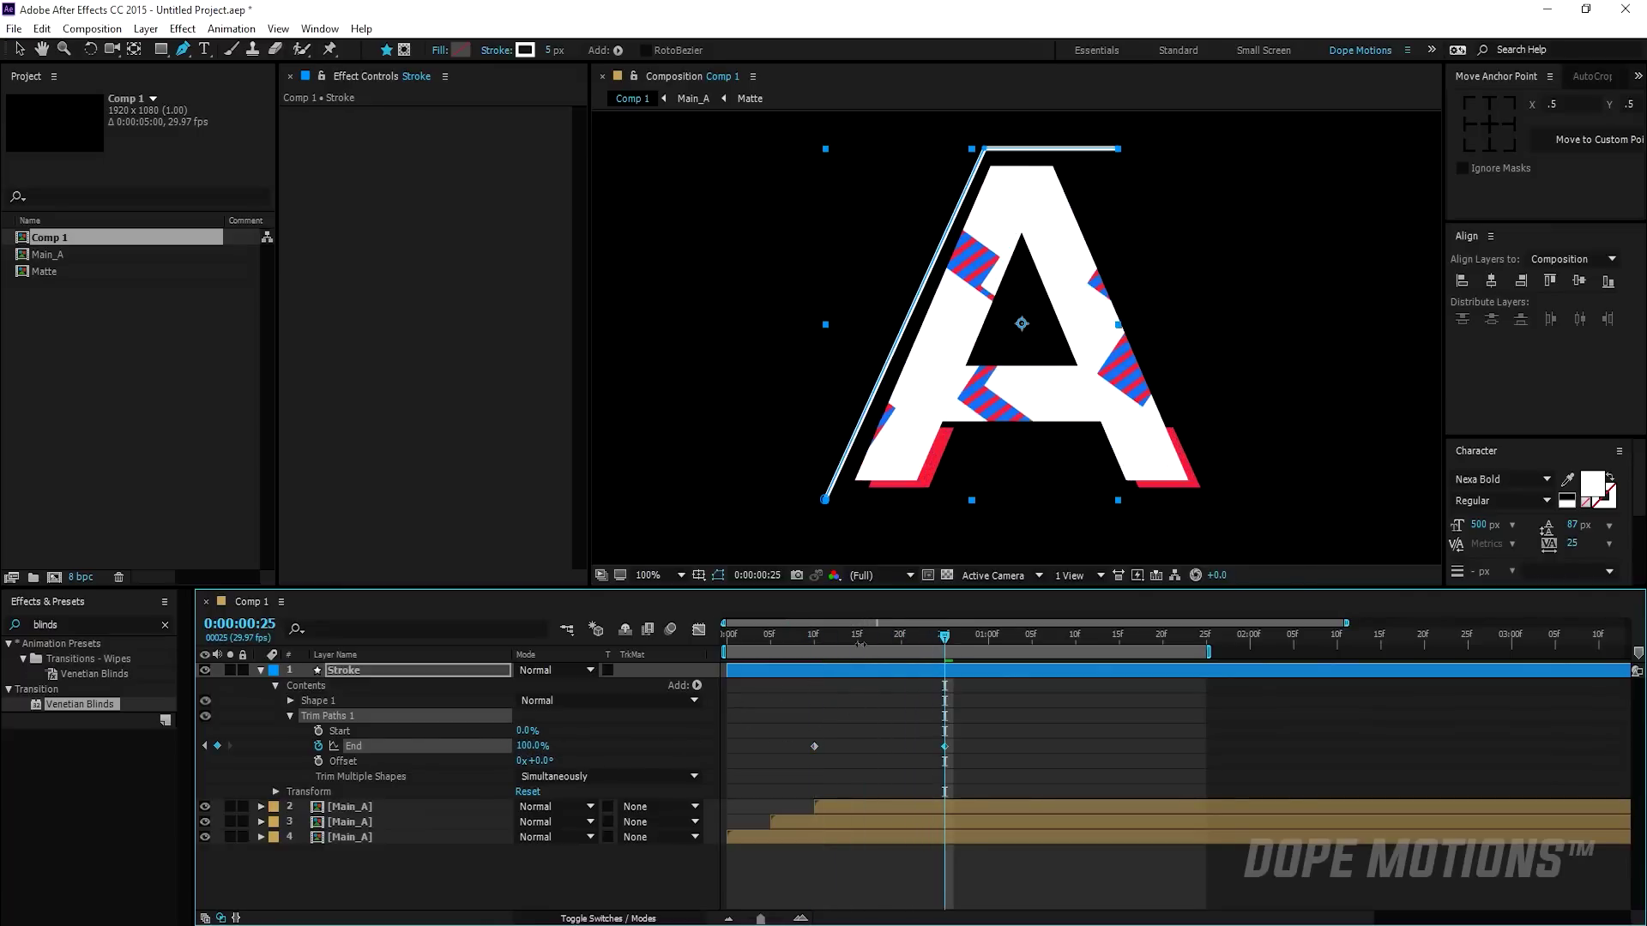
- Keyframe the Trim Paths Start from 0% at frame 20 to 100% at 0:00:01:05 and preview the outline
left_click(899, 637)
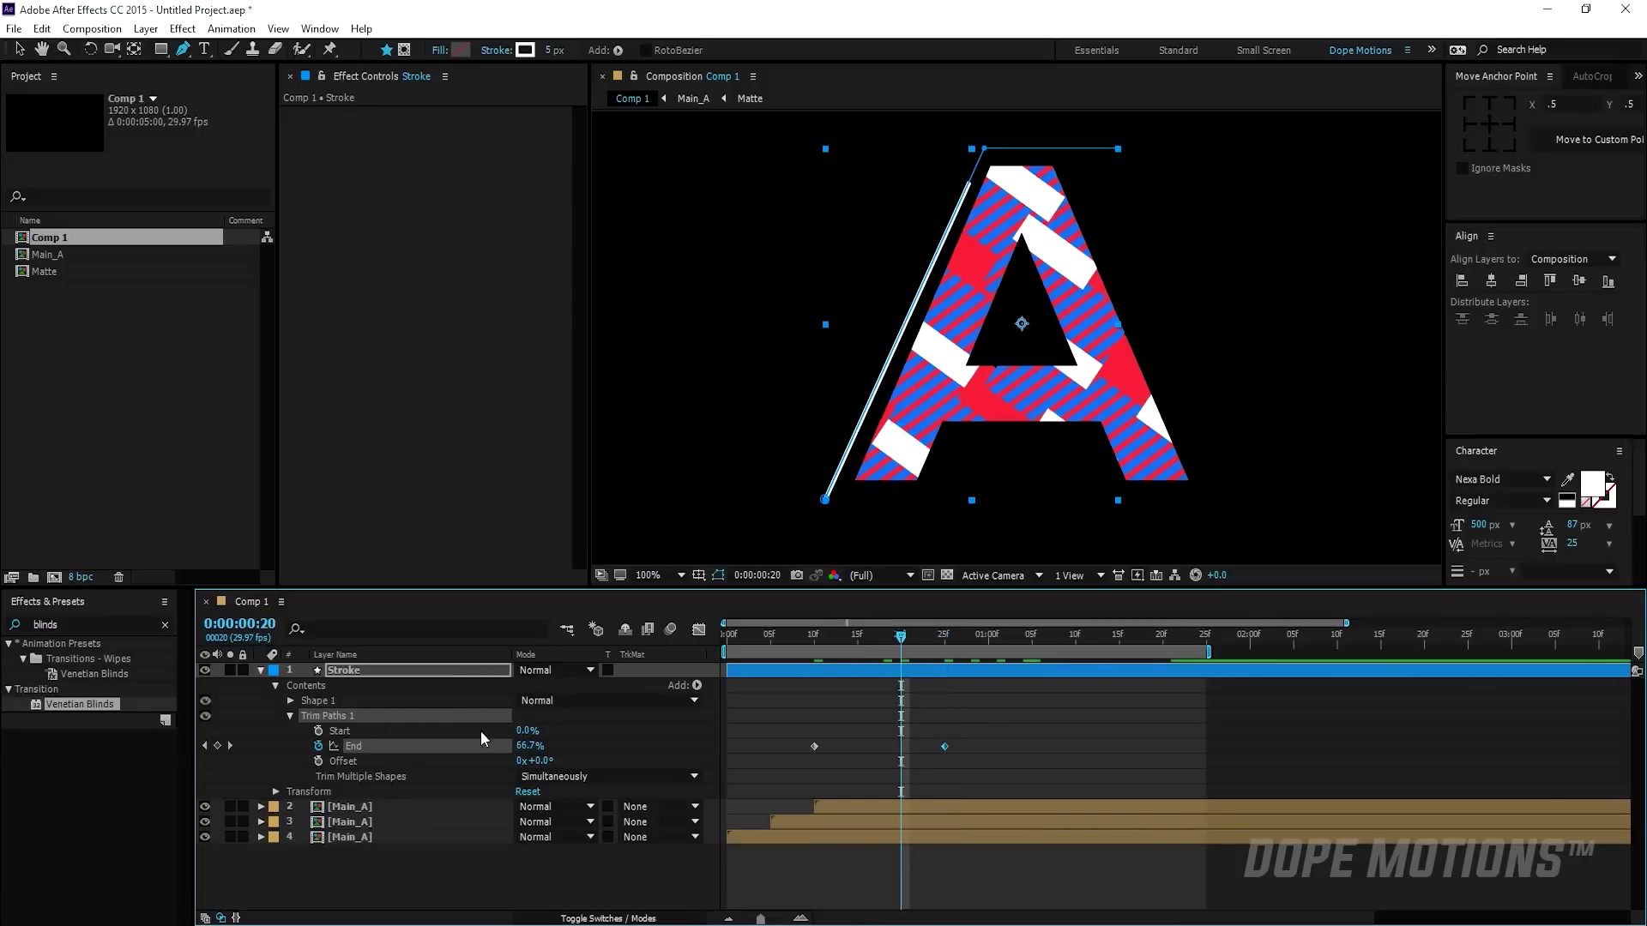
left_click(319, 731)
left_click_drag(900, 645, 1033, 647)
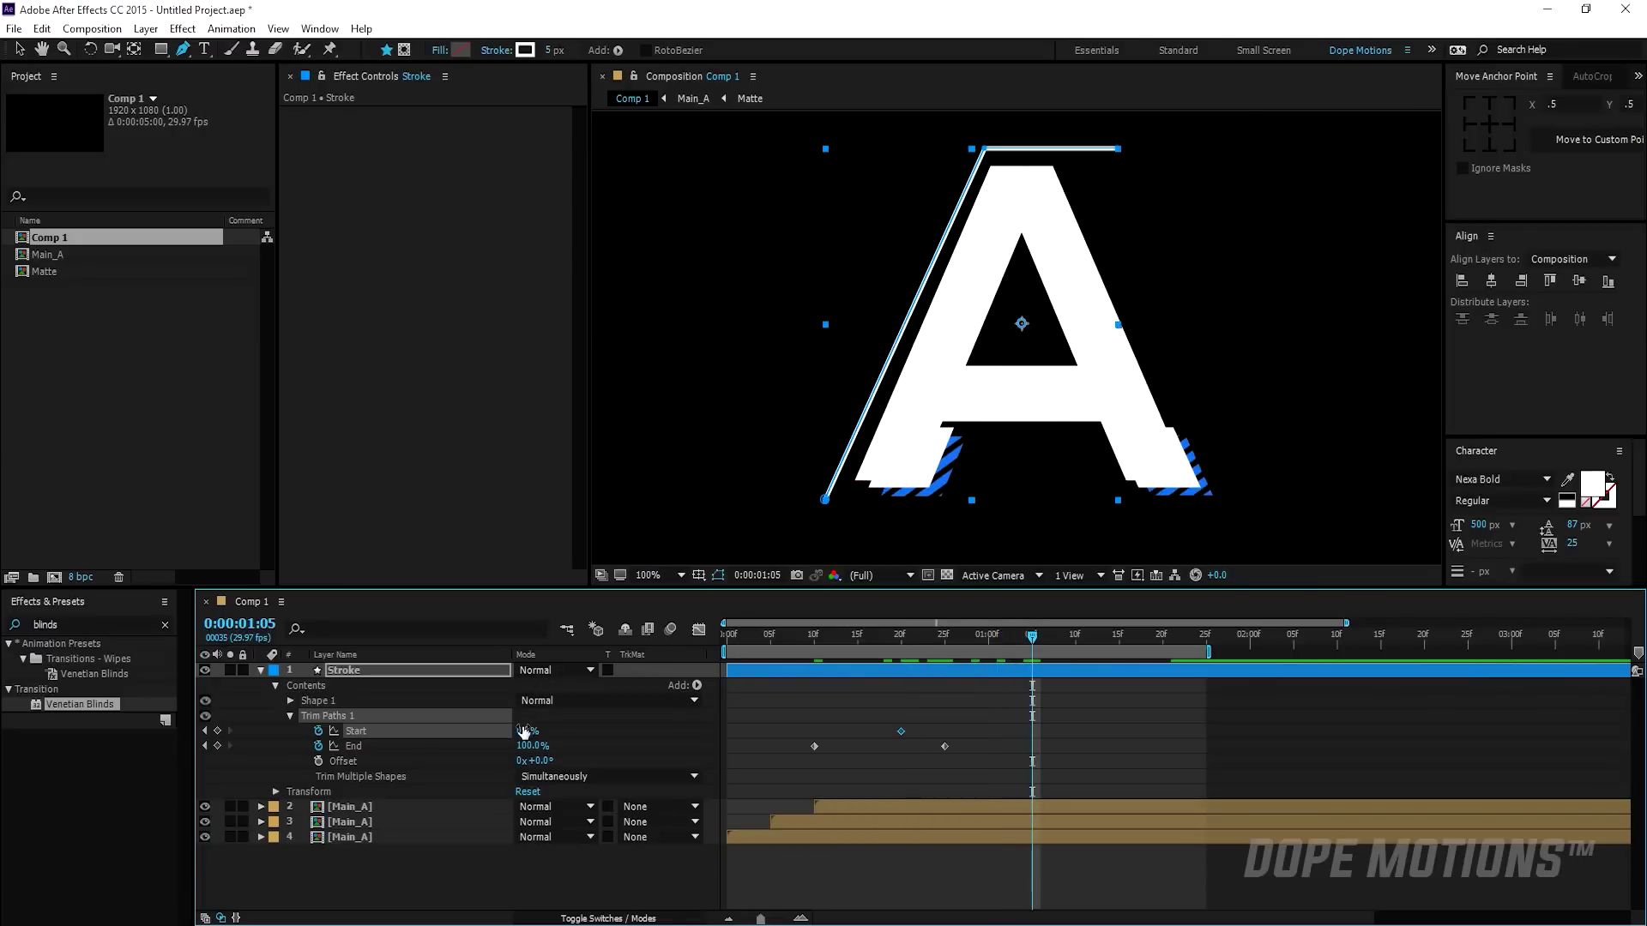
left_click_drag(585, 739, 673, 739)
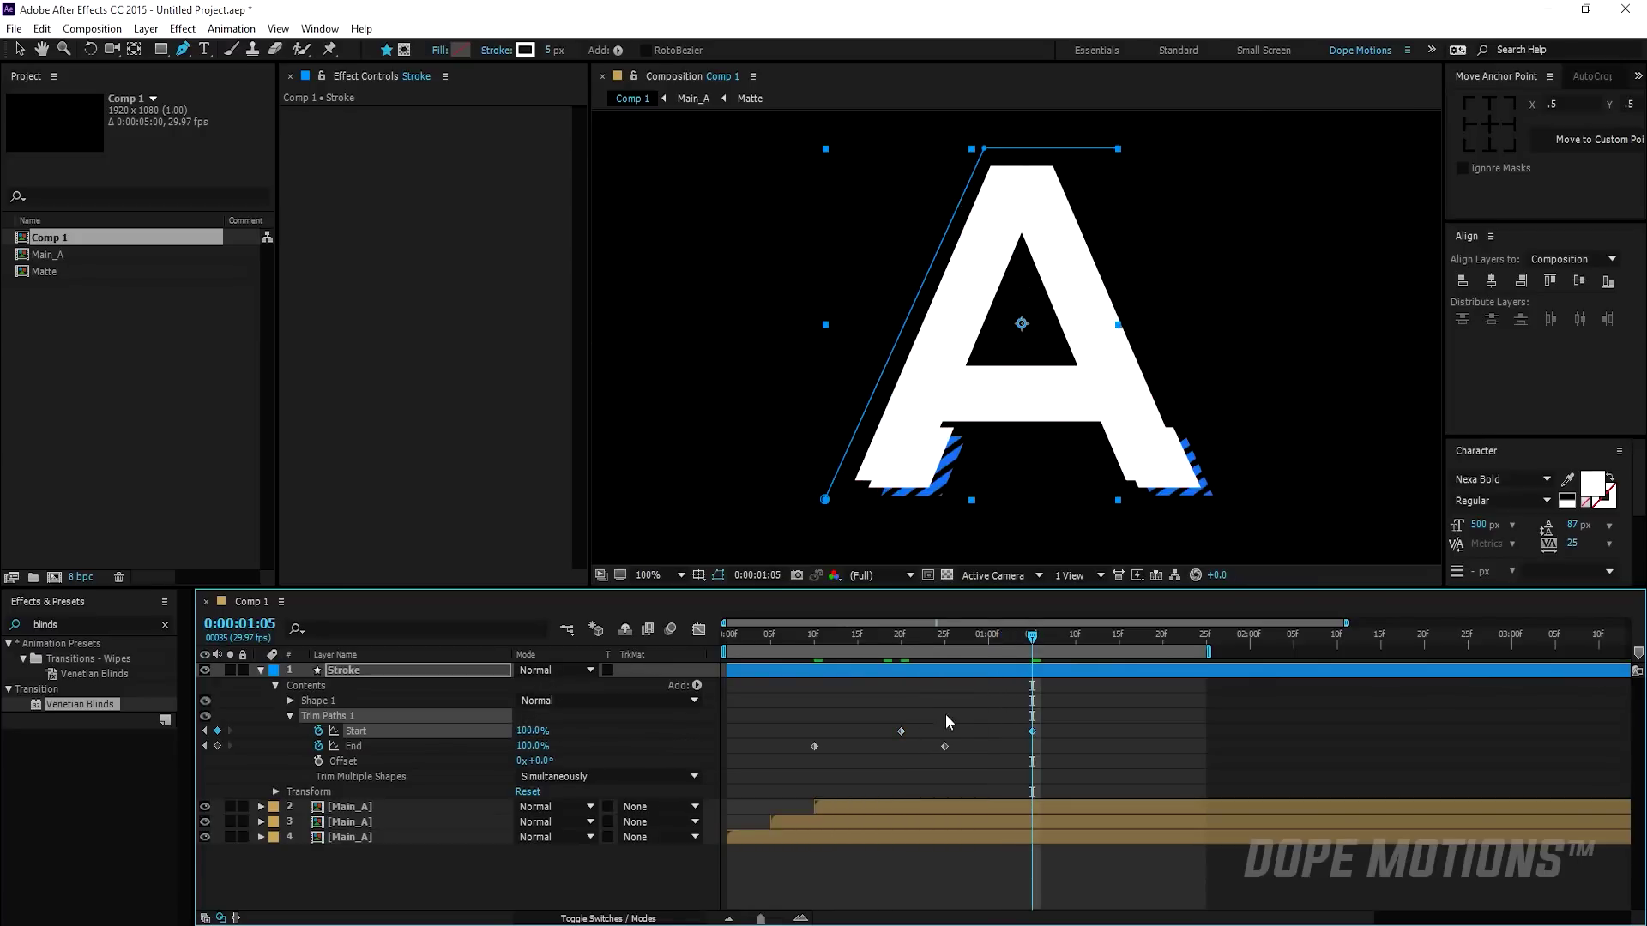
left_click(1020, 712)
scroll(916, 408, "down", 1)
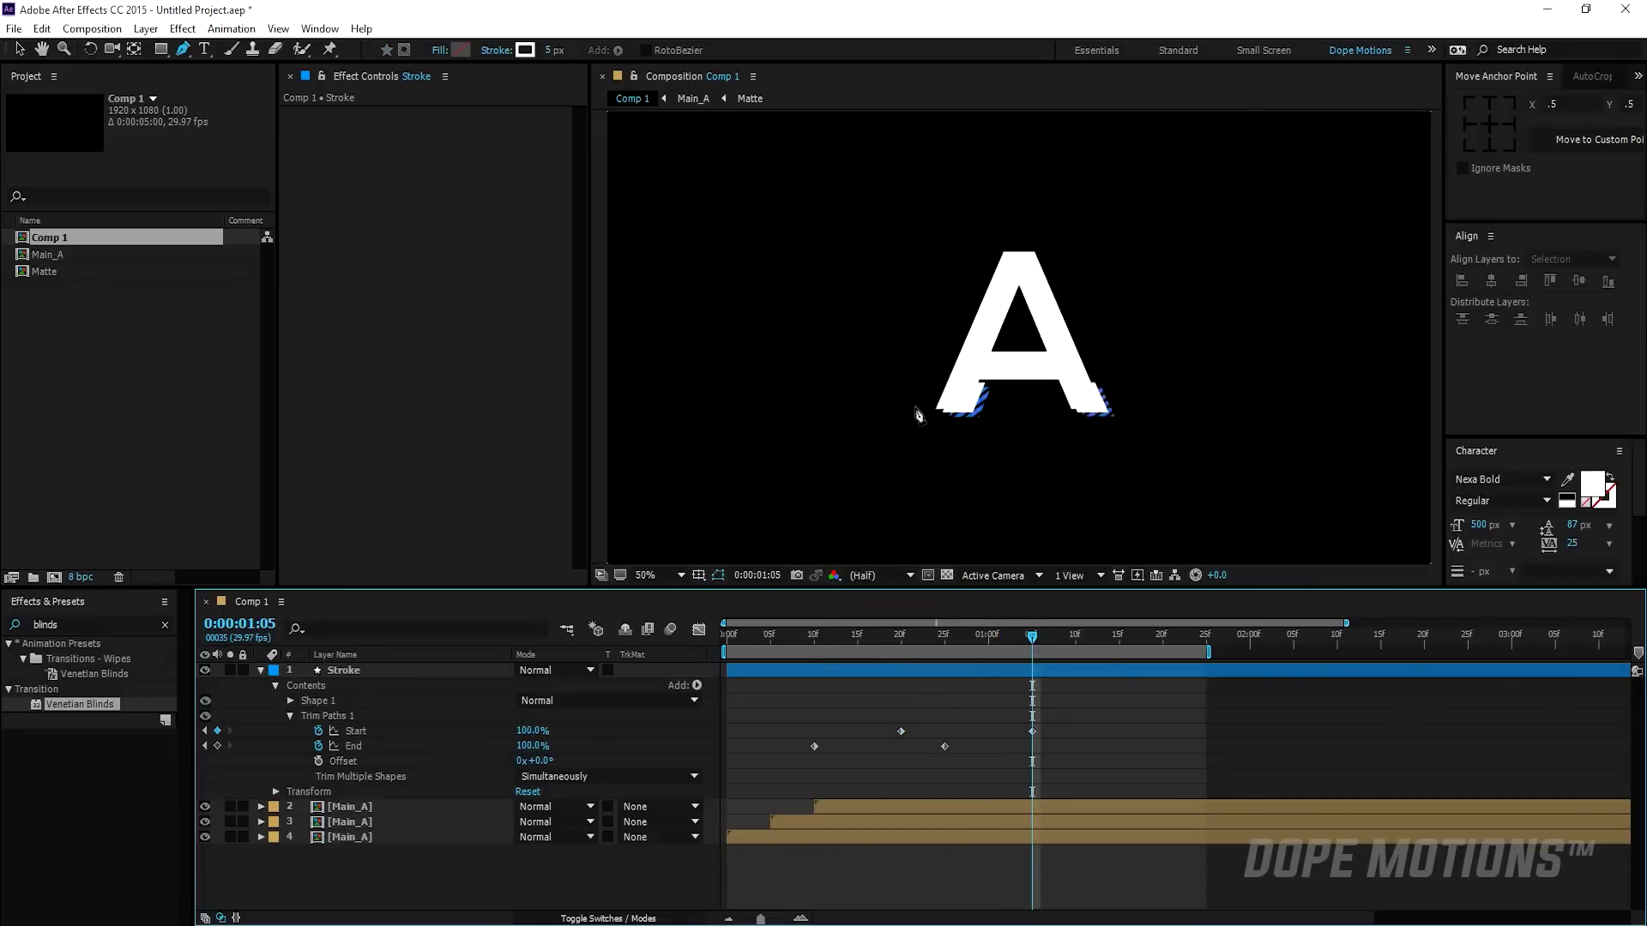
left_click_drag(796, 636, 969, 658)
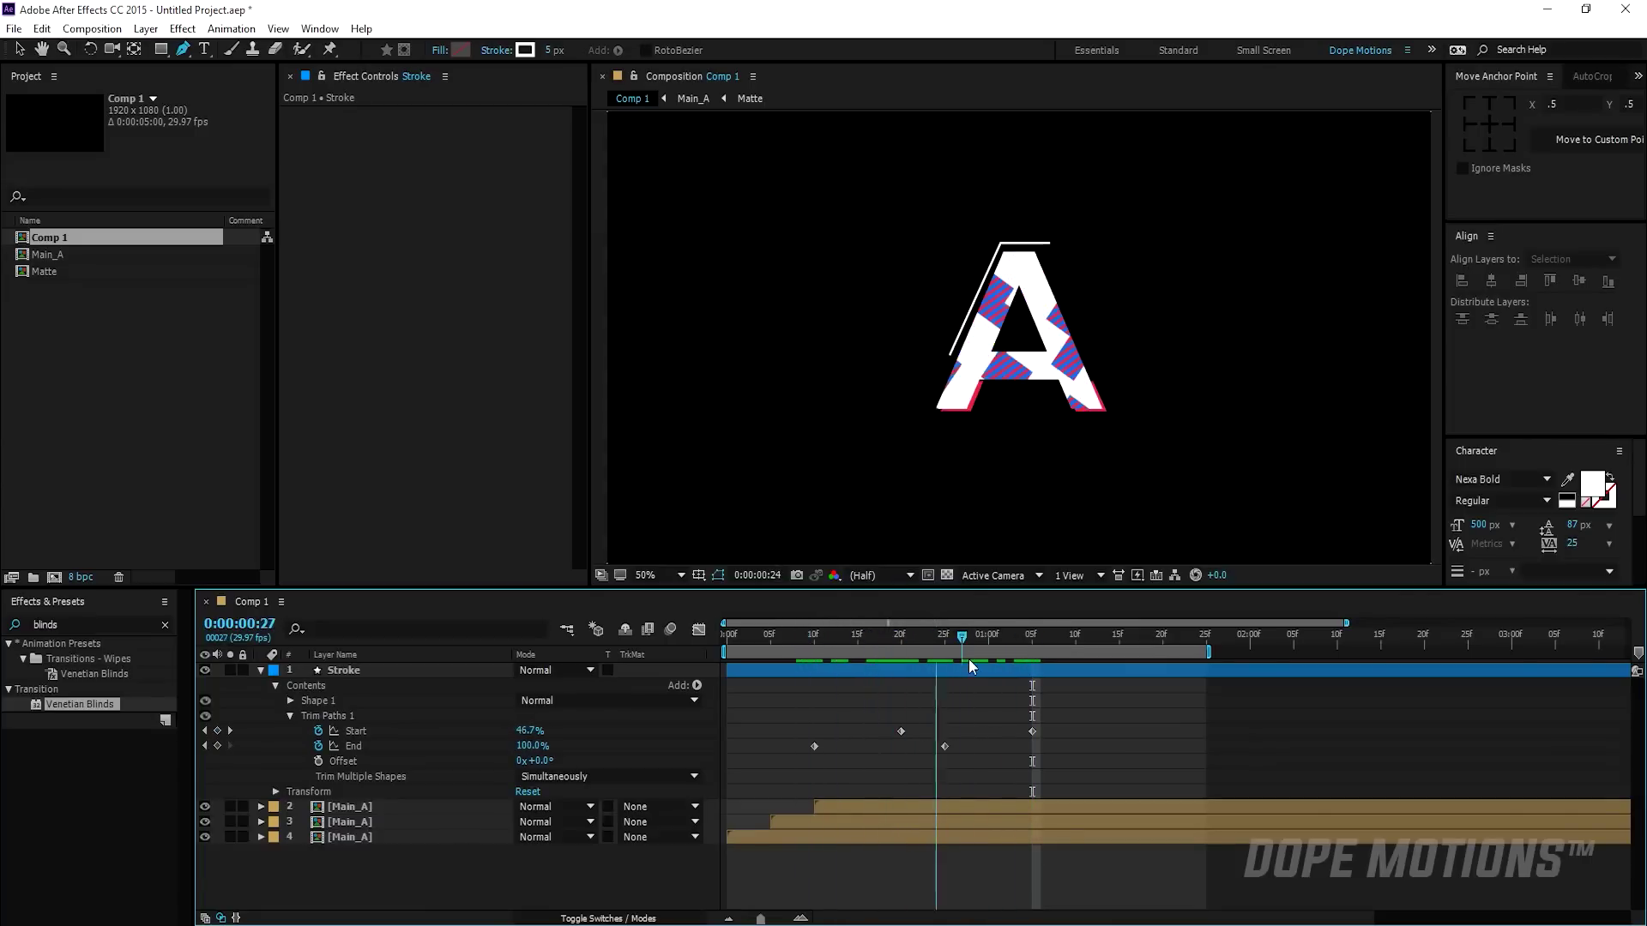
- Apply Easy Ease to all Start and End keyframes and shape their speed curves into sharp central peaks, then preview
left_click_drag(813, 727, 1065, 772)
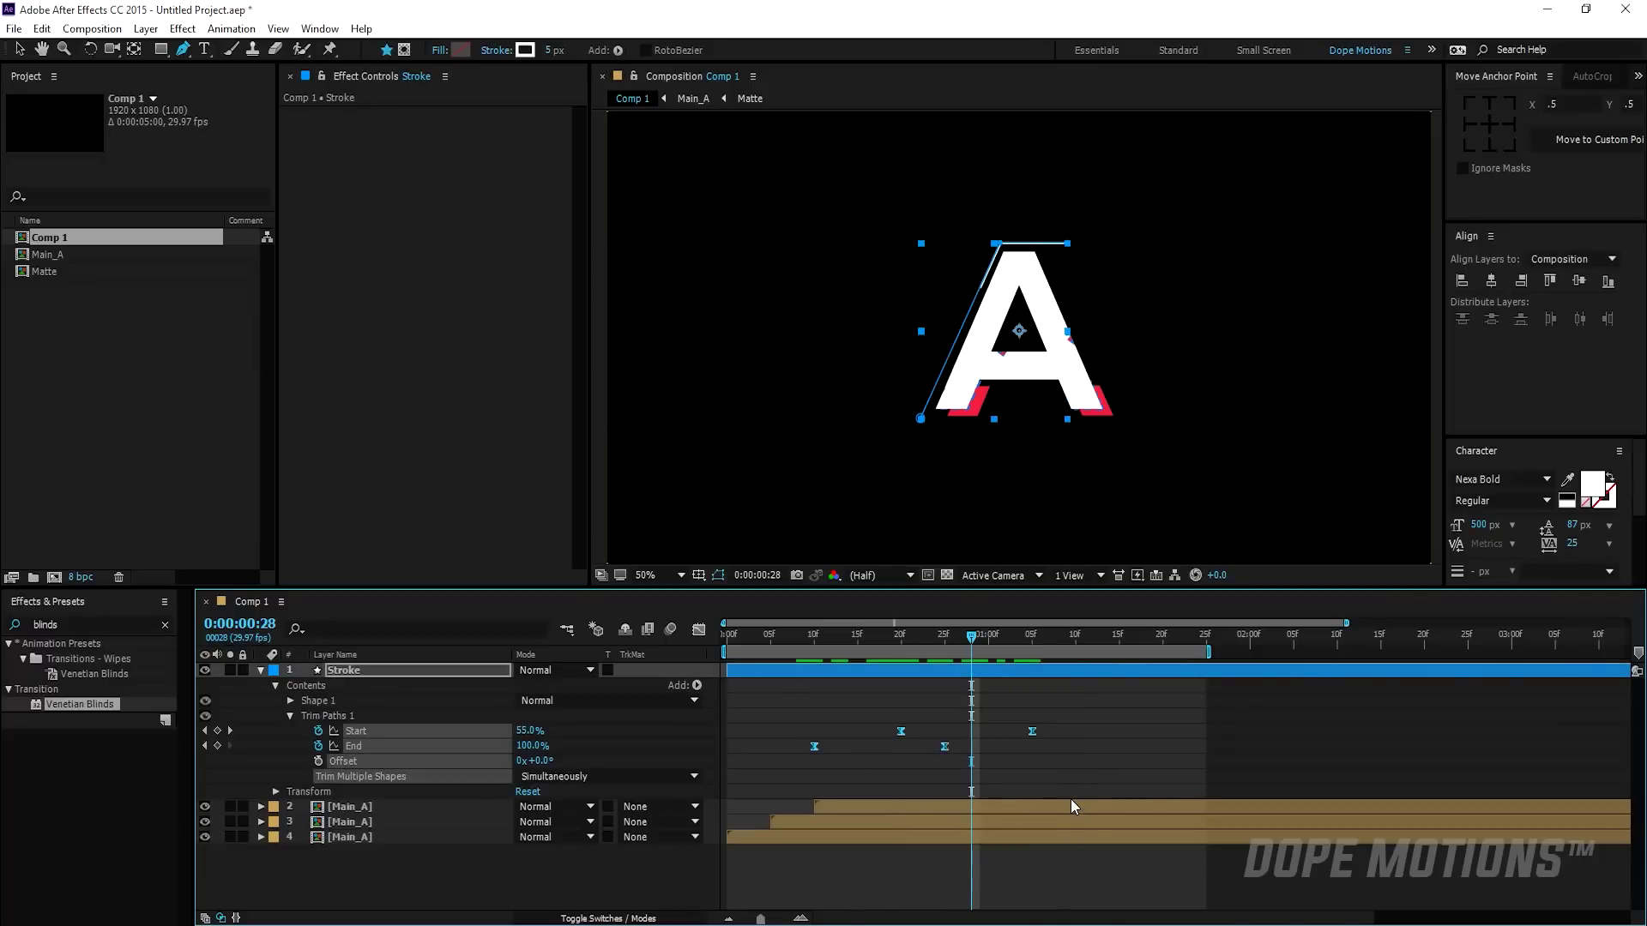
left_click(699, 630)
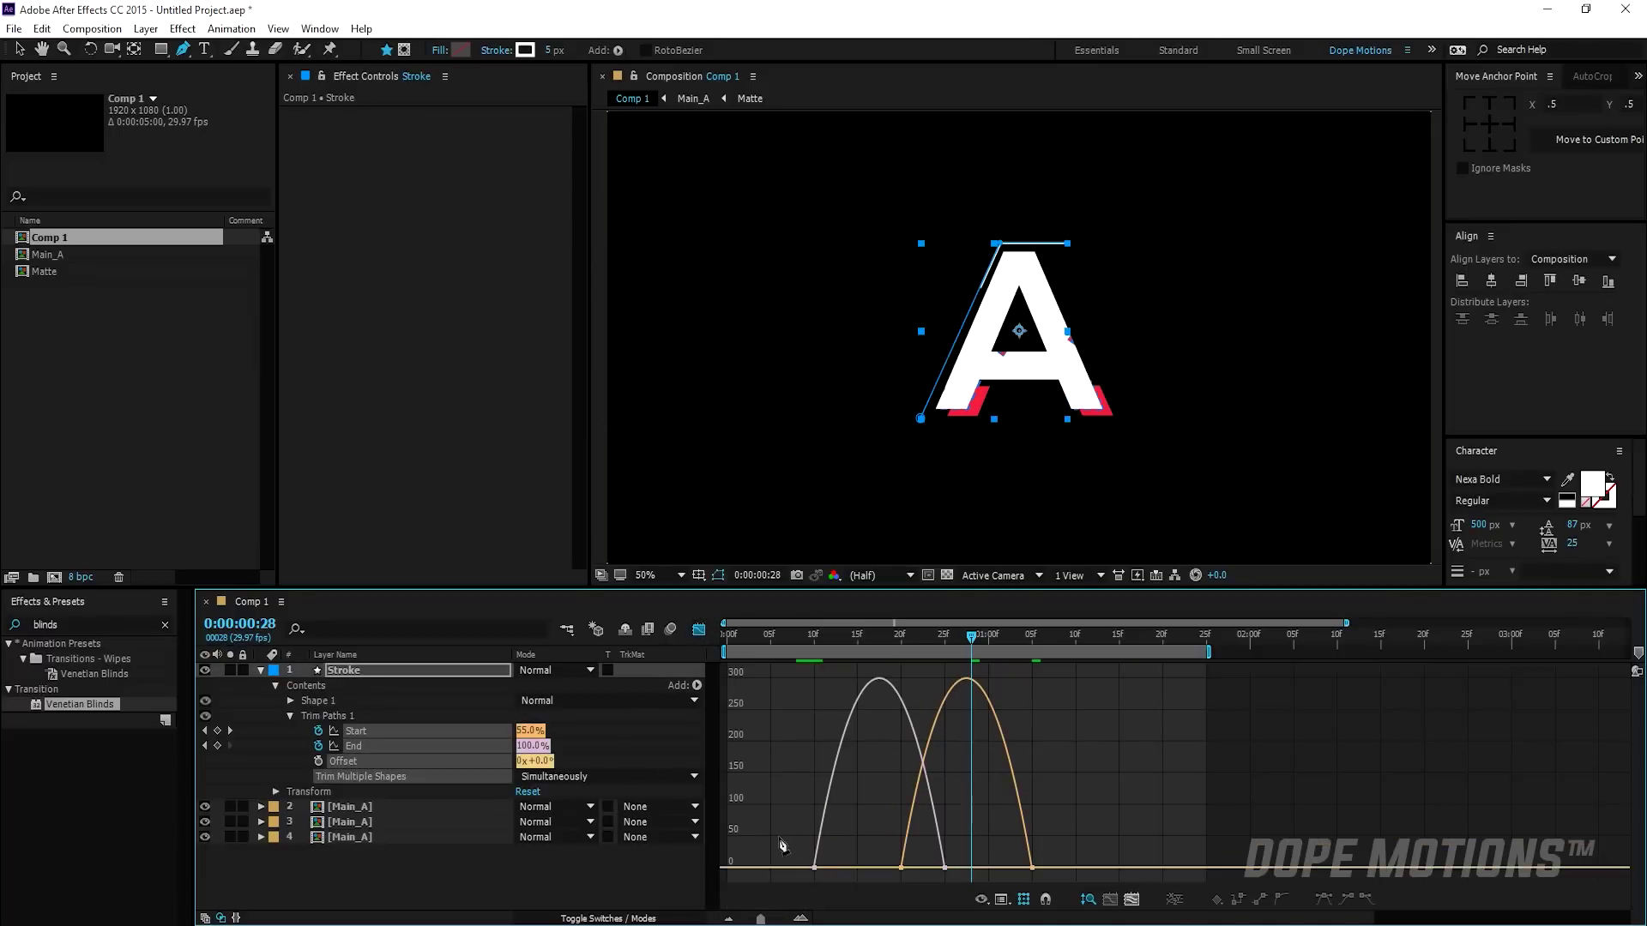
left_click_drag(857, 883, 987, 865)
left_click(901, 868)
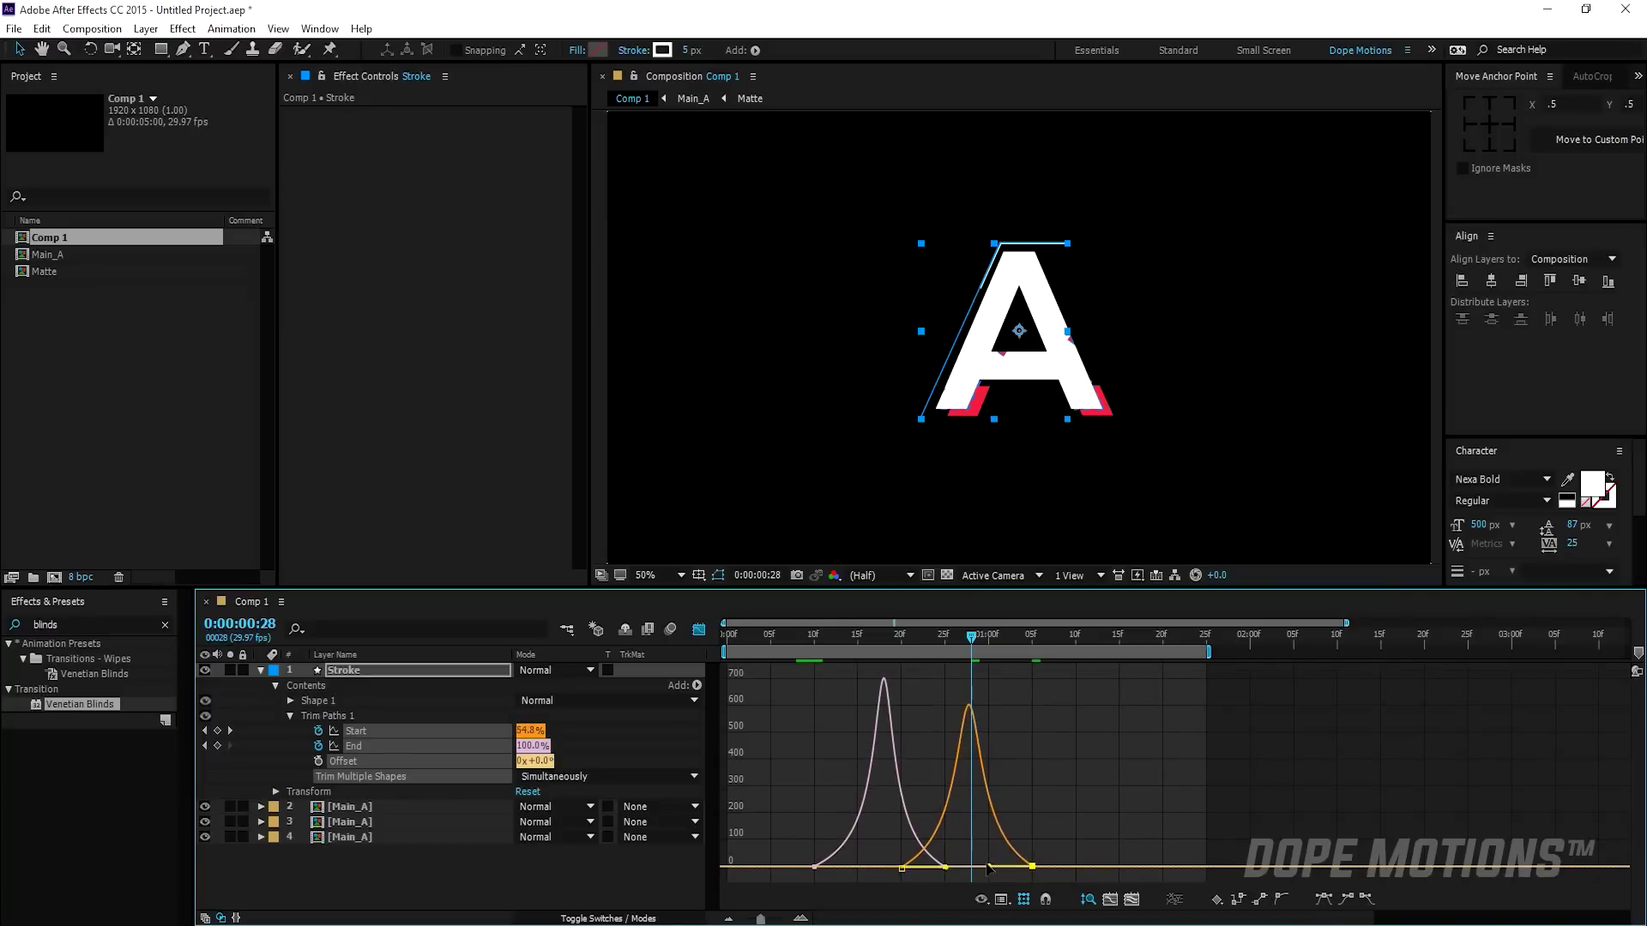
left_click(699, 630)
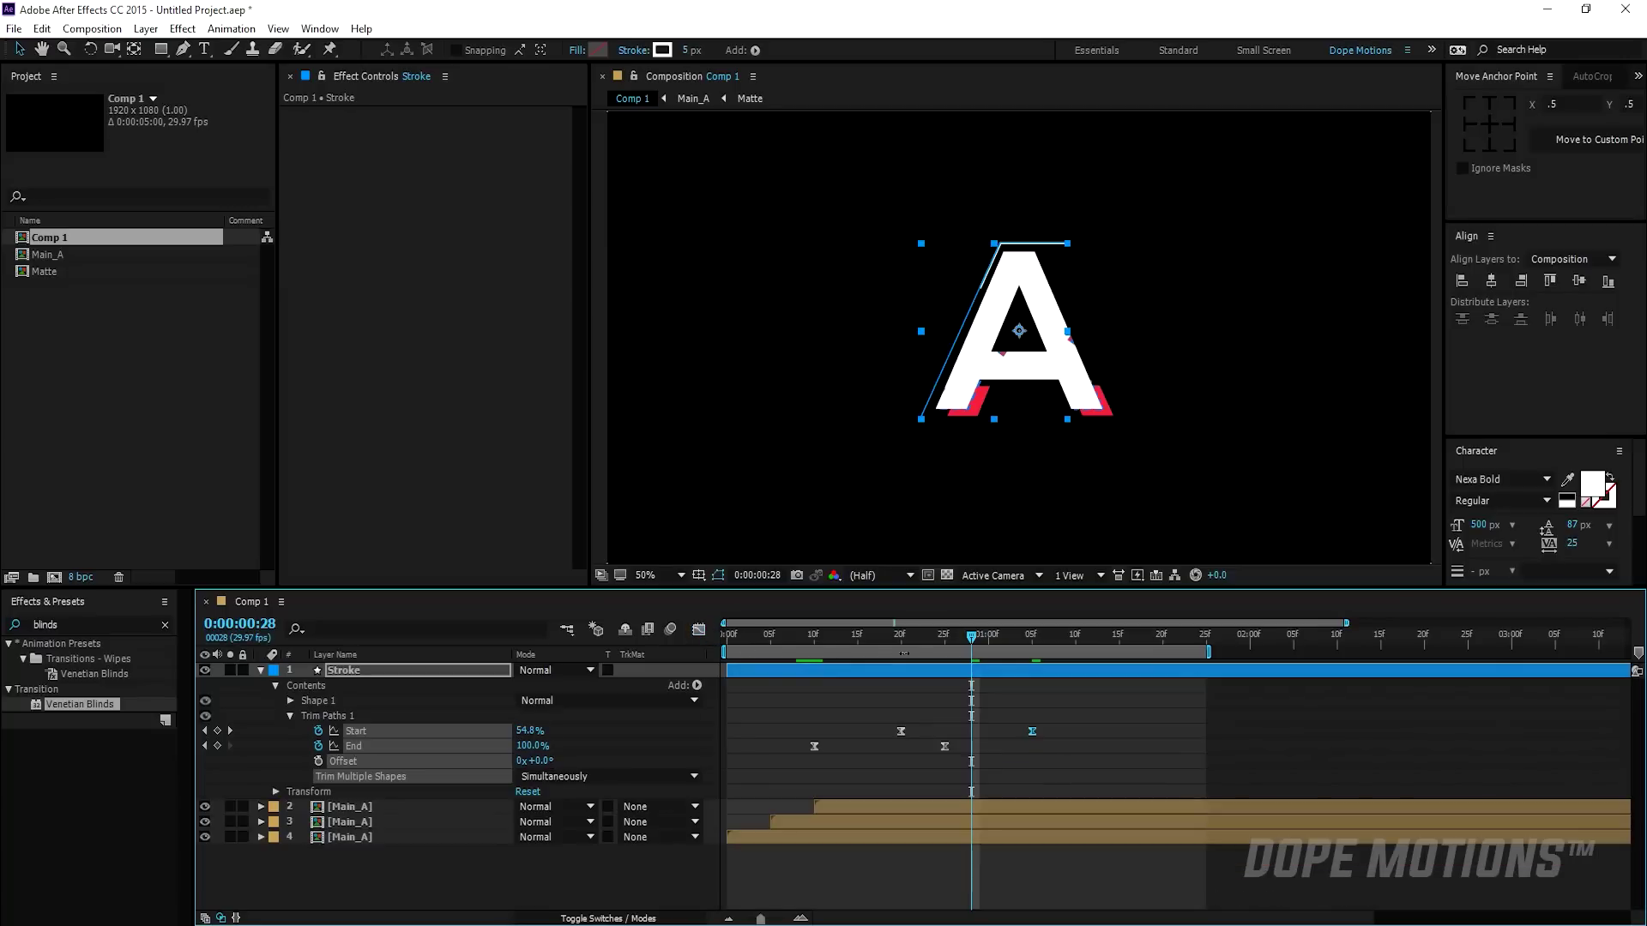
key("space")
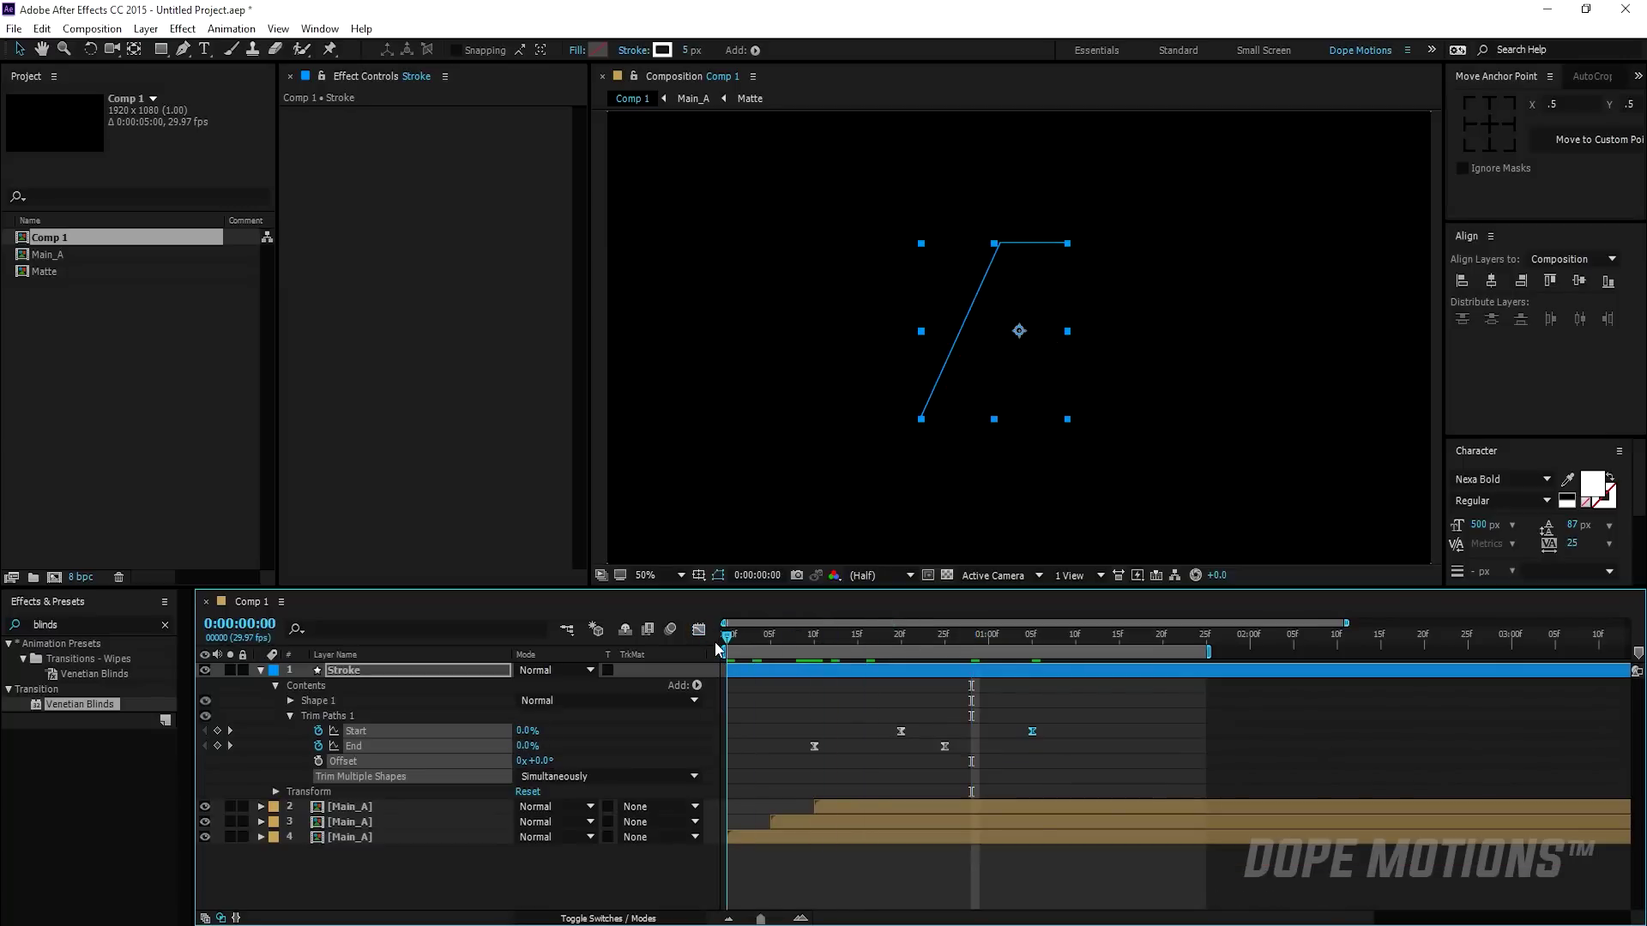
- Trim the Stroke layer to begin at frame 10 and end at 0:00:01:05, and collapse its properties
left_click(821, 640)
left_click_drag(822, 642, 814, 641)
left_click(869, 673)
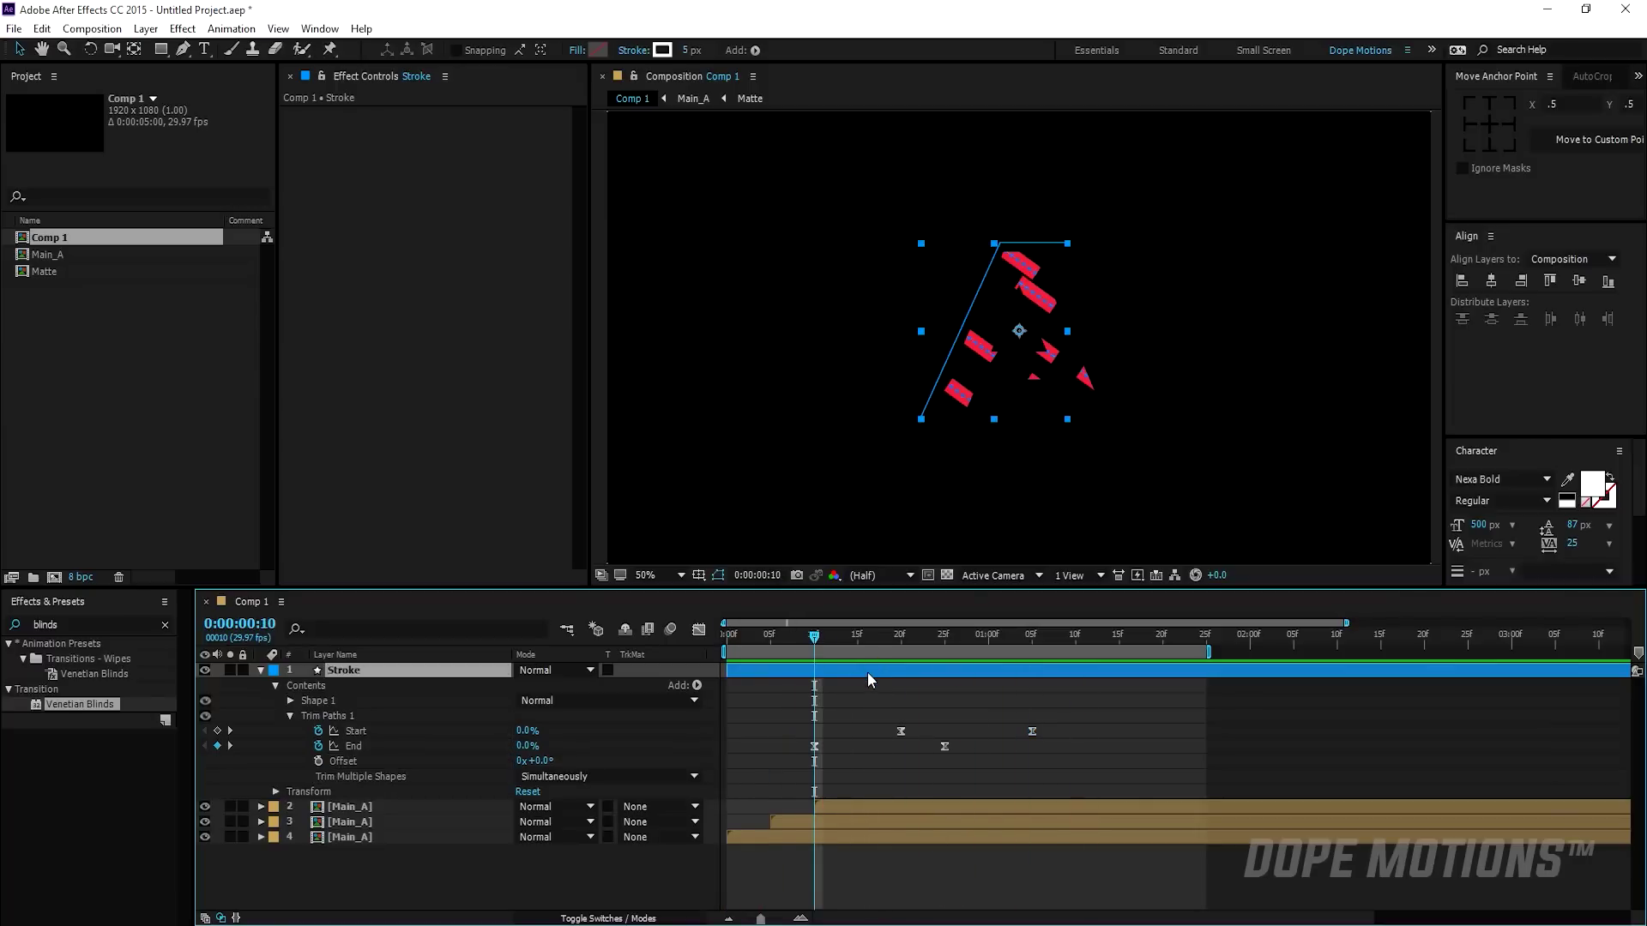
key("alt+[")
key("u")
key("shift+End")
key("u")
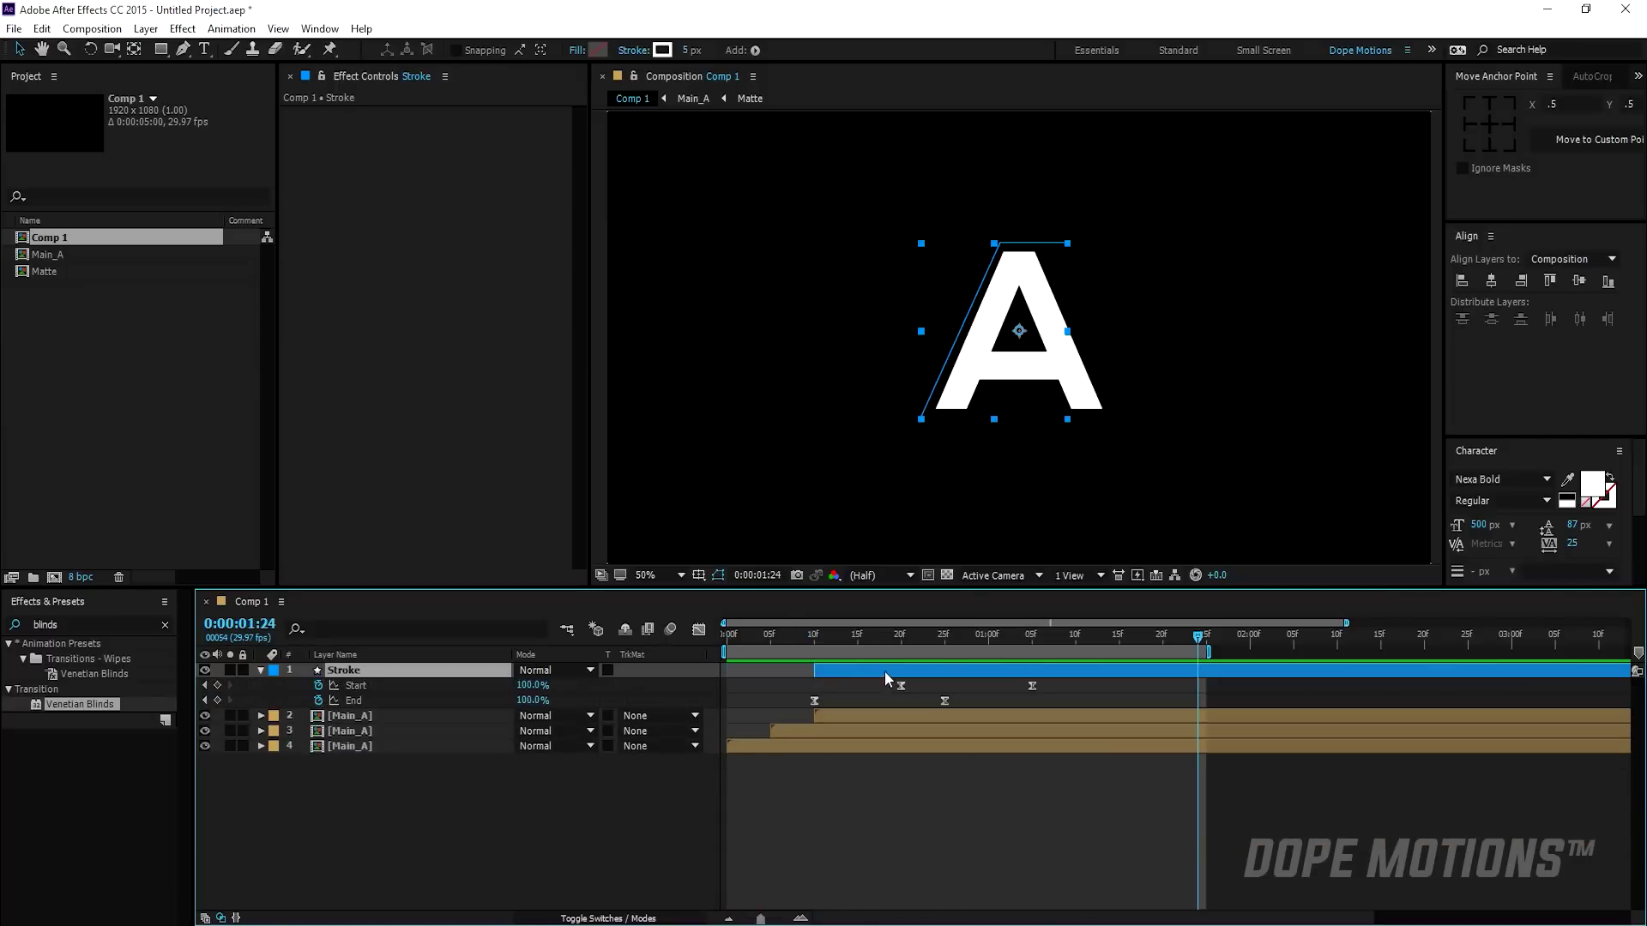
left_click(1032, 636)
key("alt+]")
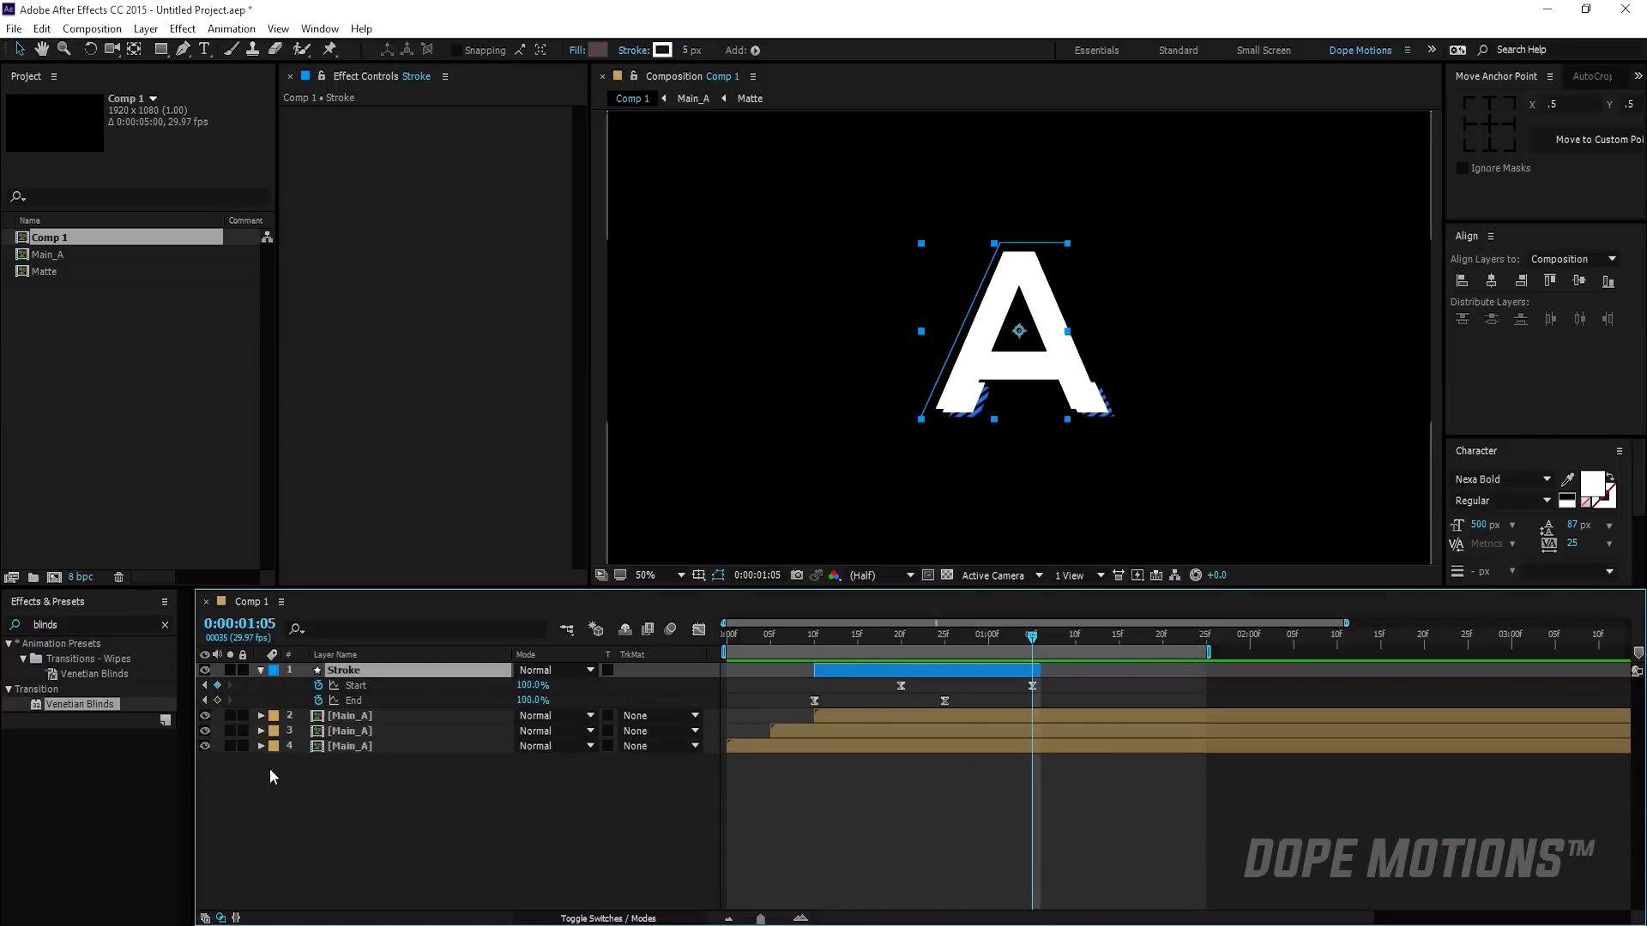
left_click(261, 672)
left_click(402, 763)
- At frame 25, draw an open three-point Pen path inside the A's triangular hole, down its left side and along its base
left_click_drag(795, 644, 945, 640)
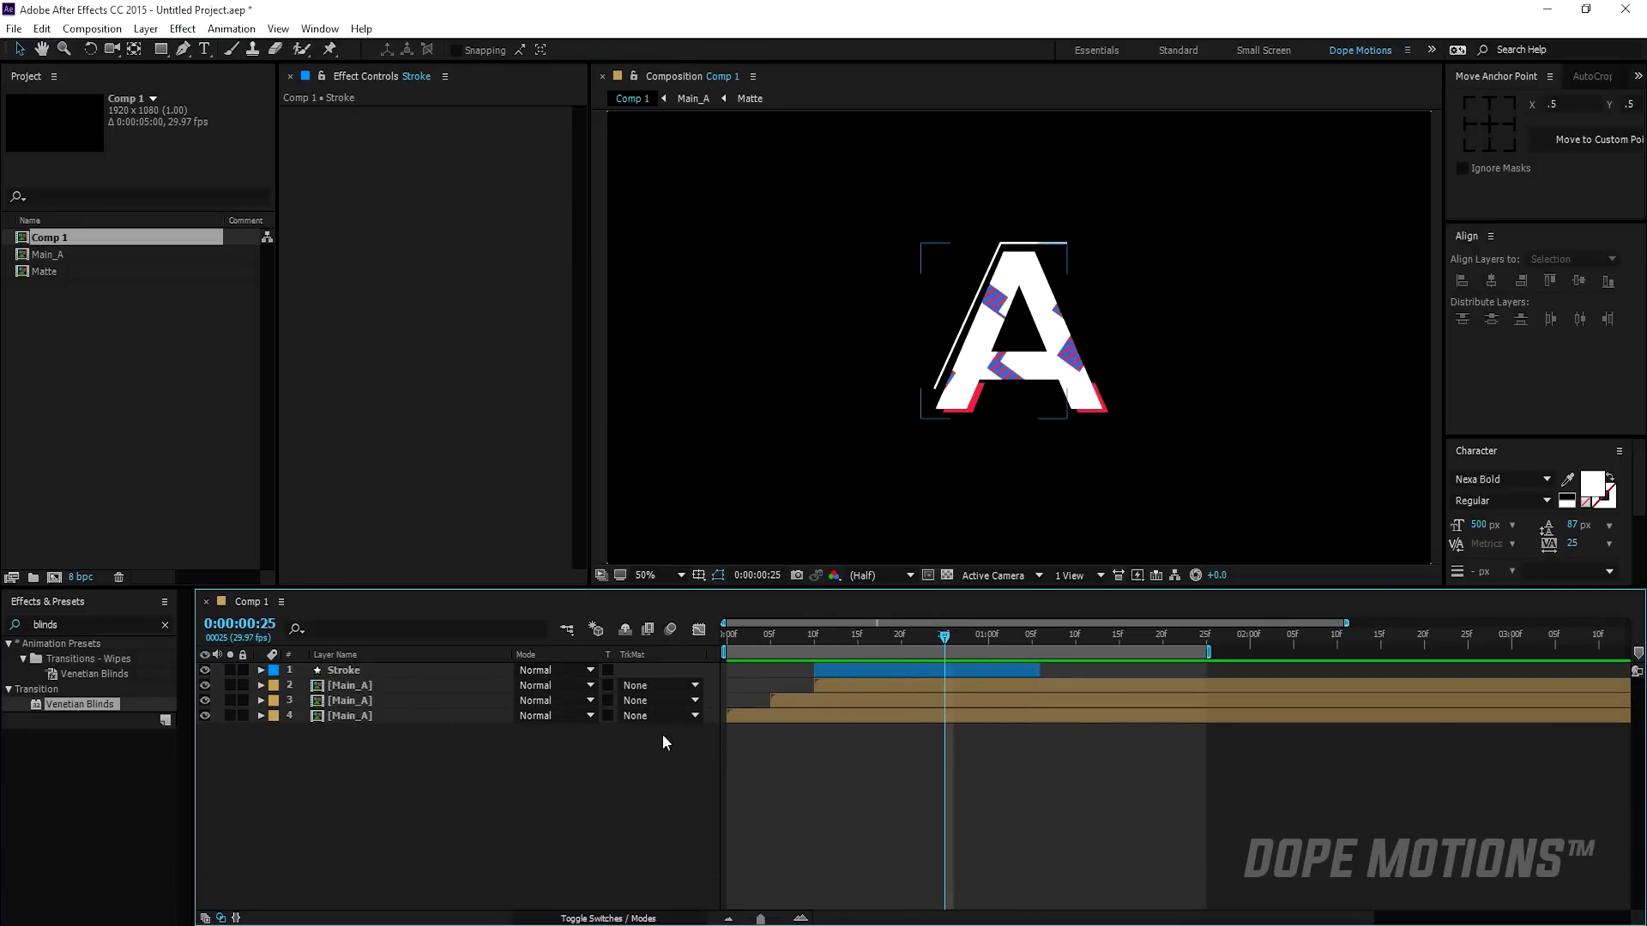
left_click(183, 49)
key("period")
left_click_drag(1031, 391, 933, 391)
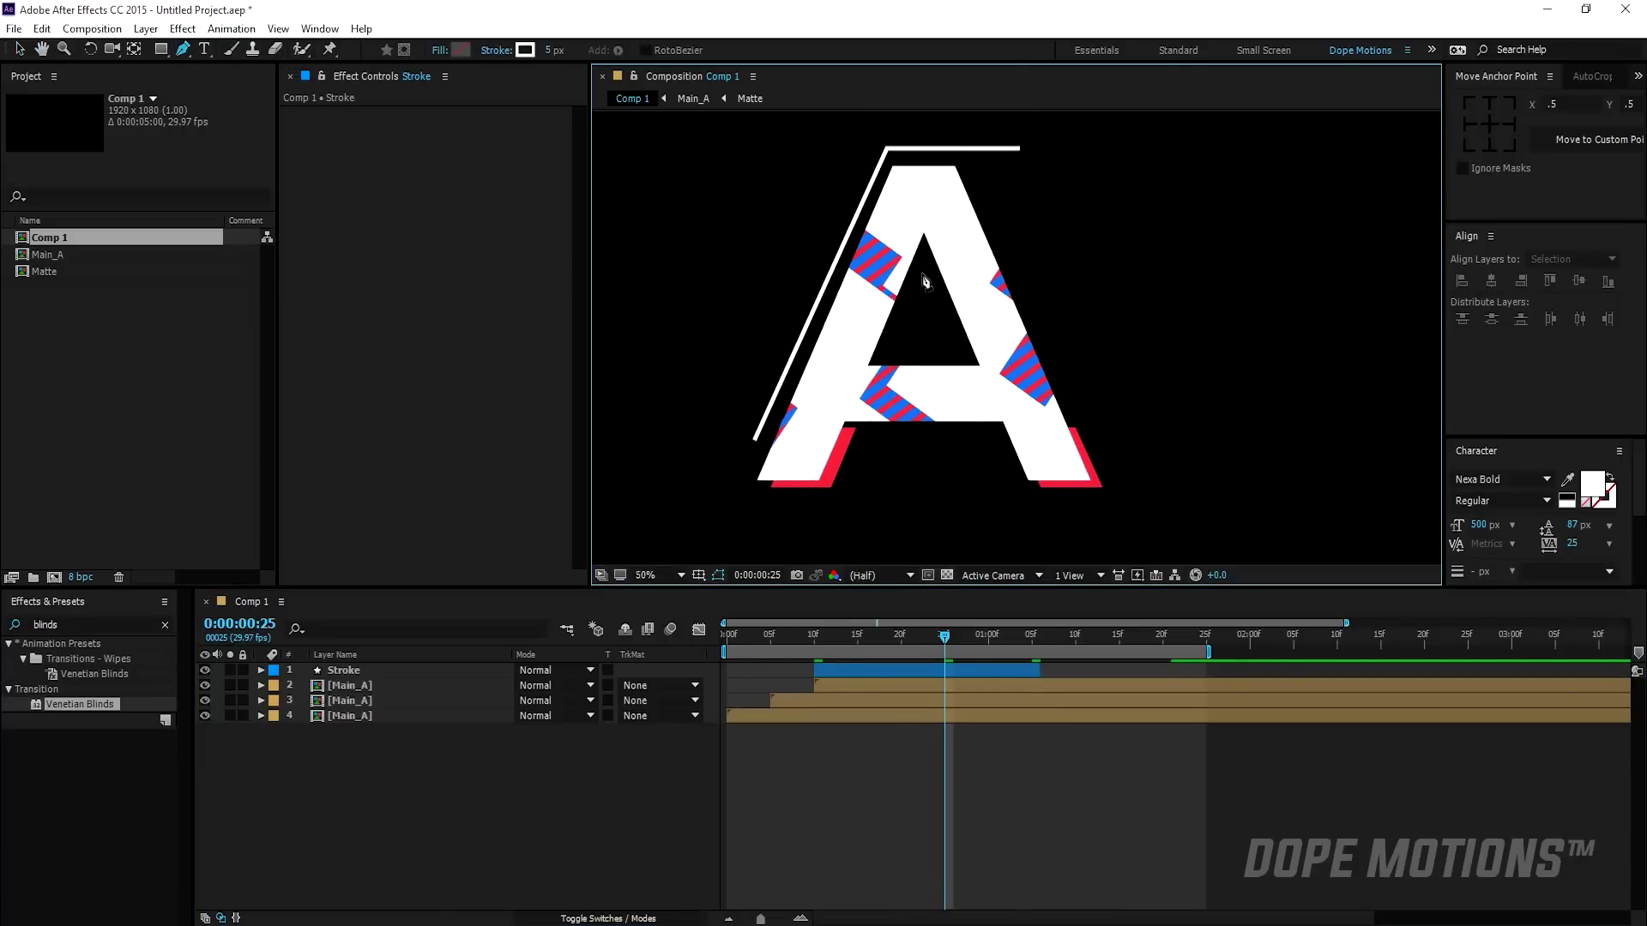
scroll(922, 316, "down", 3)
scroll(922, 316, "up", 4)
left_click_drag(931, 325, 1047, 338)
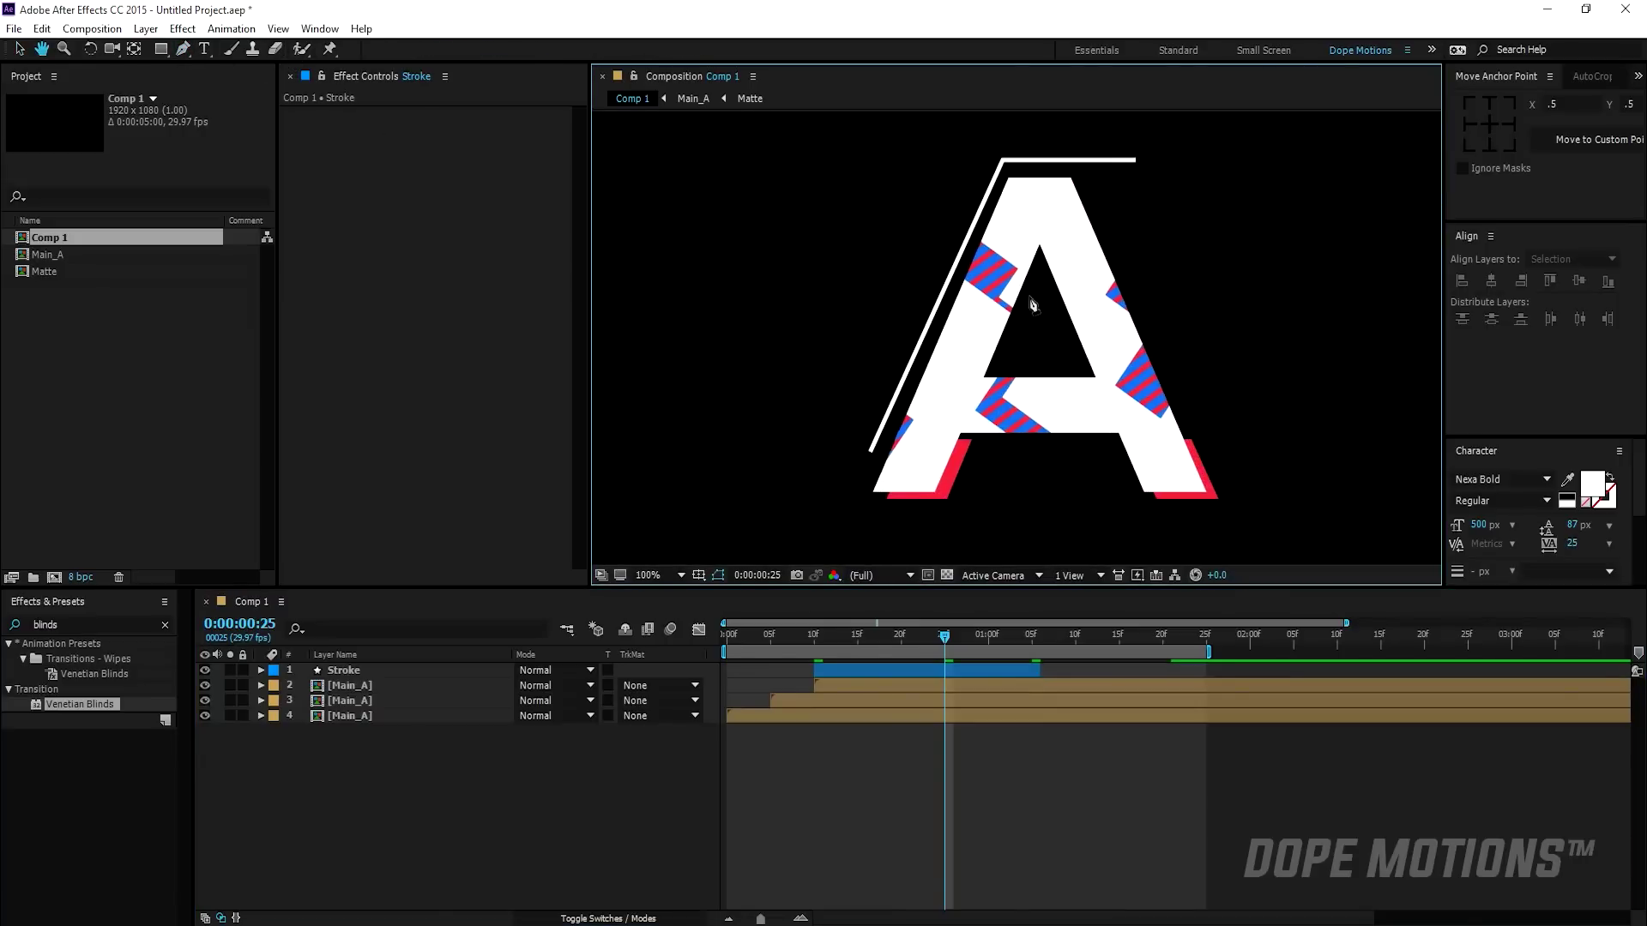
left_click(1035, 273)
left_click(998, 364)
left_click(1071, 364)
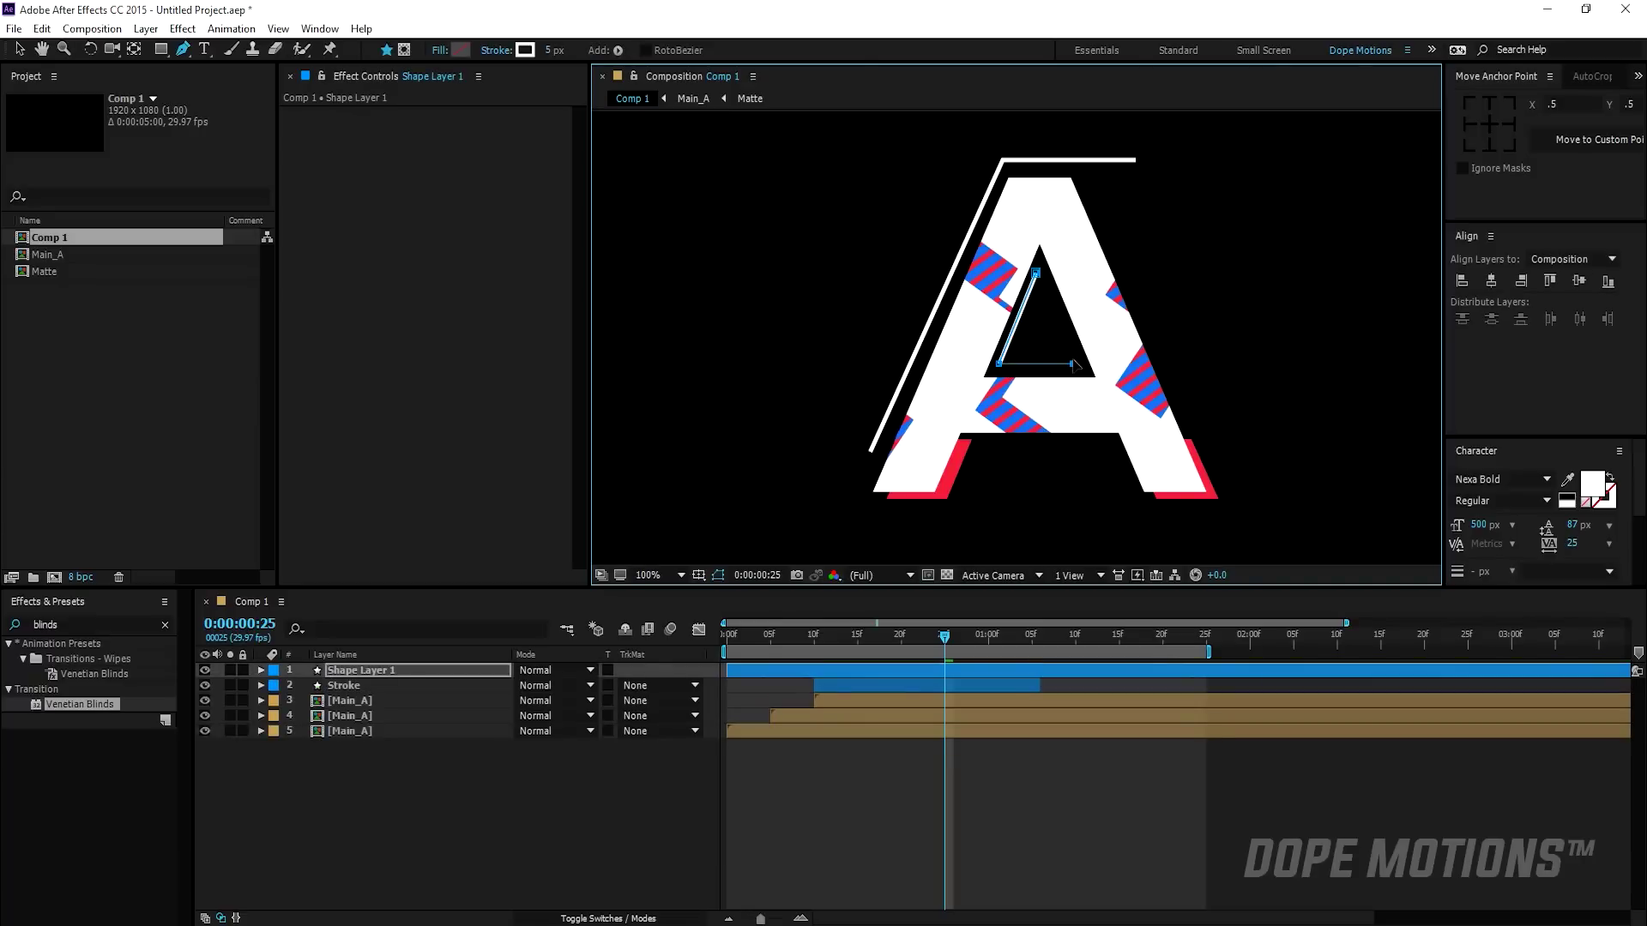
- Nudge the inner path slightly right and shift the outer Stroke path's top corner point slightly left
key("v")
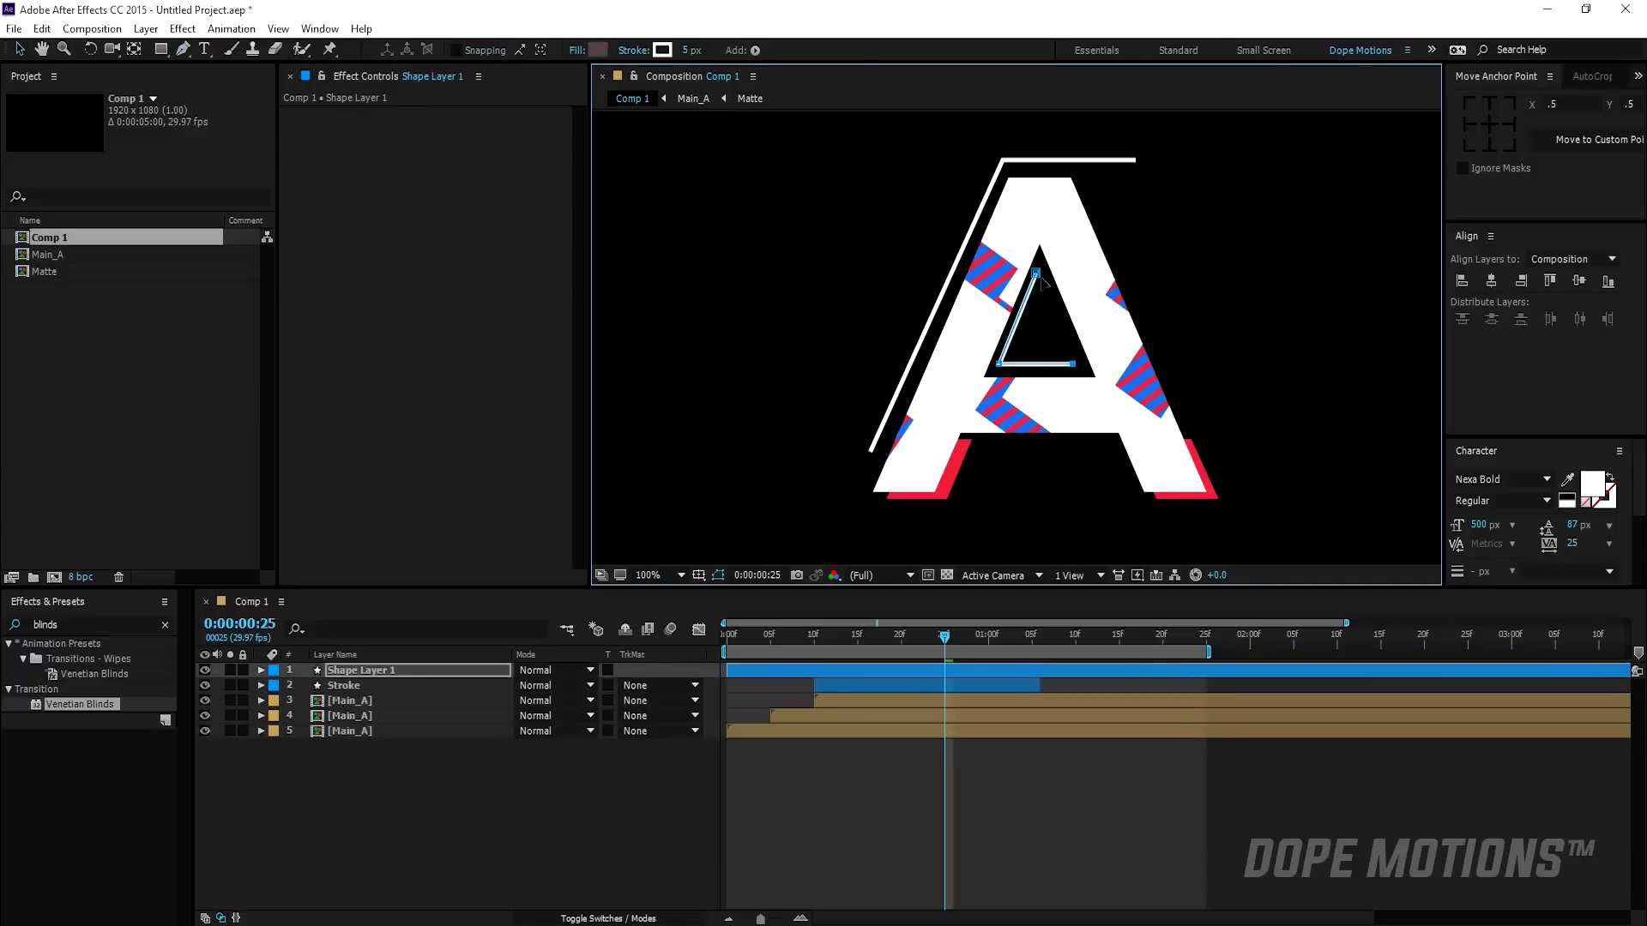
key("Right")
key("Right")
left_click(366, 685)
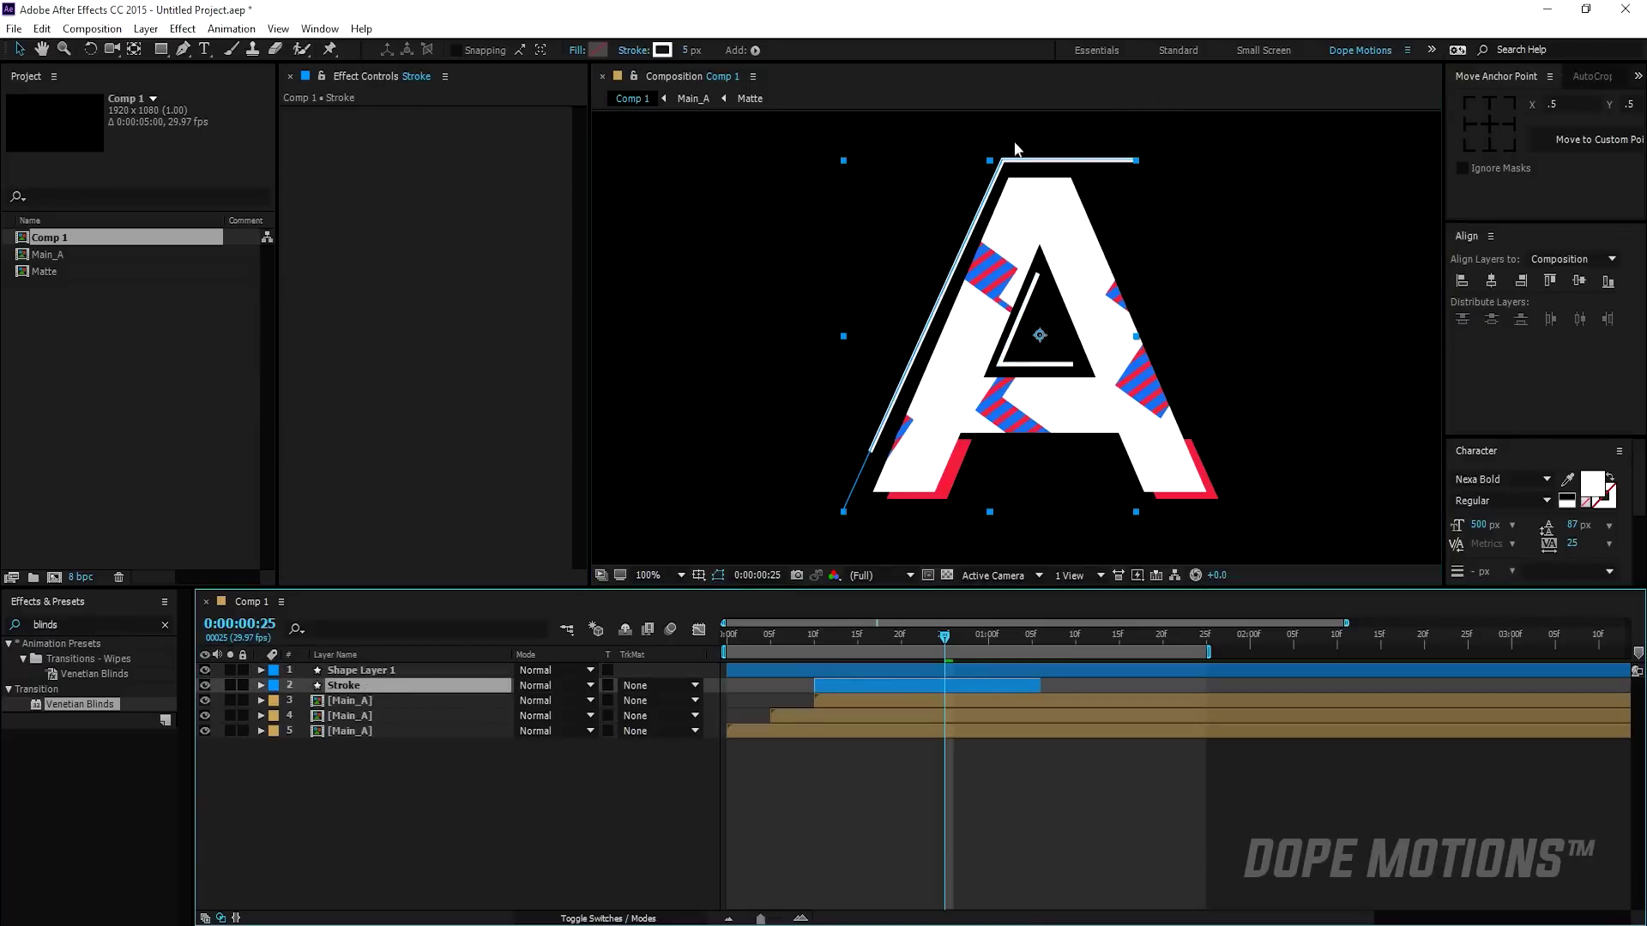
left_click_drag(1002, 160, 998, 160)
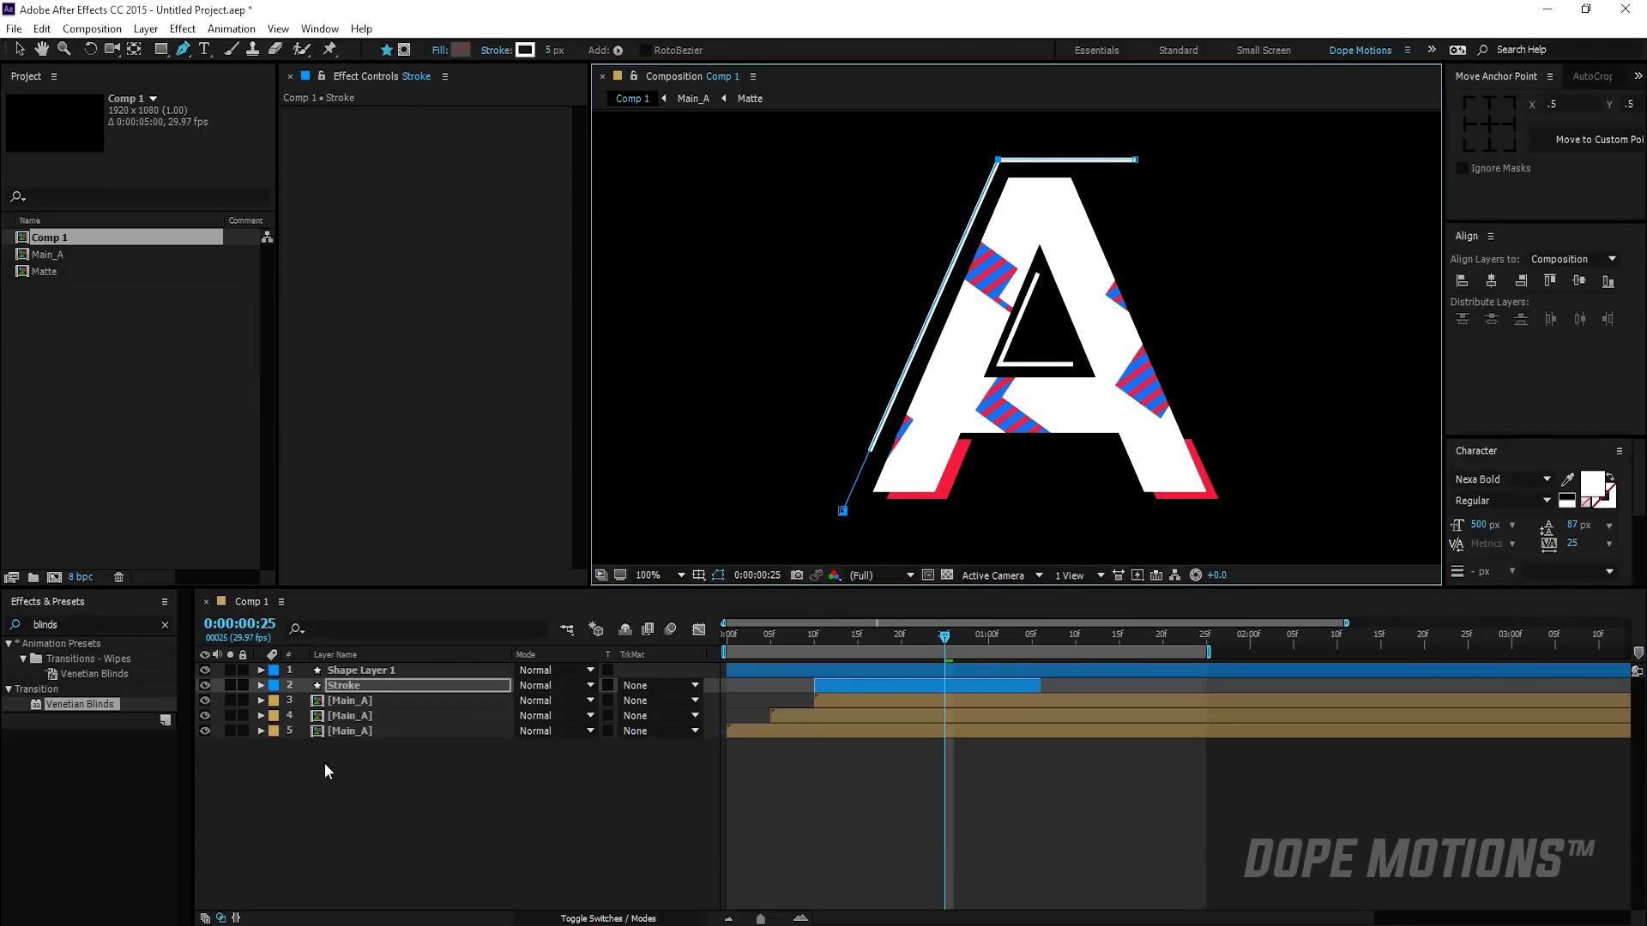
- Rename the inner path's shape layer as Stroke
left_click(361, 682)
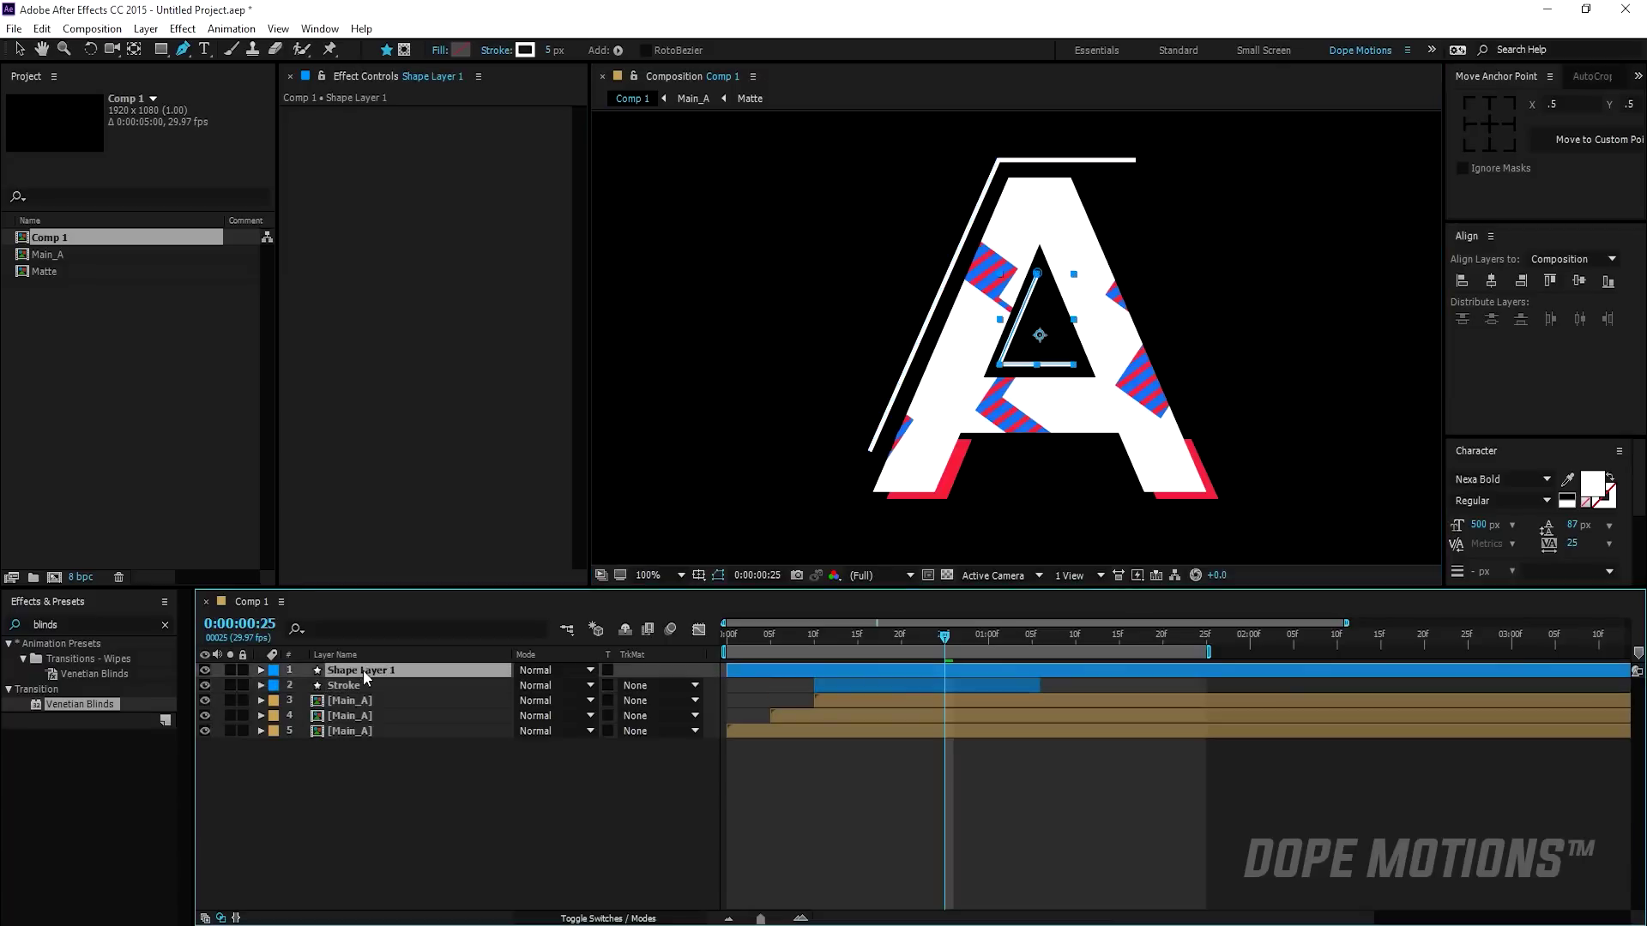
key("Return")
key("ctrl+c")
left_click(378, 673)
key("Return")
key("ctrl+v")
left_click(411, 839)
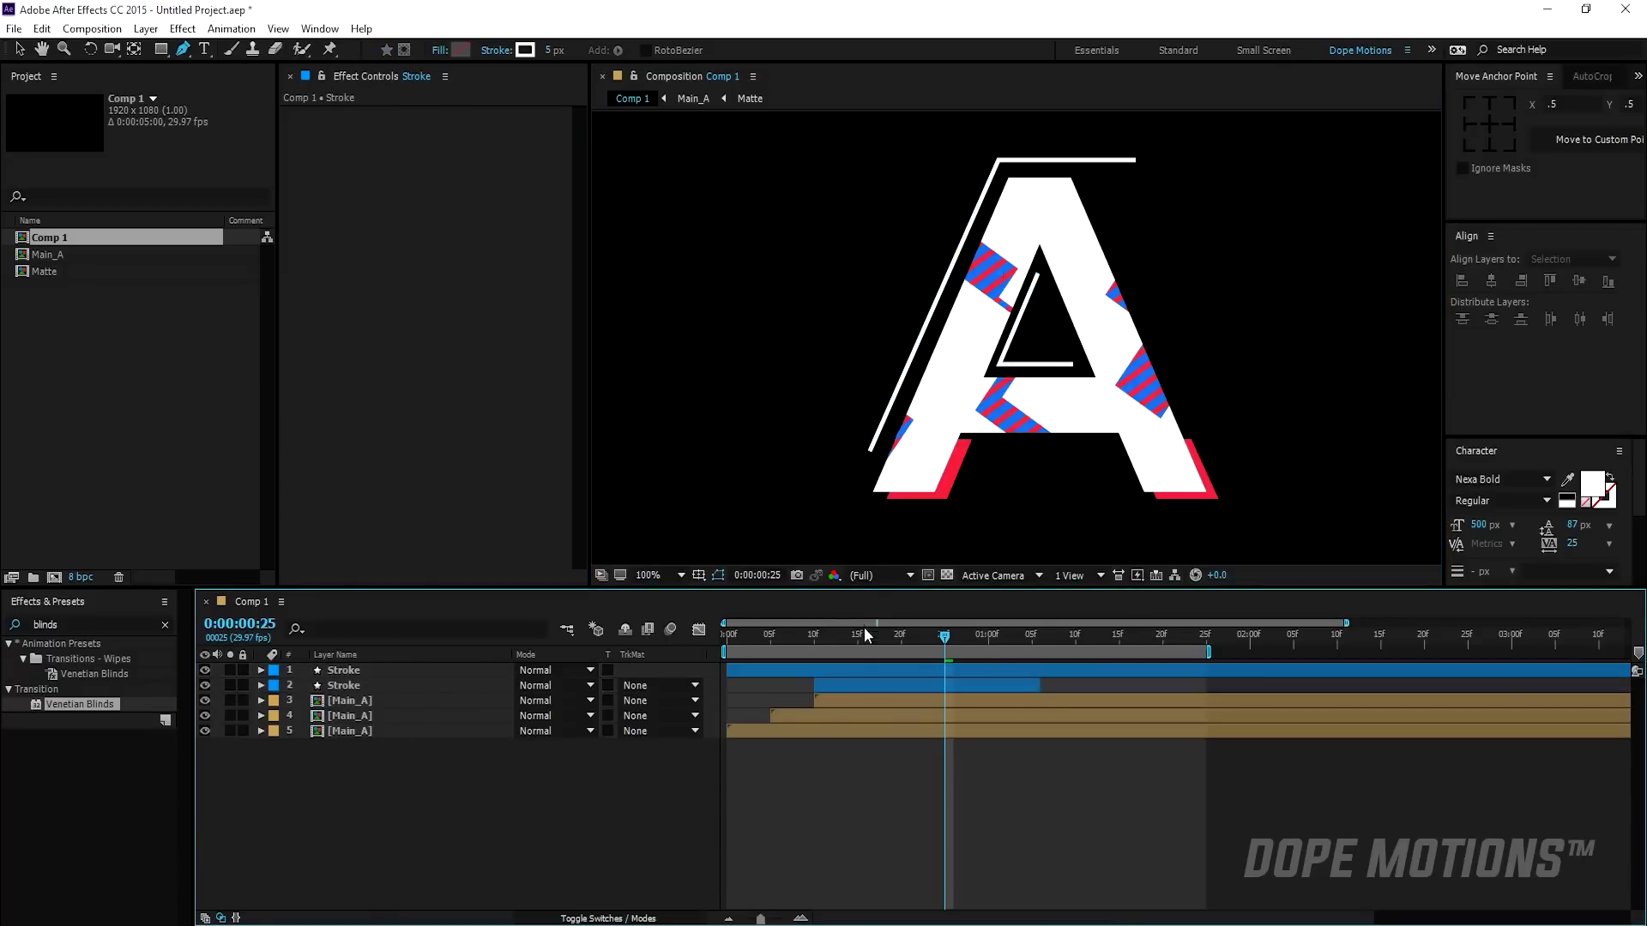
- Copy the outer Stroke layer's Trim Paths animation onto the inner Stroke layer, starting at frame 15, and preview it
left_click(857, 674)
left_click(863, 684)
key("u")
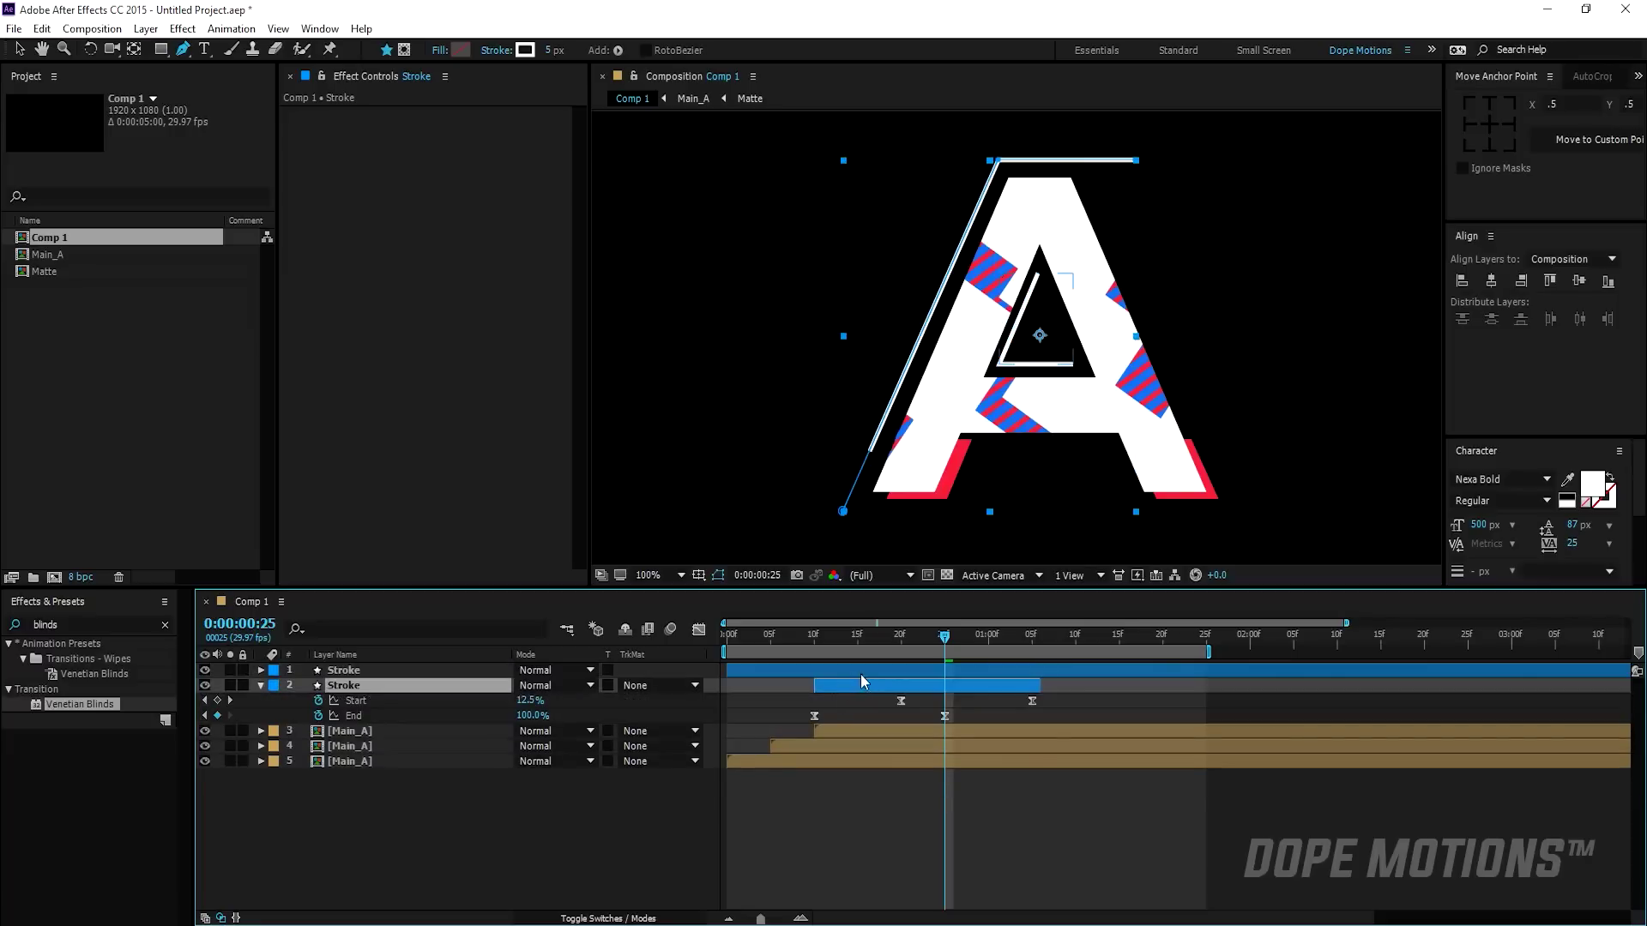
left_click_drag(826, 636, 859, 640)
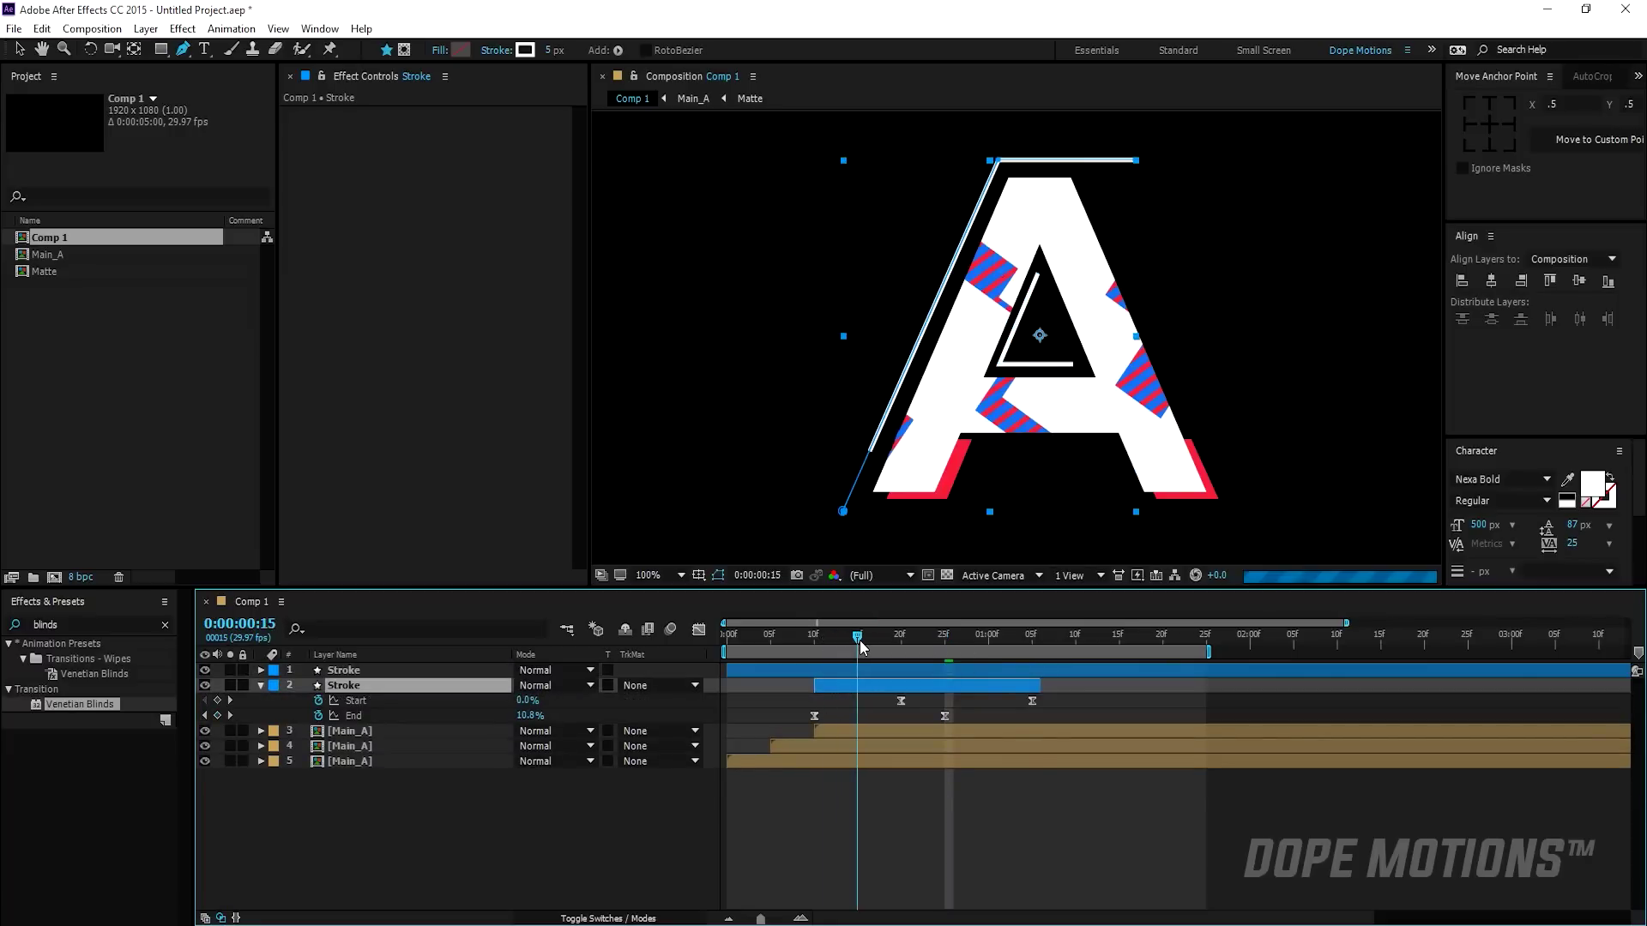
left_click_drag(809, 696, 1067, 716)
left_click(974, 671)
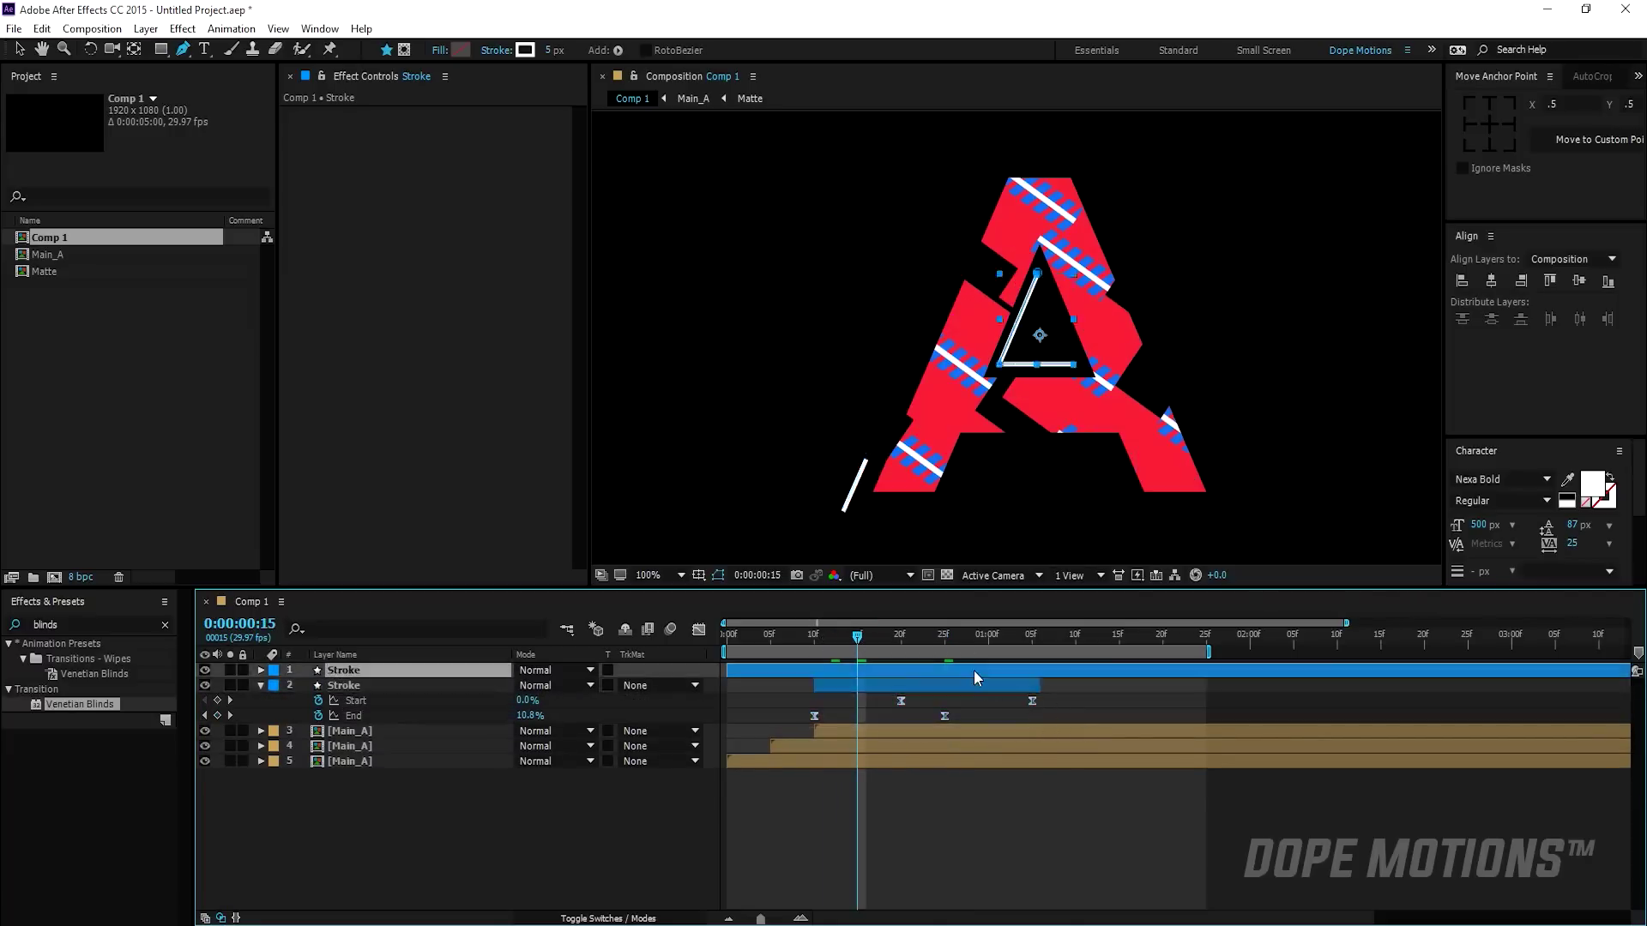
key("u")
key("comma")
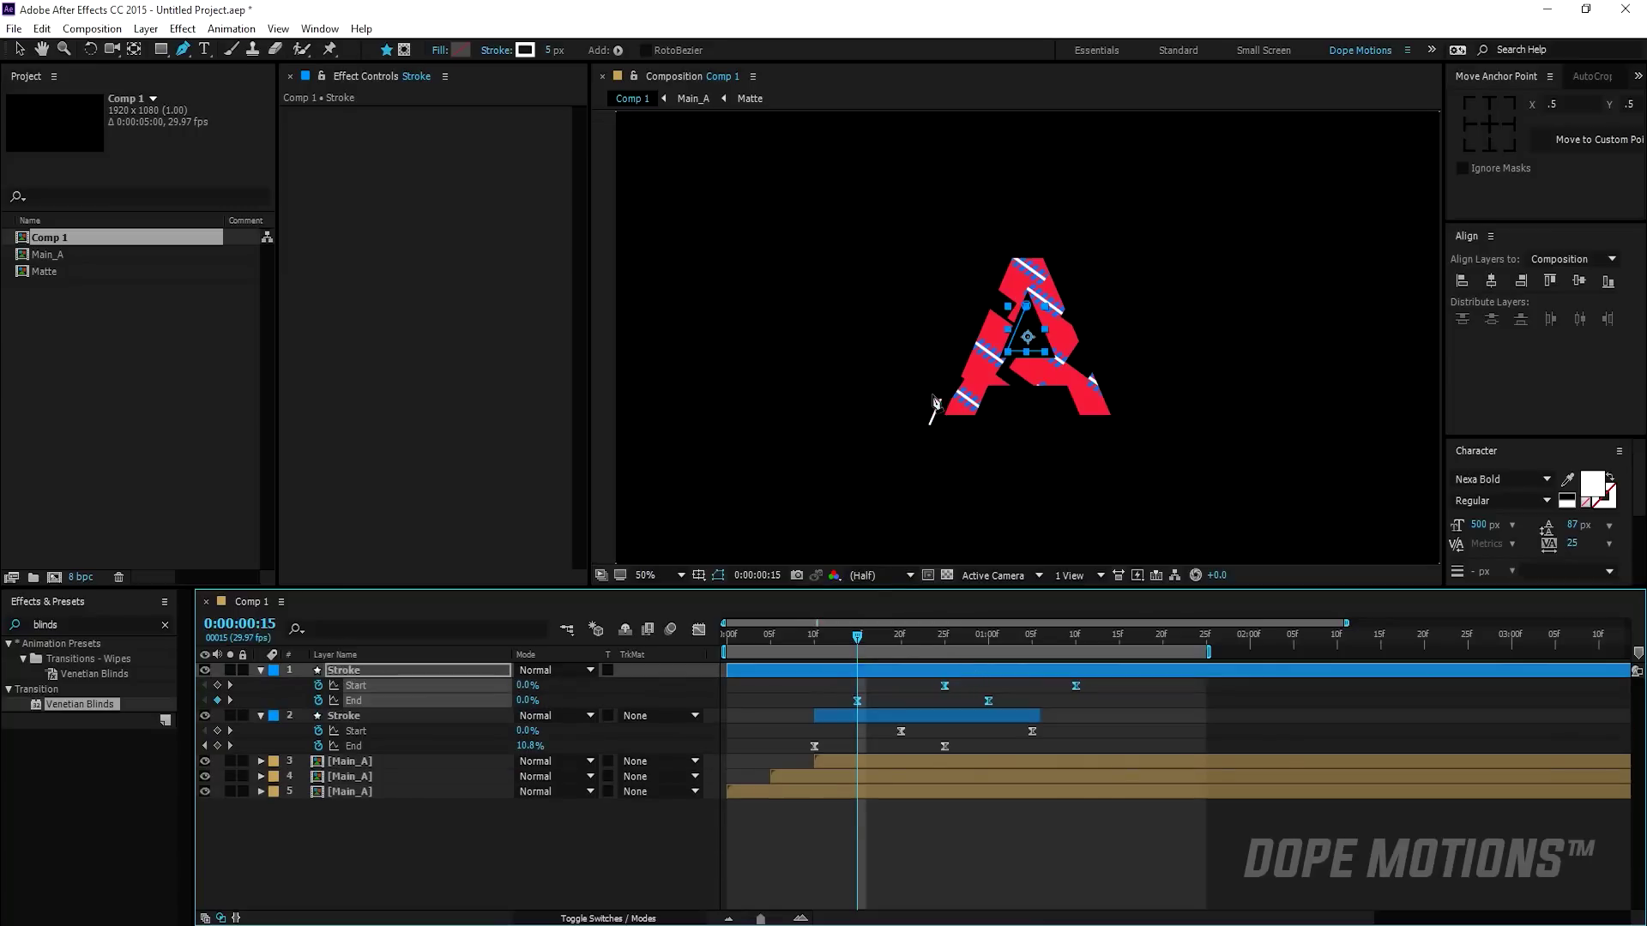
left_click_drag(858, 639, 944, 644)
left_click(976, 846)
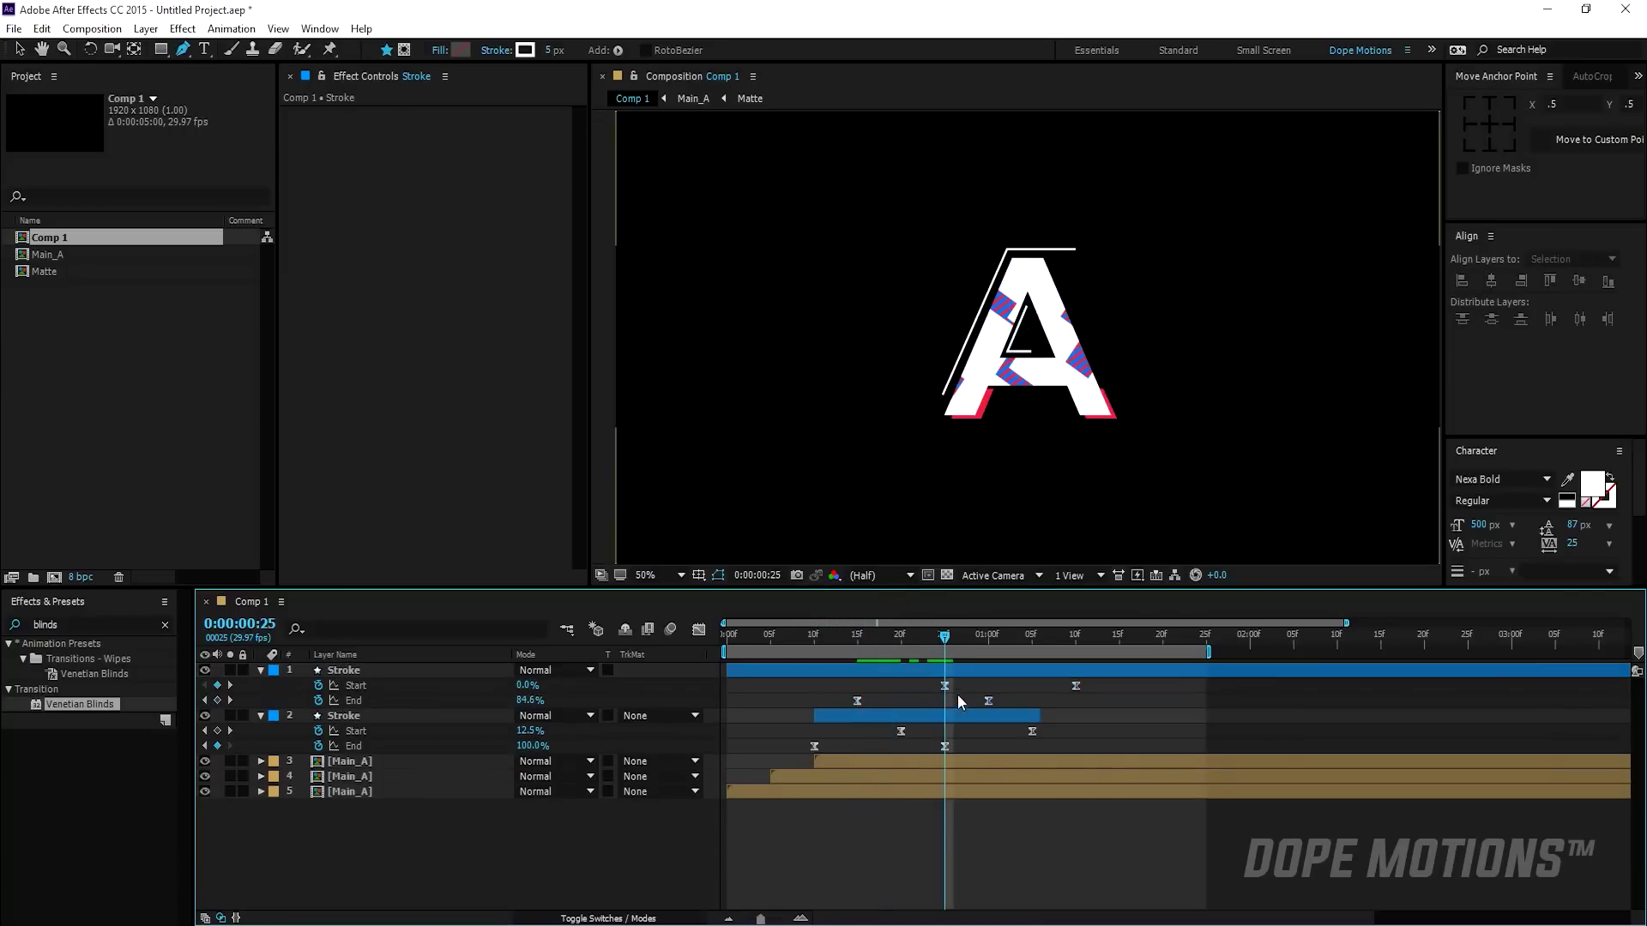
left_click_drag(945, 637, 979, 662)
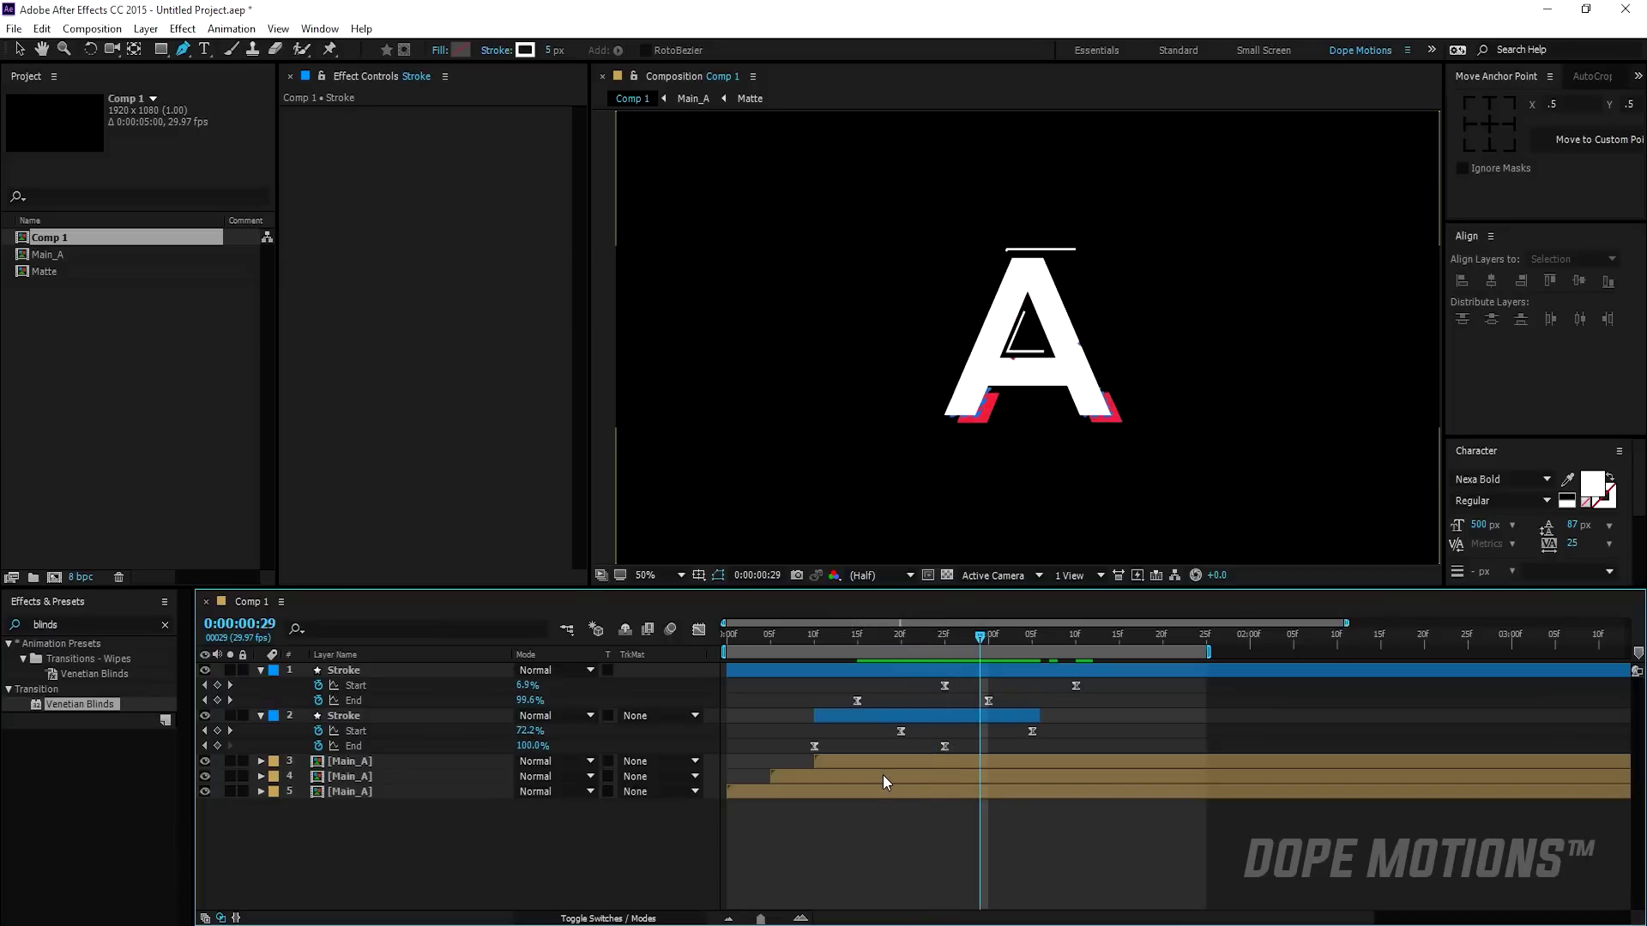
- Trim the inner Stroke layer to begin at frame 15 and end at 0:00:01:10, and collapse all layers' properties
left_click(852, 637)
left_click(878, 668)
key("alt+bracketleft")
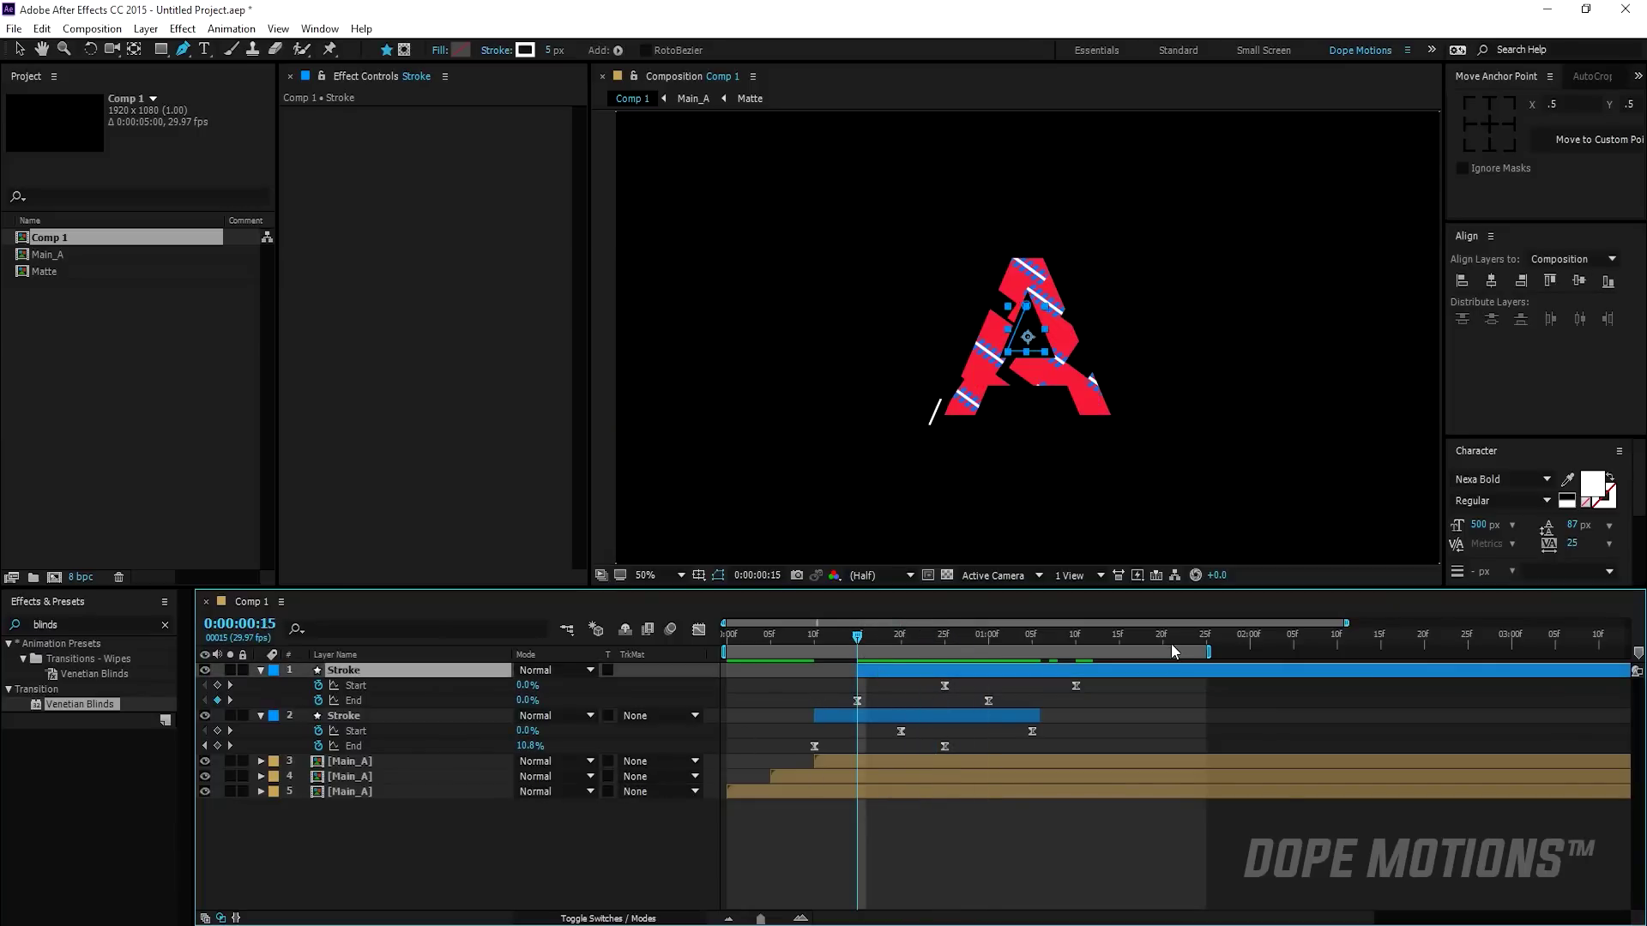
left_click(1078, 635)
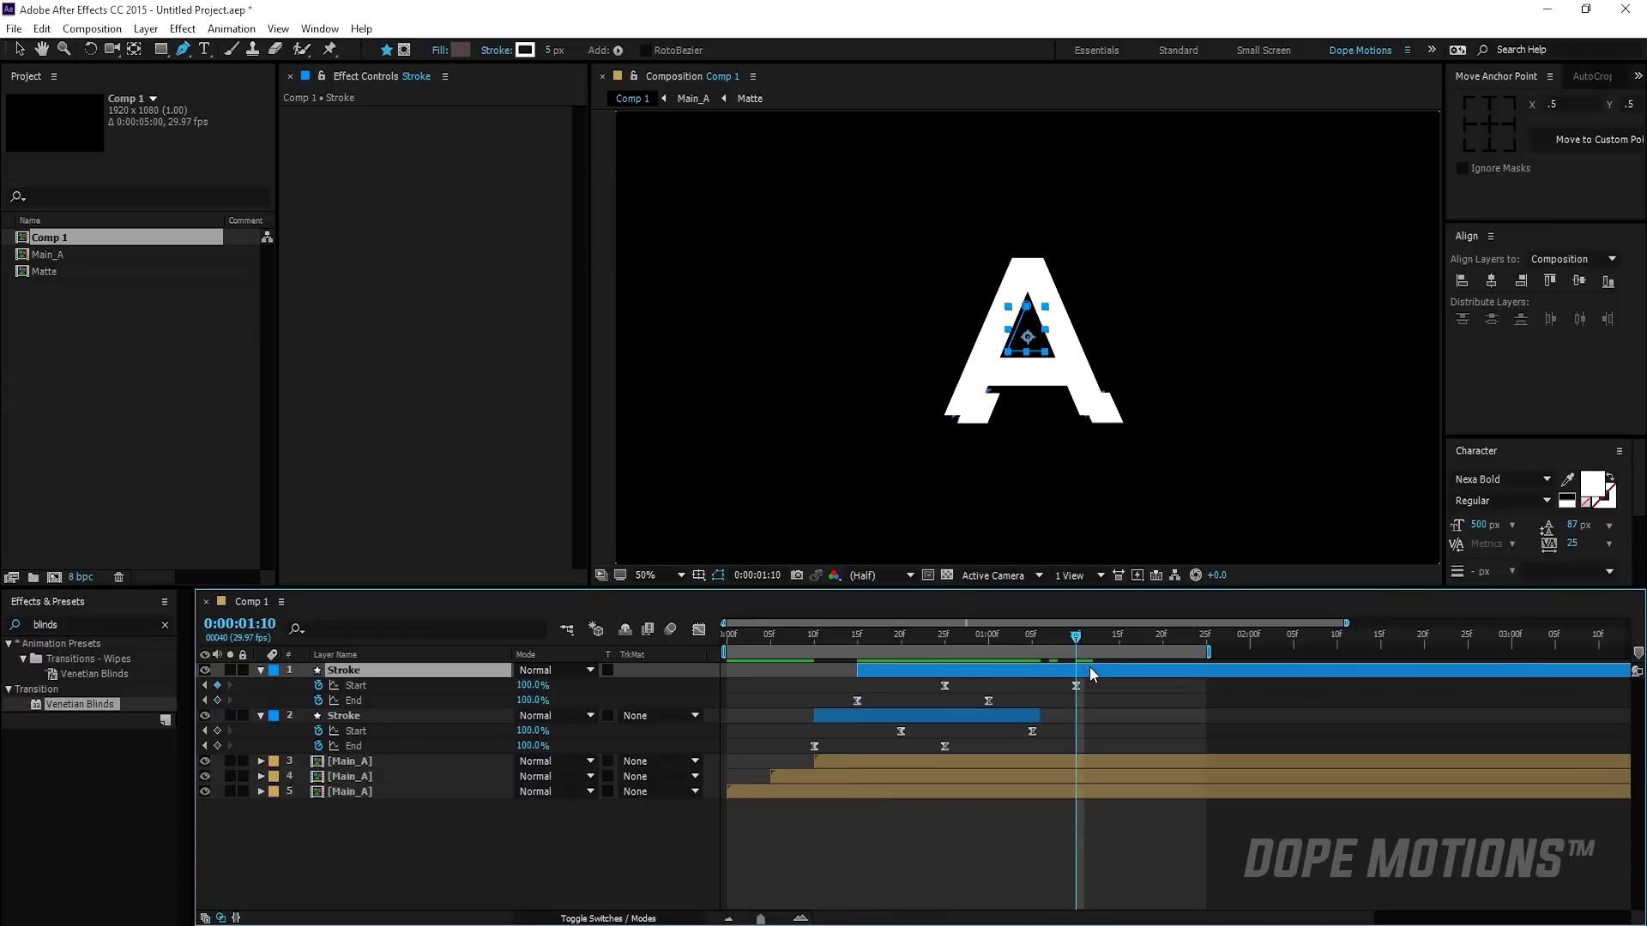
key("alt+bracketright")
key("ctrl+a")
key("u")
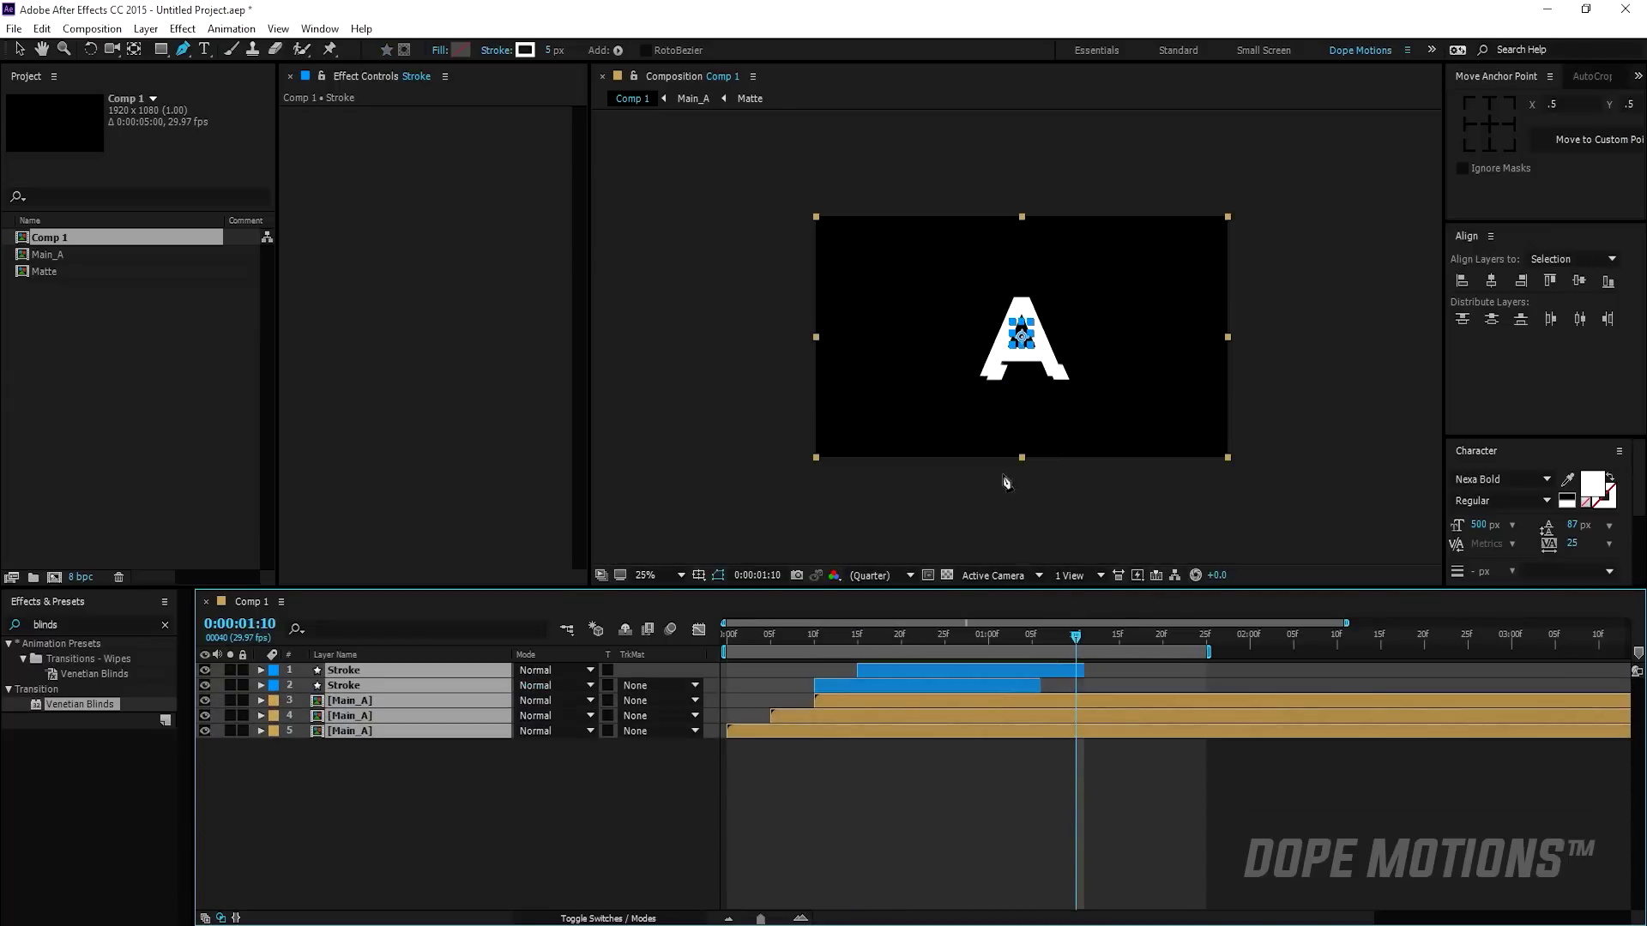
- Deselect all layers and preview the finished letter A animation in Comp 1
left_click(876, 789)
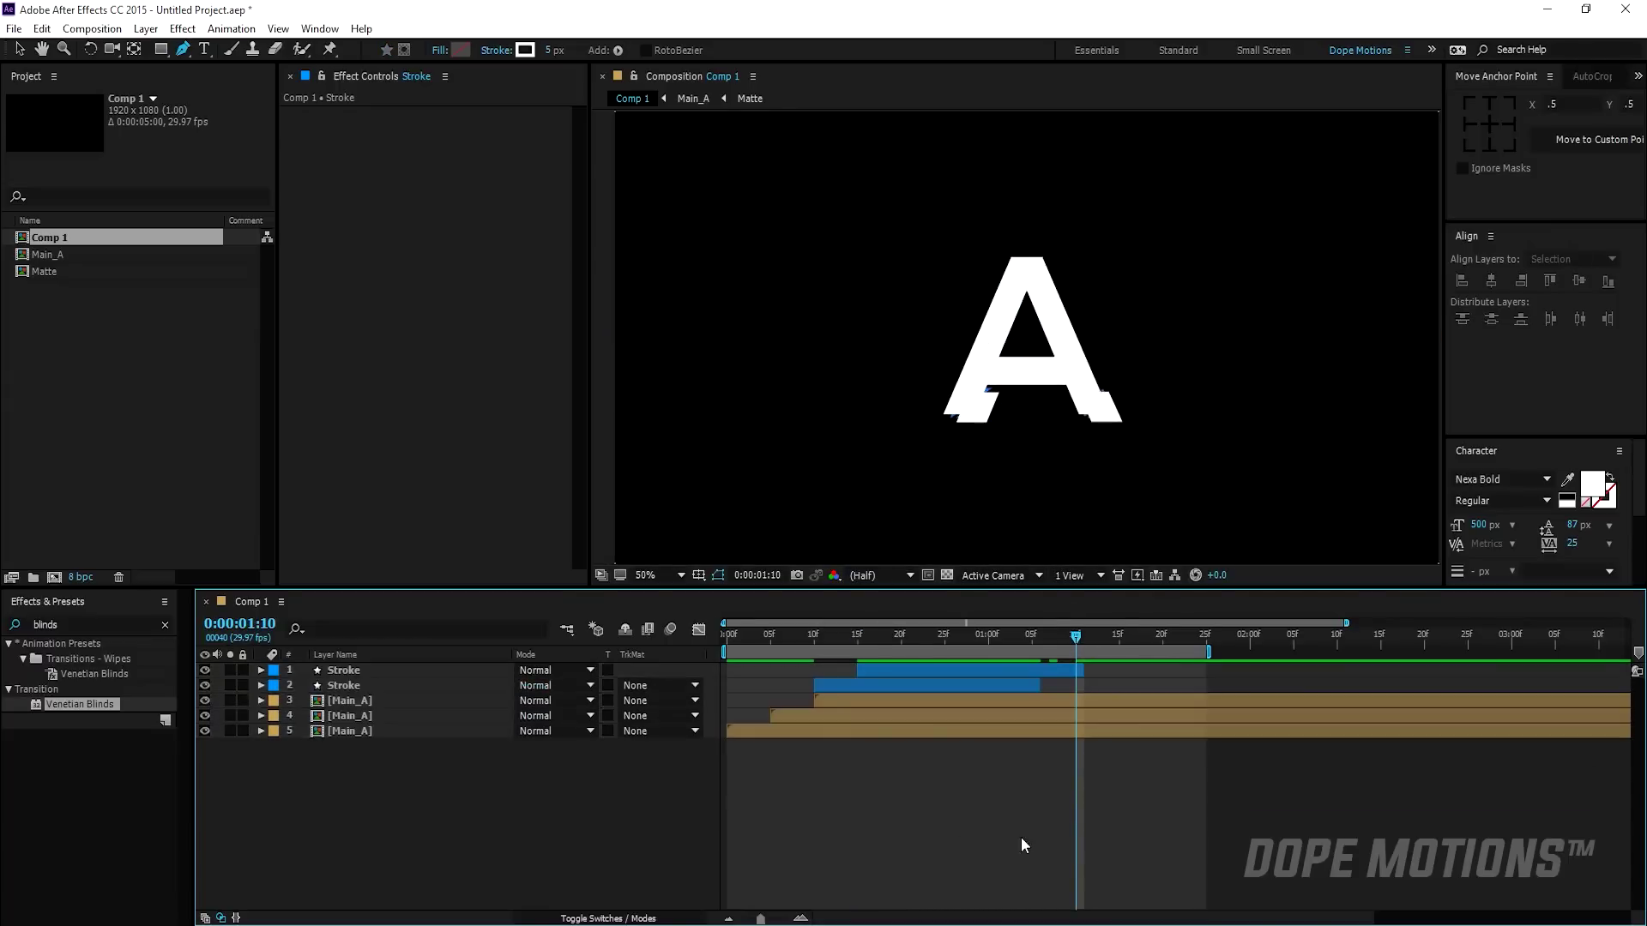
key("space")
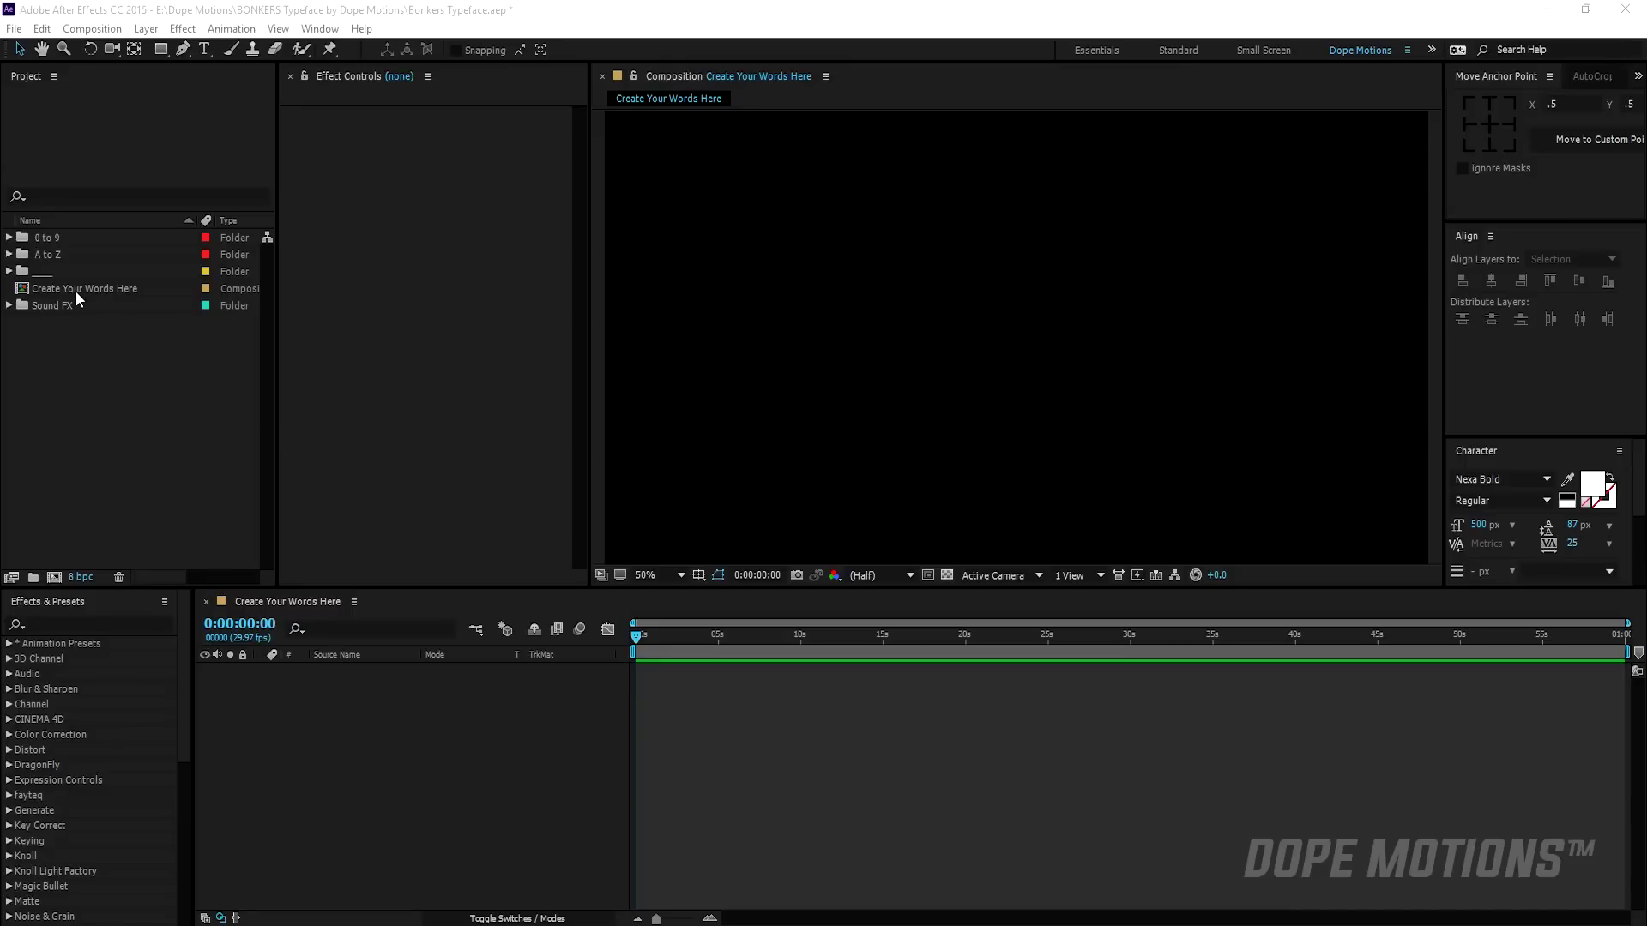
- Add the D, O, P and E compositions from the A to Z folder to the Create Your Words Here timeline, in that order
left_click(104, 288)
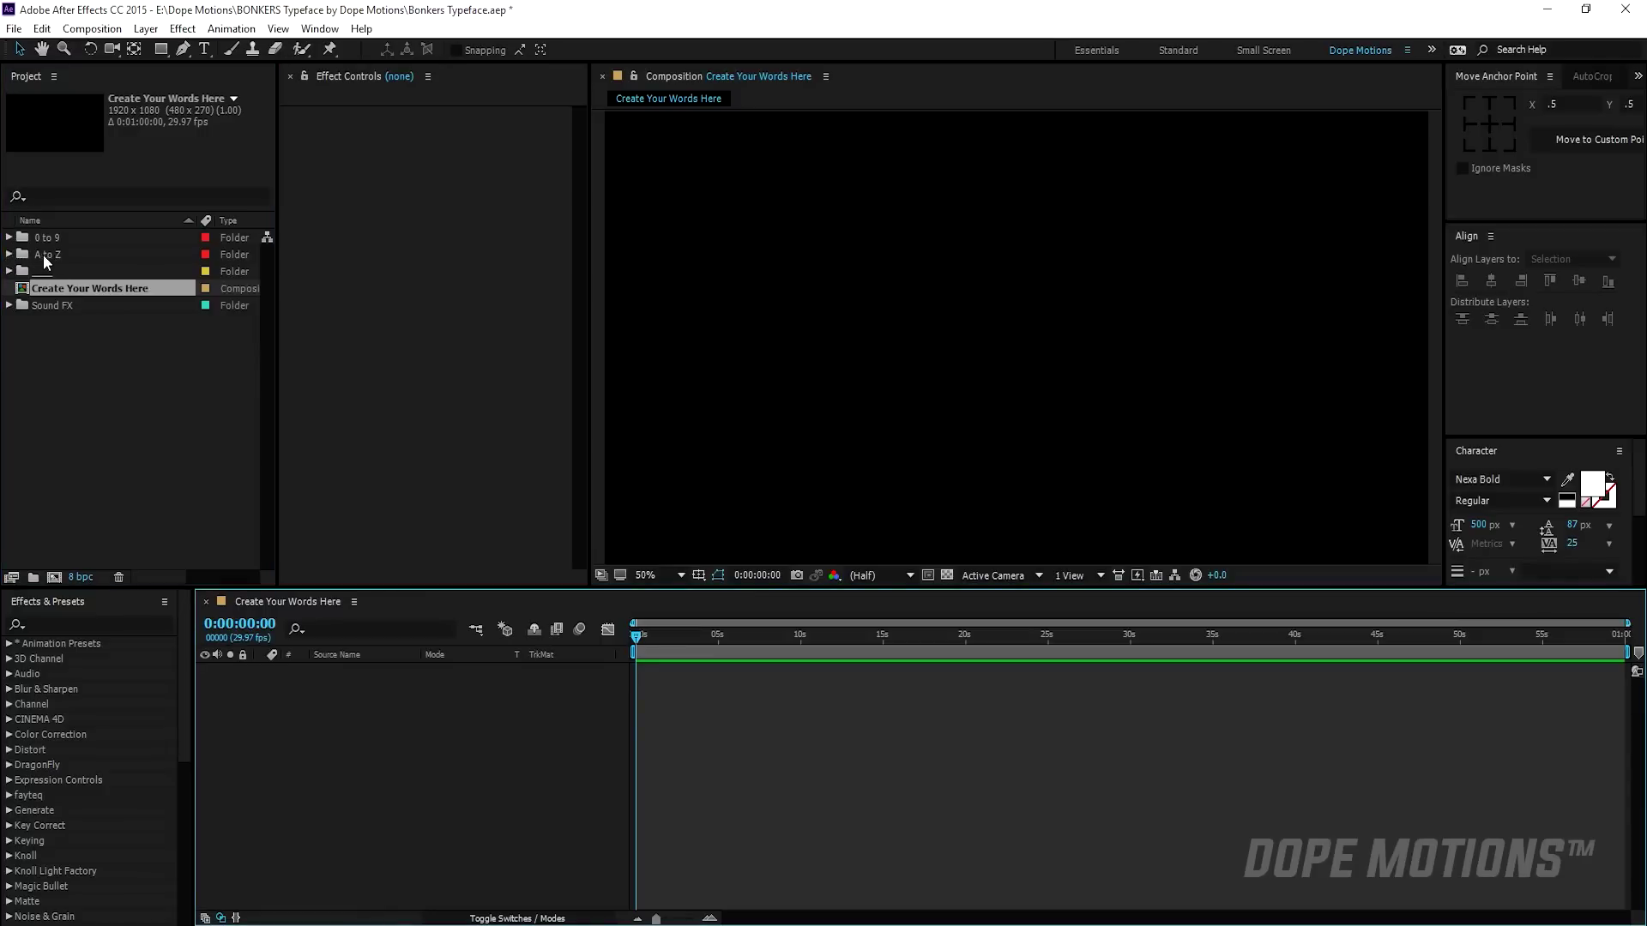
left_click(10, 254)
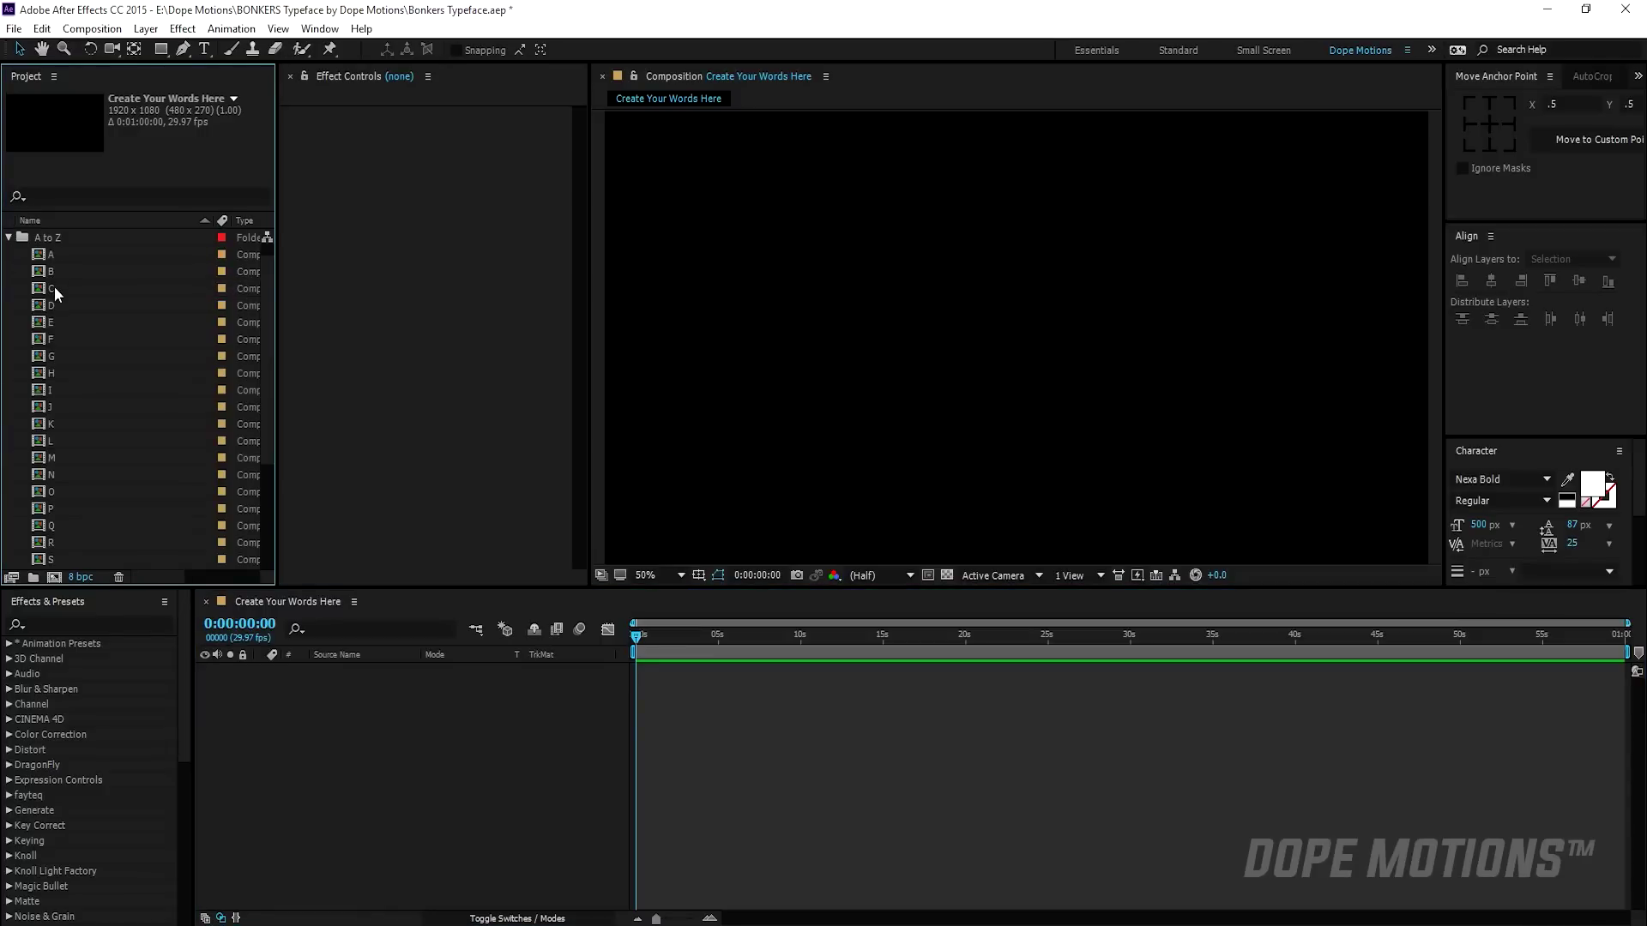
left_click_drag(65, 305, 347, 724)
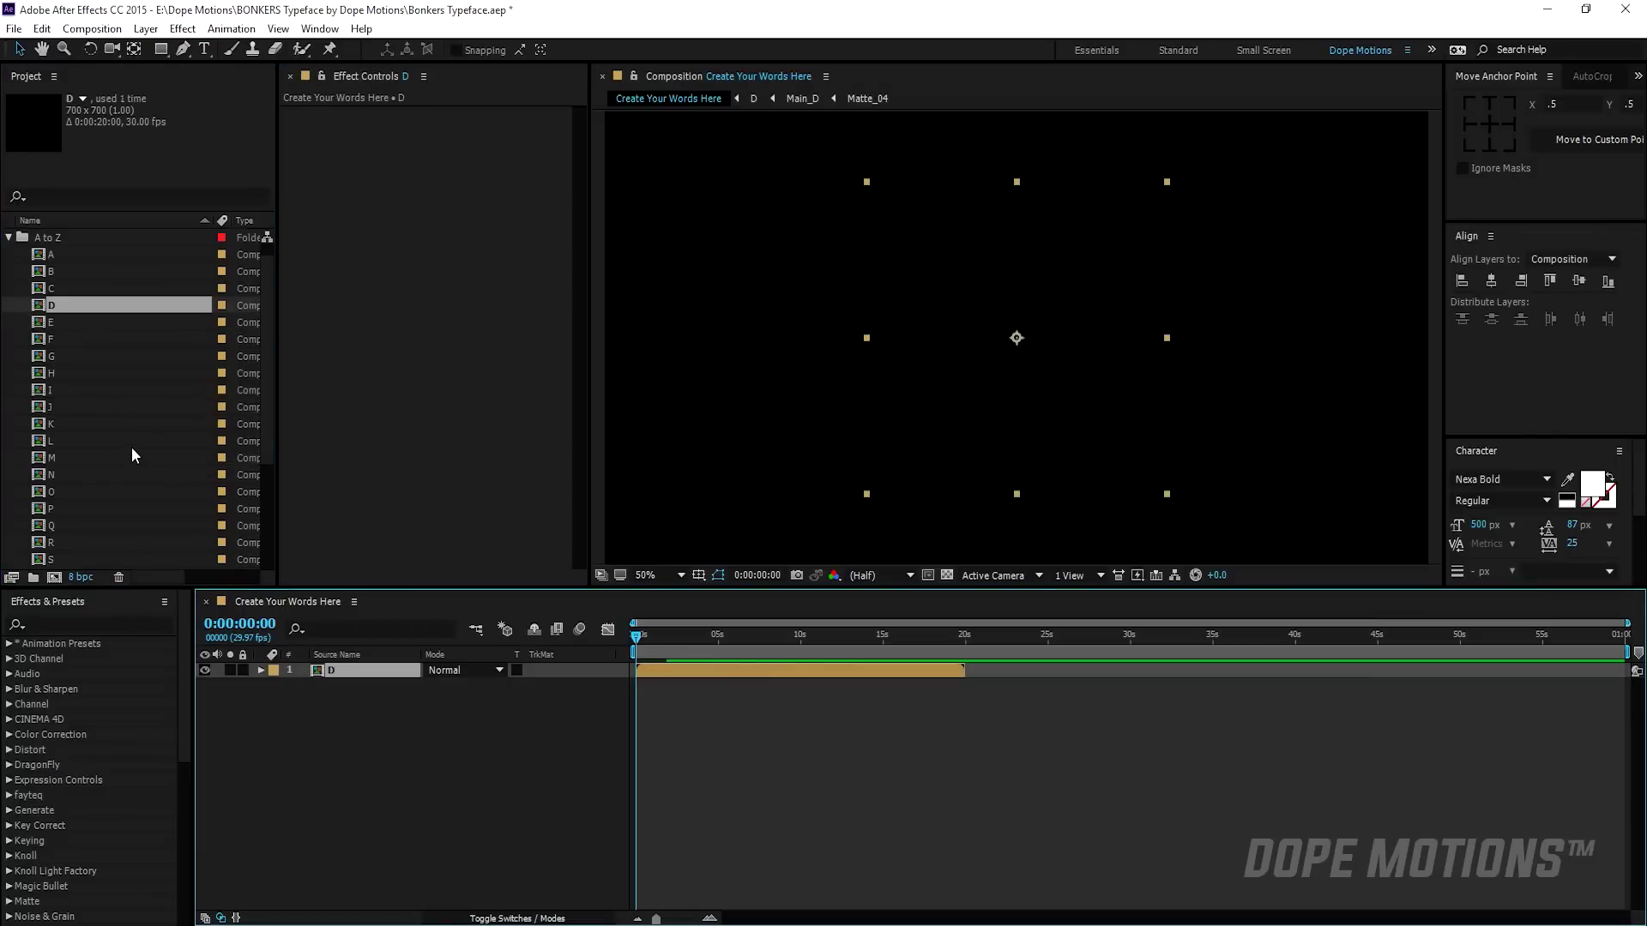
left_click_drag(60, 494, 297, 735)
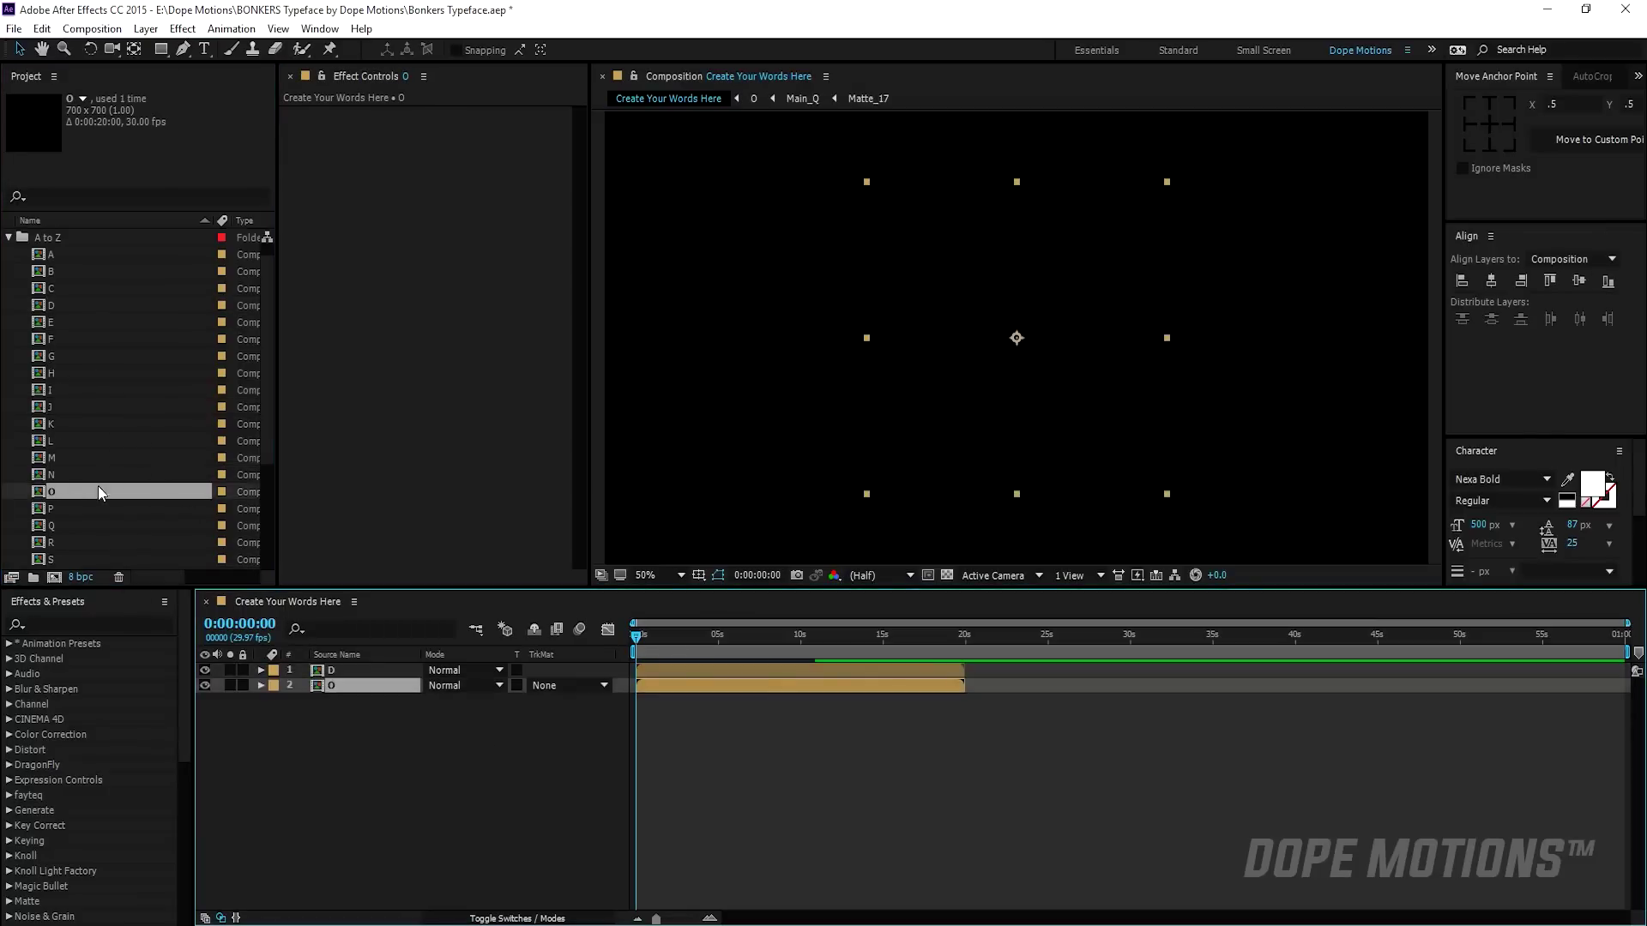
left_click_drag(73, 509, 273, 717)
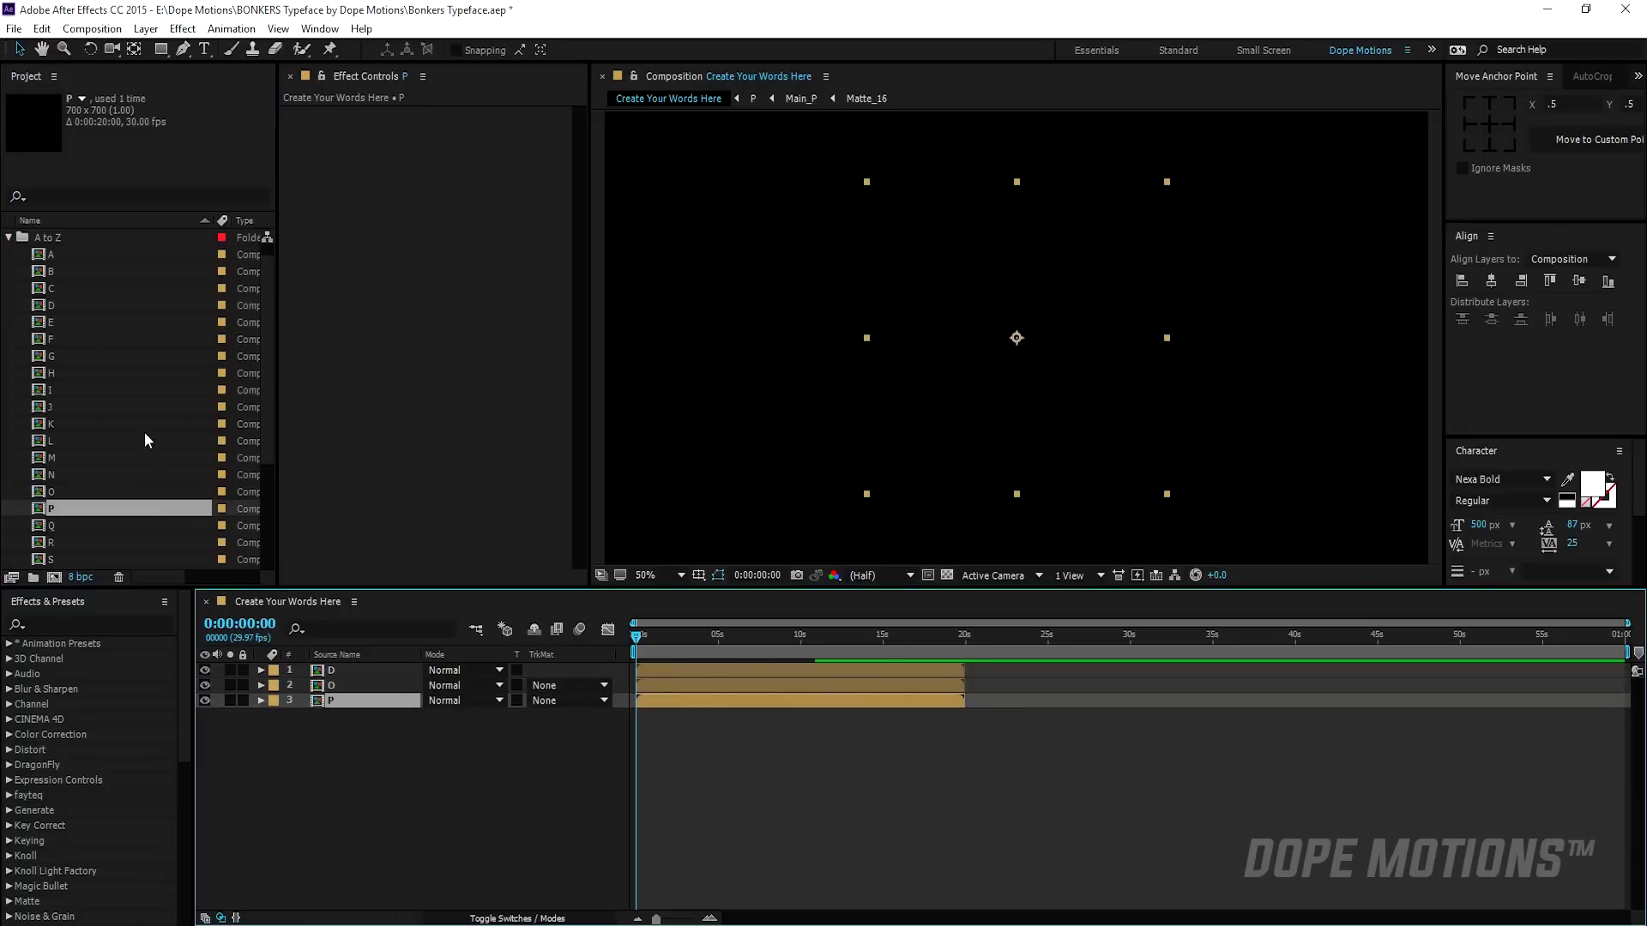
left_click_drag(65, 346, 370, 795)
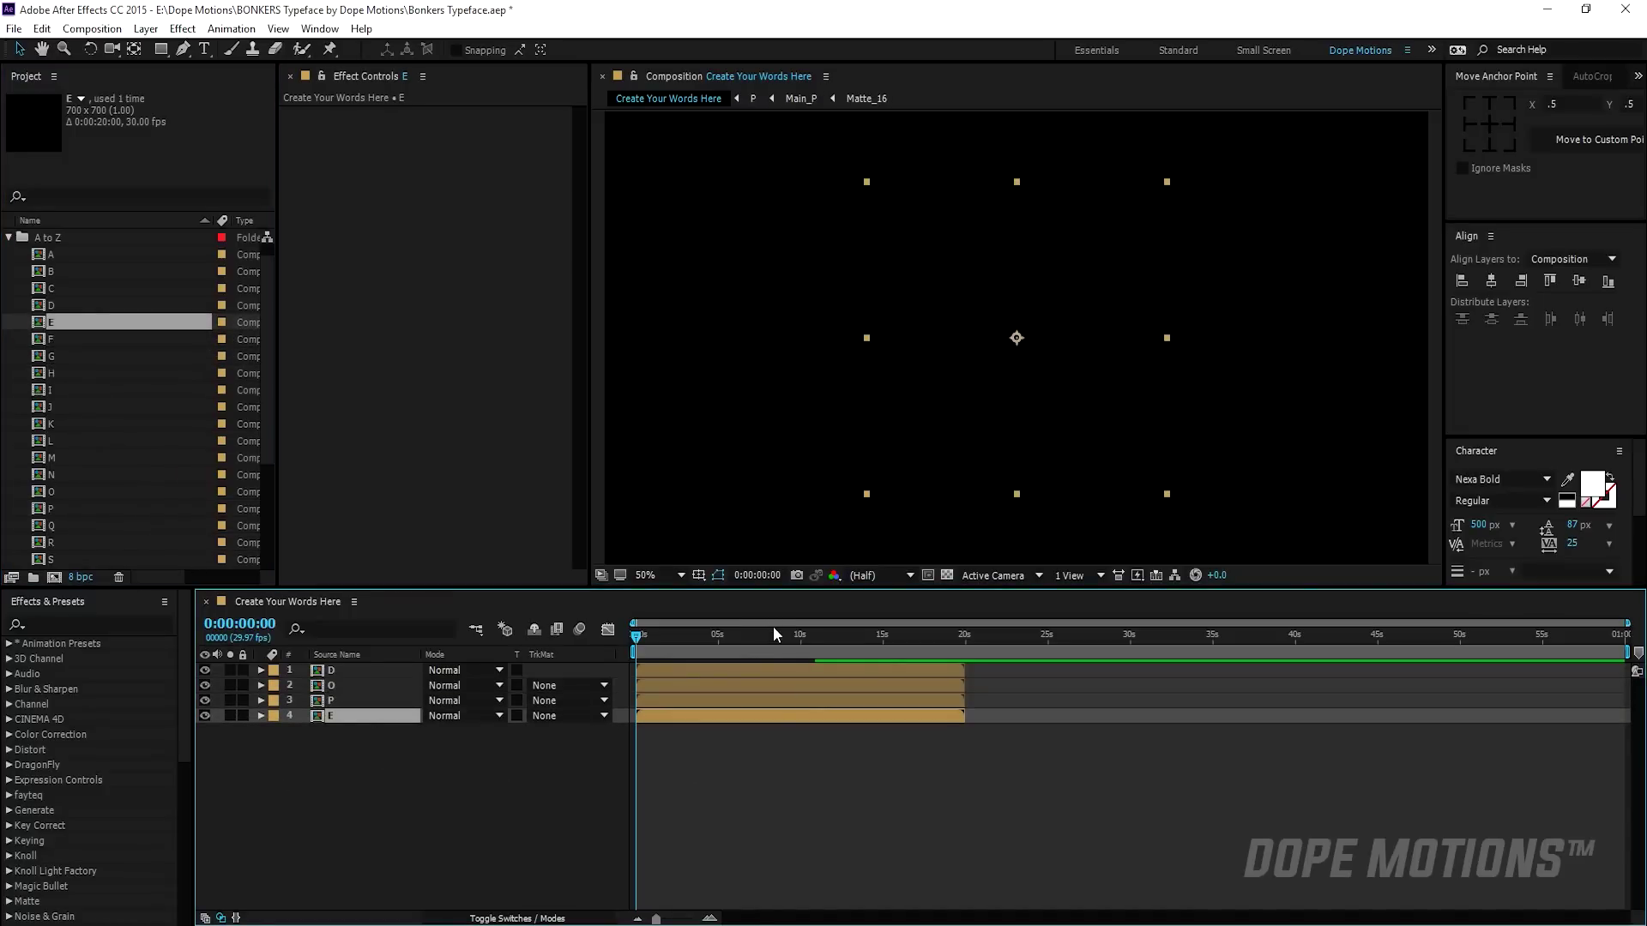
- At 0:00:09:17, set the Scale of all four letter layers to 30%
left_click(795, 634)
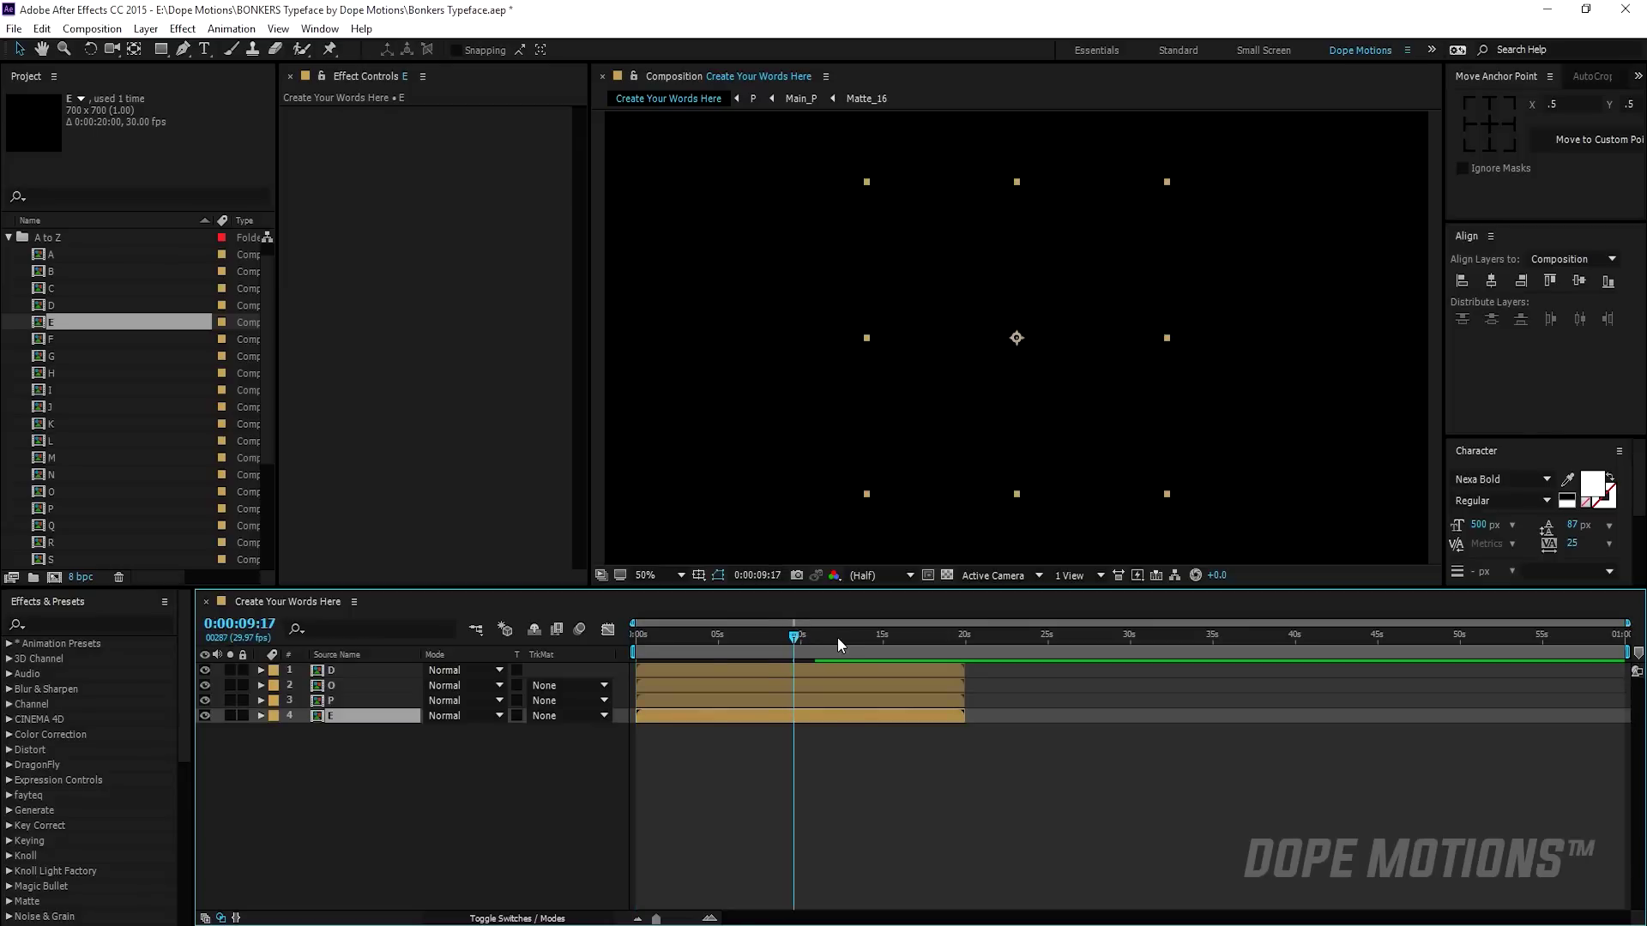
left_click_drag(322, 754, 353, 656)
key("s")
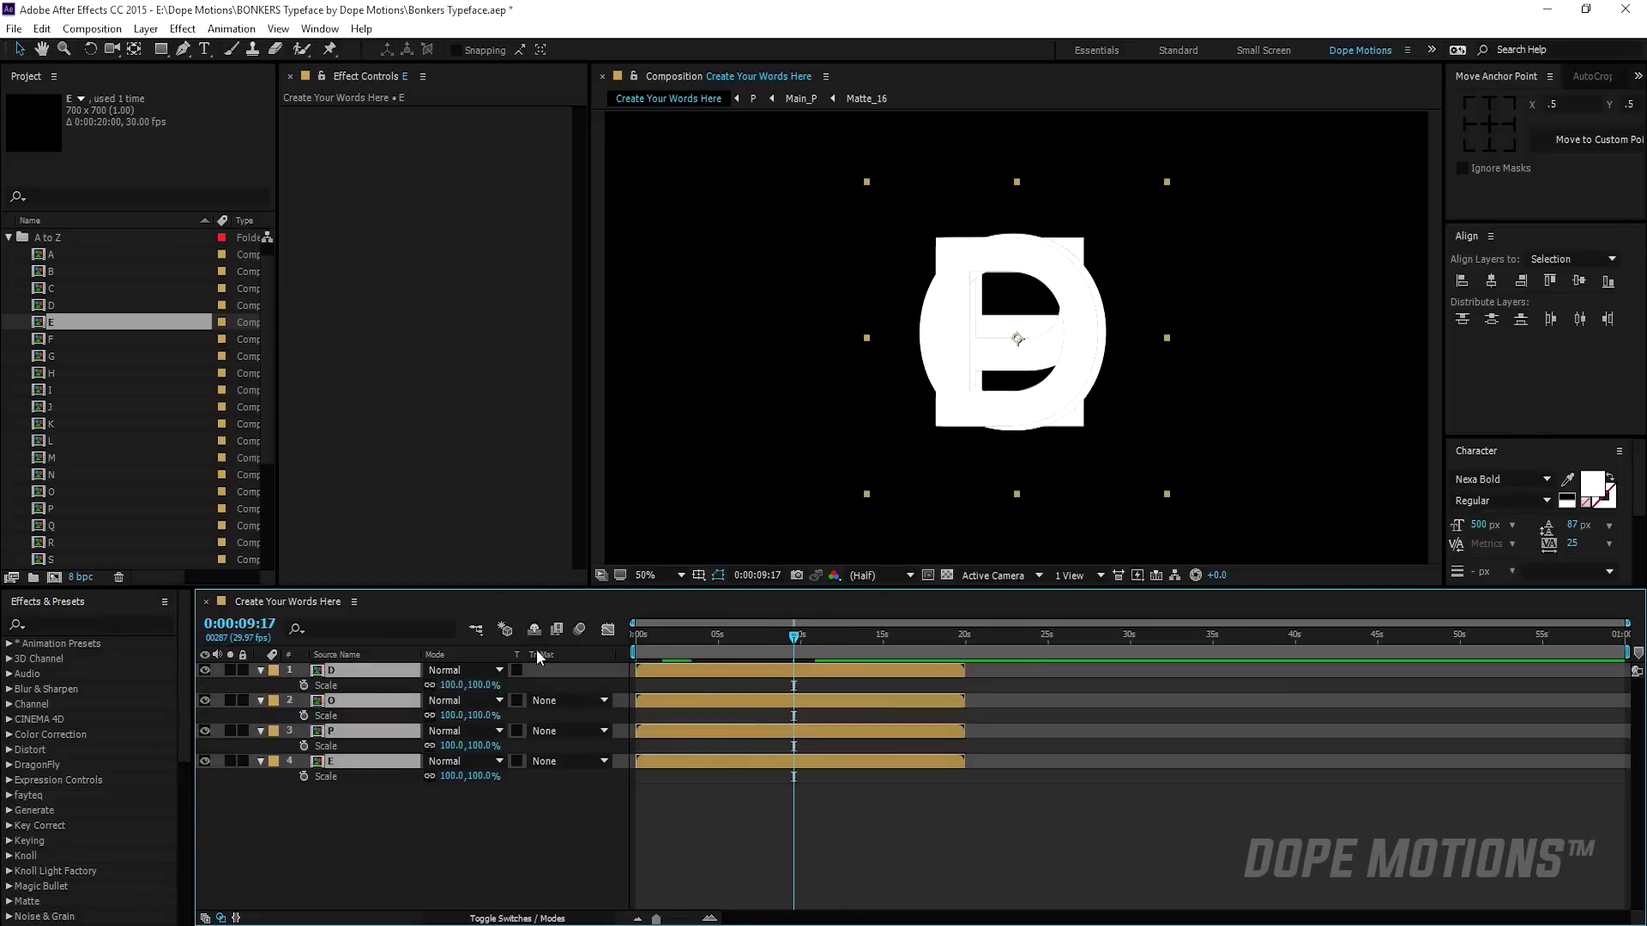
left_click(476, 685)
type("30")
key("Return")
left_click(451, 805)
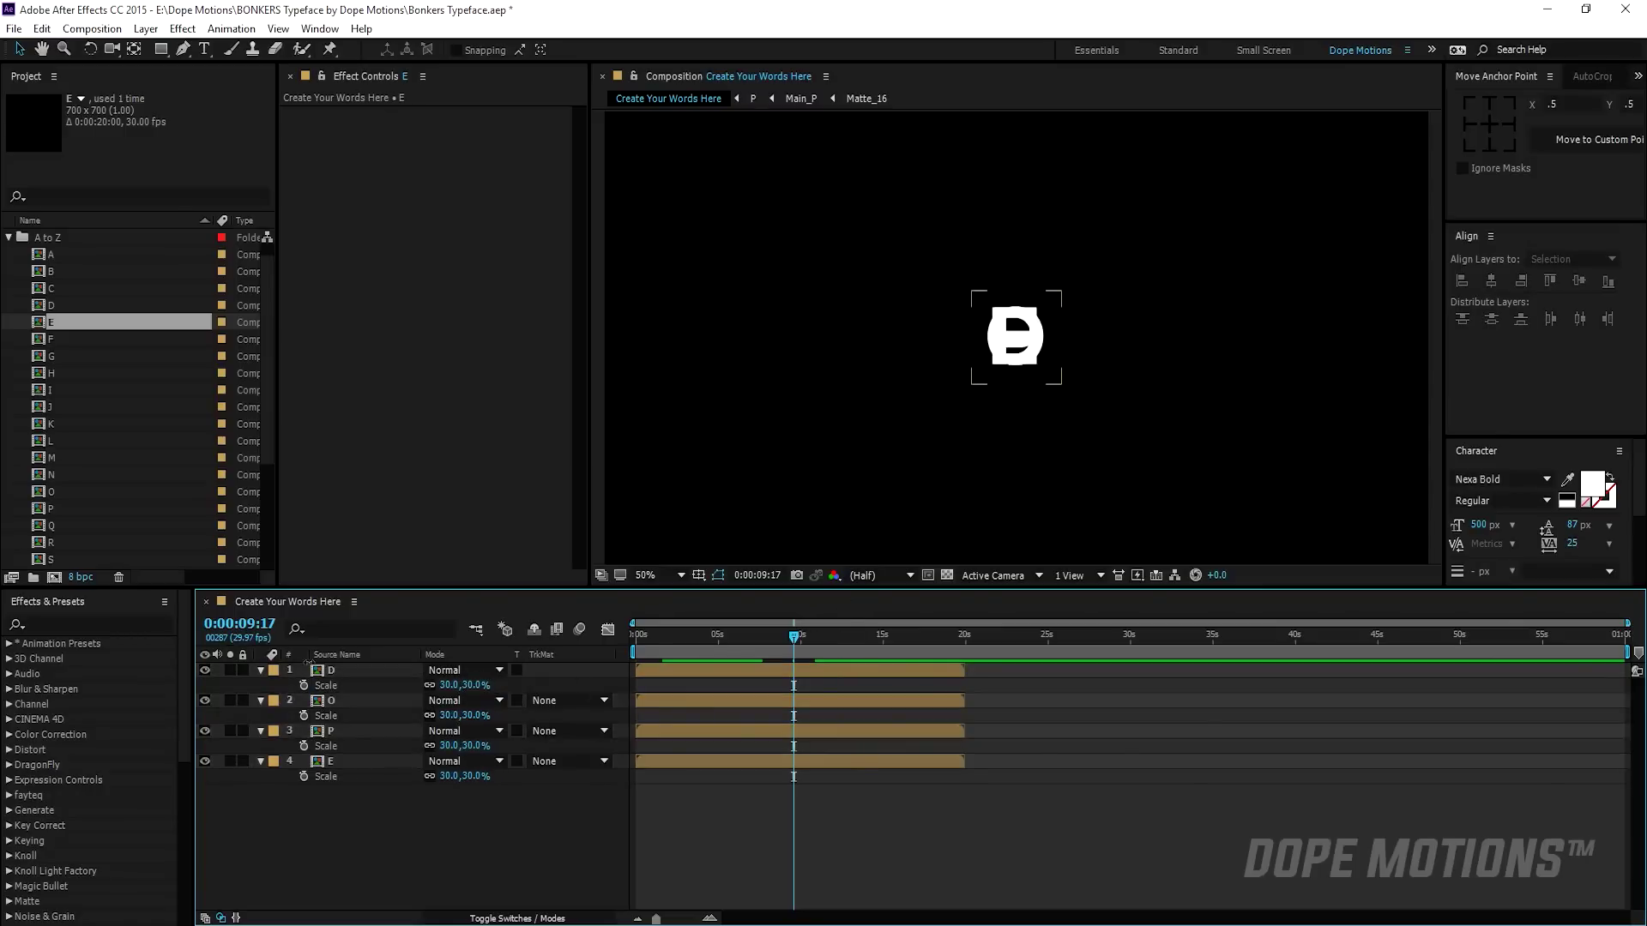
- Show the Title/Action Safe guides, shift the D left of centre and place the O right beside it
left_click(332, 673)
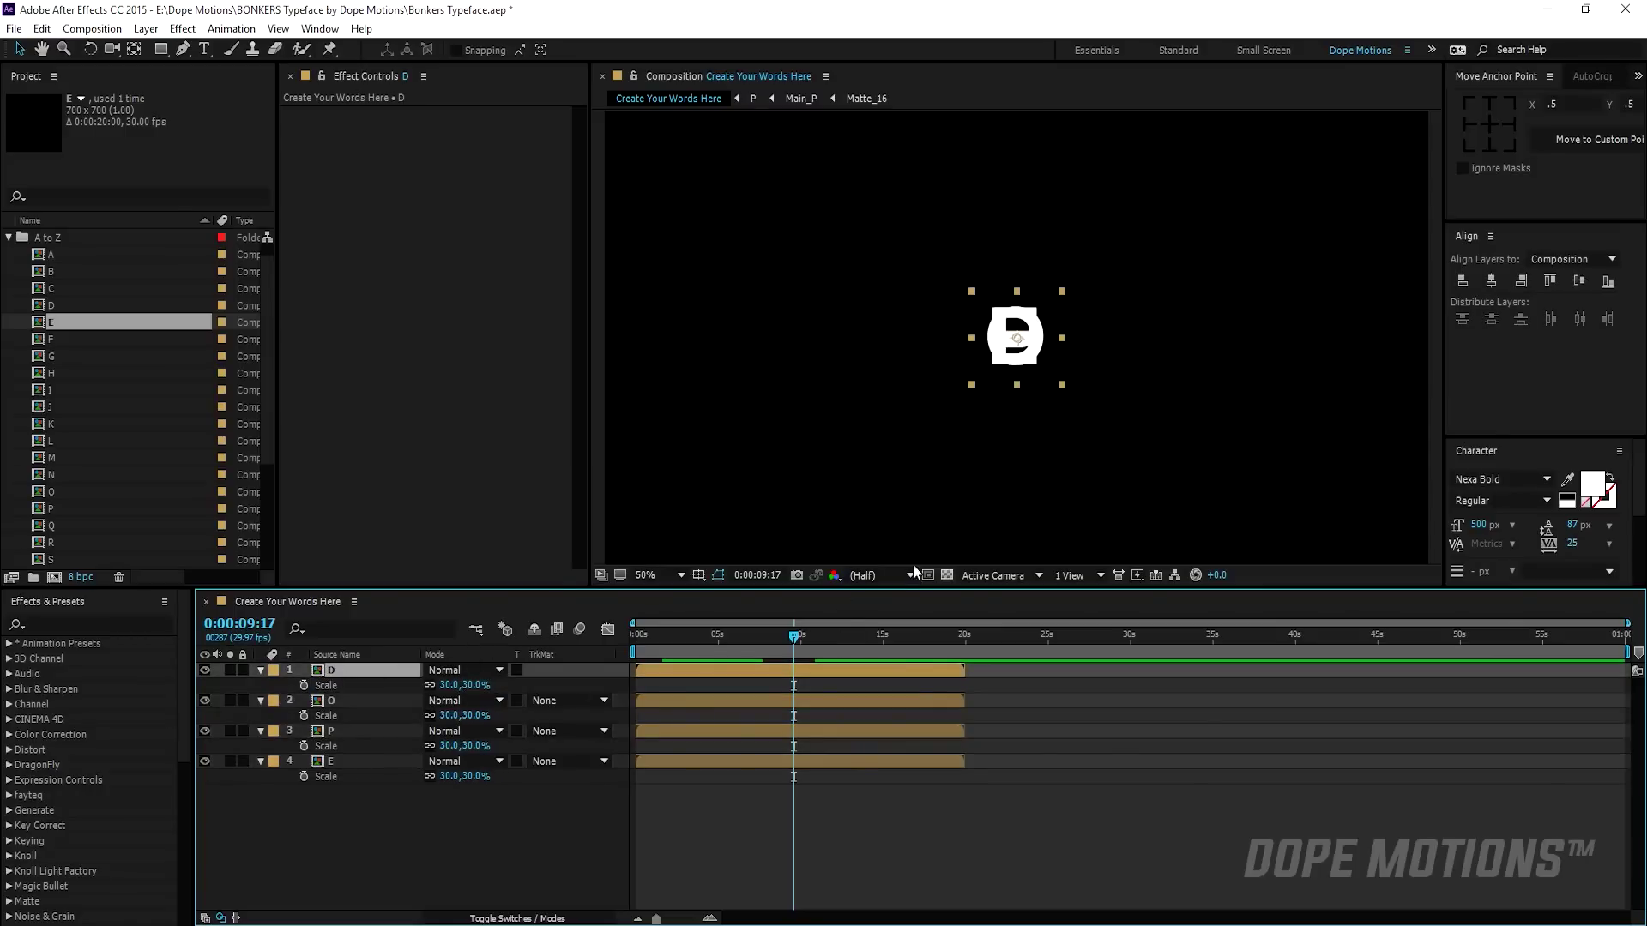
left_click(698, 575)
left_click(755, 596)
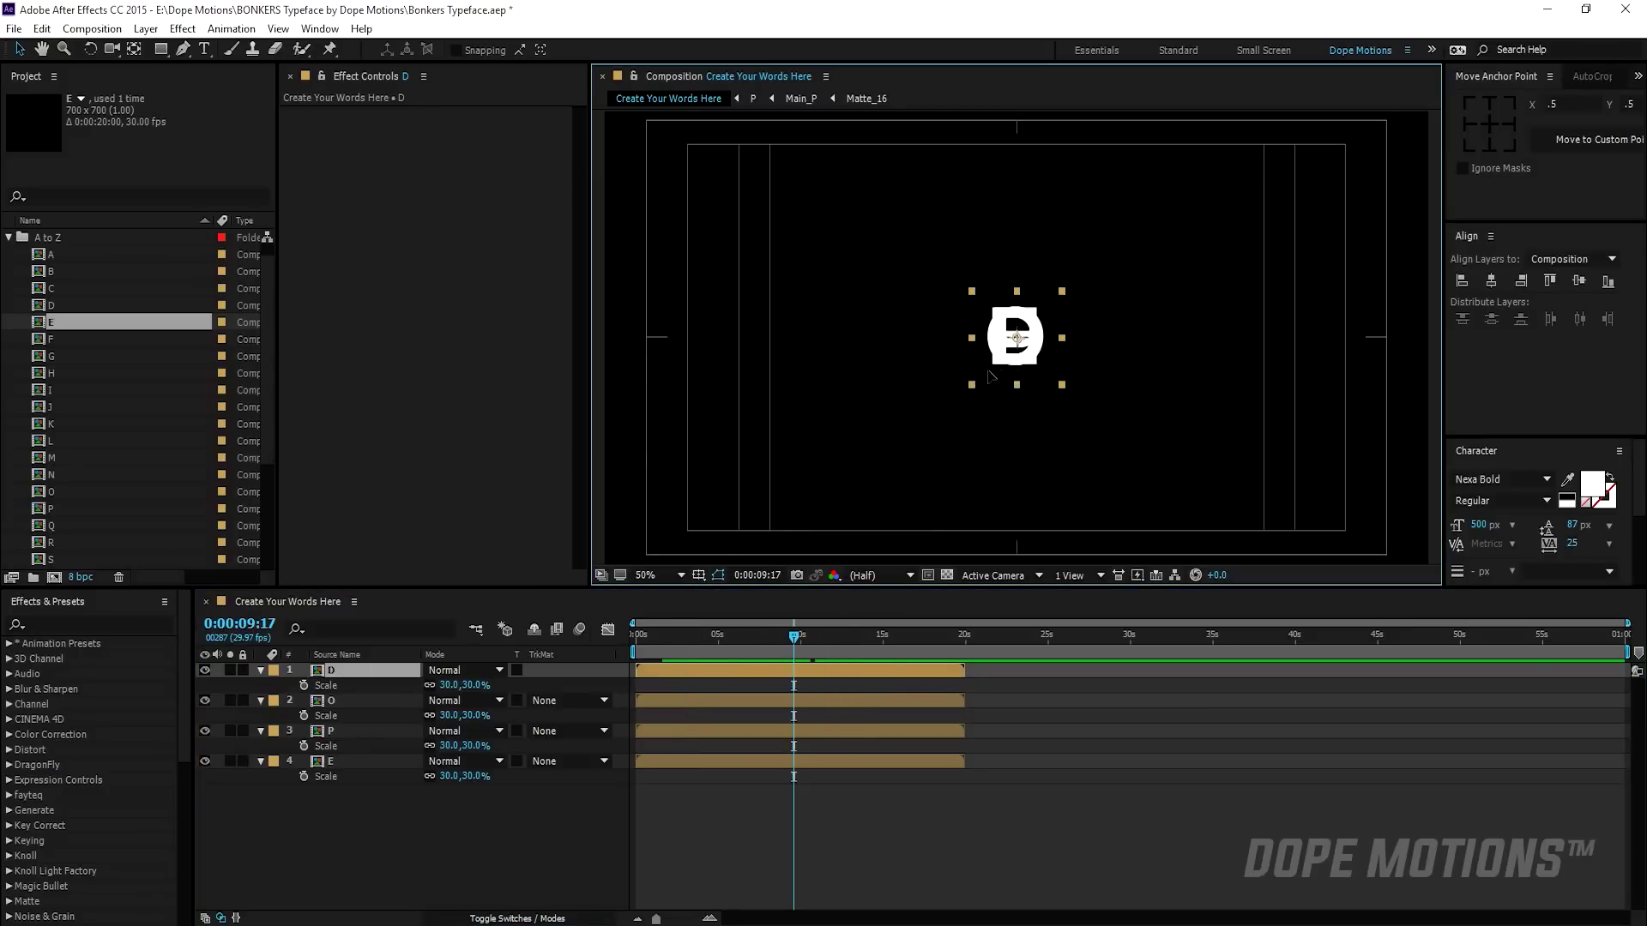
left_click_drag(1029, 379, 948, 380)
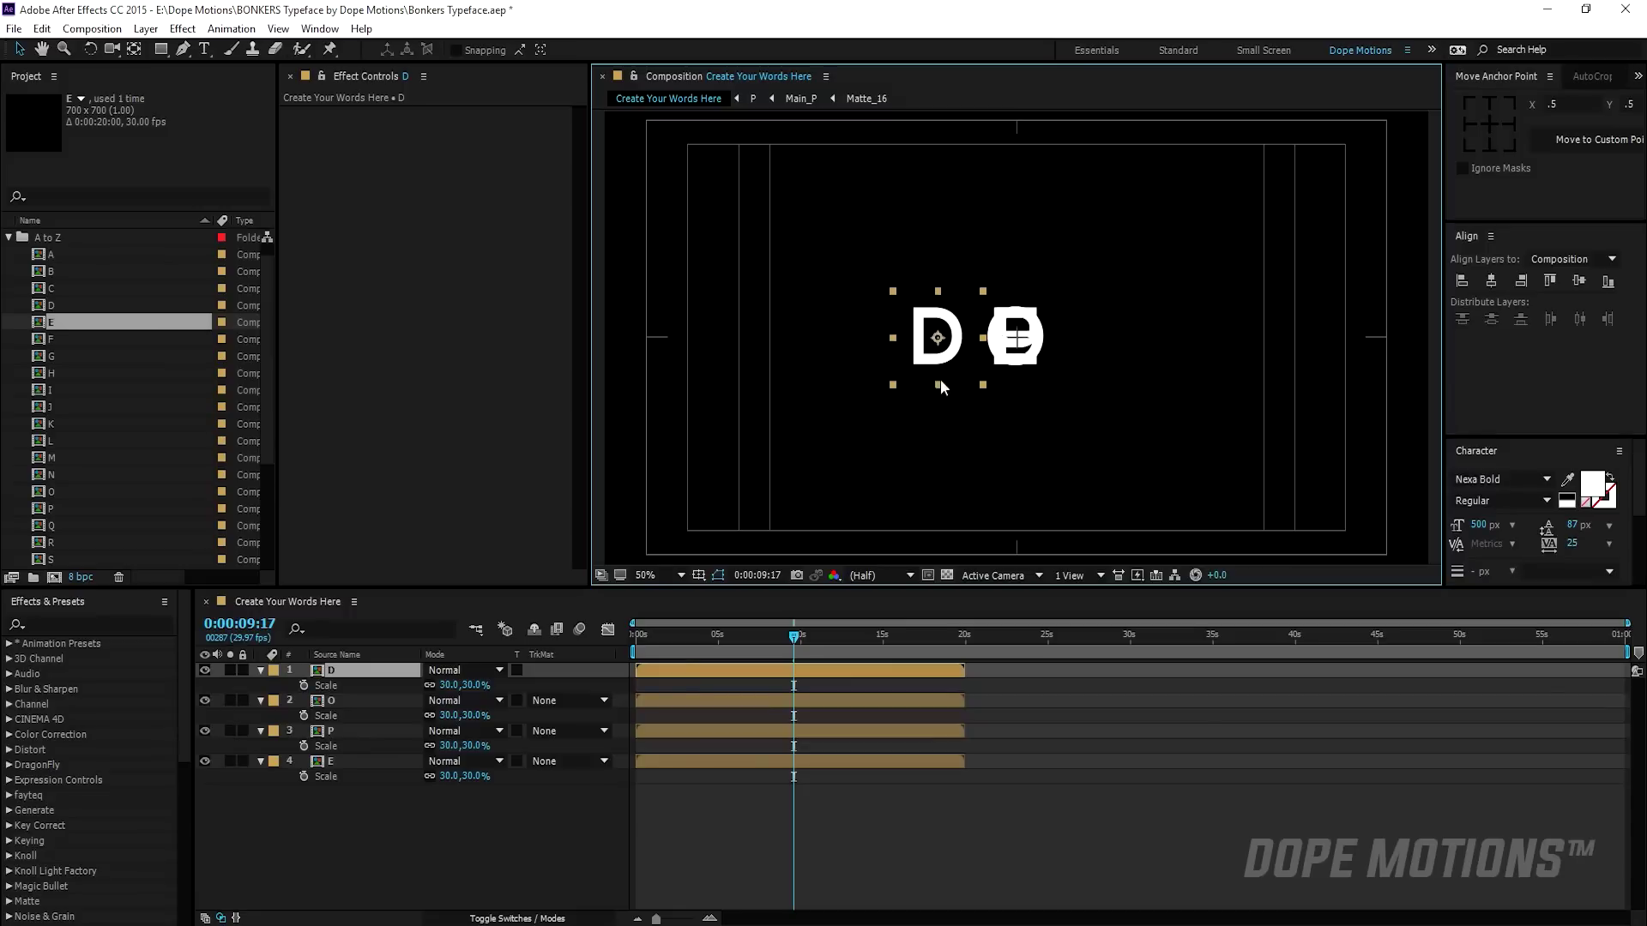
left_click(337, 702)
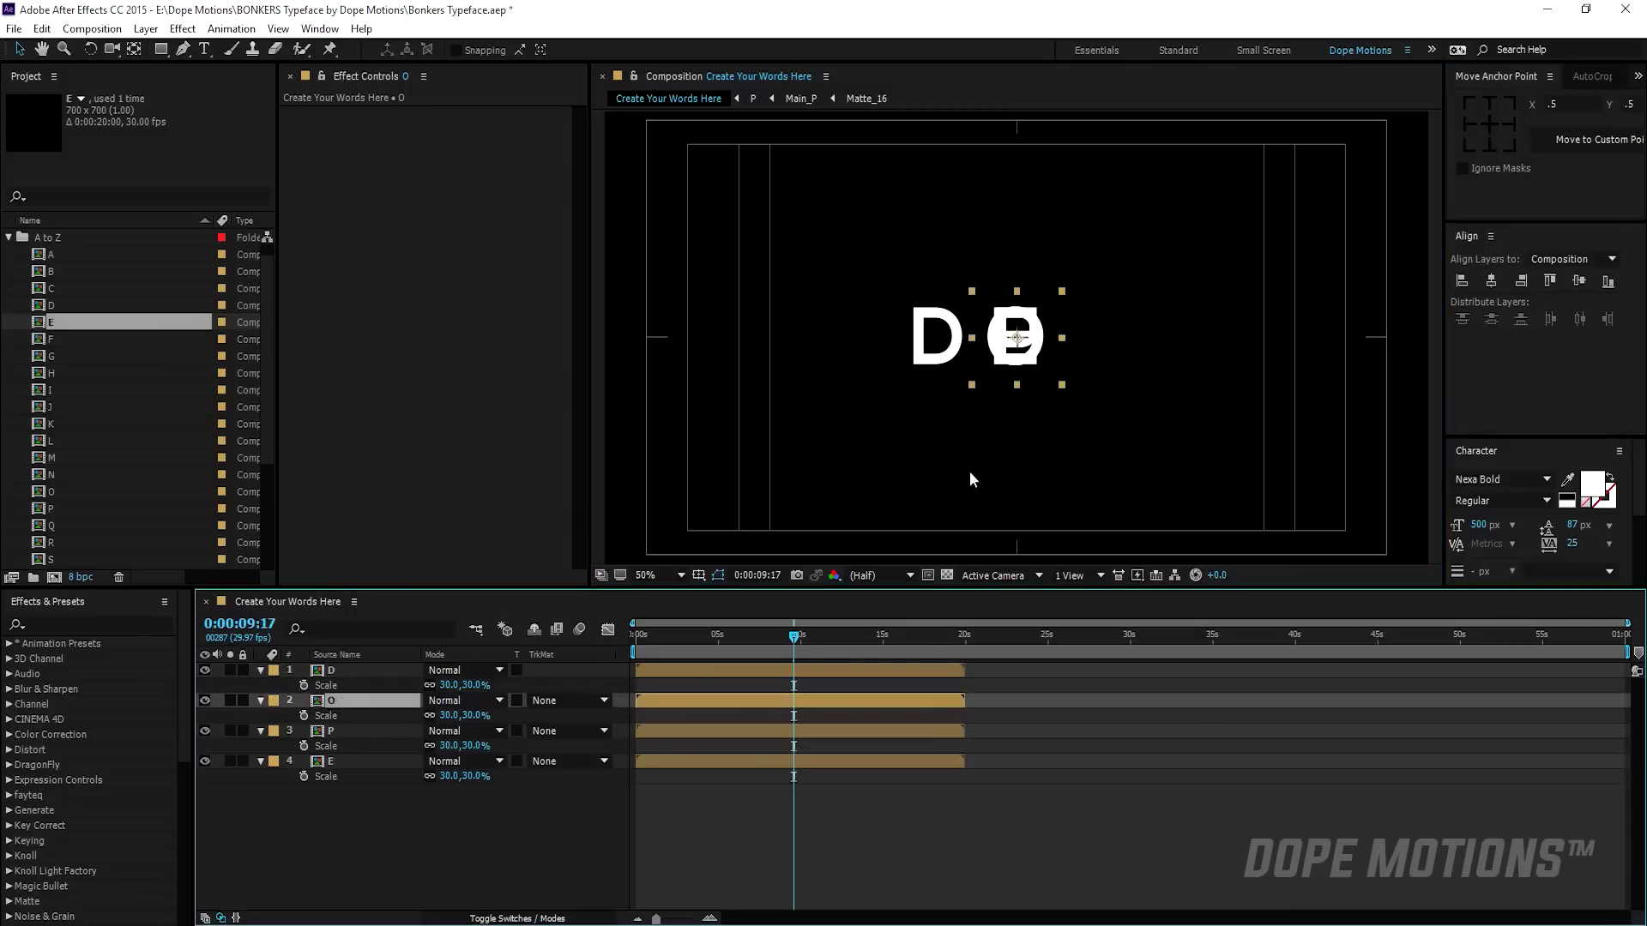
left_click_drag(1035, 378, 1016, 378)
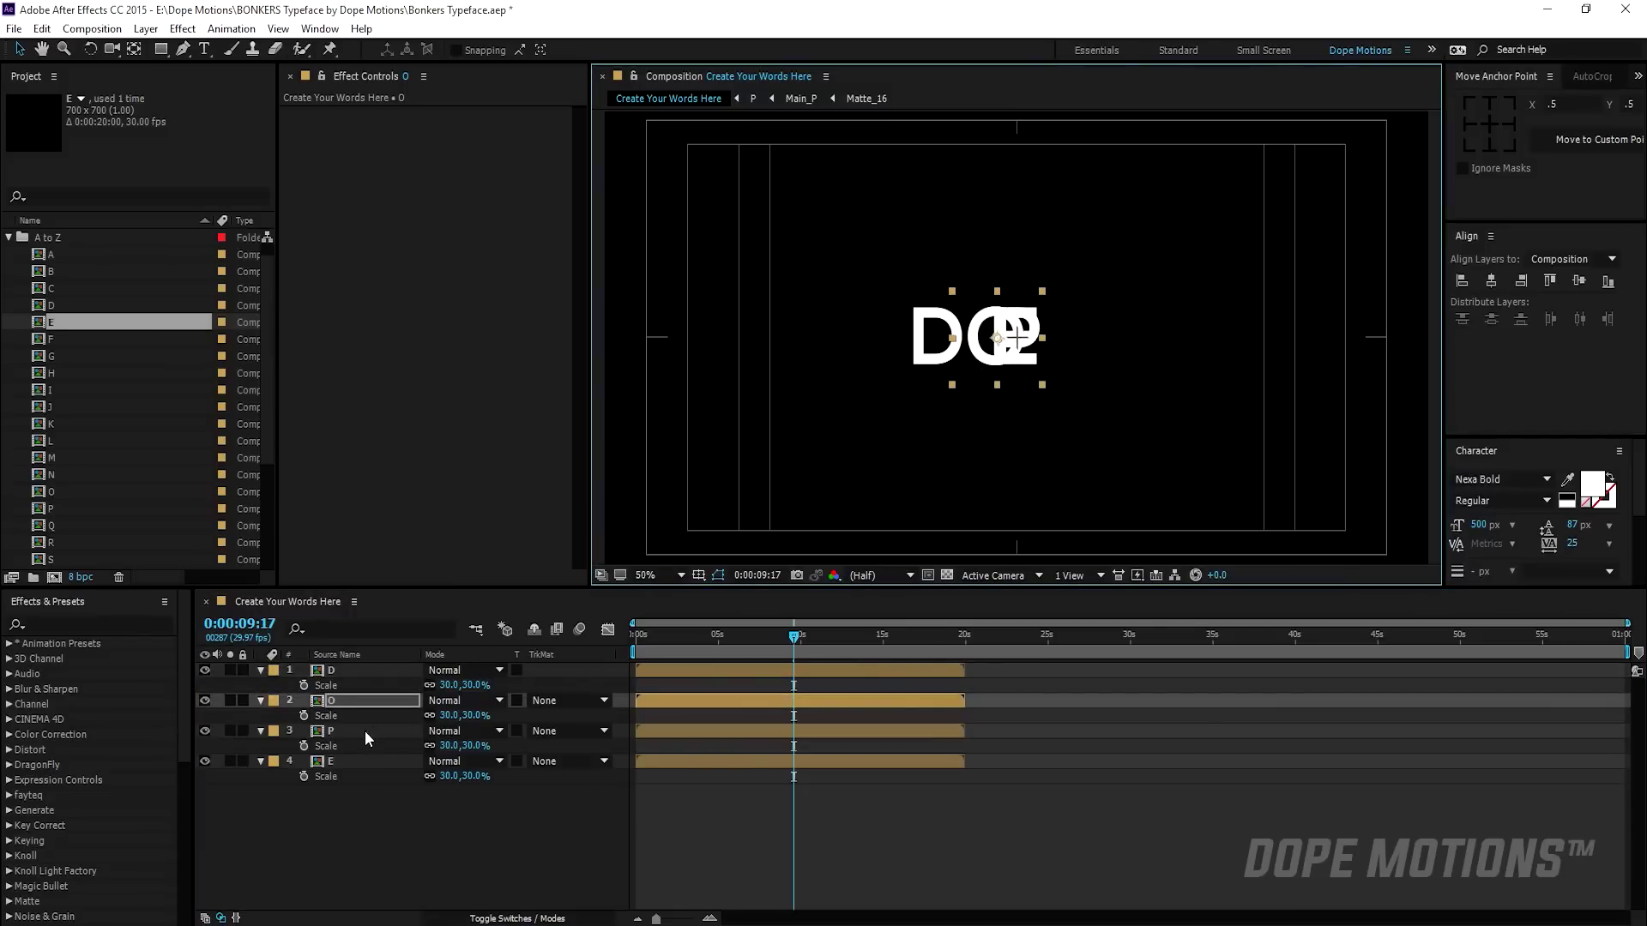
- Place the P and E to the right of the O to spell DOPE, and hide the safe guides
left_click(333, 731)
left_click_drag(1021, 379, 1060, 374)
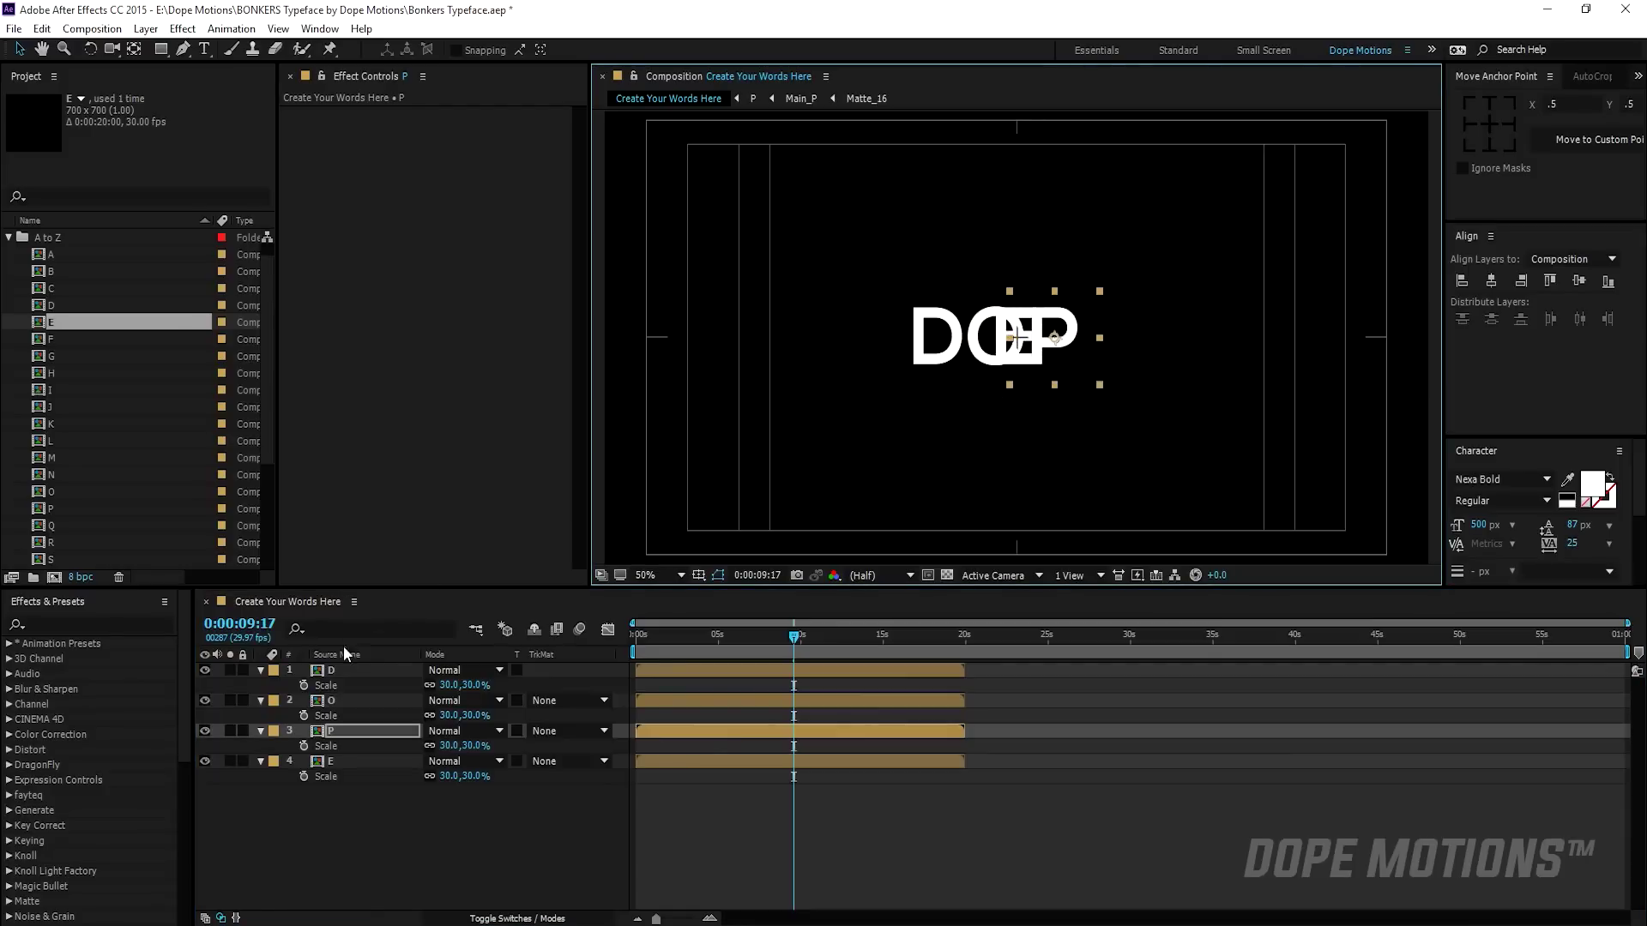
left_click(332, 761)
left_click_drag(1023, 374, 1117, 386)
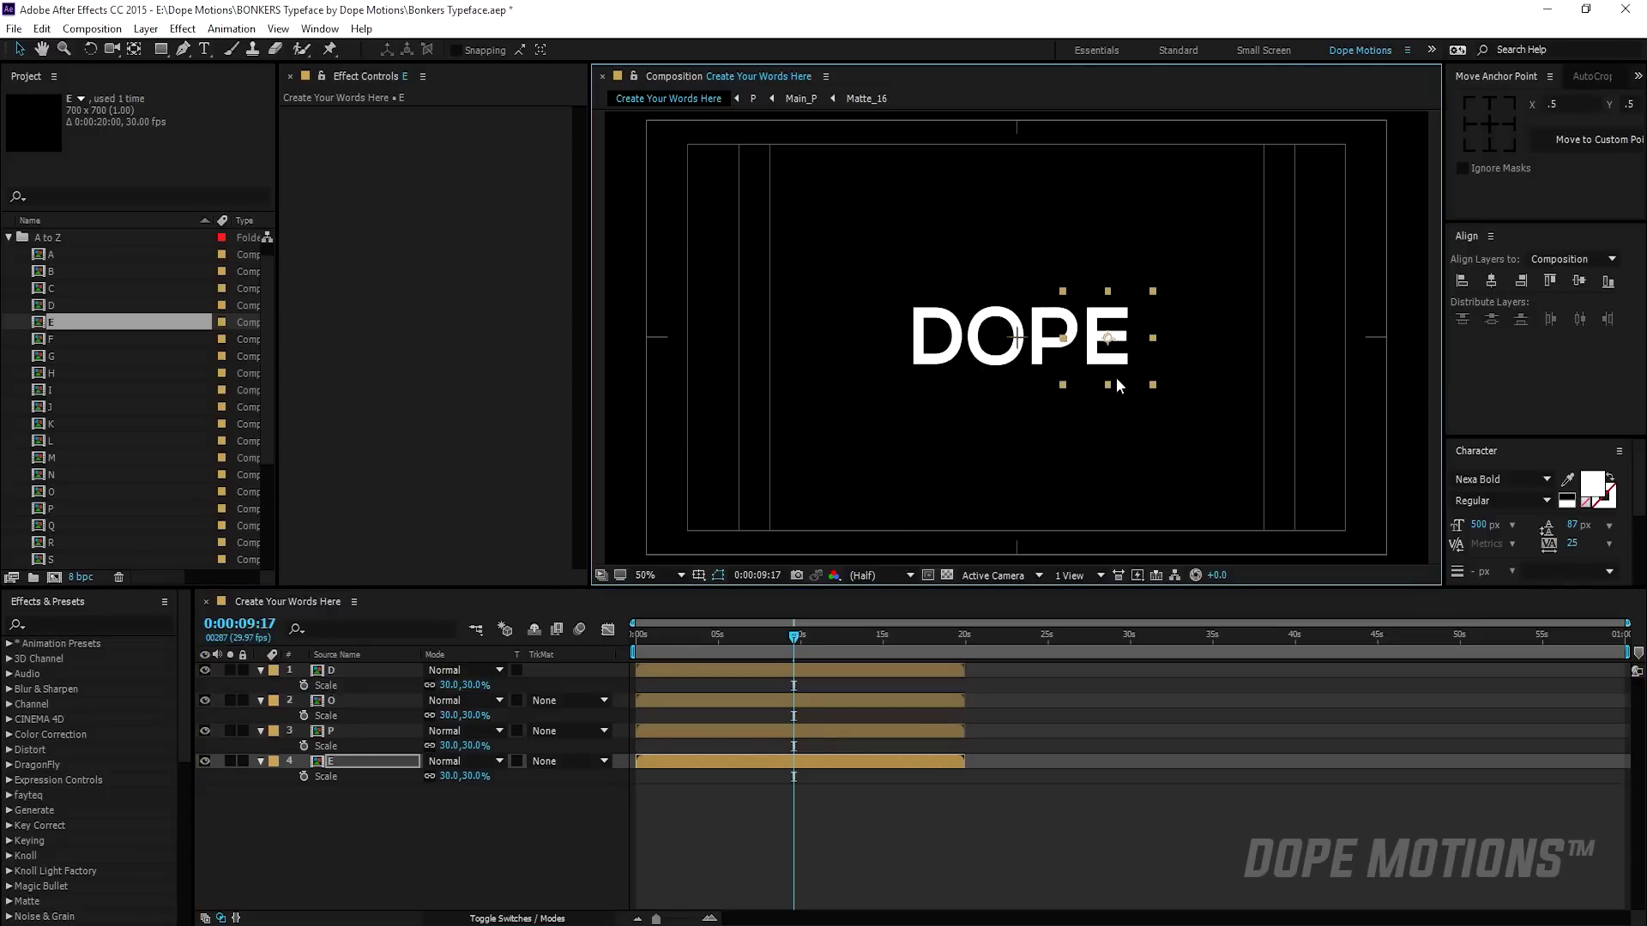
key("apostrophe")
left_click(1036, 805)
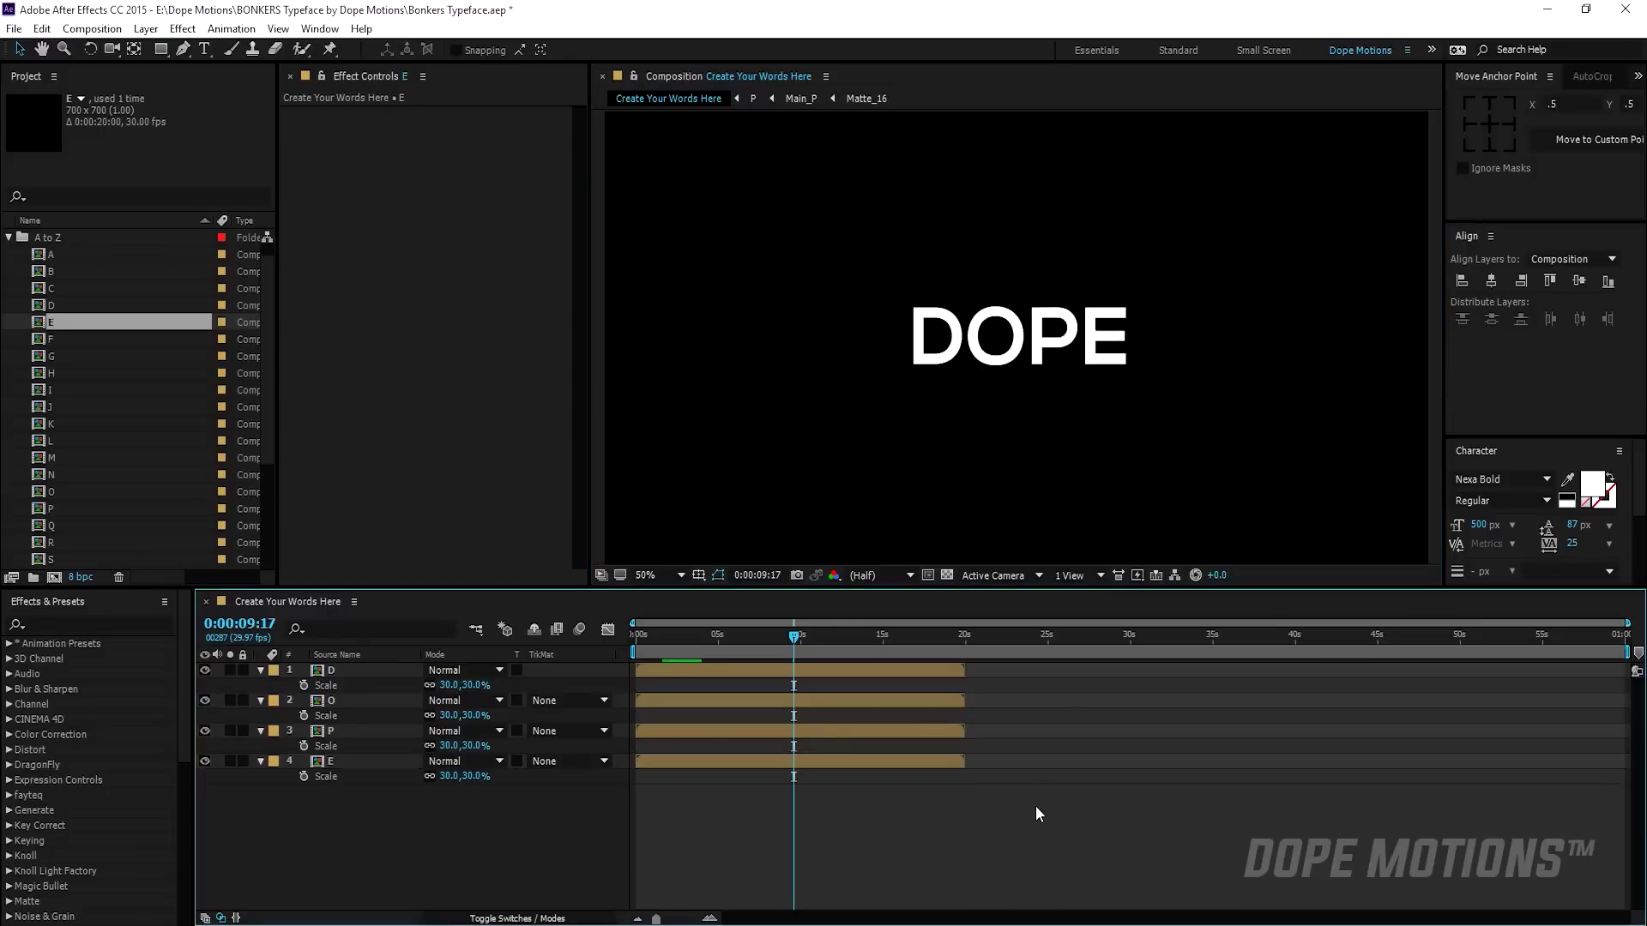
- End the work area at 0:00:04:28 and preview the DOPE animation from the beginning
left_click_drag(798, 635, 718, 645)
key("n")
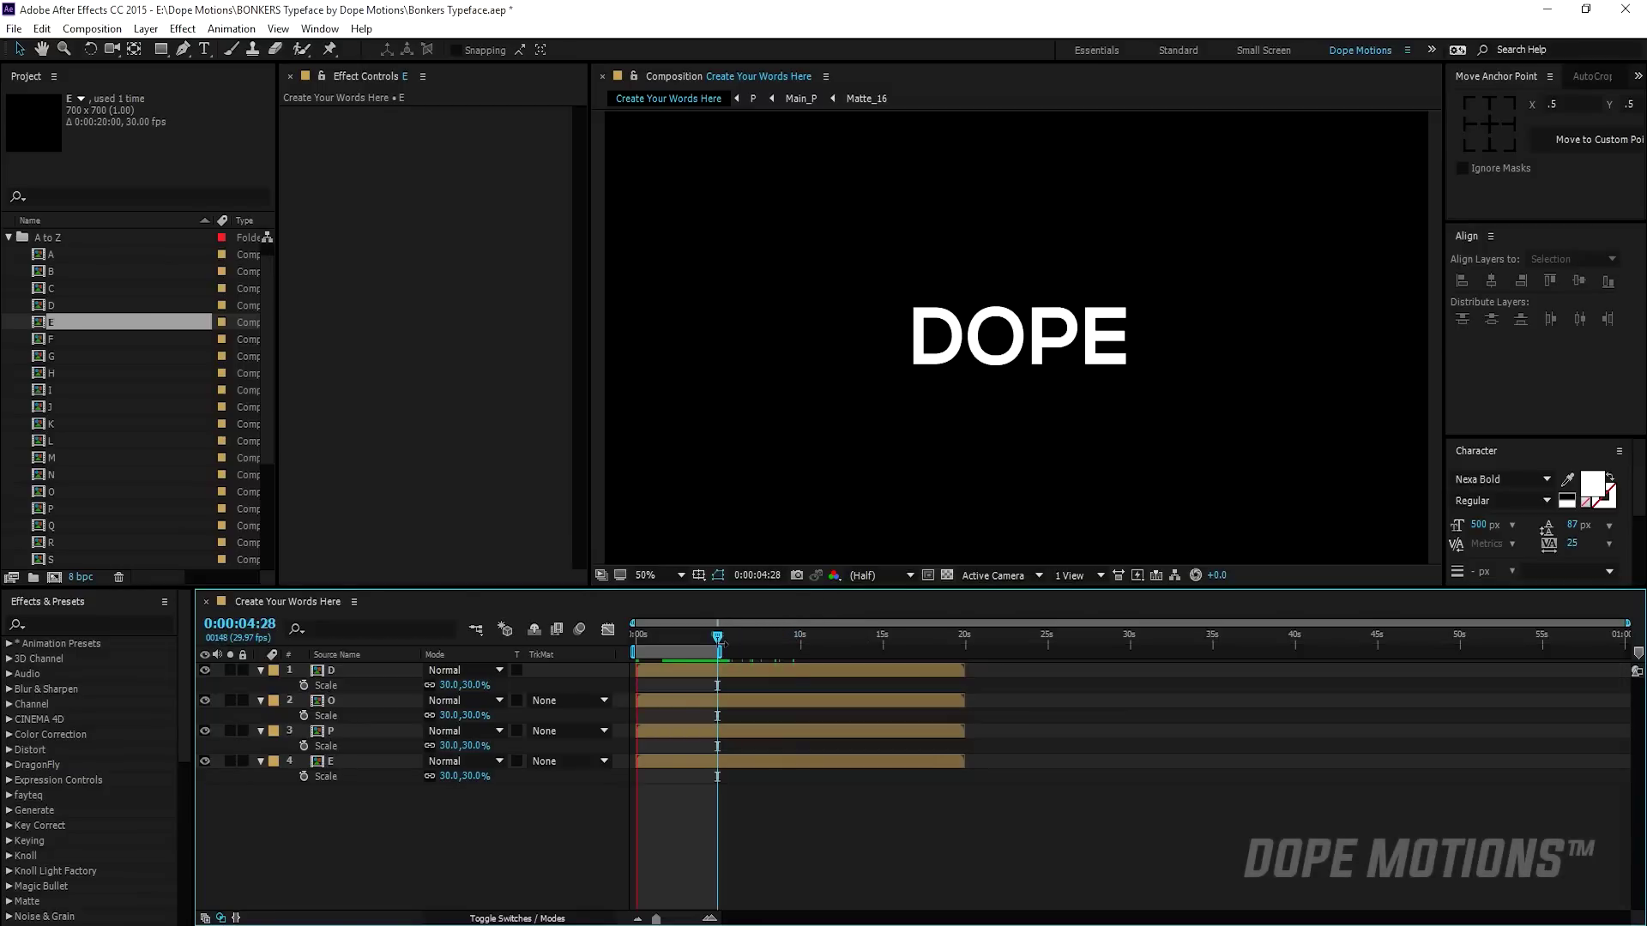
key("space")
left_click_drag(641, 637, 615, 641)
key("space")
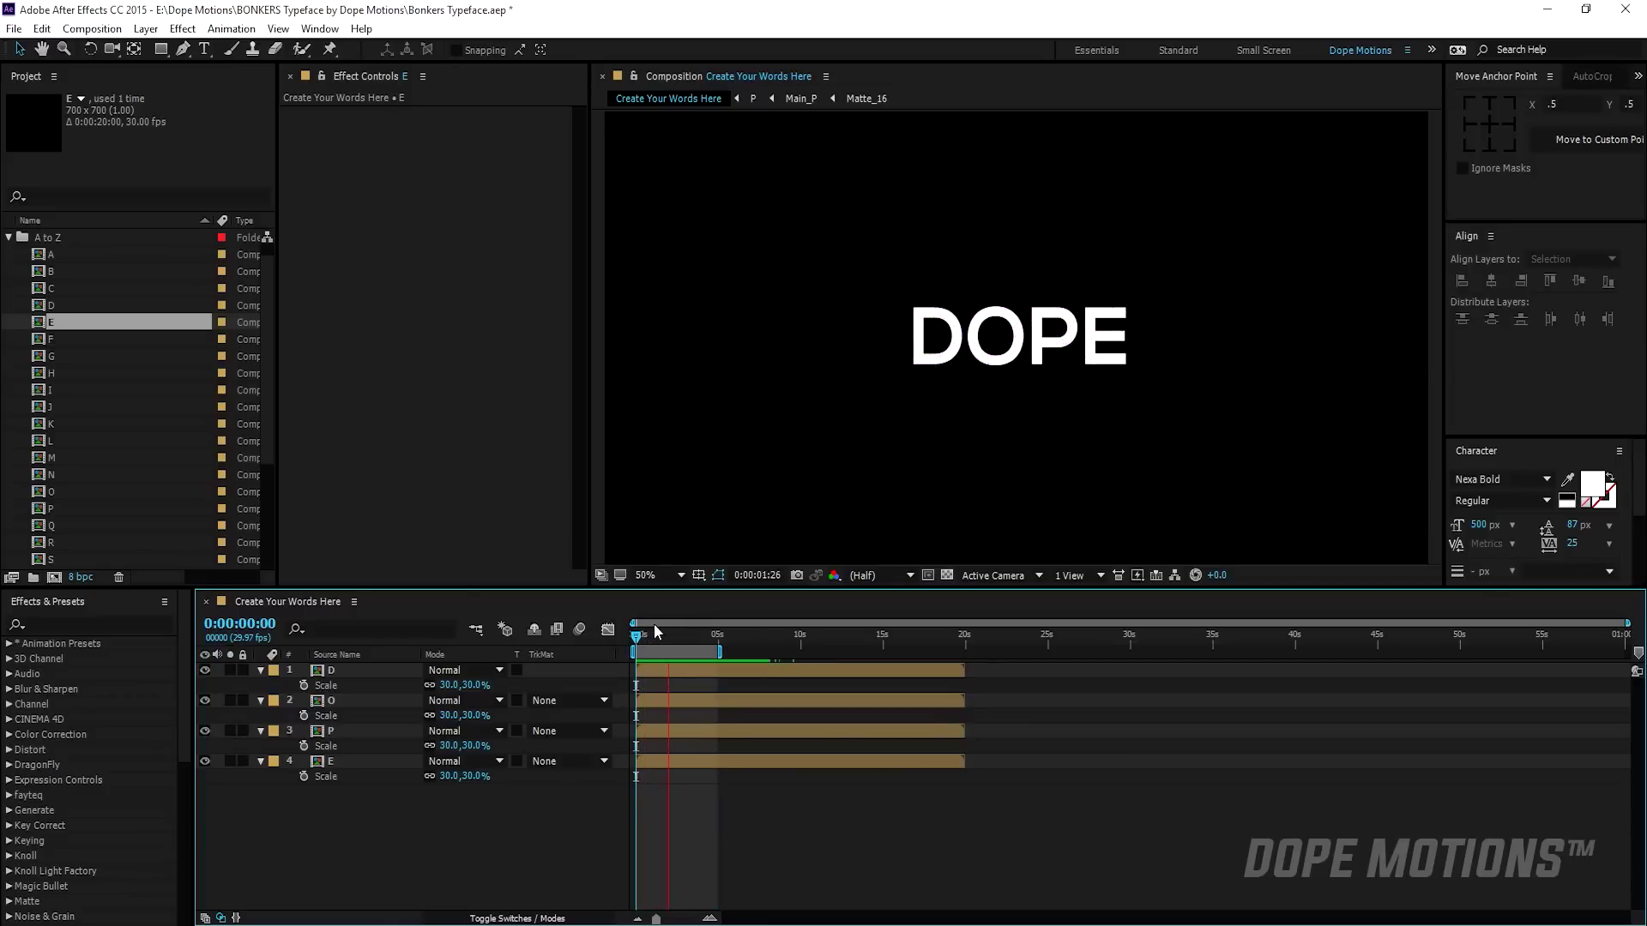
key("space")
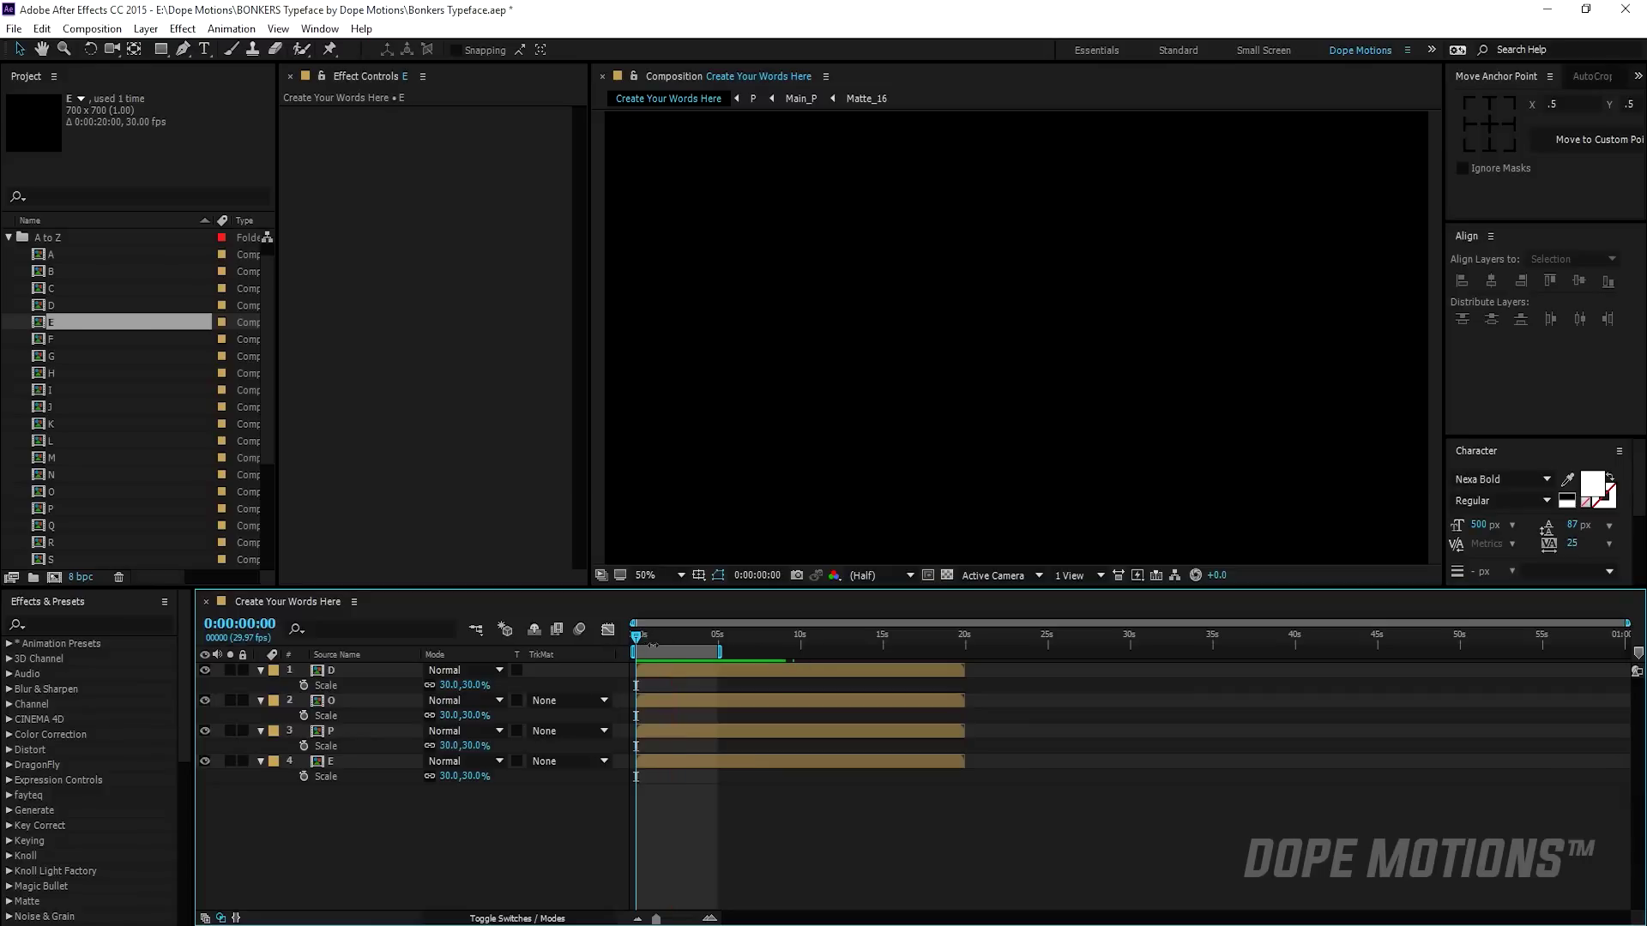
key("space")
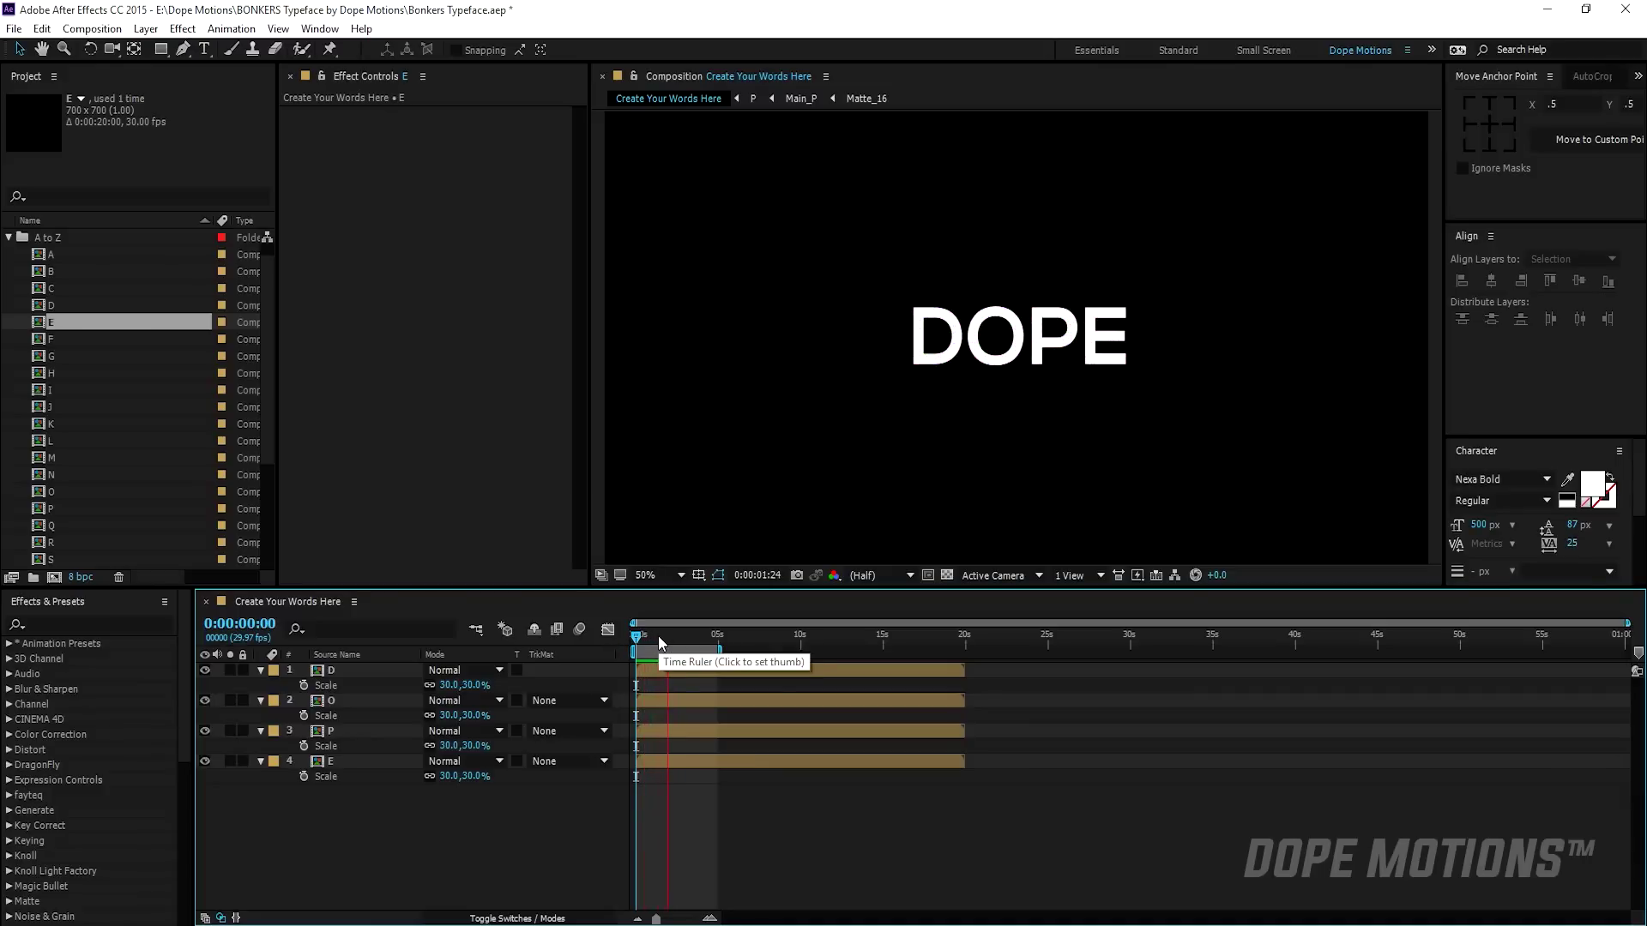
- Set the current time to 0:00:02:15, where all the letters are fully revealed
left_click(658, 636)
scroll(669, 688, "up", 1)
scroll(772, 699, "left", 1)
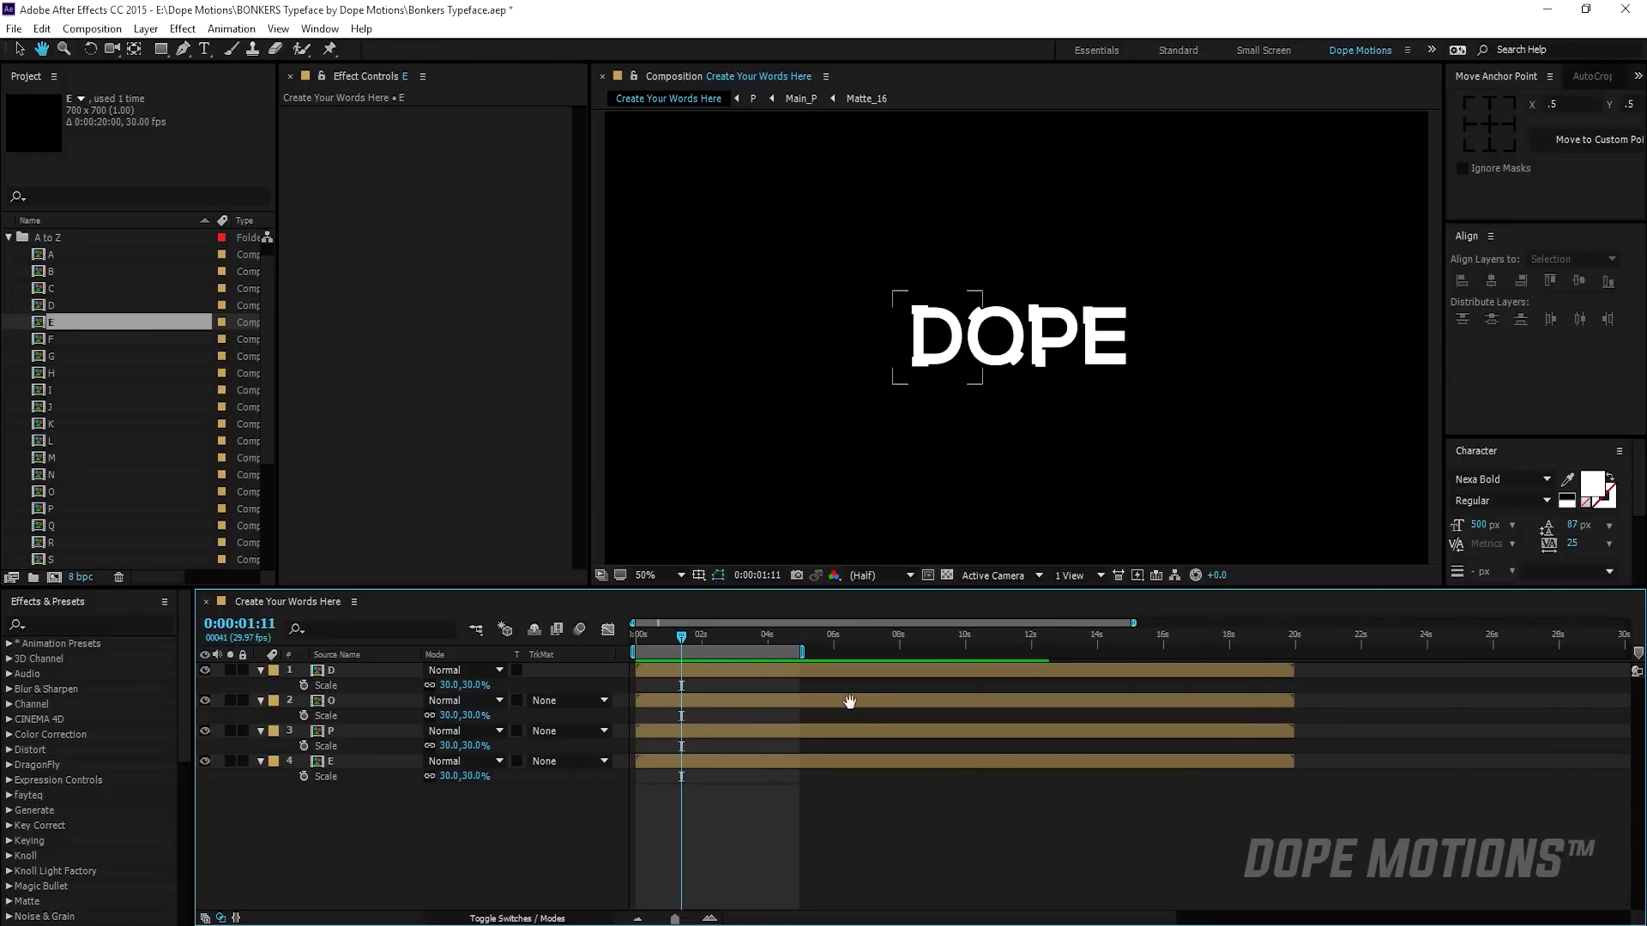
scroll(703, 691, "up", 2)
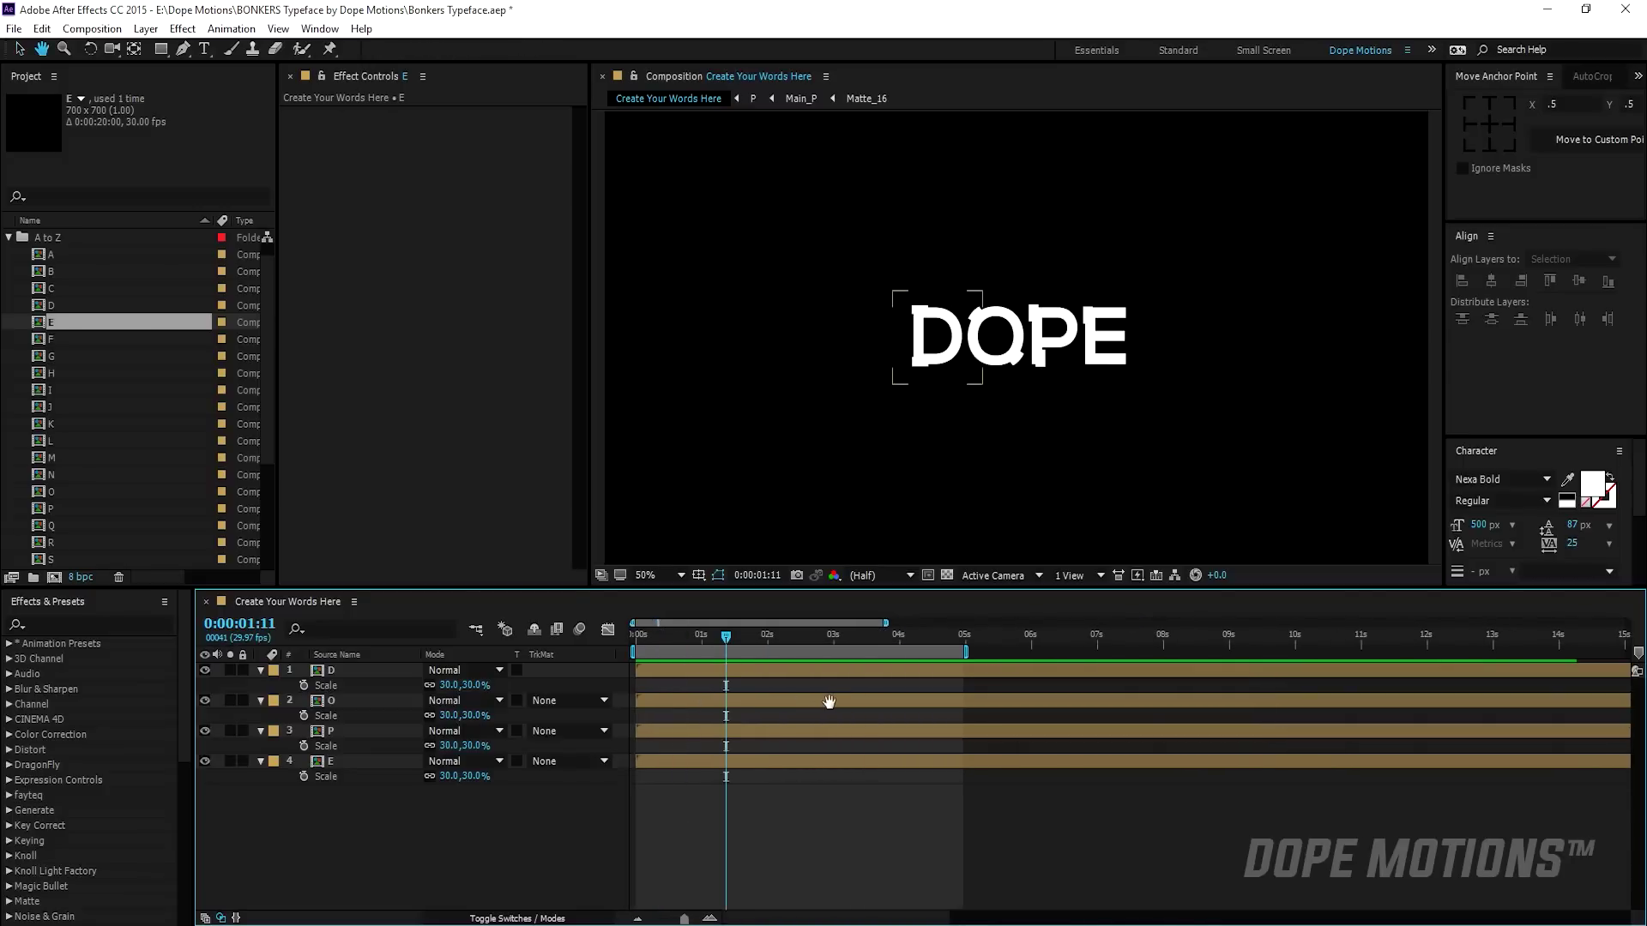
left_click_drag(770, 637, 800, 636)
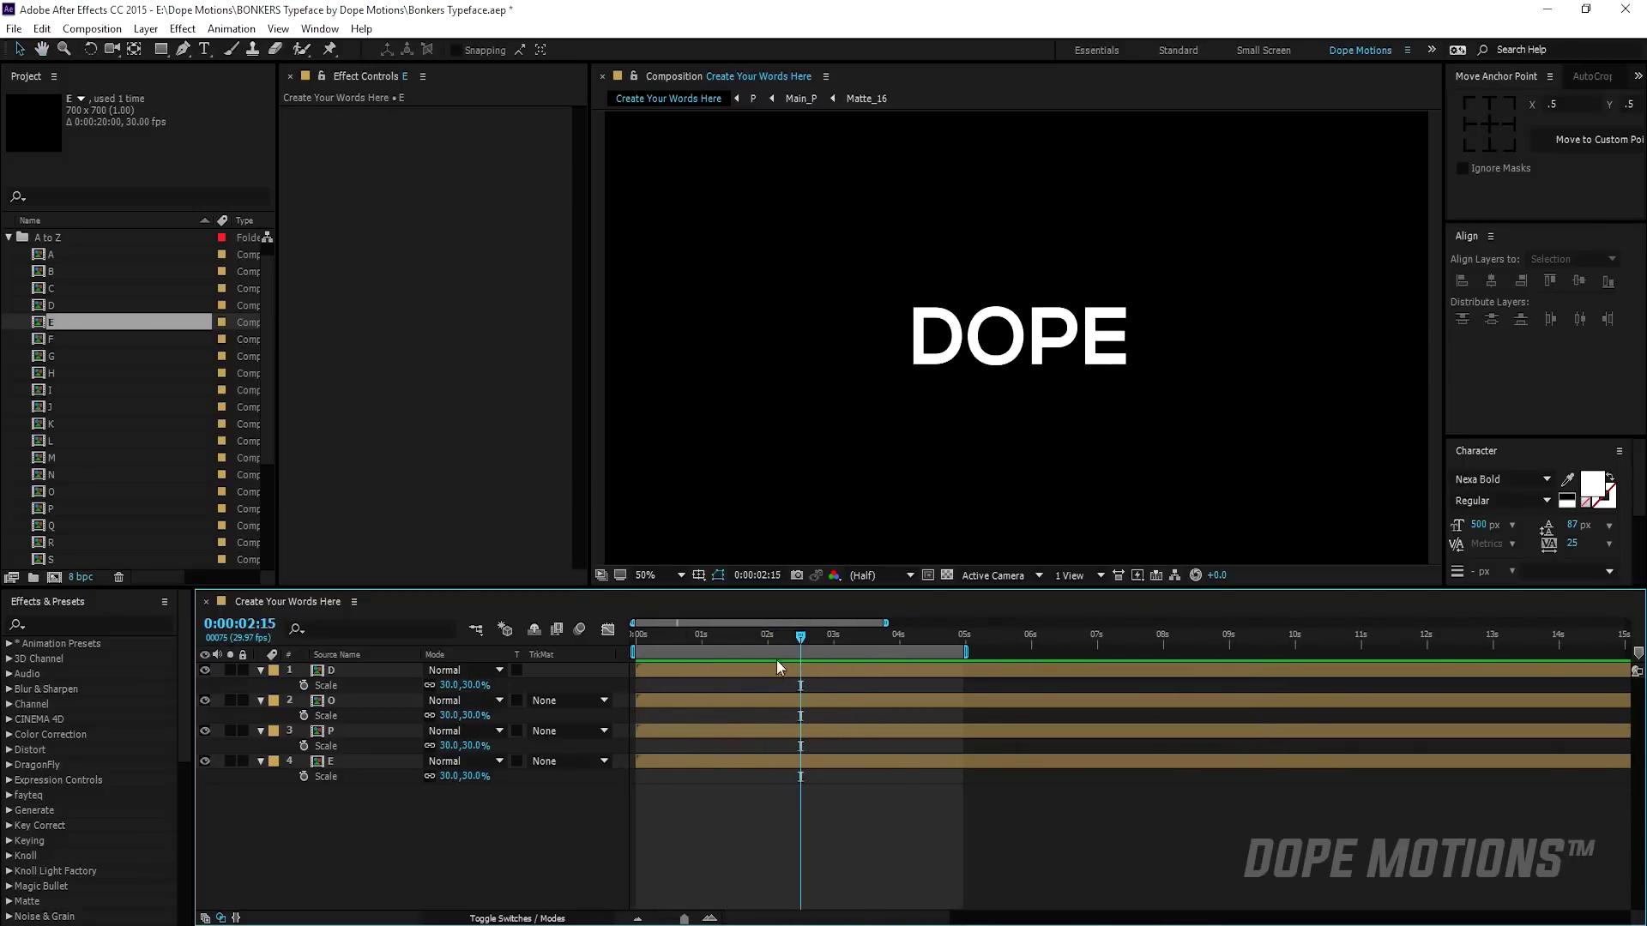
- Pre-compose the four letter layers into a composition named Dope
left_click_drag(285, 847, 373, 676)
right_click(374, 675)
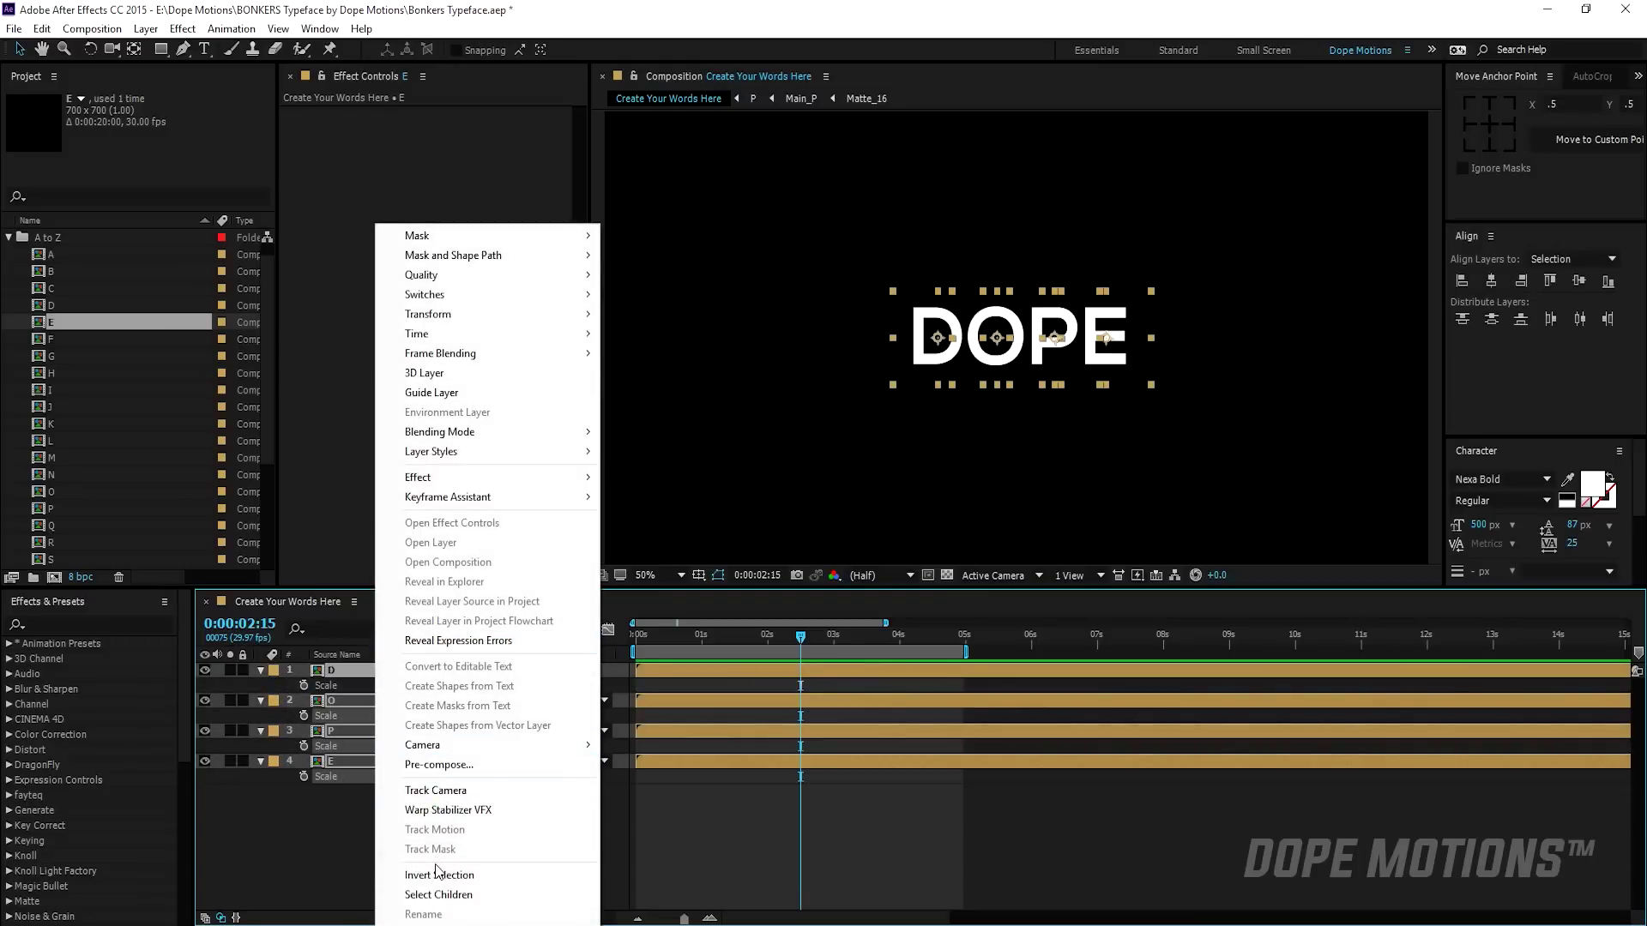
left_click(435, 765)
type("Dope")
left_click(861, 575)
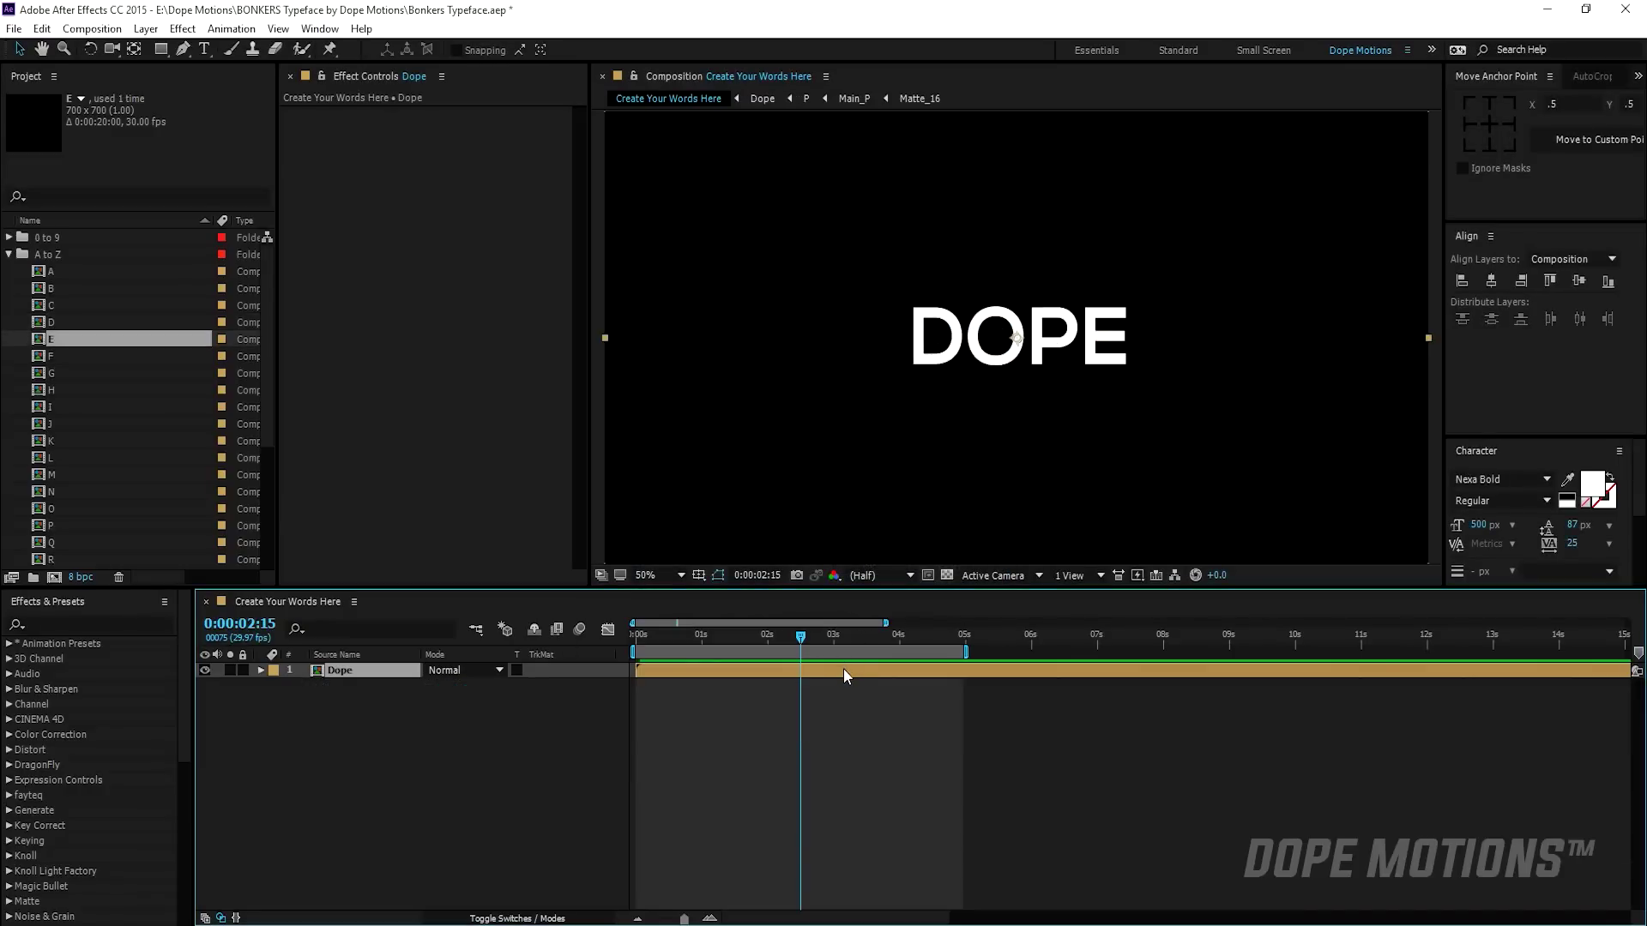
- Duplicate the Dope layer, with both copies trimmed to end at 0:00:02:15, and time-reverse the upper copy
key("ctrl+d")
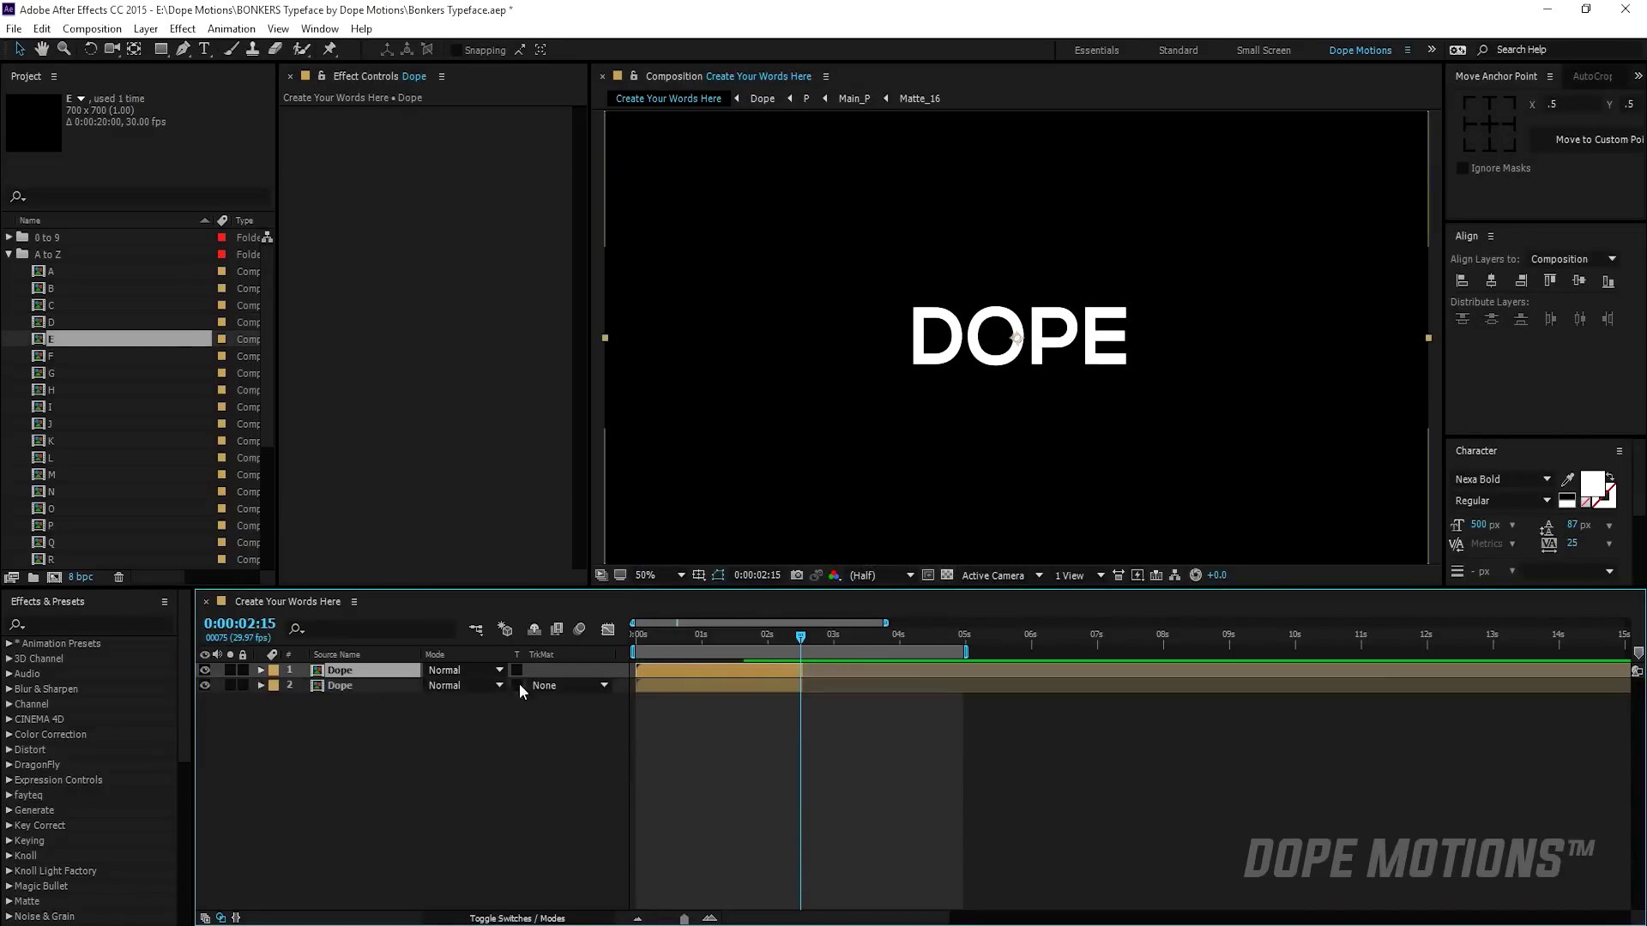
right_click(717, 667)
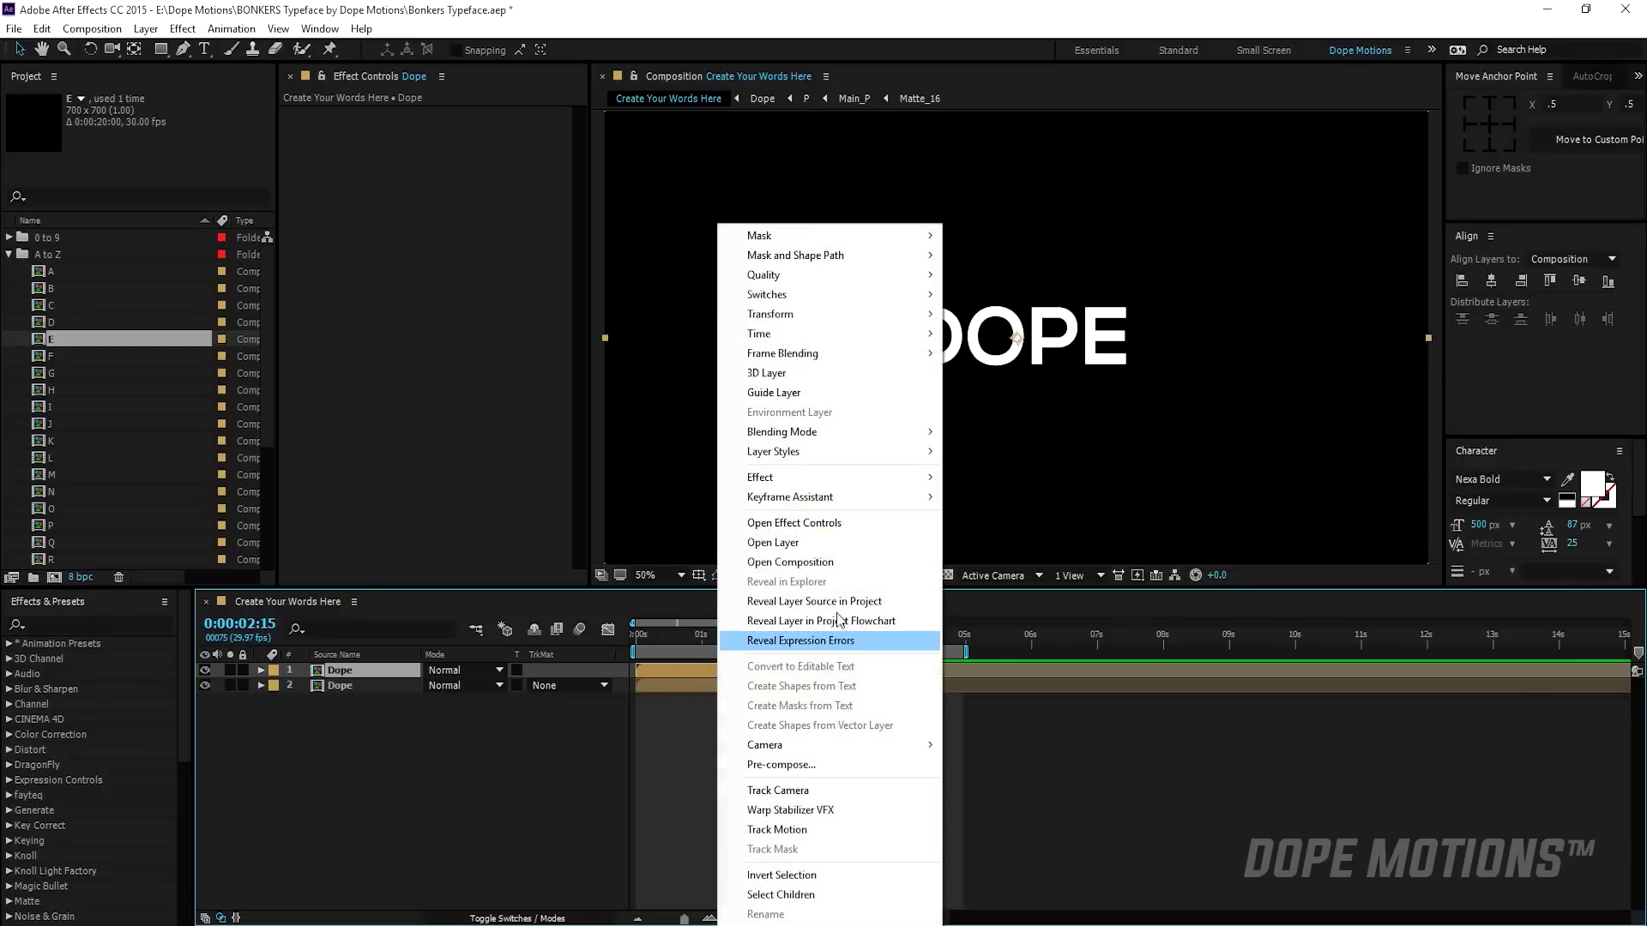
mouse_move(898, 337)
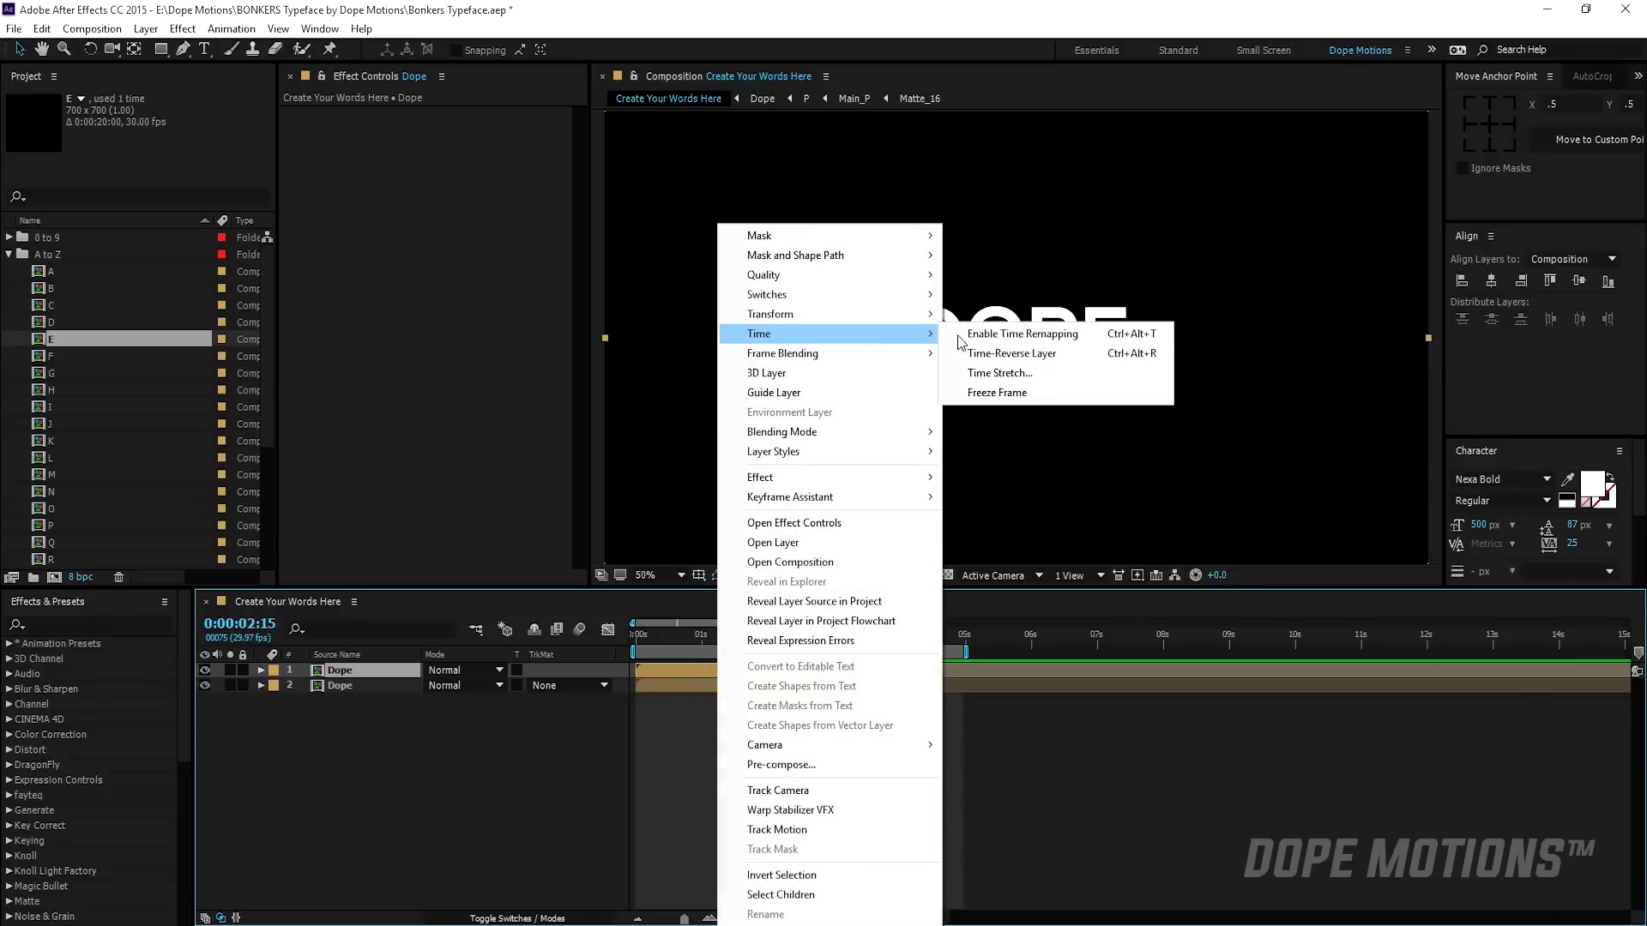
left_click(1008, 353)
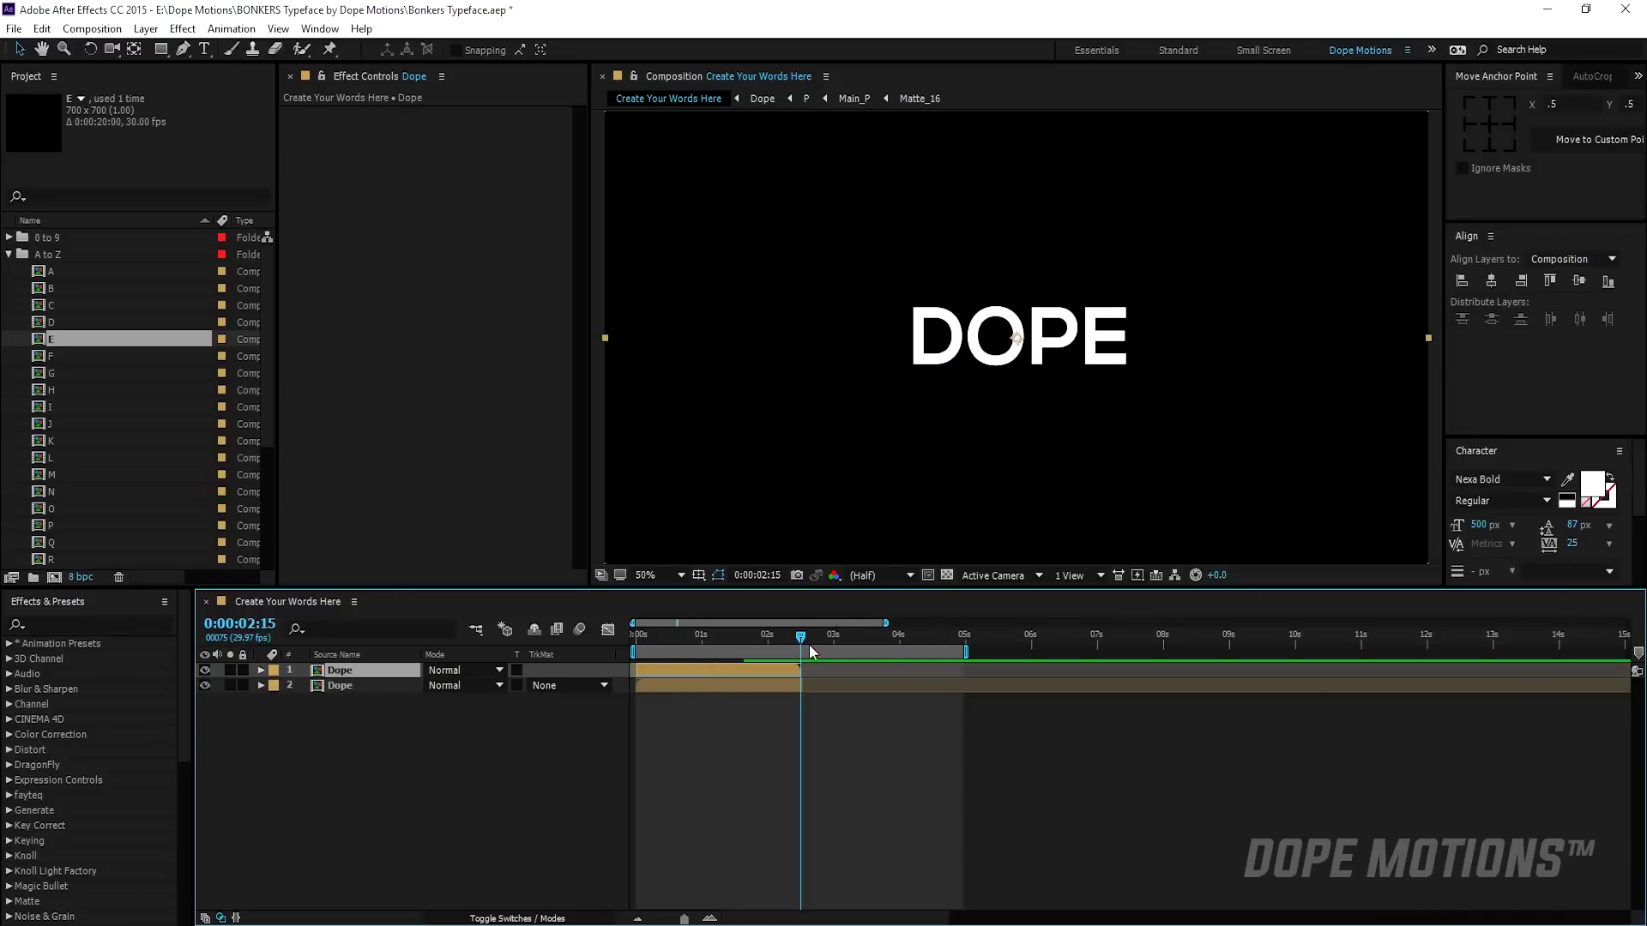
- Move the reversed Dope copy to start at 0:00:02:15 and extend the work area just past its end
left_click_drag(724, 668, 877, 662)
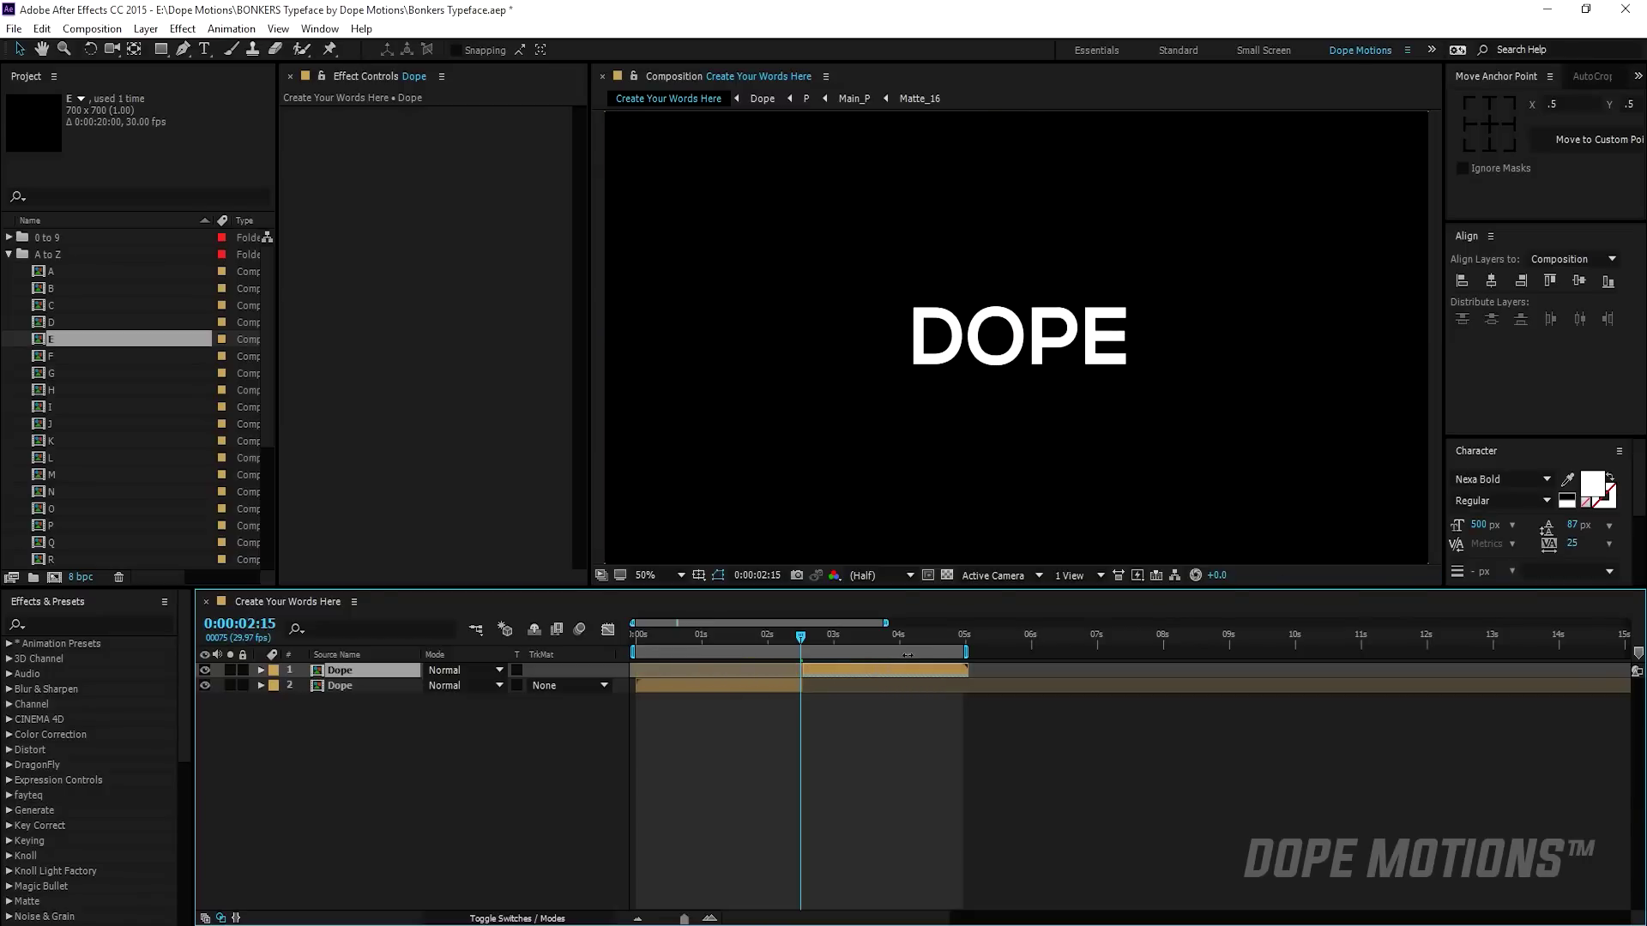
left_click_drag(959, 651, 984, 651)
key("comma")
key("comma")
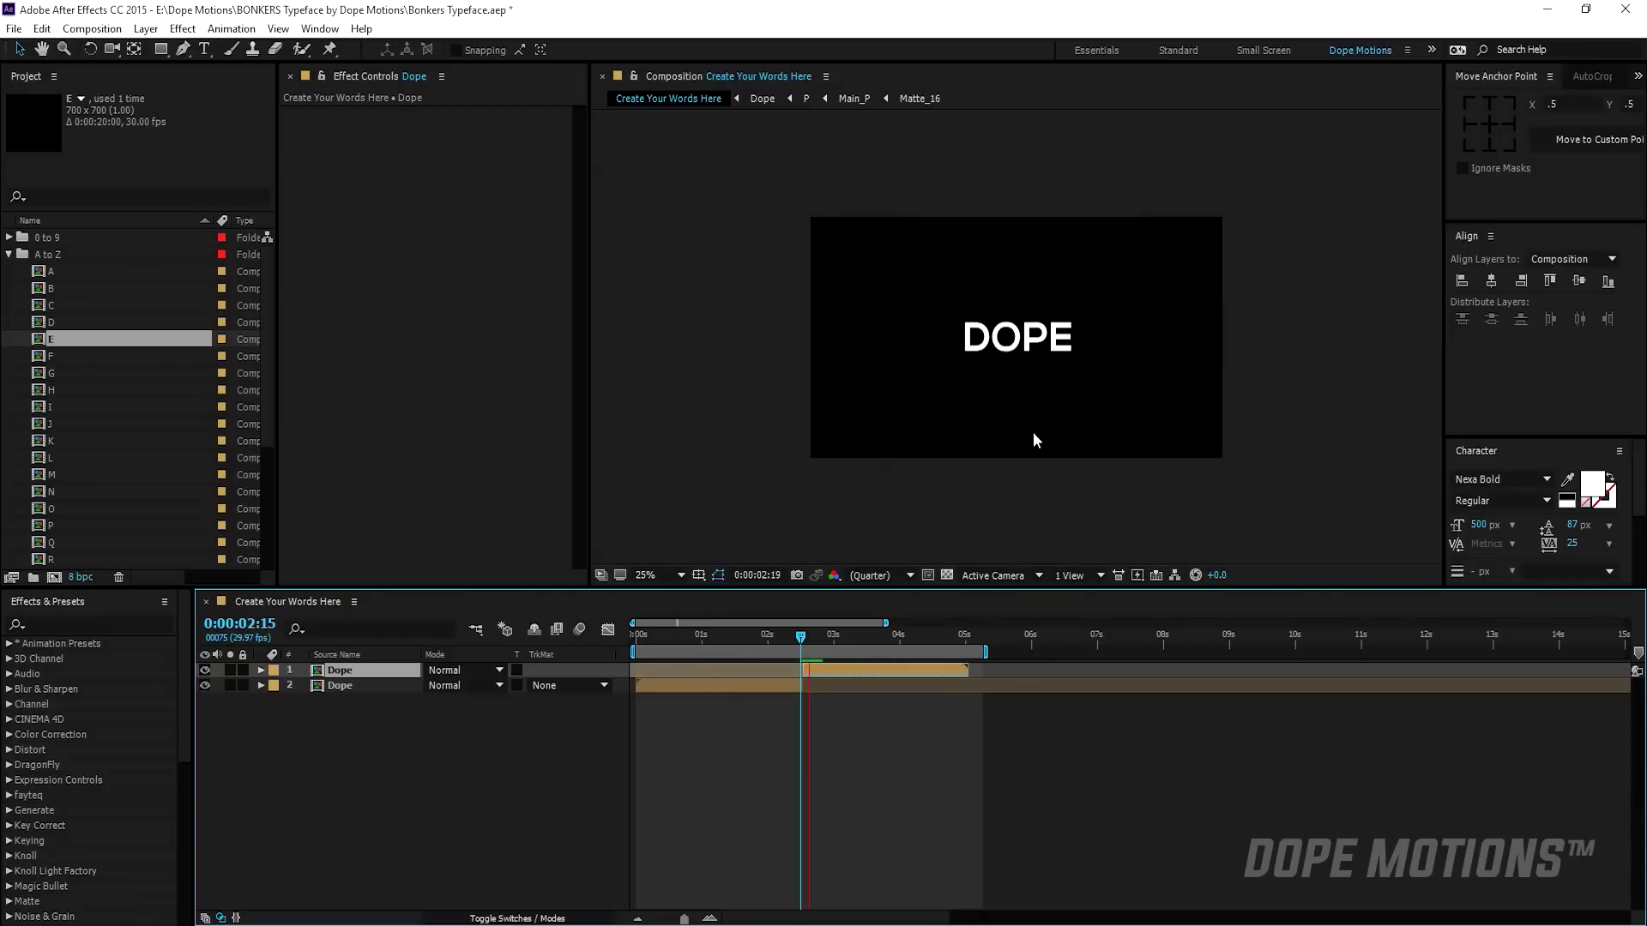